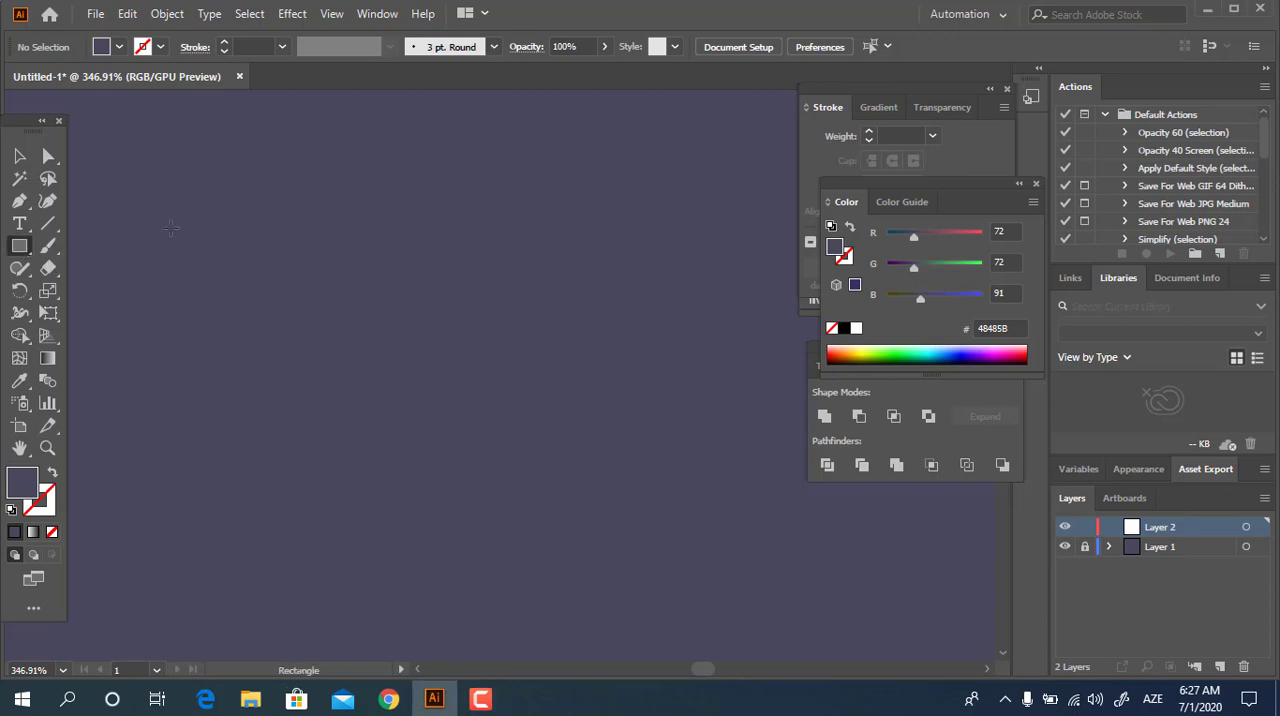
# Set the fill colour to light blue CAD8EF and draw a large, nearly square rectangle on the canvas.
pyautogui.doubleClick(35, 487)
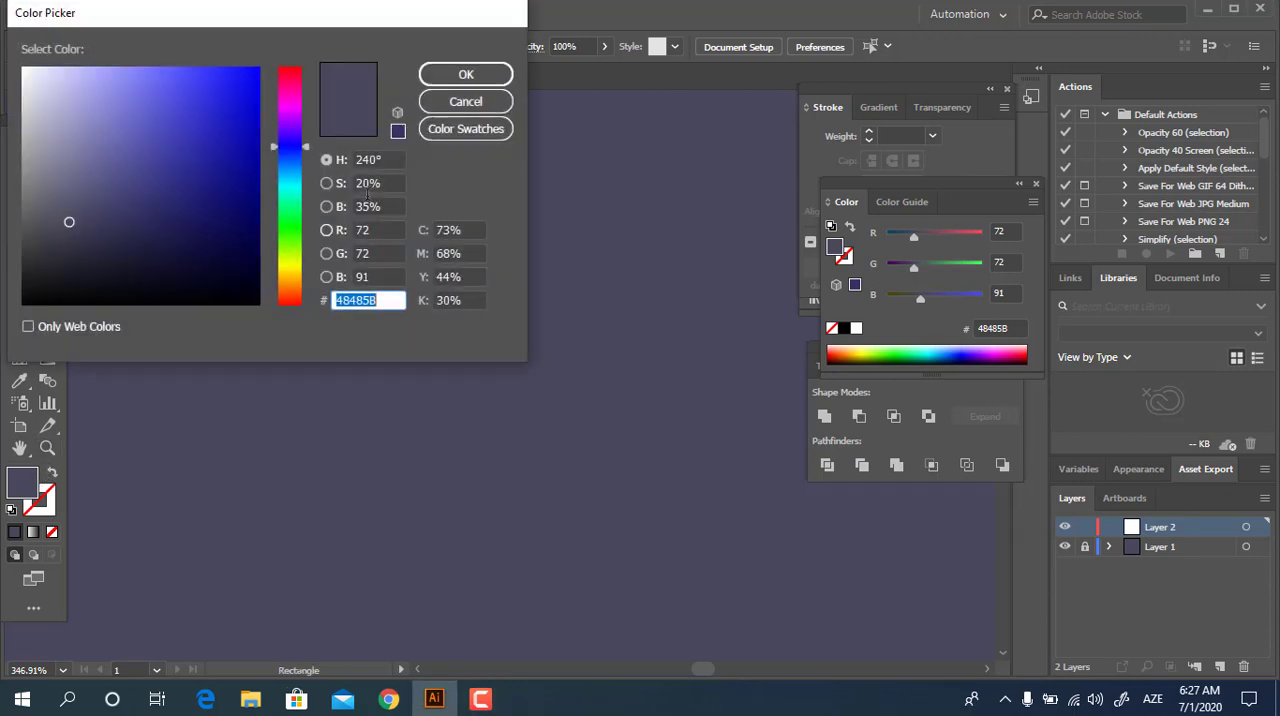
pyautogui.moveTo(290, 146); pyautogui.dragTo(295, 160)
pyautogui.click(54, 80)
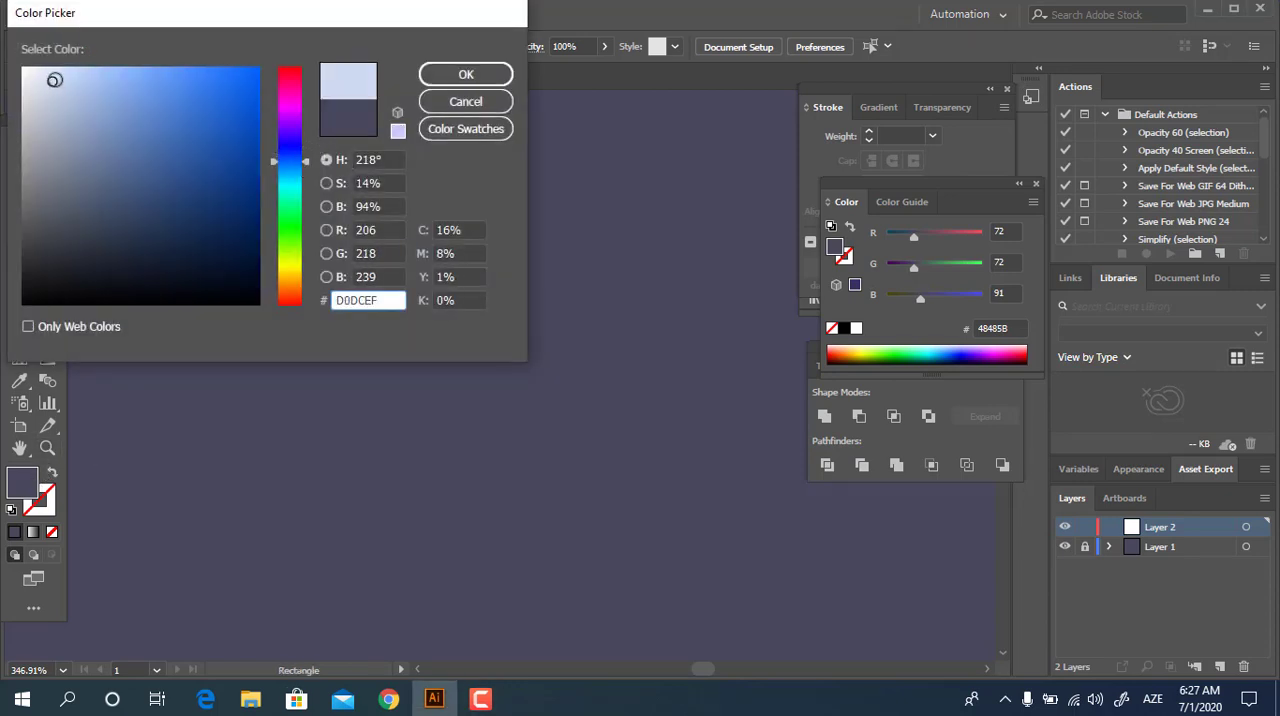
pyautogui.click(446, 68)
pyautogui.moveTo(296, 135); pyautogui.dragTo(685, 542)
# Align the light blue rectangle by its horizontal and vertical centres.
pyautogui.click(16, 162)
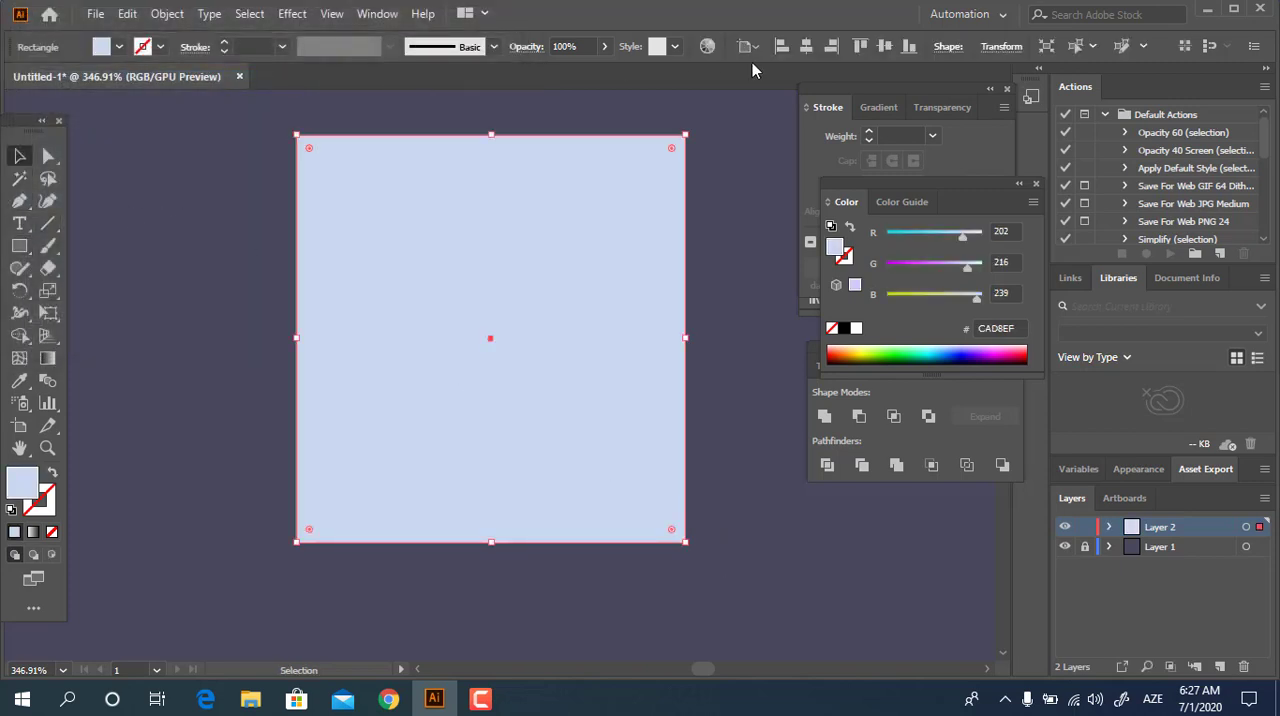
pyautogui.click(807, 48)
pyautogui.click(885, 48)
pyautogui.moveTo(655, 450); pyautogui.dragTo(709, 300)
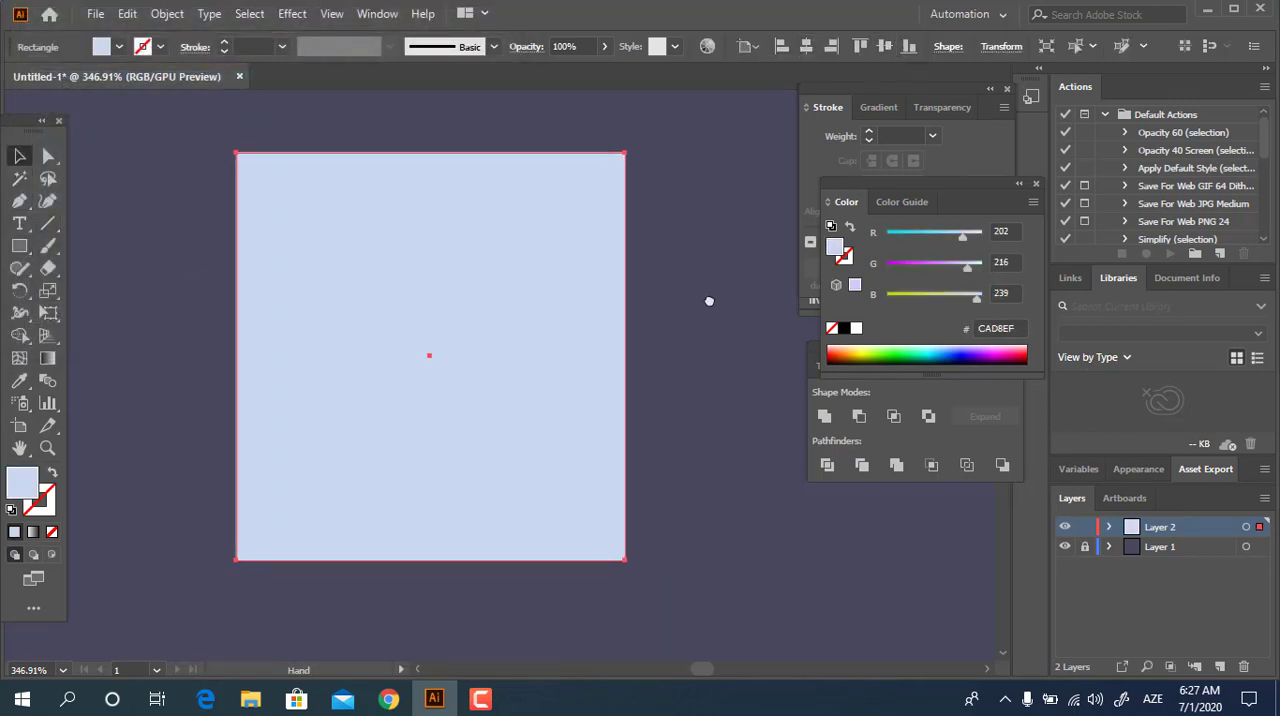
# Round all four corners of the light blue rectangle to a 10.75 px radius.
pyautogui.click(48, 156)
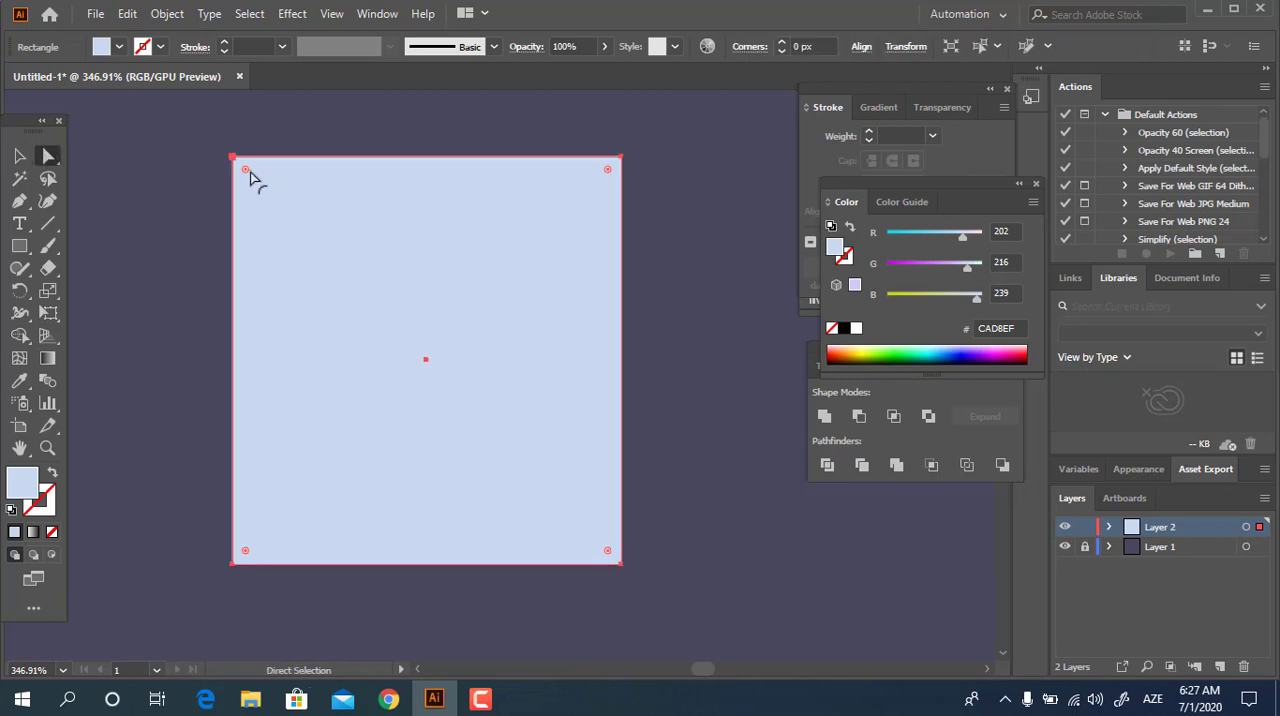
pyautogui.moveTo(246, 168); pyautogui.dragTo(264, 232)
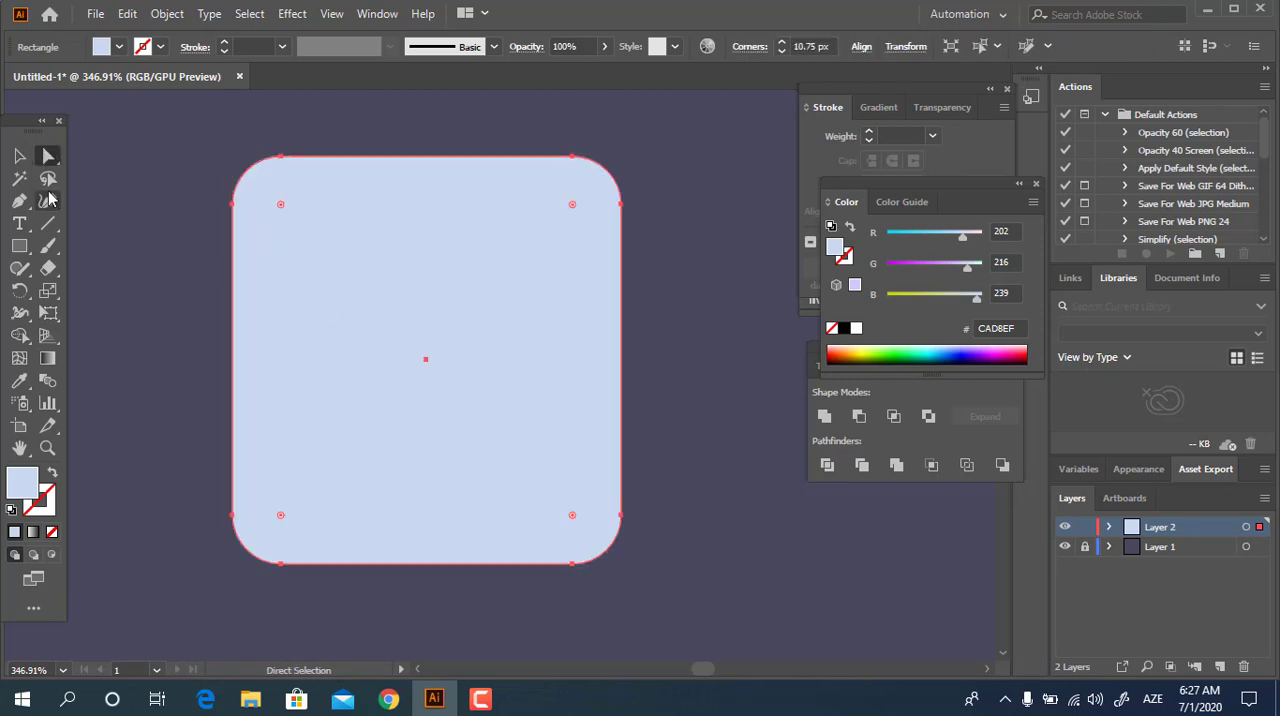
pyautogui.click(19, 157)
pyautogui.click(669, 470)
pyautogui.moveTo(670, 465); pyautogui.dragTo(670, 457)
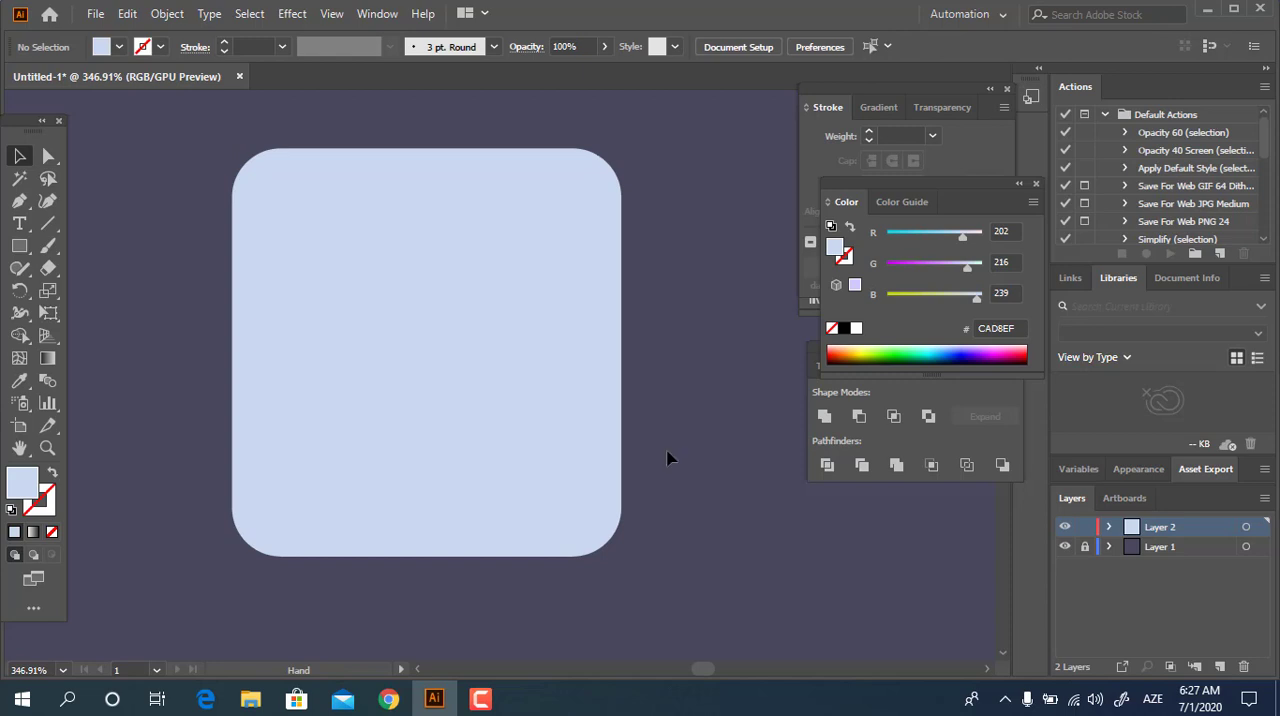
# Copy the rounded rectangle, paste it in front and shrink the copy about its centre, leaving a narrow border all around.
pyautogui.click(557, 416)
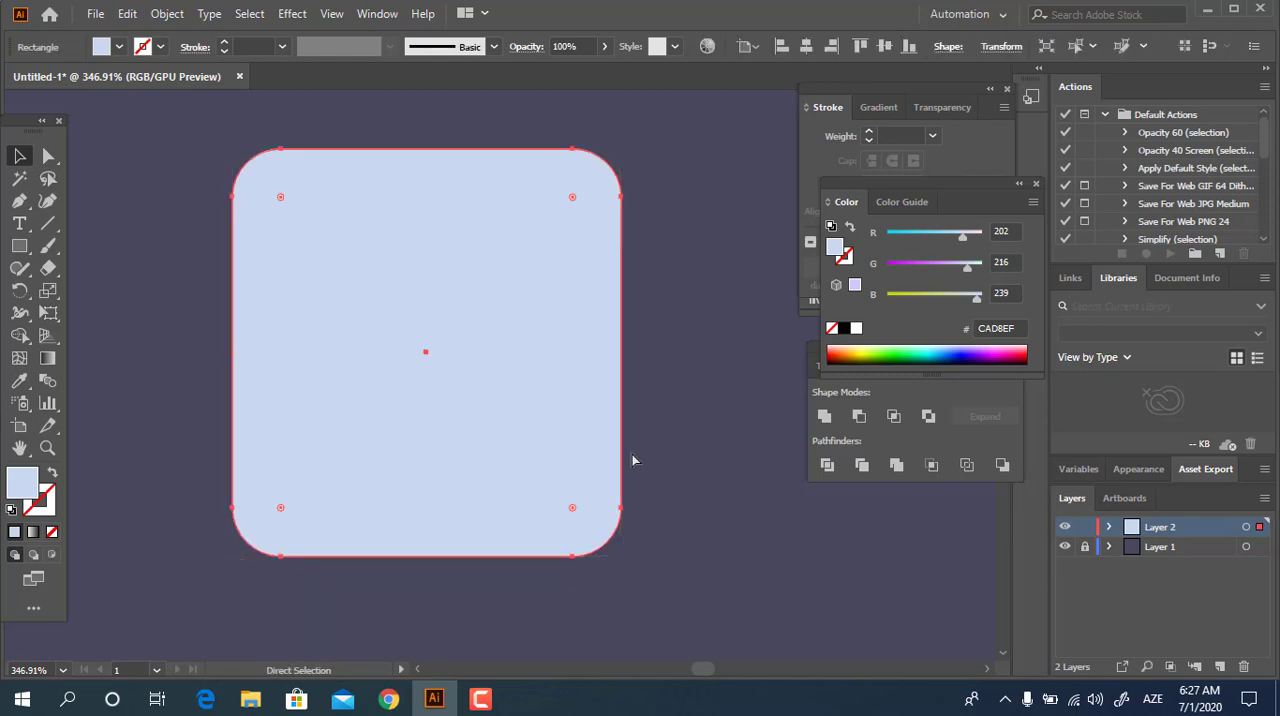
pyautogui.hotkey('ctrl', 'f')
pyautogui.click(128, 14)
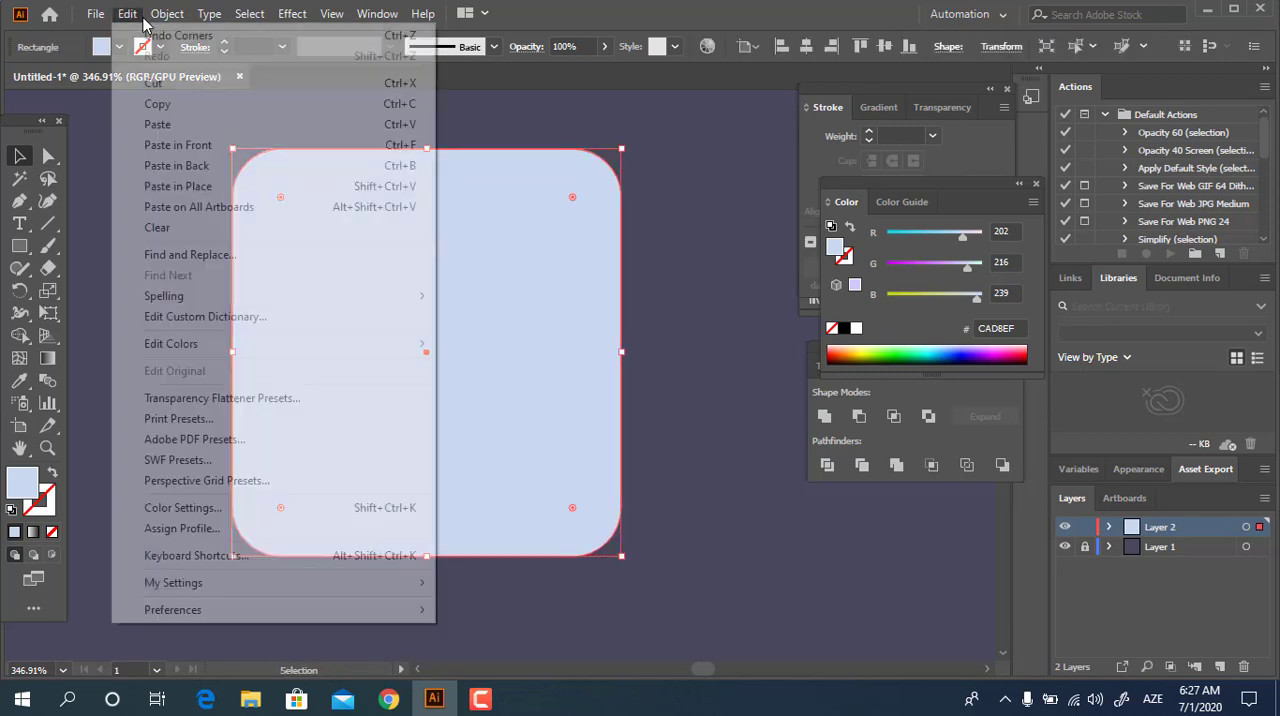
pyautogui.click(183, 113)
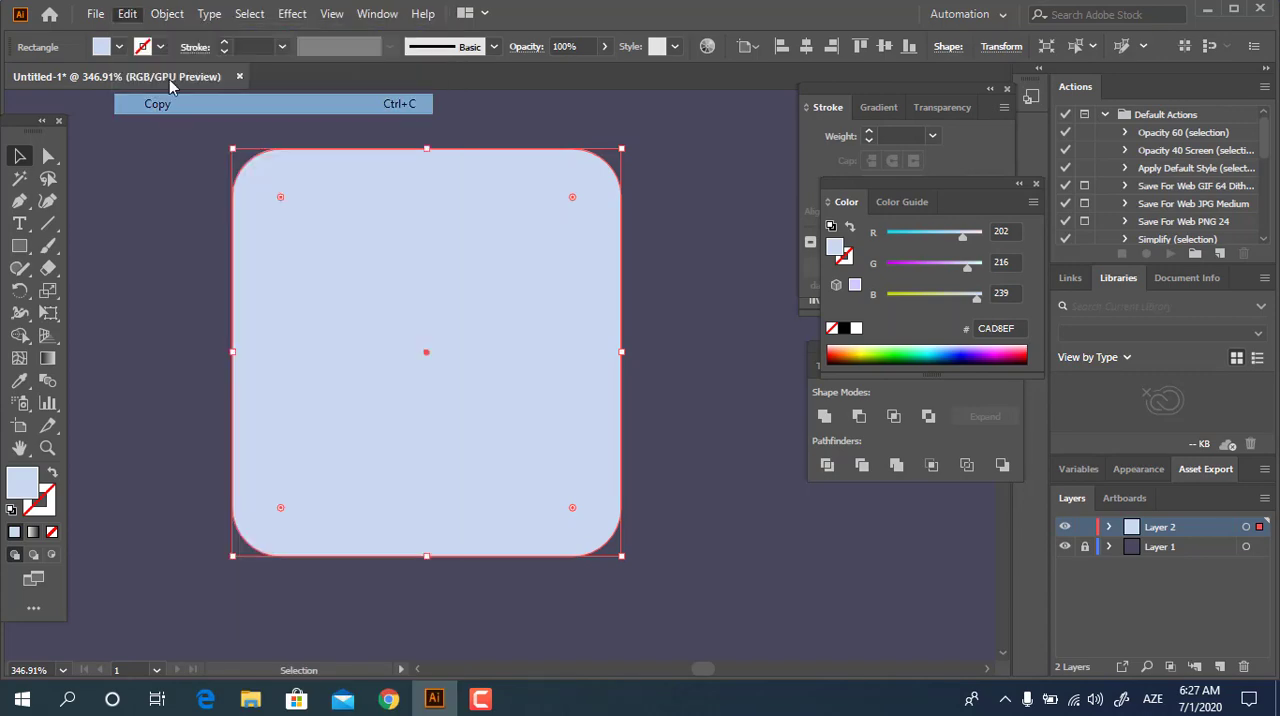
pyautogui.click(127, 13)
pyautogui.click(411, 153)
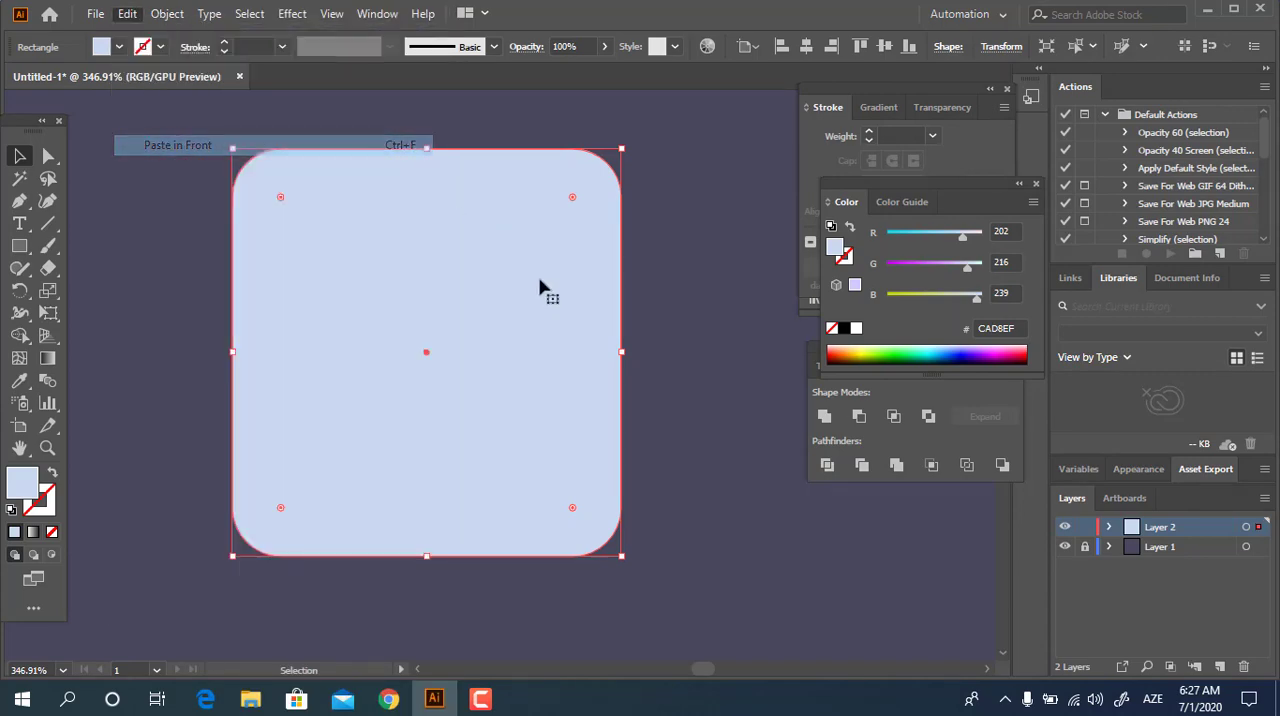
pyautogui.moveTo(623, 558); pyautogui.dragTo(607, 541)
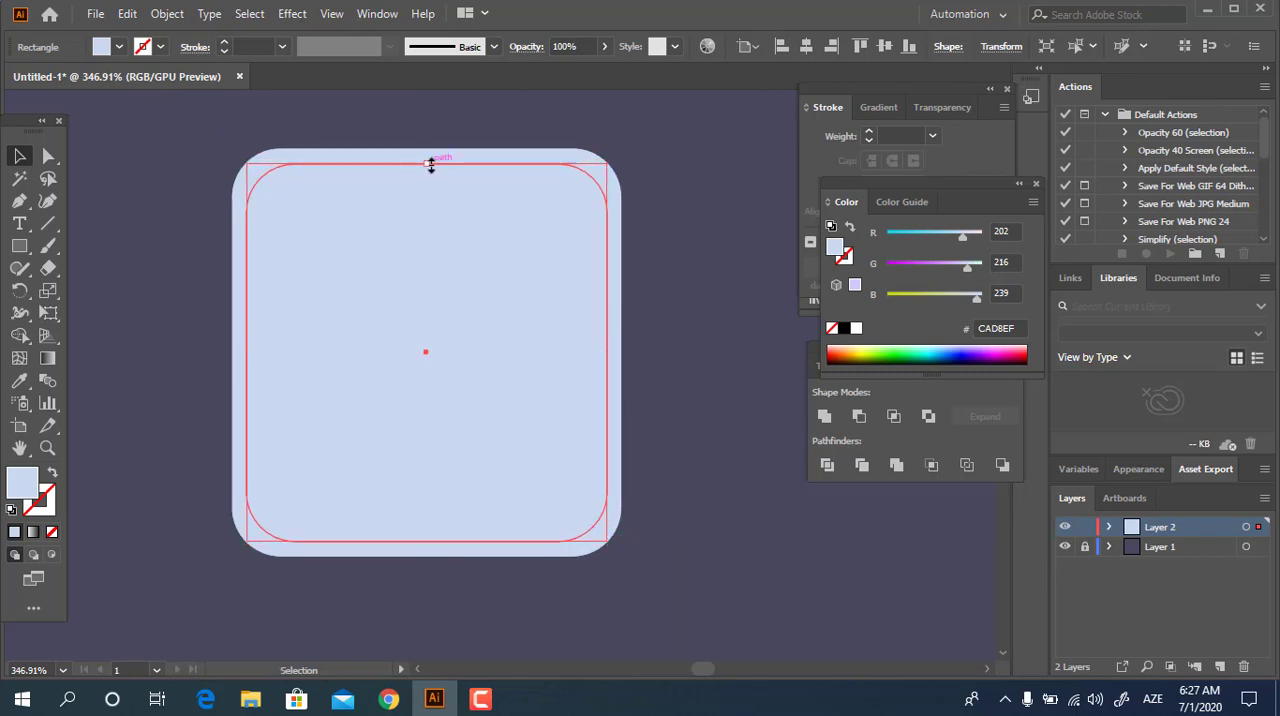
# Reduce the inner rectangle's corner radius to 8.13 px.
pyautogui.click(48, 156)
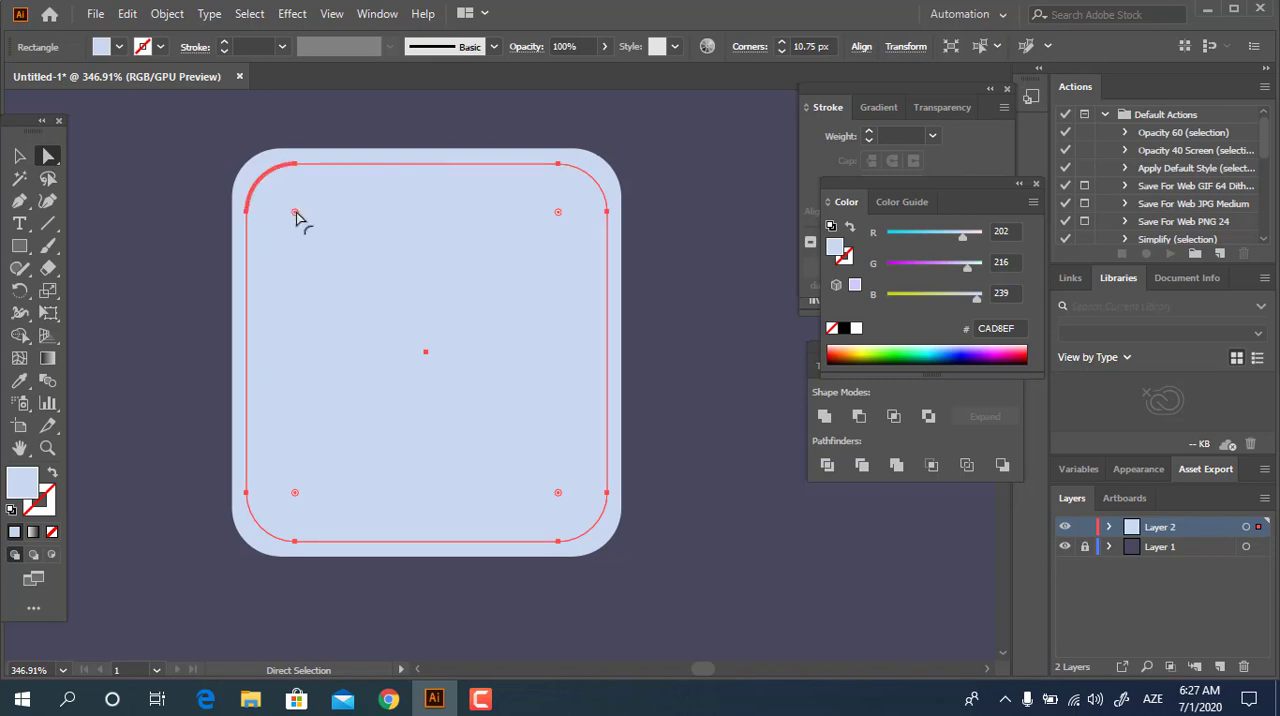
pyautogui.moveTo(294, 213); pyautogui.dragTo(283, 205)
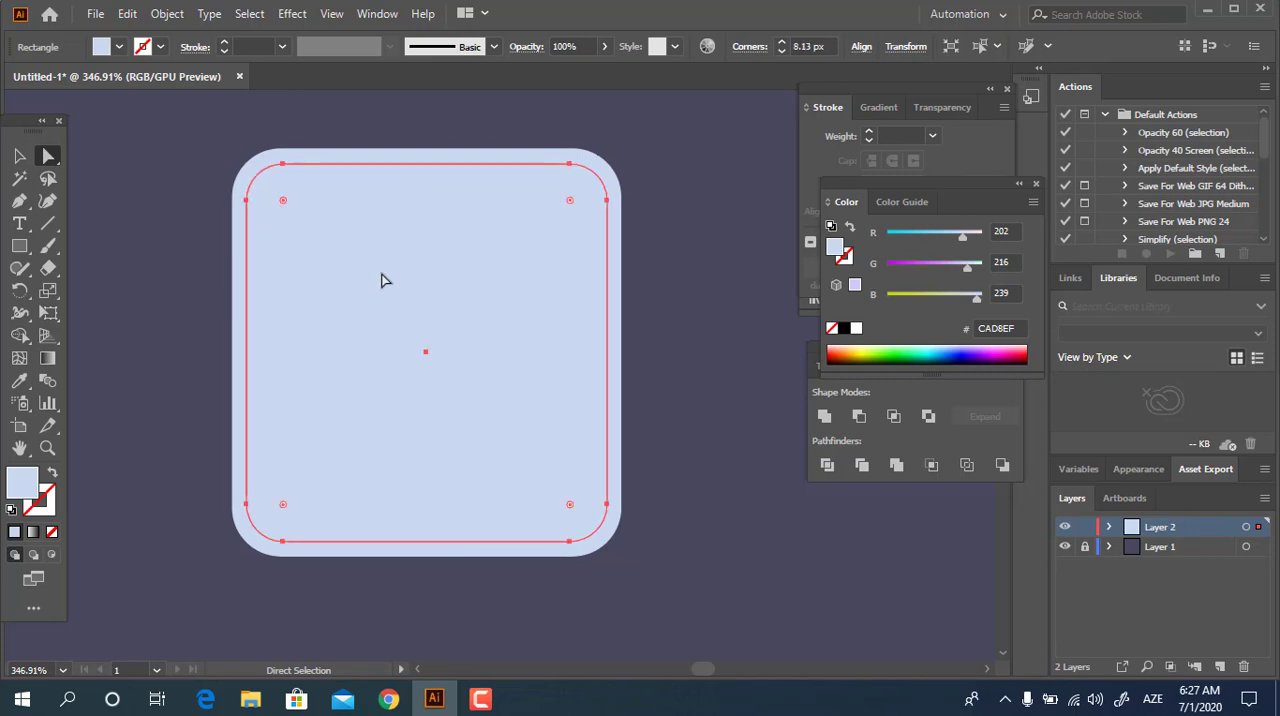
pyautogui.click(21, 157)
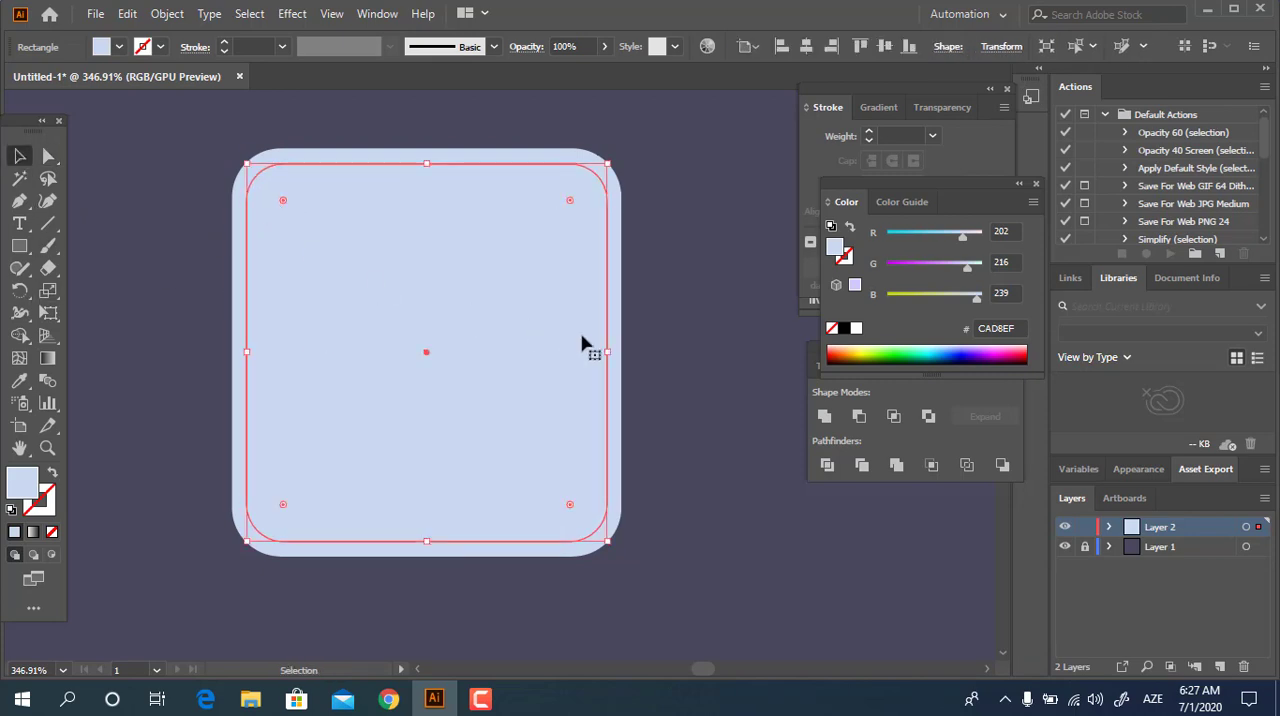
# Fill the inner rounded rectangle with the darker grey-blue 9AAECC.
pyautogui.doubleClick(38, 484)
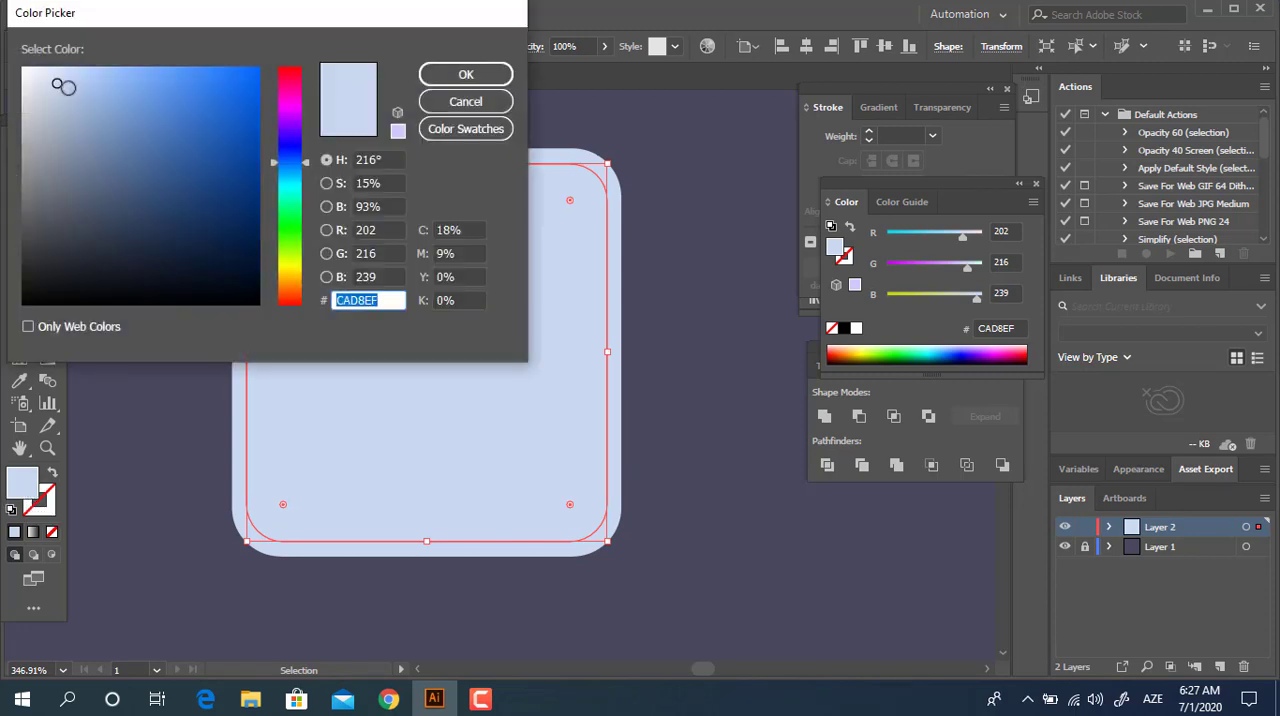
pyautogui.moveTo(63, 87); pyautogui.dragTo(81, 110)
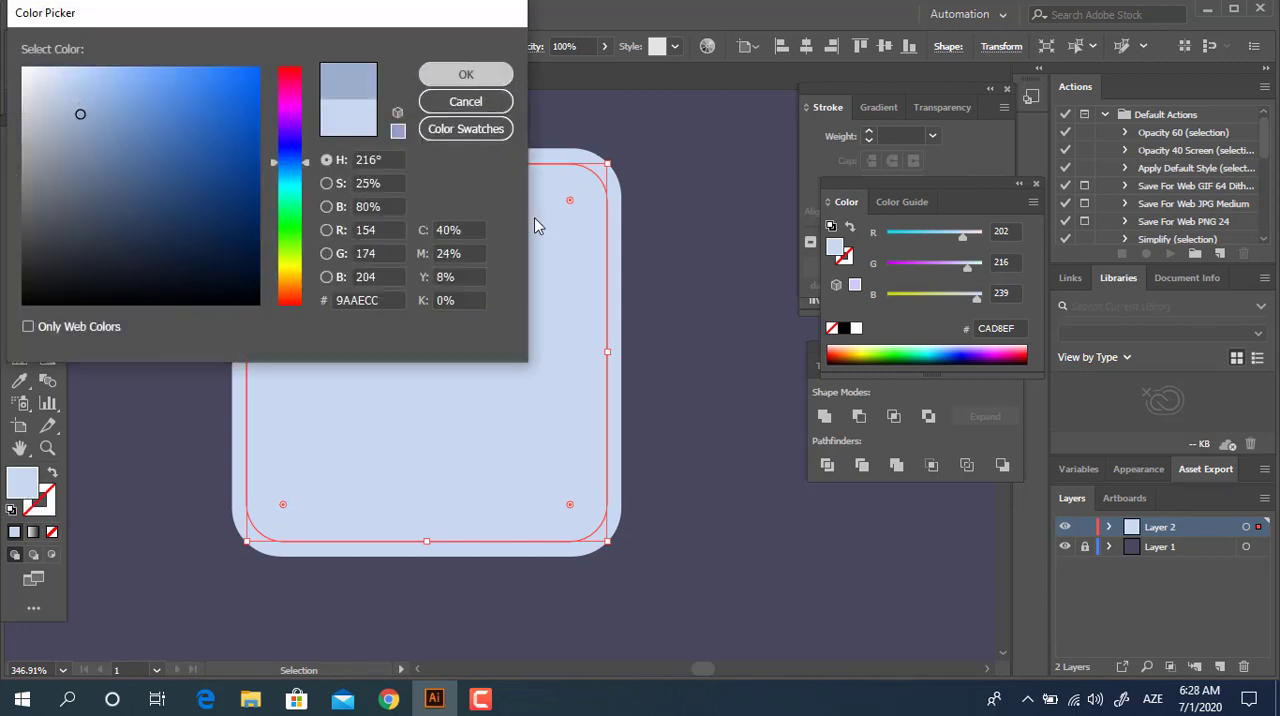
pyautogui.click(466, 74)
pyautogui.click(714, 525)
# Copy the grey-blue rectangle, paste it in front and shrink the copy about its centre to leave a narrow inner border.
pyautogui.click(585, 480)
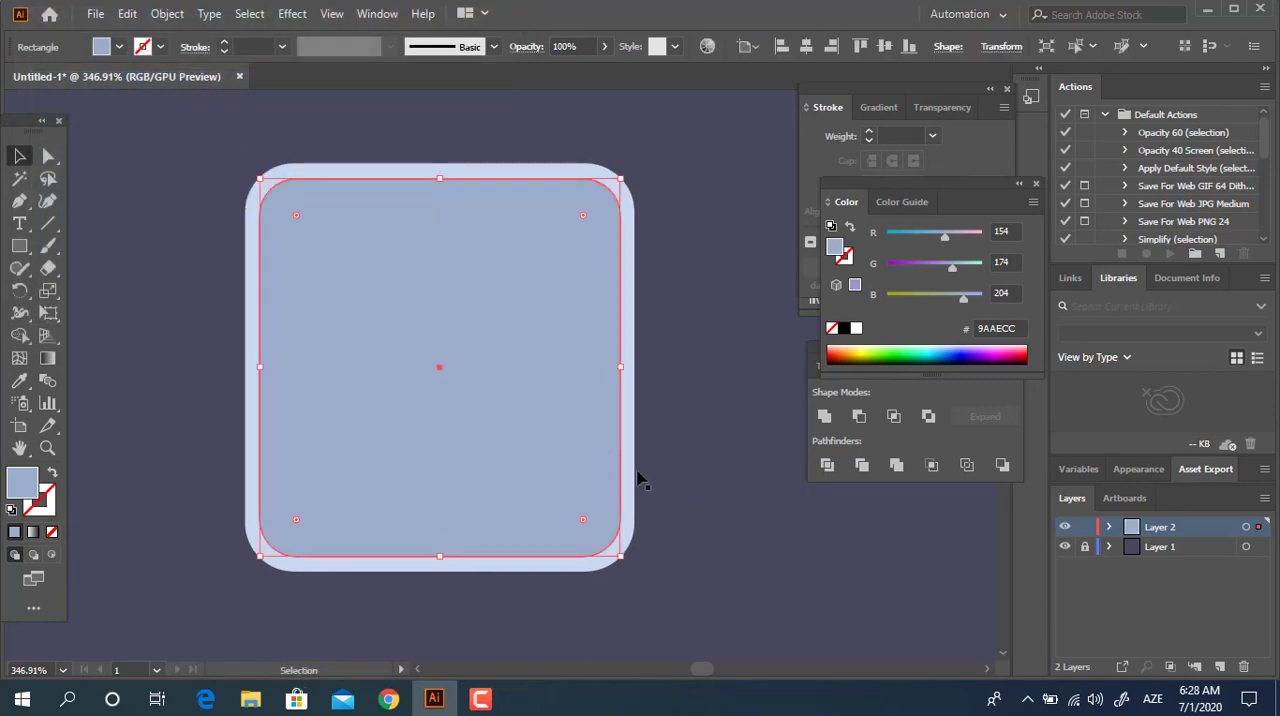
pyautogui.click(165, 14)
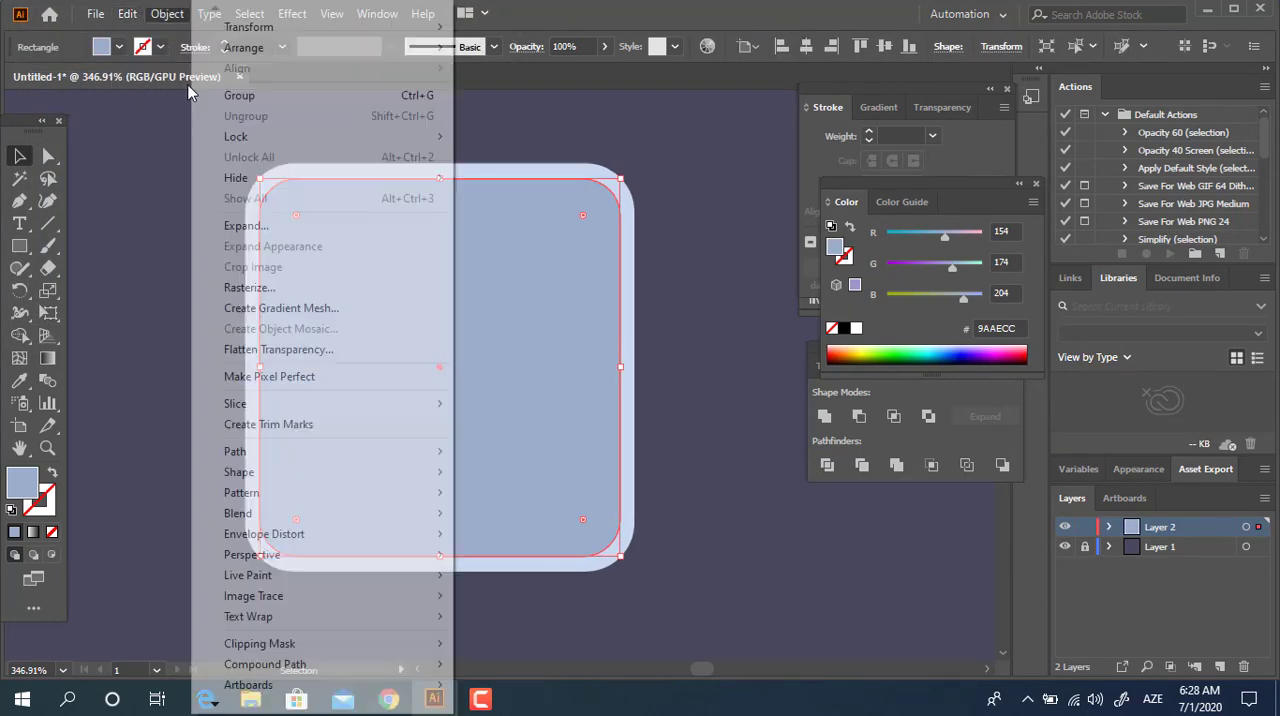
pyautogui.moveTo(128, 14)
pyautogui.click(177, 109)
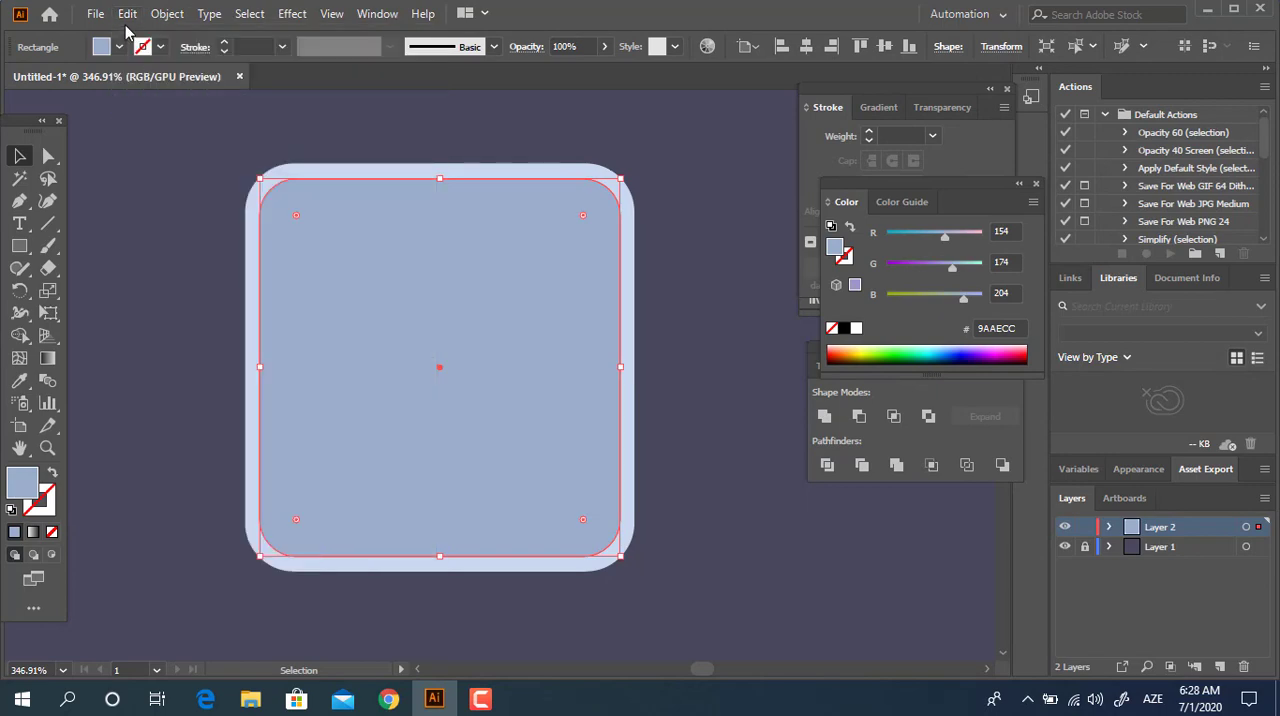
pyautogui.click(128, 14)
pyautogui.click(180, 146)
pyautogui.moveTo(622, 558); pyautogui.dragTo(607, 542)
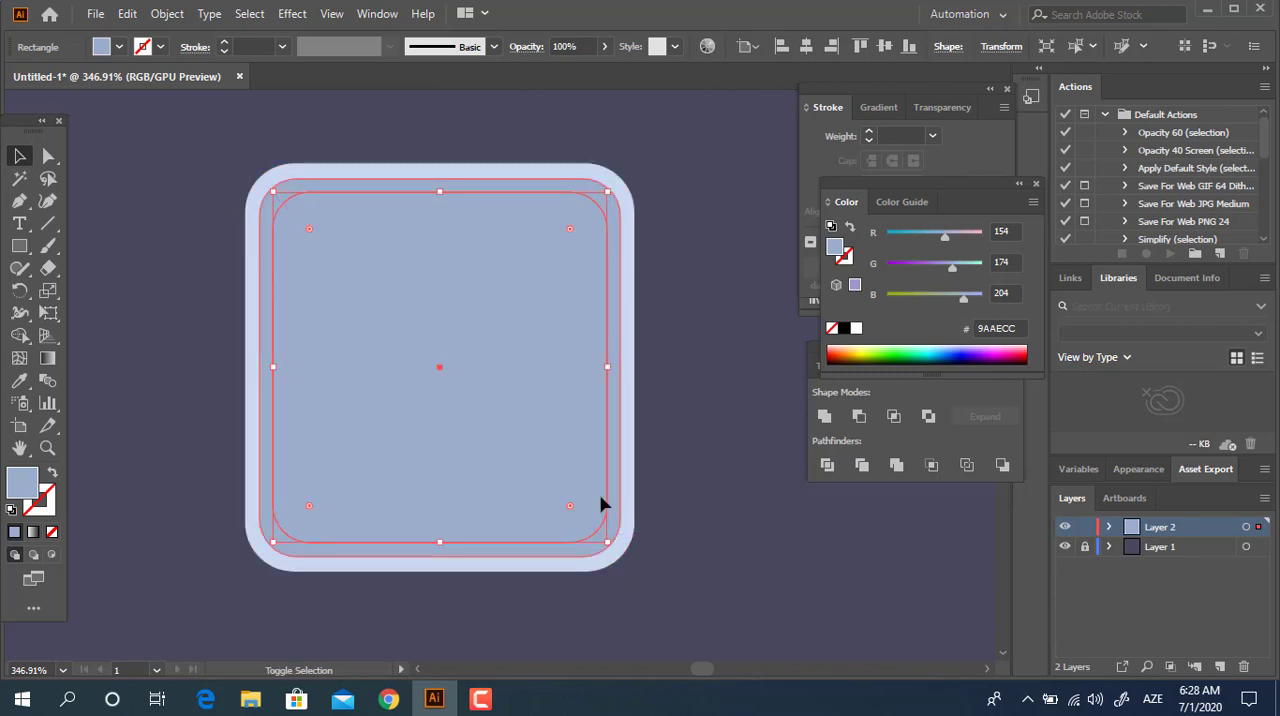
# Fill the innermost rounded rectangle with dark green 446D4D.
pyautogui.doubleClick(22, 487)
pyautogui.moveTo(306, 163); pyautogui.dragTo(294, 199)
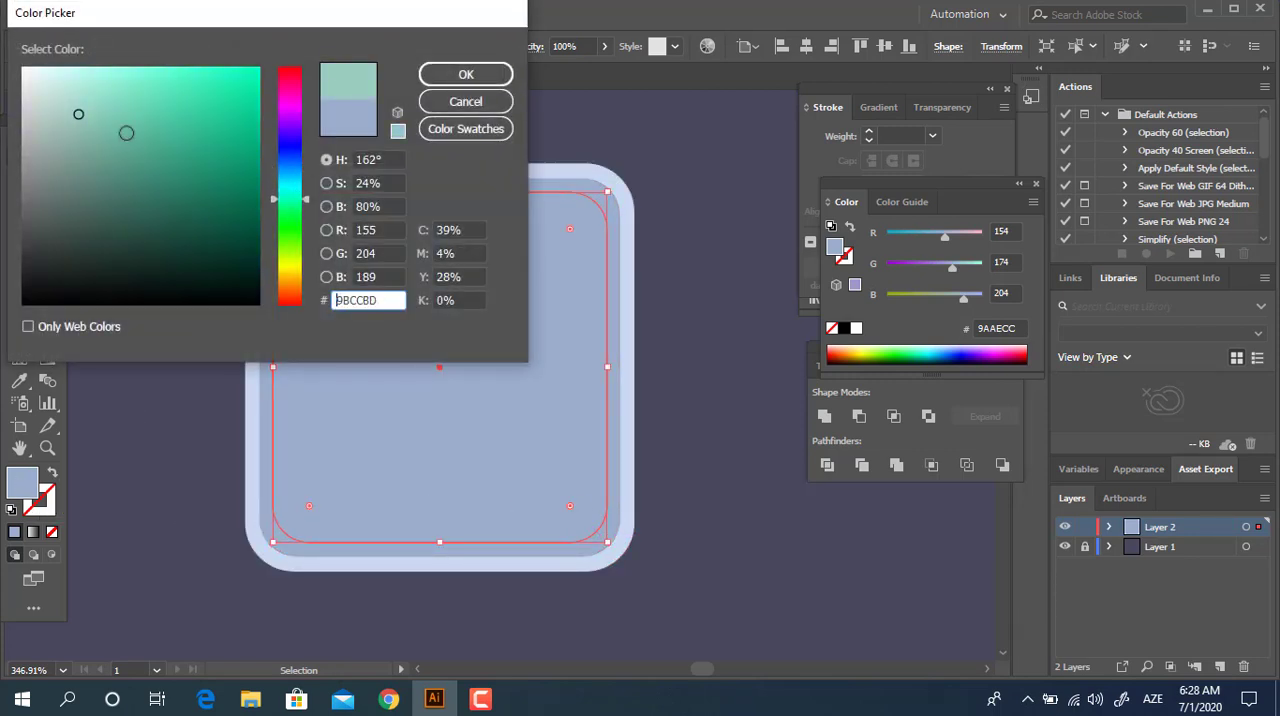
pyautogui.moveTo(126, 133); pyautogui.dragTo(136, 168)
pyautogui.moveTo(288, 202); pyautogui.dragTo(292, 223)
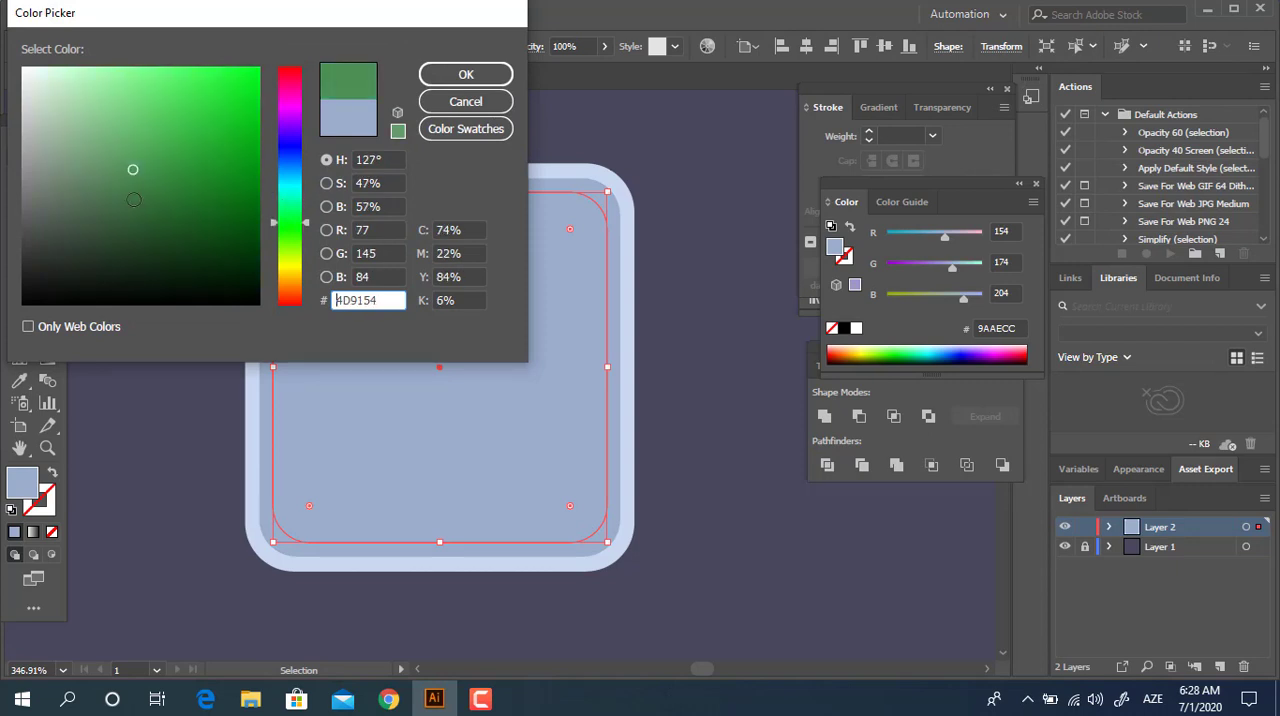
pyautogui.moveTo(133, 199); pyautogui.dragTo(114, 207)
pyautogui.moveTo(288, 254); pyautogui.dragTo(300, 230)
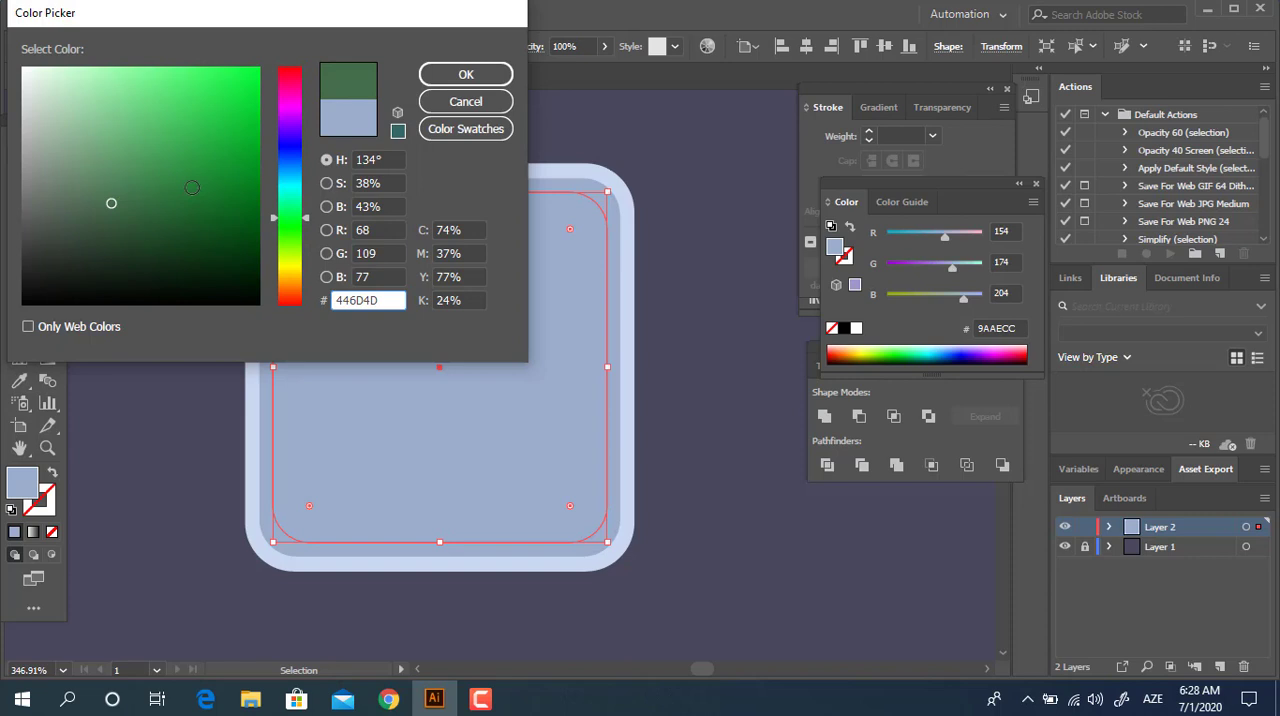
pyautogui.click(465, 74)
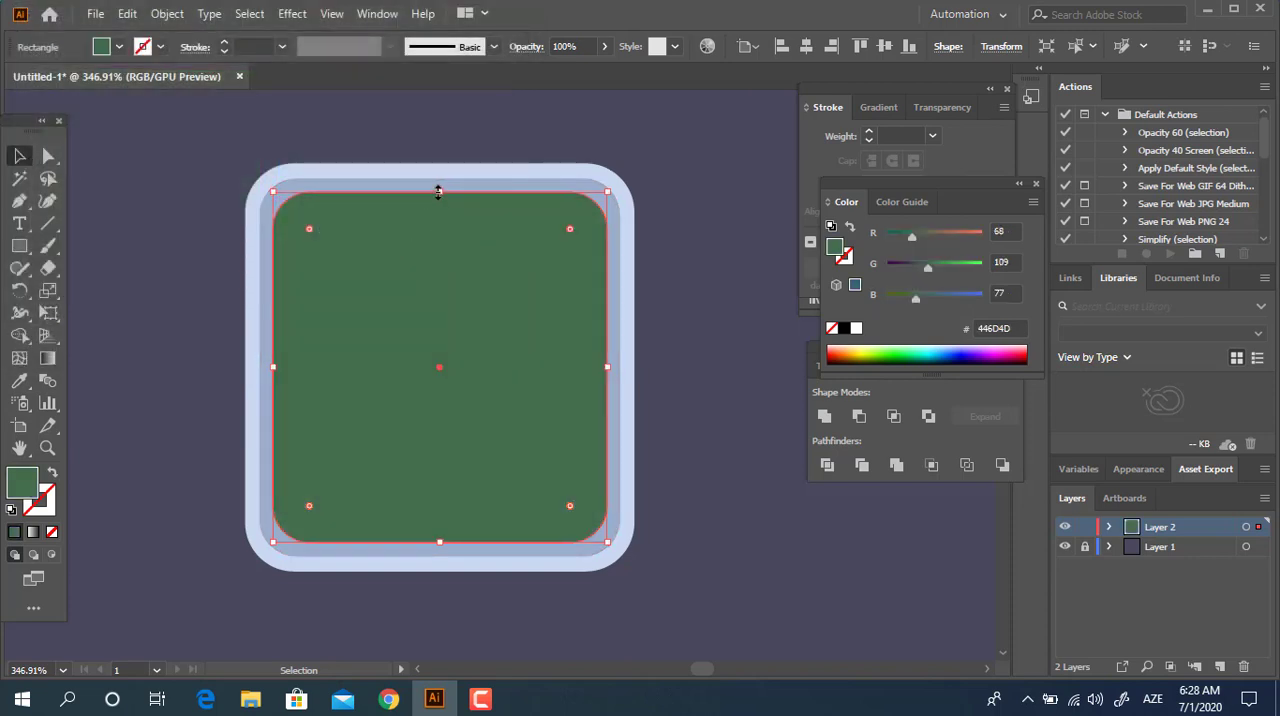
# Lower the green rectangle's top edge to about mid-height and make its two upper corners nearly square.
pyautogui.moveTo(438, 192); pyautogui.dragTo(443, 357)
pyautogui.click(725, 330)
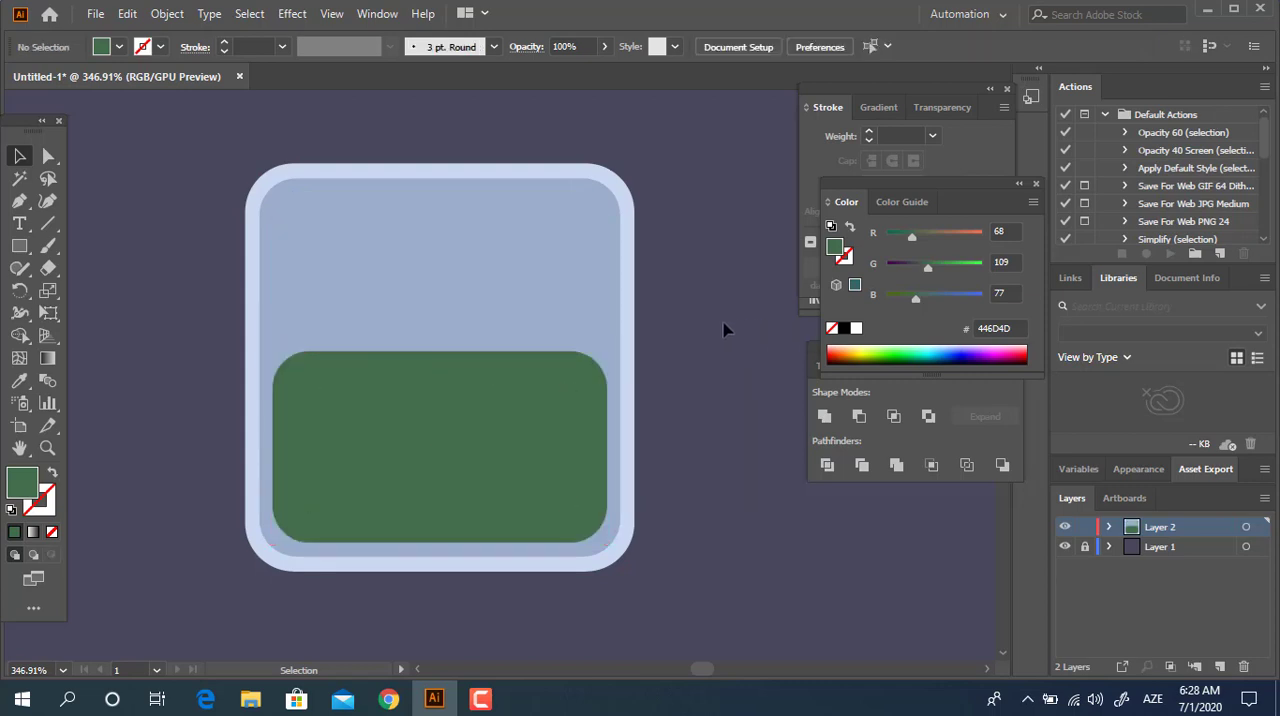
pyautogui.press('a')
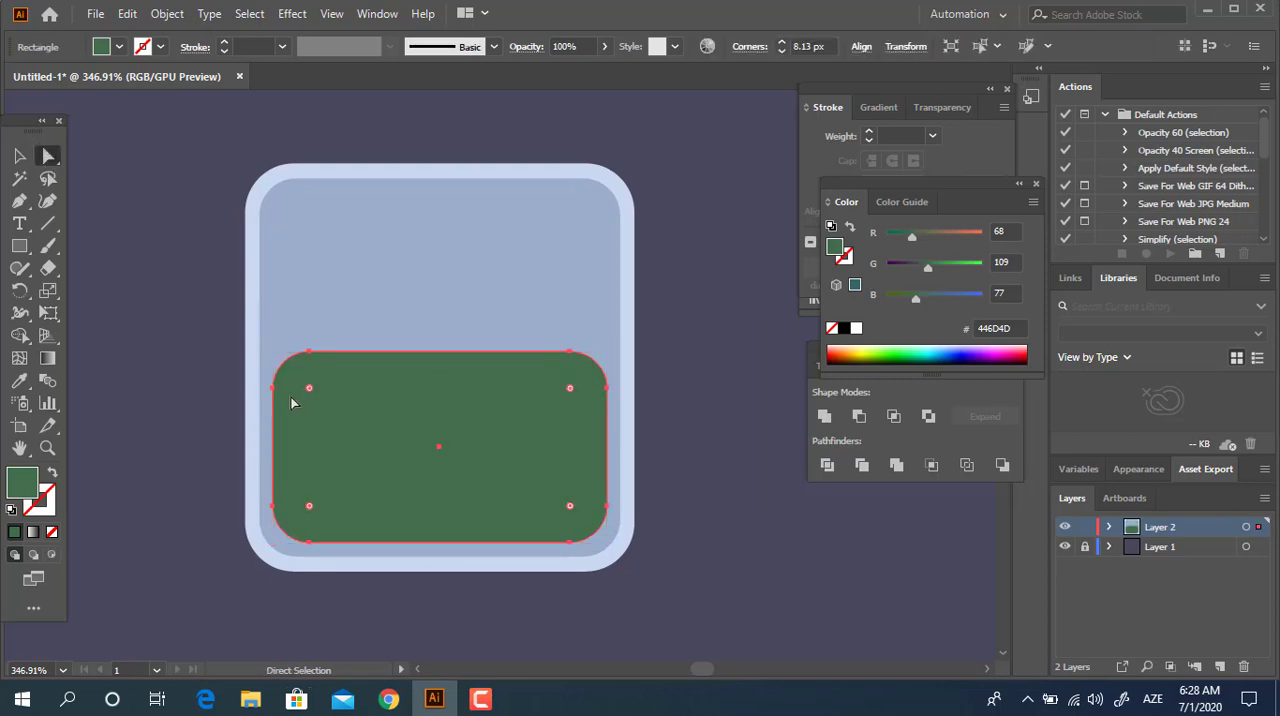
pyautogui.click(272, 388)
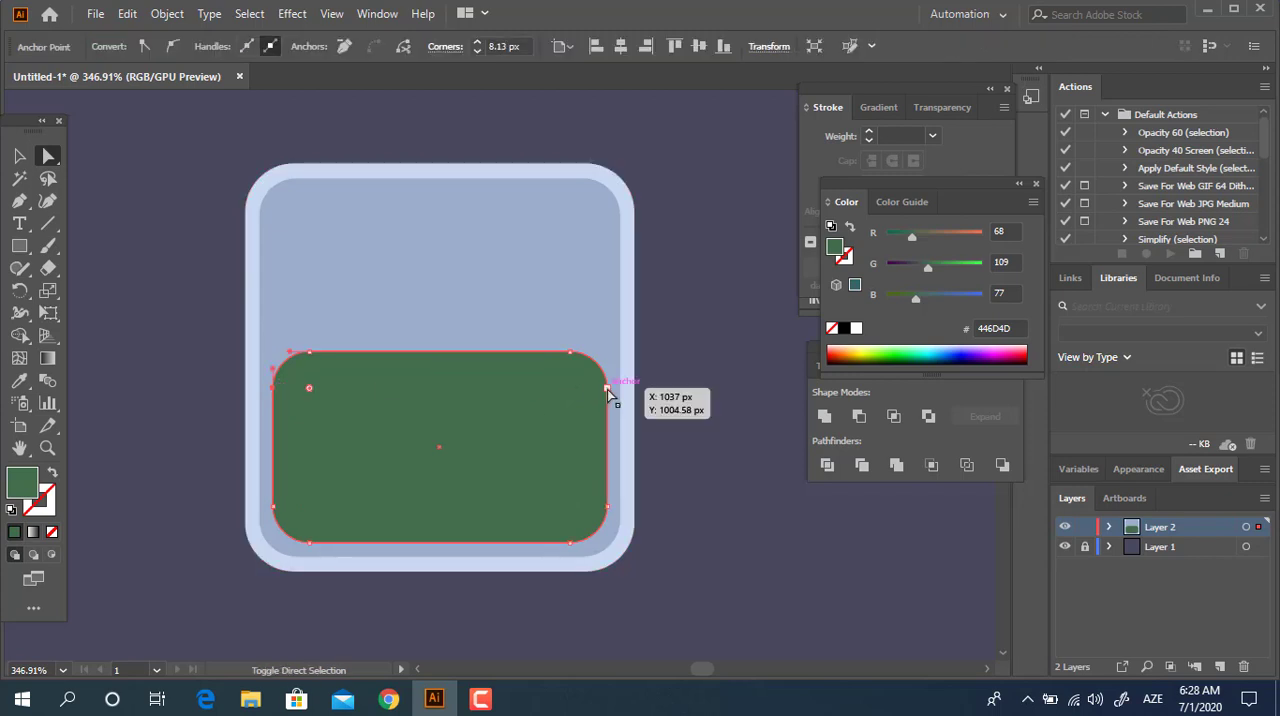
pyautogui.keyDown('shift'); pyautogui.click(607, 388); pyautogui.keyUp('shift')
pyautogui.moveTo(309, 388); pyautogui.dragTo(277, 368)
pyautogui.click(754, 509)
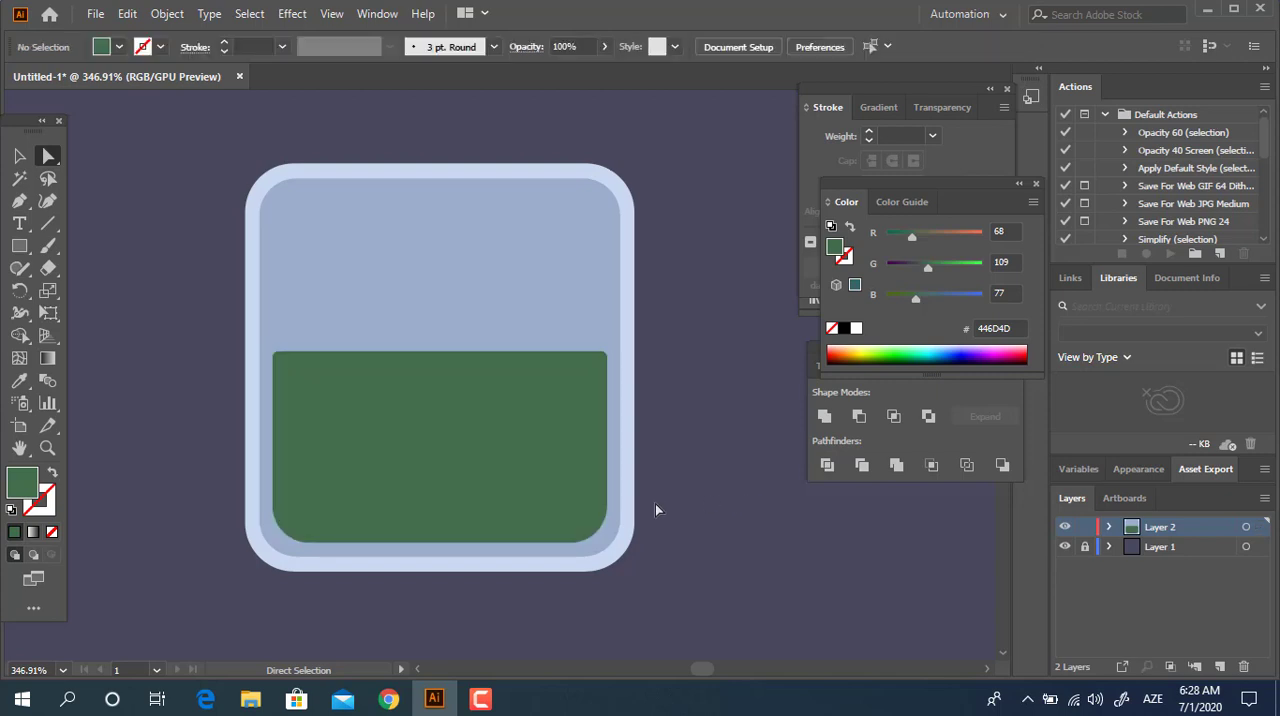
# Draw a small neck rectangle resting on the bottle's top edge and sample the outer border's light blue CAD8EF for its fill.
pyautogui.moveTo(662, 452); pyautogui.dragTo(671, 386)
pyautogui.press('z')
pyautogui.moveTo(584, 394); pyautogui.dragTo(540, 406)
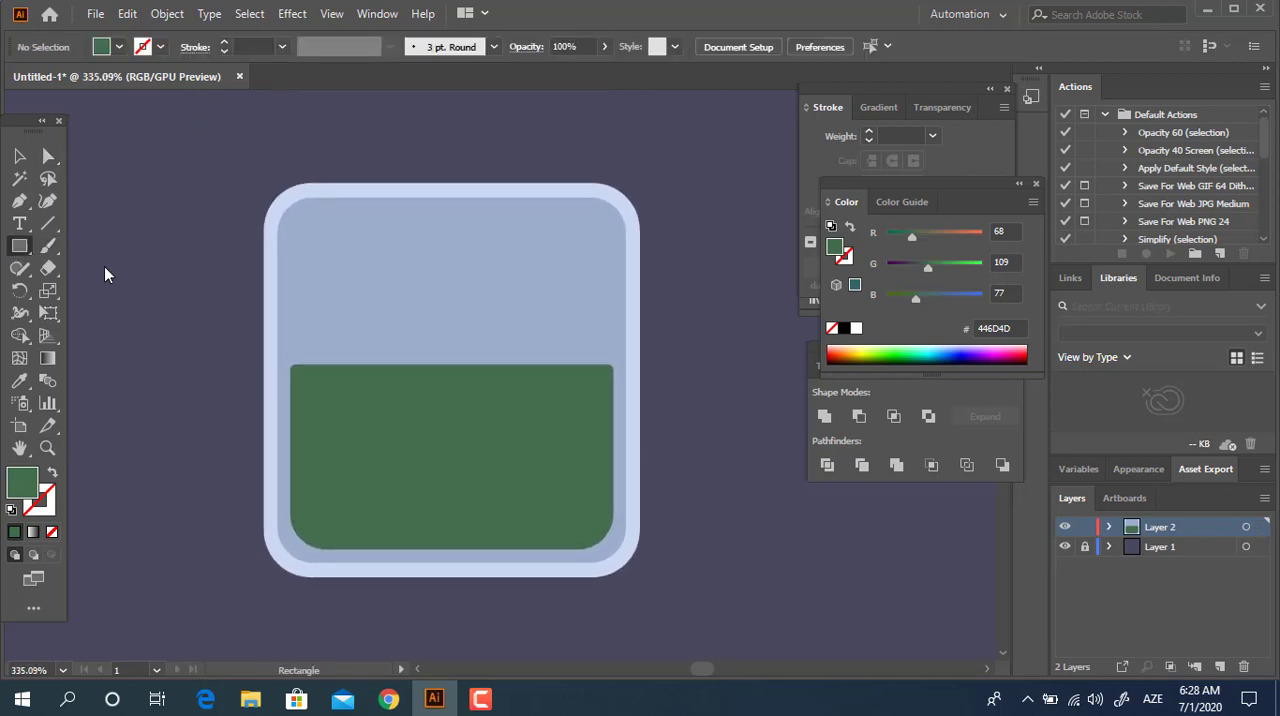
pyautogui.press('z')
pyautogui.moveTo(469, 300); pyautogui.dragTo(436, 395)
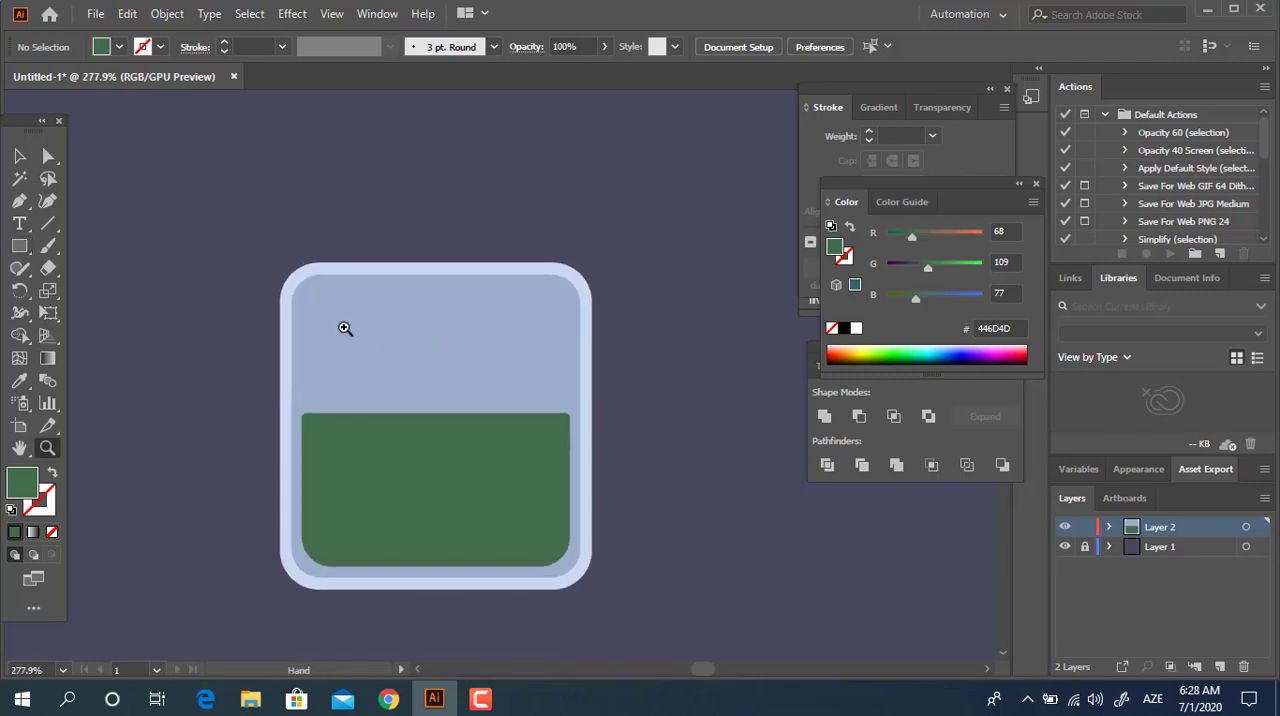
pyautogui.click(22, 251)
pyautogui.moveTo(394, 186); pyautogui.dragTo(499, 262)
pyautogui.click(19, 380)
pyautogui.click(331, 268)
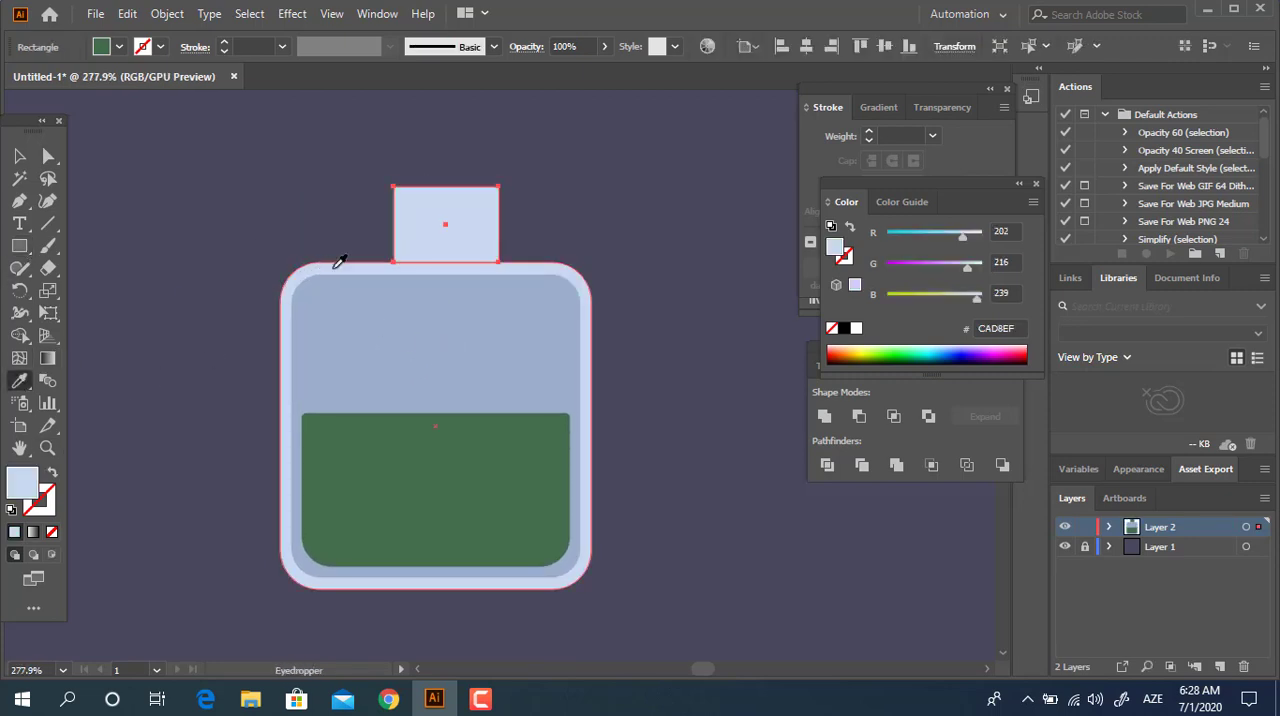
# Select all the bottle shapes and align them by their horizontal centres.
pyautogui.click(19, 155)
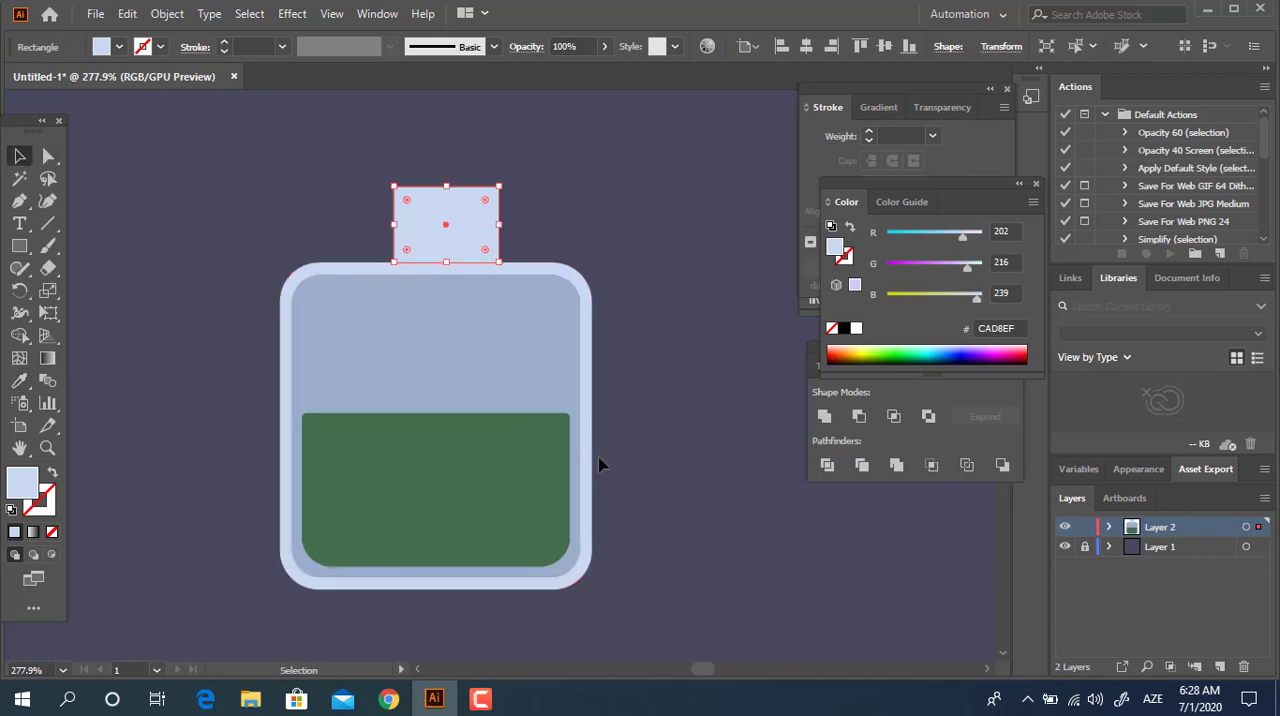
pyautogui.click(632, 548)
pyautogui.hotkey('ctrl', 'a')
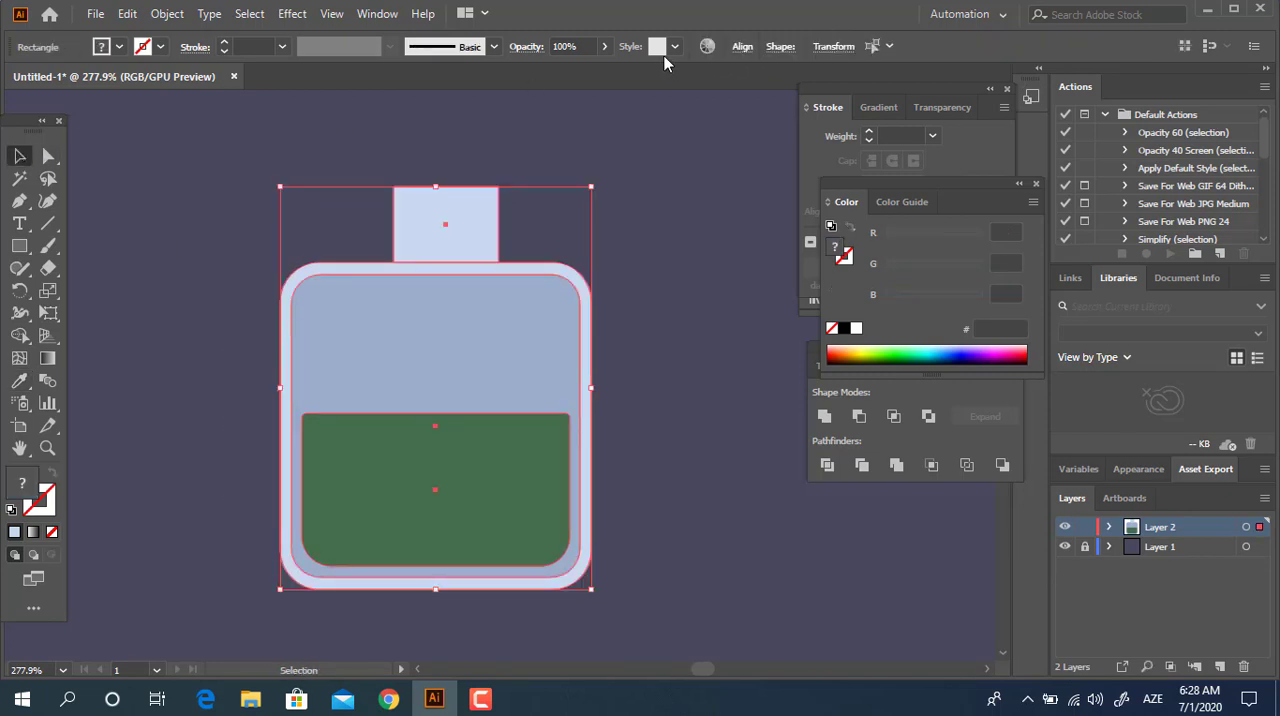
pyautogui.click(741, 47)
pyautogui.click(587, 99)
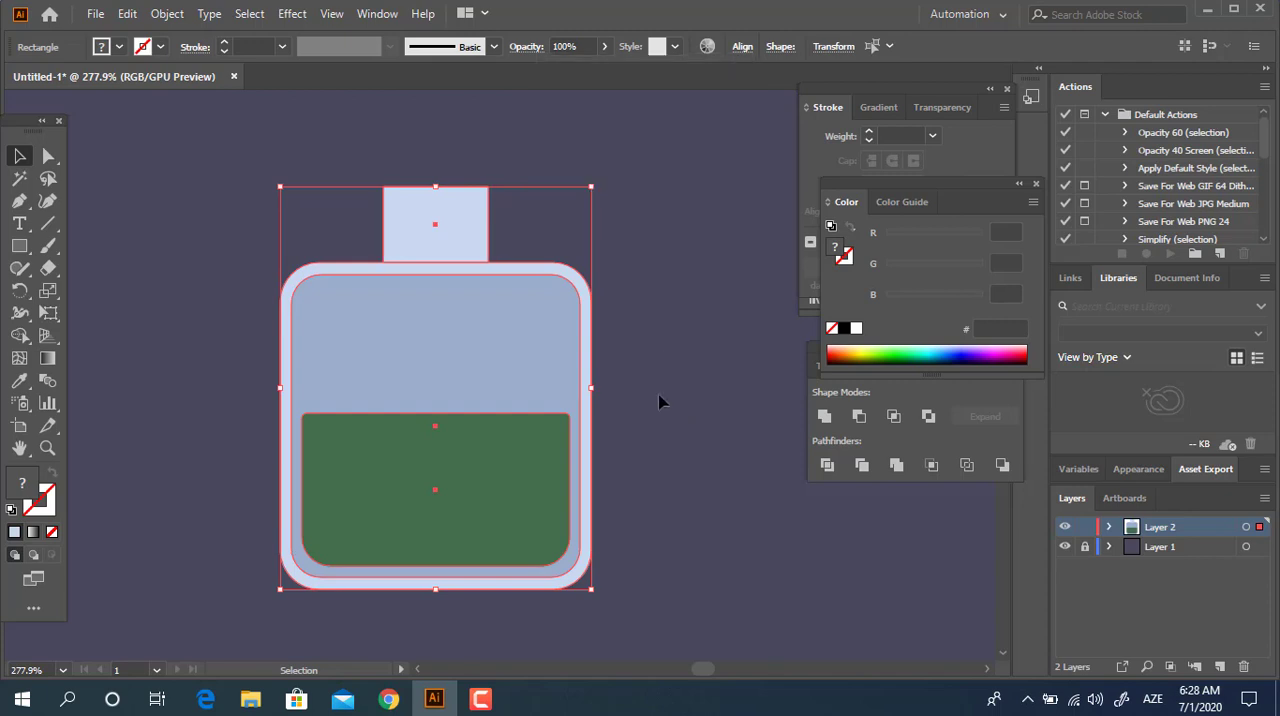
# Lower the neck rectangle slightly into the bottle body and unite it with the outer light-blue border.
pyautogui.click(488, 157)
pyautogui.press('z')
pyautogui.moveTo(452, 186); pyautogui.dragTo(674, 257)
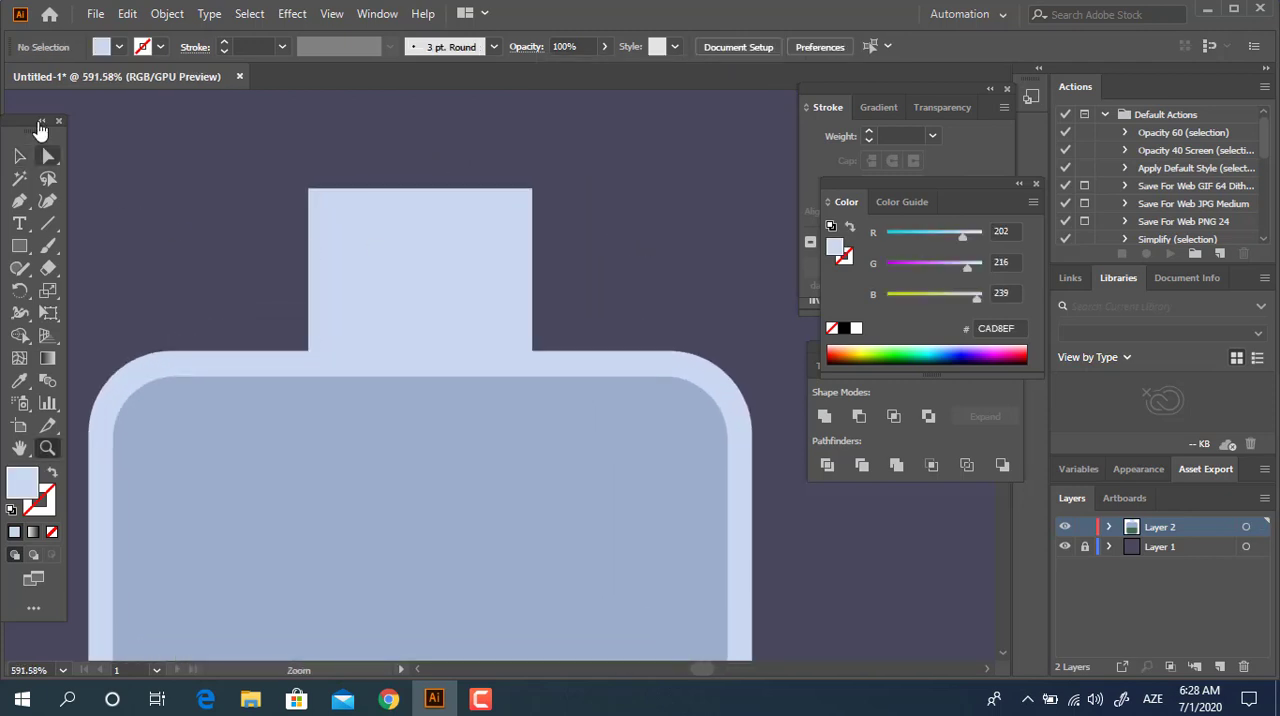
pyautogui.click(26, 157)
pyautogui.moveTo(432, 311); pyautogui.dragTo(438, 319)
pyautogui.press('ctrl')
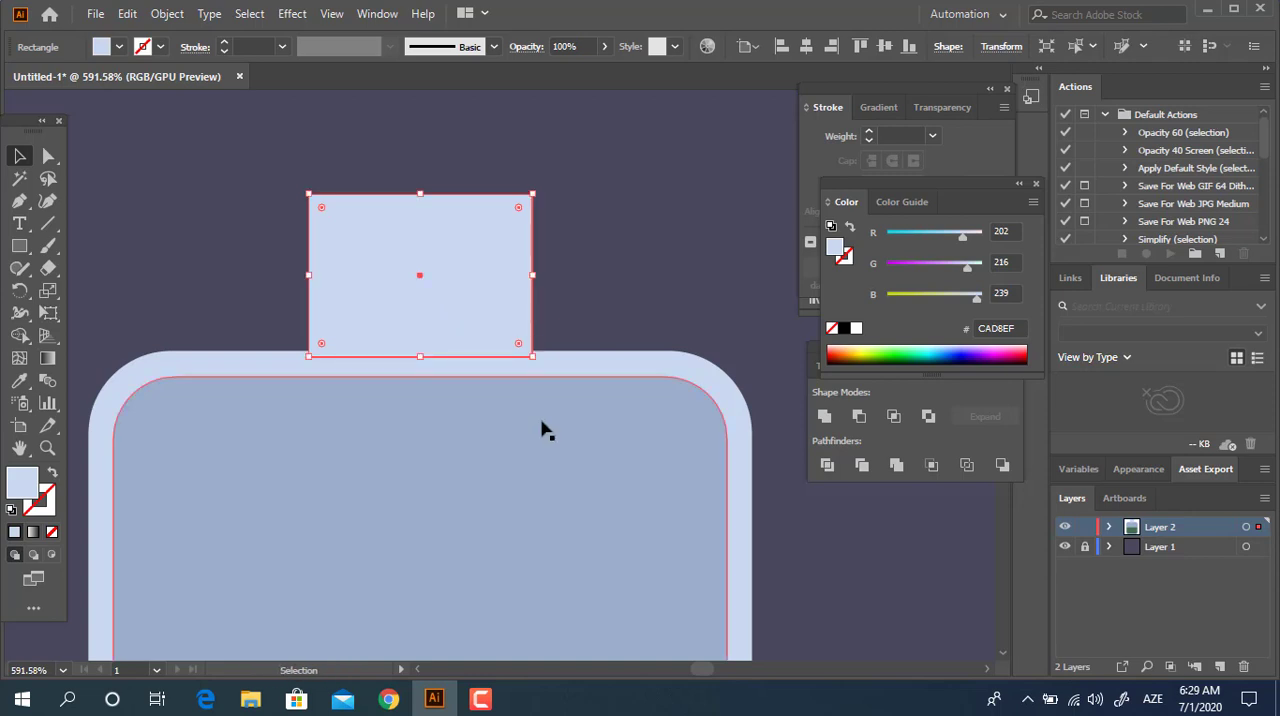
pyautogui.keyDown('shift'); pyautogui.click(586, 371); pyautogui.keyUp('shift')
pyautogui.click(825, 416)
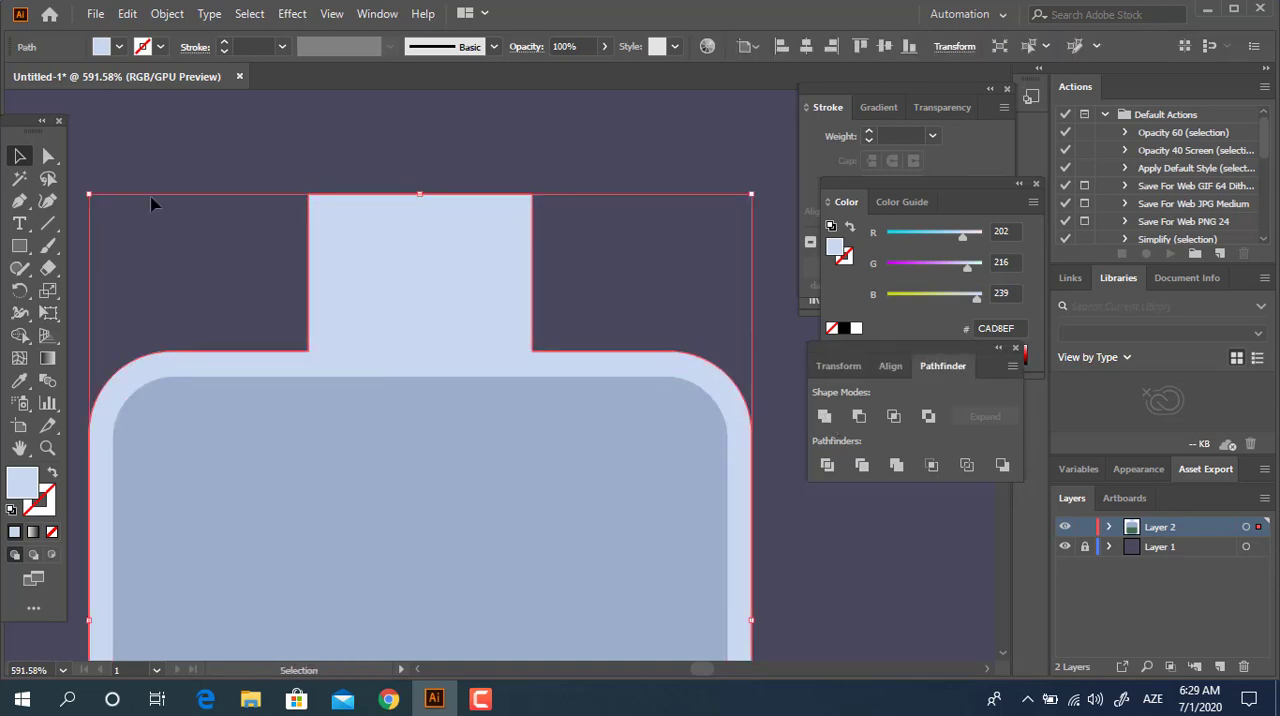
# Round the two inner corners where the neck meets the bottle body to about 2.49 px.
pyautogui.click(47, 155)
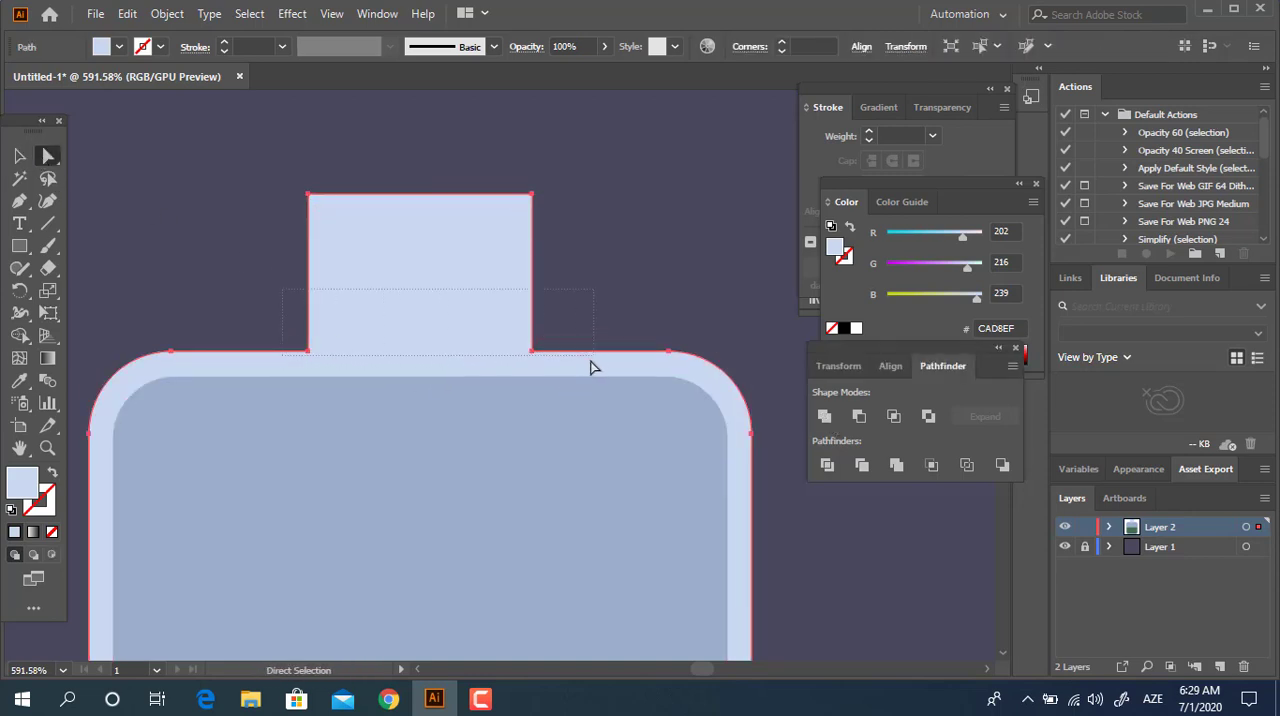
pyautogui.click(532, 351)
pyautogui.moveTo(554, 336); pyautogui.dragTo(555, 338)
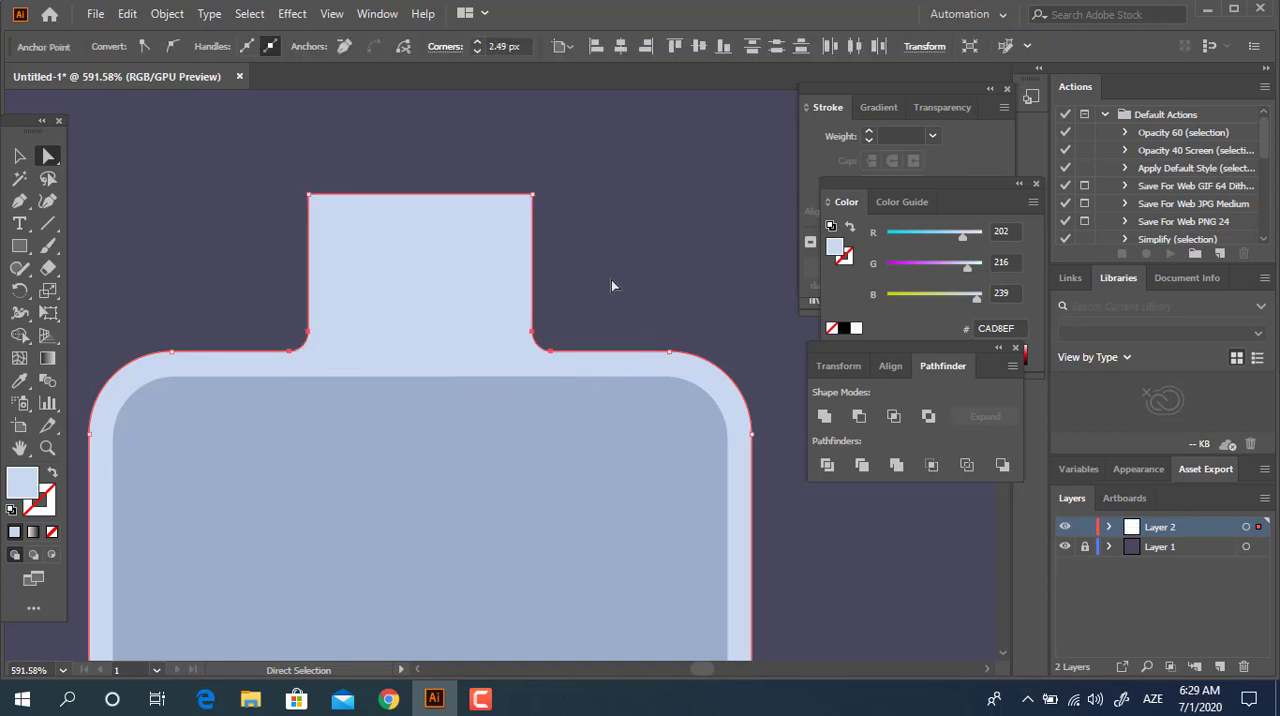
pyautogui.click(612, 281)
# Draw a tall narrow light-blue rectangle just above the bottle neck as one half of the stopper.
pyautogui.press('z')
pyautogui.moveTo(636, 240); pyautogui.dragTo(446, 268)
pyautogui.moveTo(512, 286); pyautogui.dragTo(432, 240)
pyautogui.moveTo(571, 220); pyautogui.dragTo(472, 286)
pyautogui.moveTo(475, 291); pyautogui.dragTo(467, 307)
pyautogui.moveTo(512, 270)
pyautogui.mouseDown()
pyautogui.moveTo(537, 283)
pyautogui.moveTo(466, 122)
pyautogui.mouseUp()
pyautogui.click(19, 245)
pyautogui.press('v')
pyautogui.moveTo(490, 220); pyautogui.dragTo(331, 209)
pyautogui.press('z')
pyautogui.moveTo(300, 154); pyautogui.dragTo(399, 190)
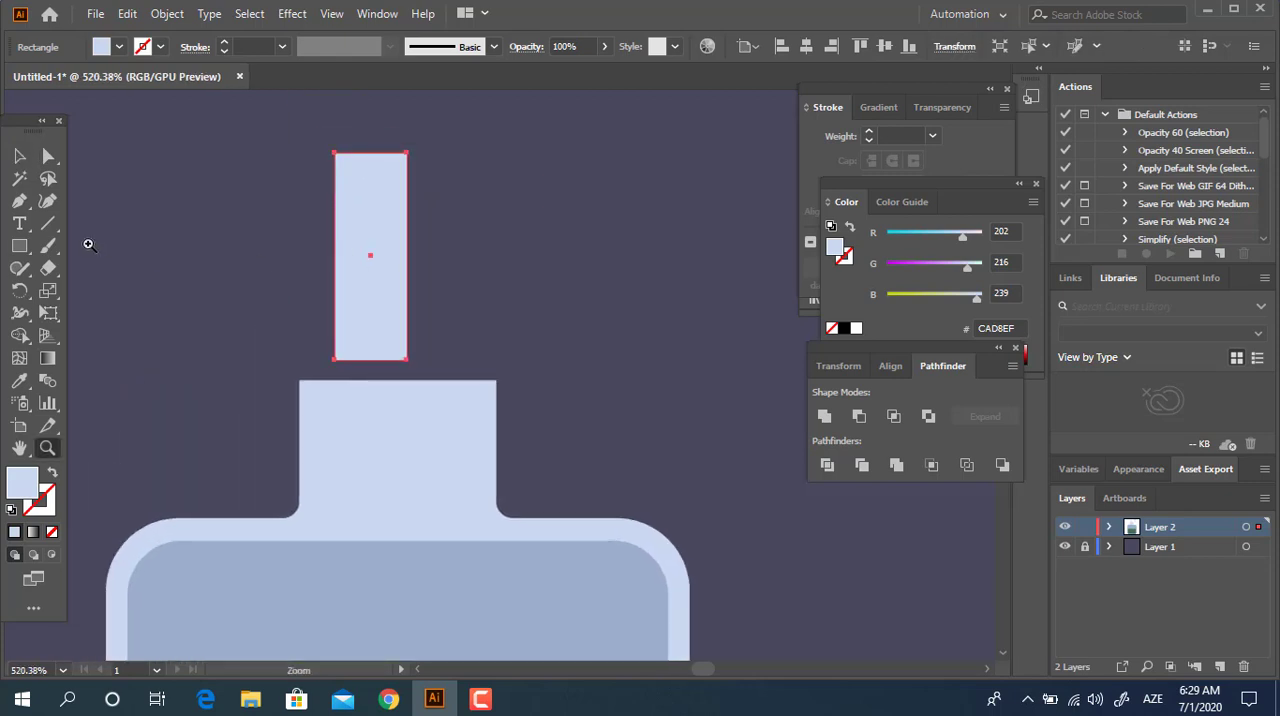
# Move the narrow rectangle's upper-left corner outward so that its left side tapers toward the bottom.
pyautogui.click(48, 156)
pyautogui.moveTo(334, 155); pyautogui.dragTo(302, 154)
pyautogui.click(307, 199)
pyautogui.press('v')
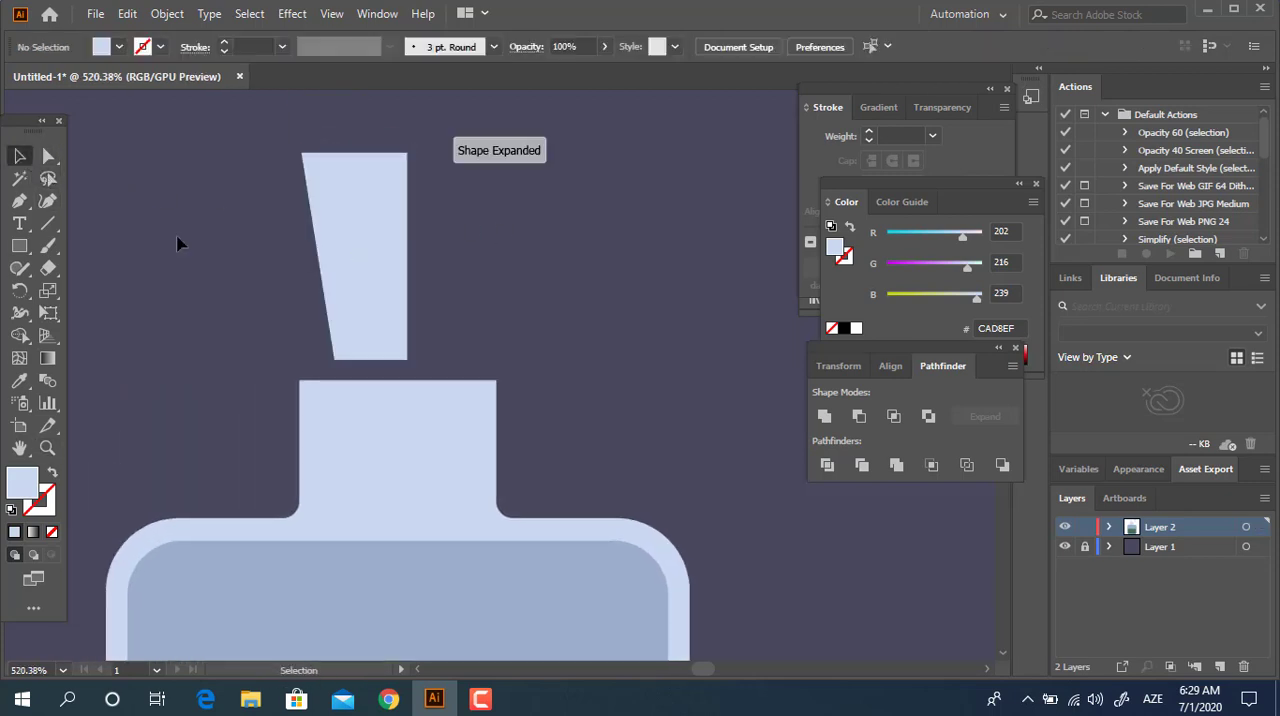
# Duplicate the tapered half, reflect the copy across the vertical axis, and place it against the original to form a trapezoid stopper.
pyautogui.moveTo(370, 270); pyautogui.dragTo(490, 270)
pyautogui.rightClick(541, 266)
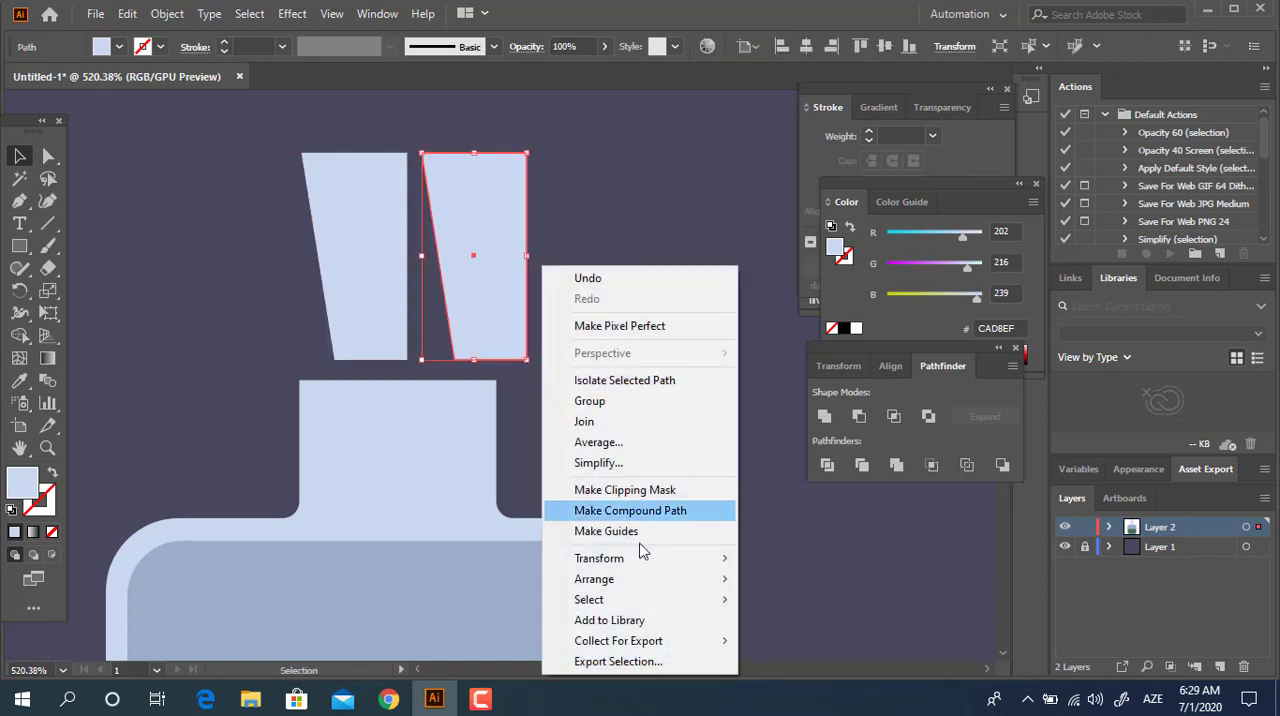
pyautogui.moveTo(634, 557)
pyautogui.click(786, 462)
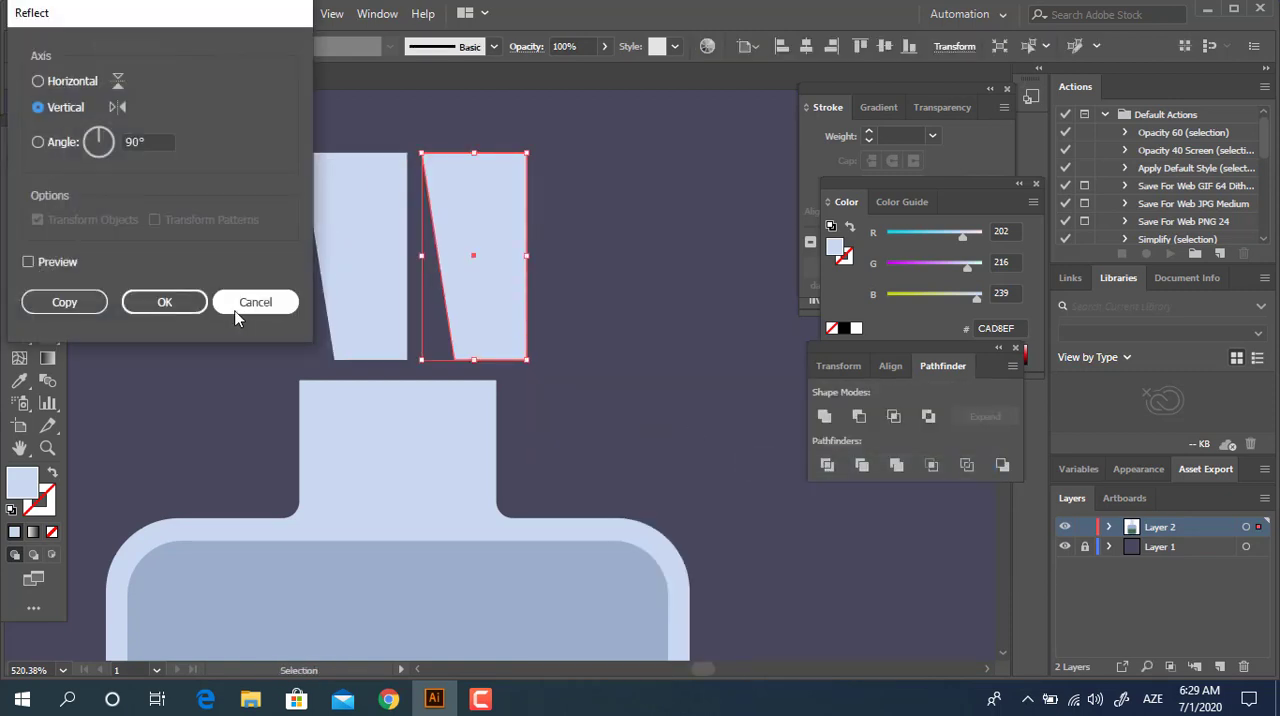
pyautogui.click(166, 301)
pyautogui.click(514, 318)
pyautogui.moveTo(484, 288); pyautogui.dragTo(466, 276)
pyautogui.click(601, 293)
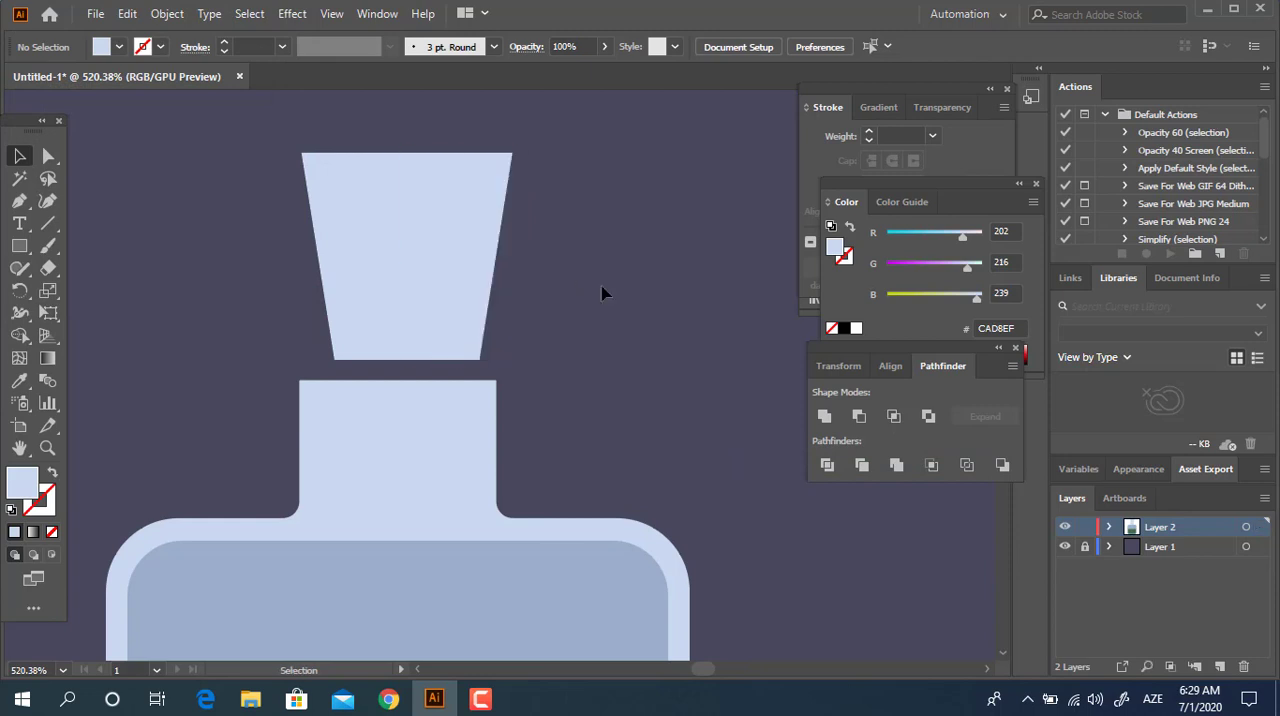
# Narrow both stopper halves together to about the neck's width and keep them just above the neck.
pyautogui.moveTo(224, 234); pyautogui.dragTo(226, 234)
pyautogui.moveTo(420, 283); pyautogui.dragTo(420, 371)
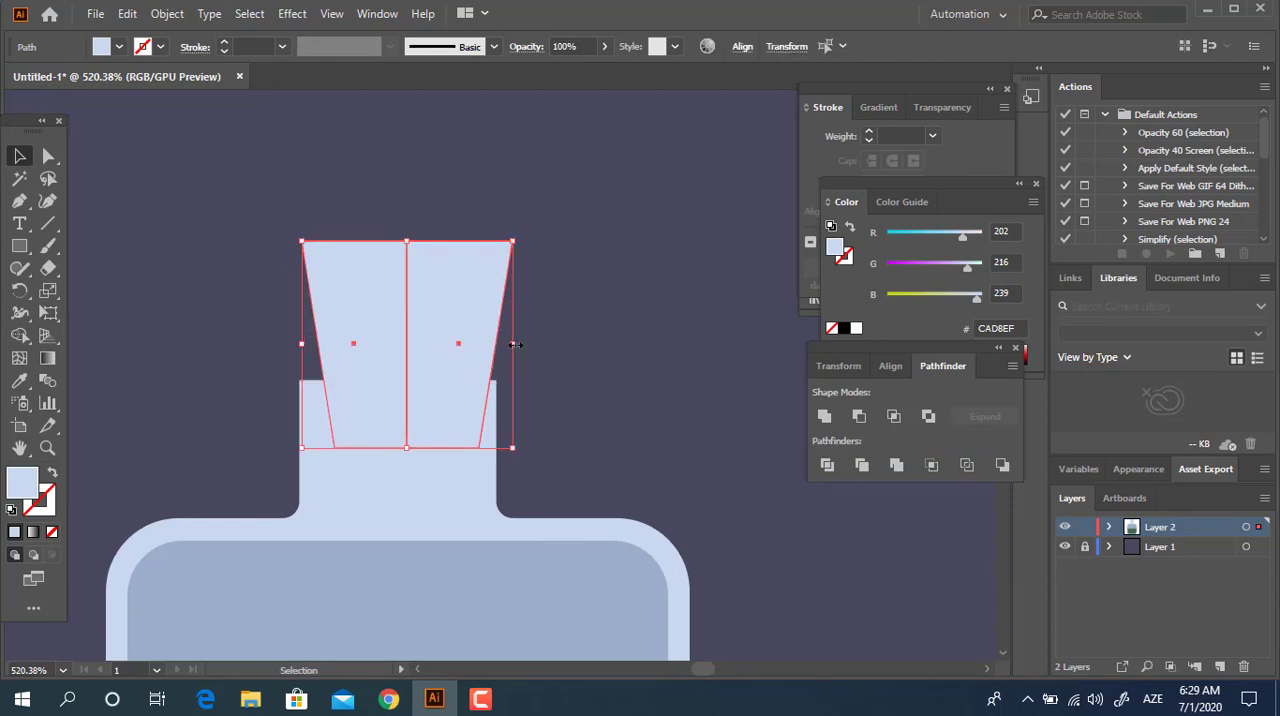
pyautogui.moveTo(515, 344); pyautogui.dragTo(461, 230)
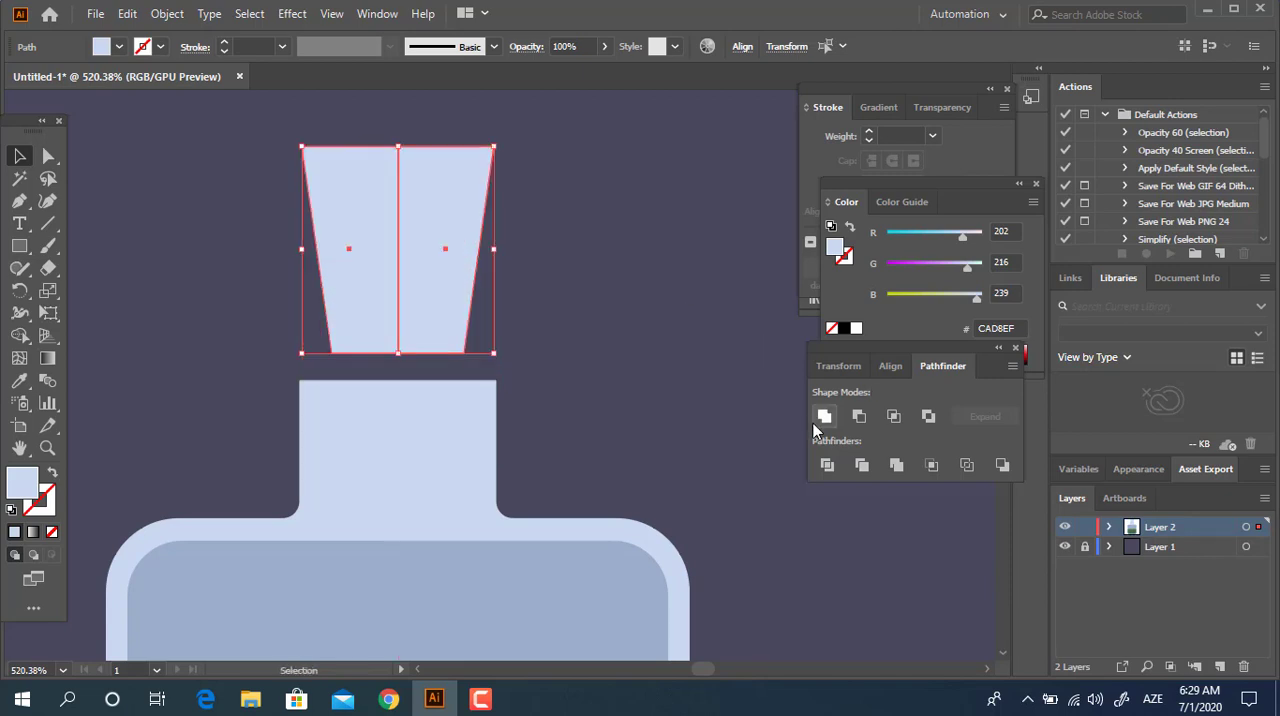
# Try to unite the two adjoining stopper halves into a single shape.
pyautogui.click(771, 424)
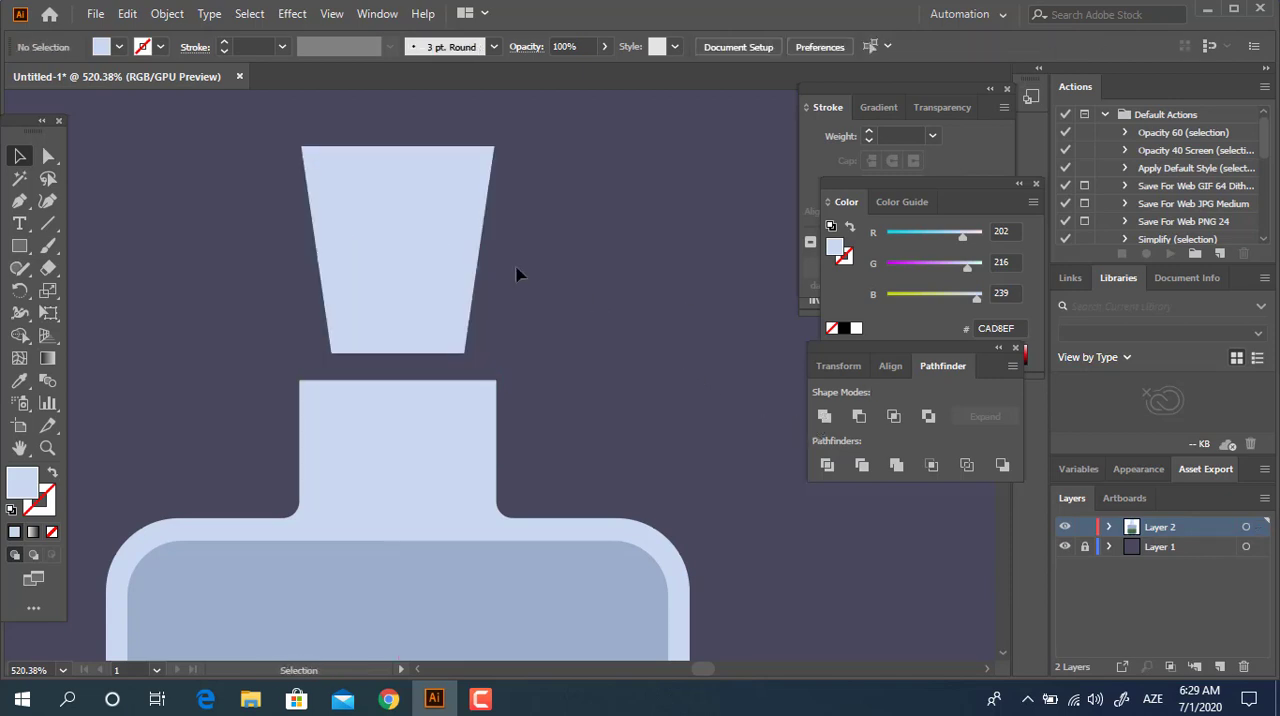
pyautogui.moveTo(462, 266); pyautogui.dragTo(462, 266)
pyautogui.hotkey('ctrl', 'a')
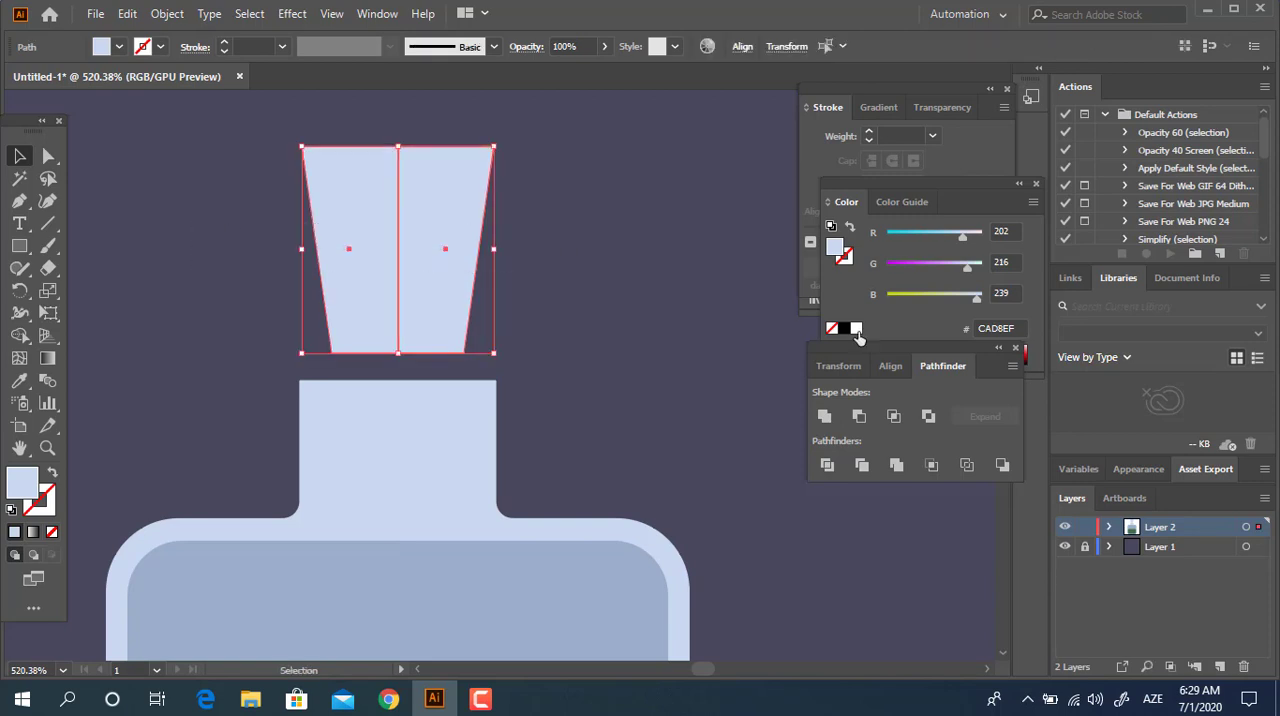
pyautogui.click(826, 416)
pyautogui.click(621, 317)
pyautogui.press('z')
pyautogui.click(415, 258)
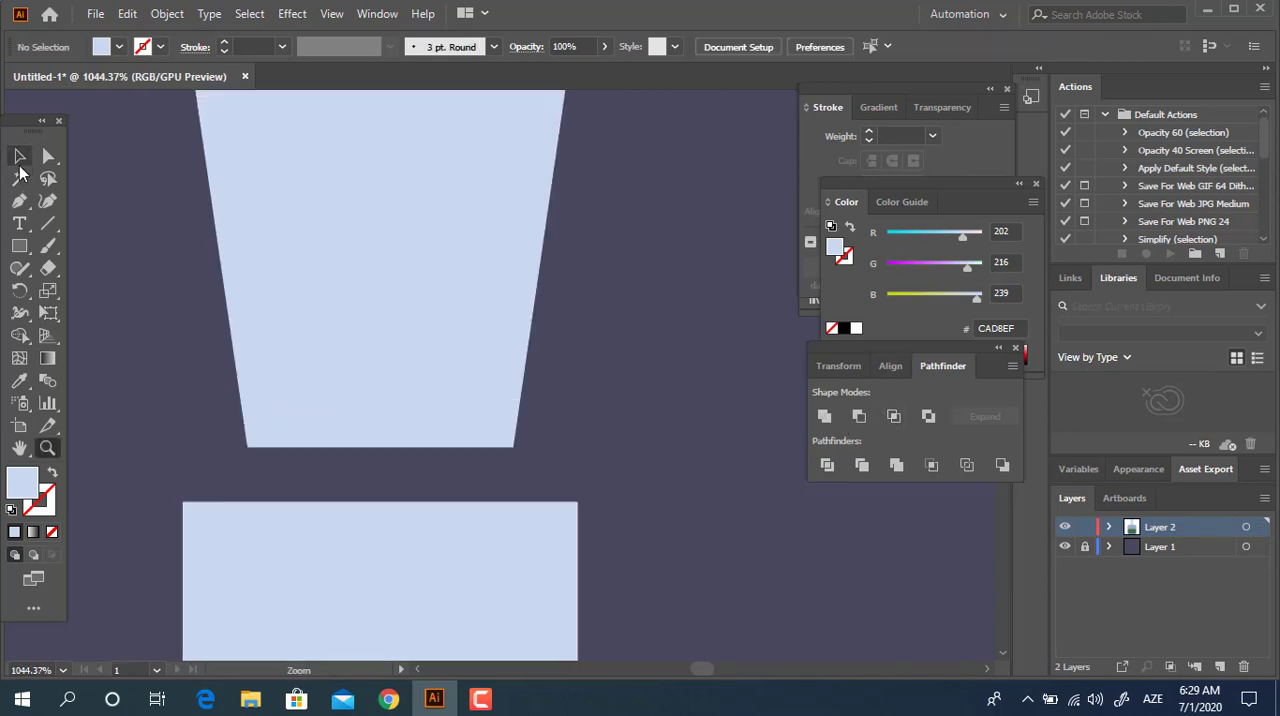
# Try to nudge the right stopper half over the left one and unite the pair.
pyautogui.click(19, 156)
pyautogui.click(420, 223)
pyautogui.click(697, 406)
pyautogui.moveTo(489, 374); pyautogui.dragTo(483, 372)
pyautogui.moveTo(611, 356); pyautogui.dragTo(213, 274)
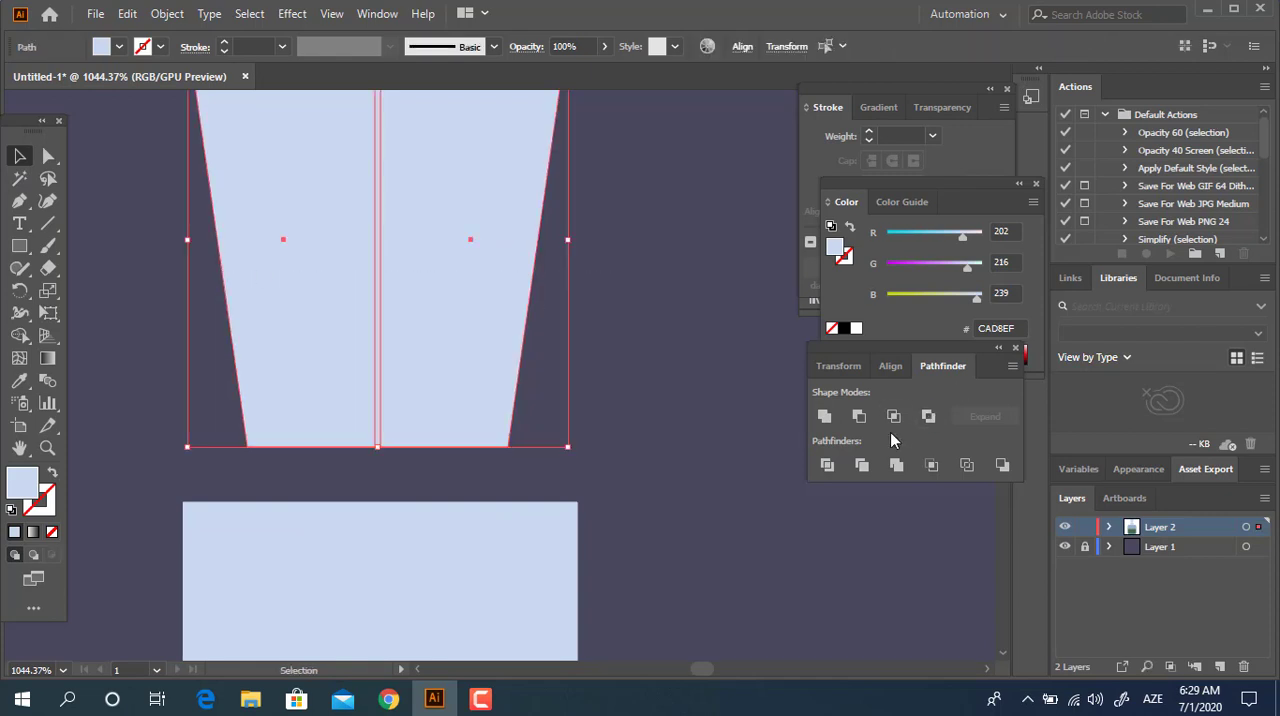
pyautogui.click(822, 416)
pyautogui.click(643, 286)
pyautogui.scroll(2, 186, 206)
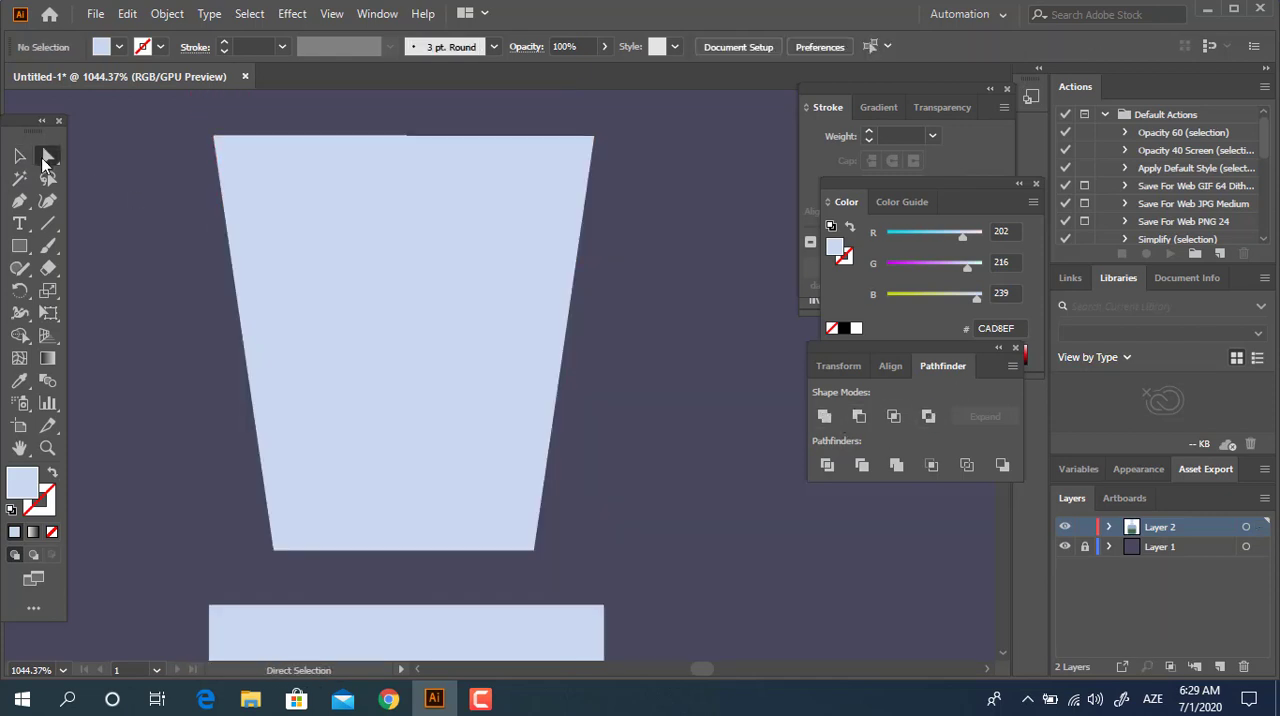
# Shift the right stopper half so that it overlaps the inner edge of the left half.
pyautogui.click(47, 157)
pyautogui.click(489, 334)
pyautogui.click(19, 157)
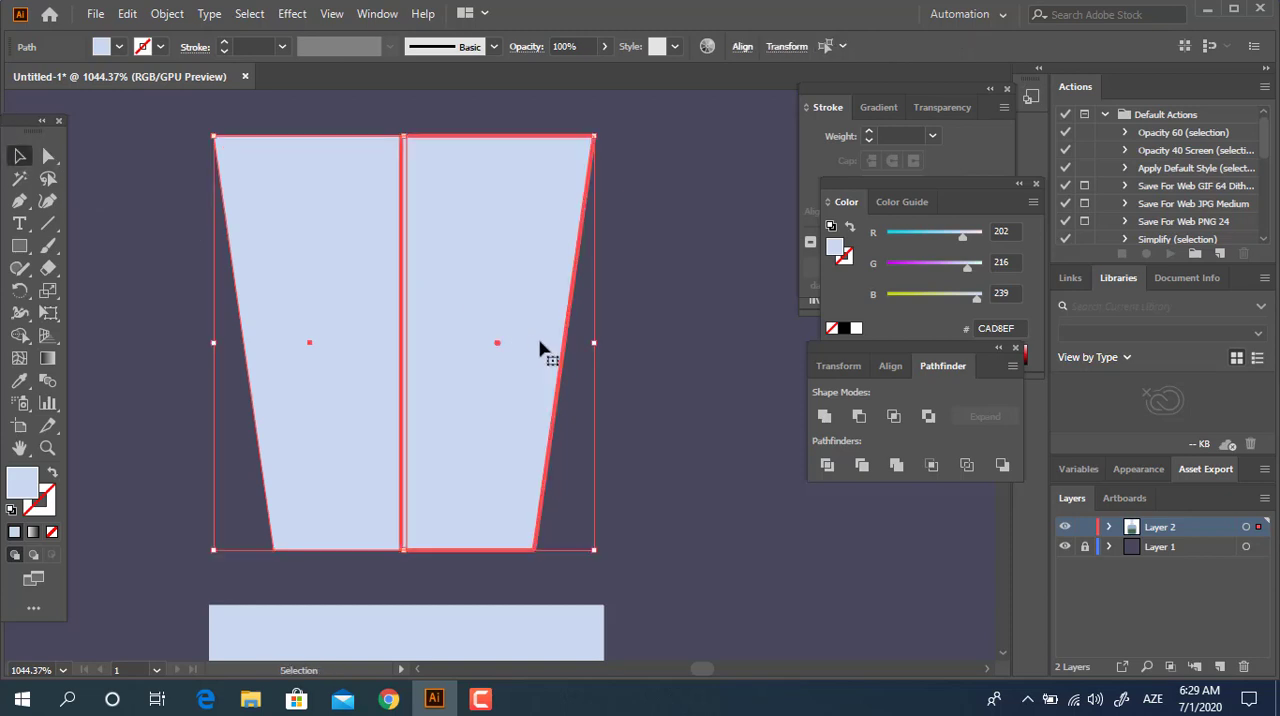
pyautogui.click(766, 428)
pyautogui.click(457, 323)
pyautogui.moveTo(453, 309)
pyautogui.mouseDown()
pyautogui.moveTo(508, 334)
pyautogui.moveTo(580, 306)
pyautogui.moveTo(456, 289)
pyautogui.mouseUp()
pyautogui.click(677, 424)
pyautogui.moveTo(512, 354); pyautogui.dragTo(524, 354)
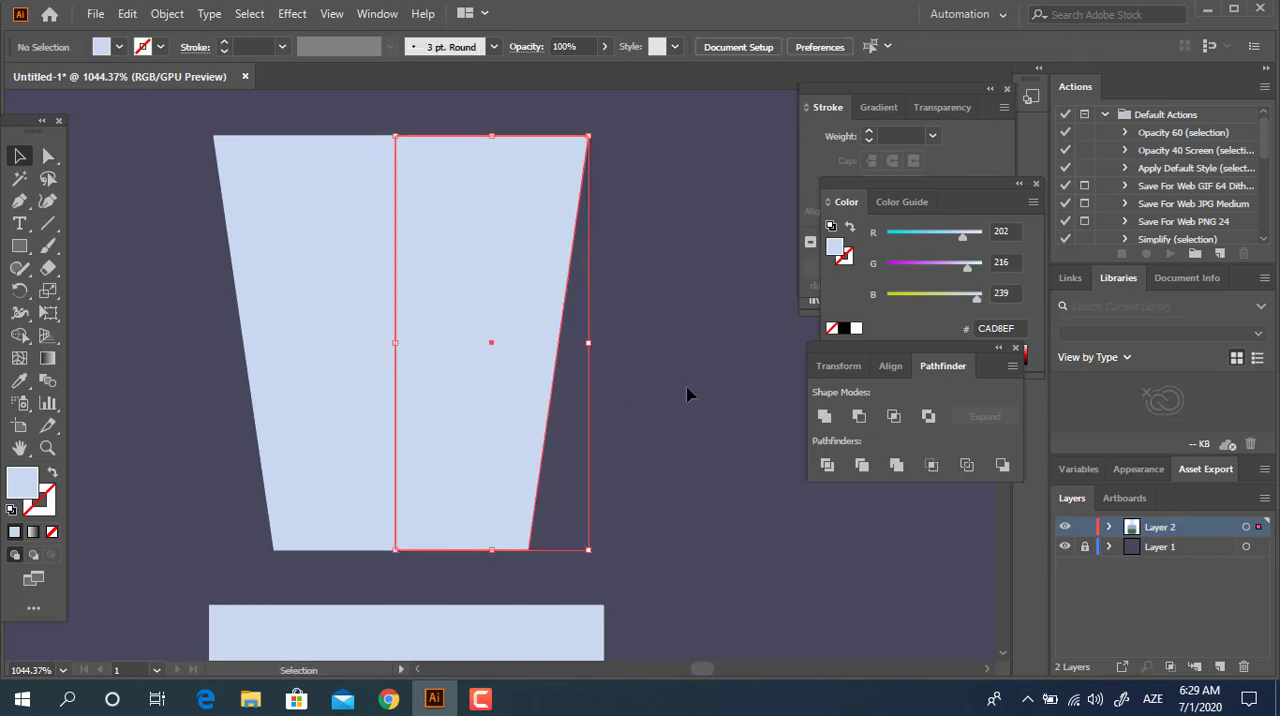
pyautogui.click(687, 388)
# Unite the two overlapping stopper halves into one trapezoid.
pyautogui.press('z')
pyautogui.moveTo(395, 133); pyautogui.dragTo(680, 257)
pyautogui.moveTo(611, 225); pyautogui.dragTo(283, 220)
pyautogui.press('space')
pyautogui.moveTo(472, 246); pyautogui.dragTo(336, 169)
pyautogui.moveTo(512, 223); pyautogui.dragTo(327, 228)
pyautogui.moveTo(583, 357); pyautogui.dragTo(606, 363)
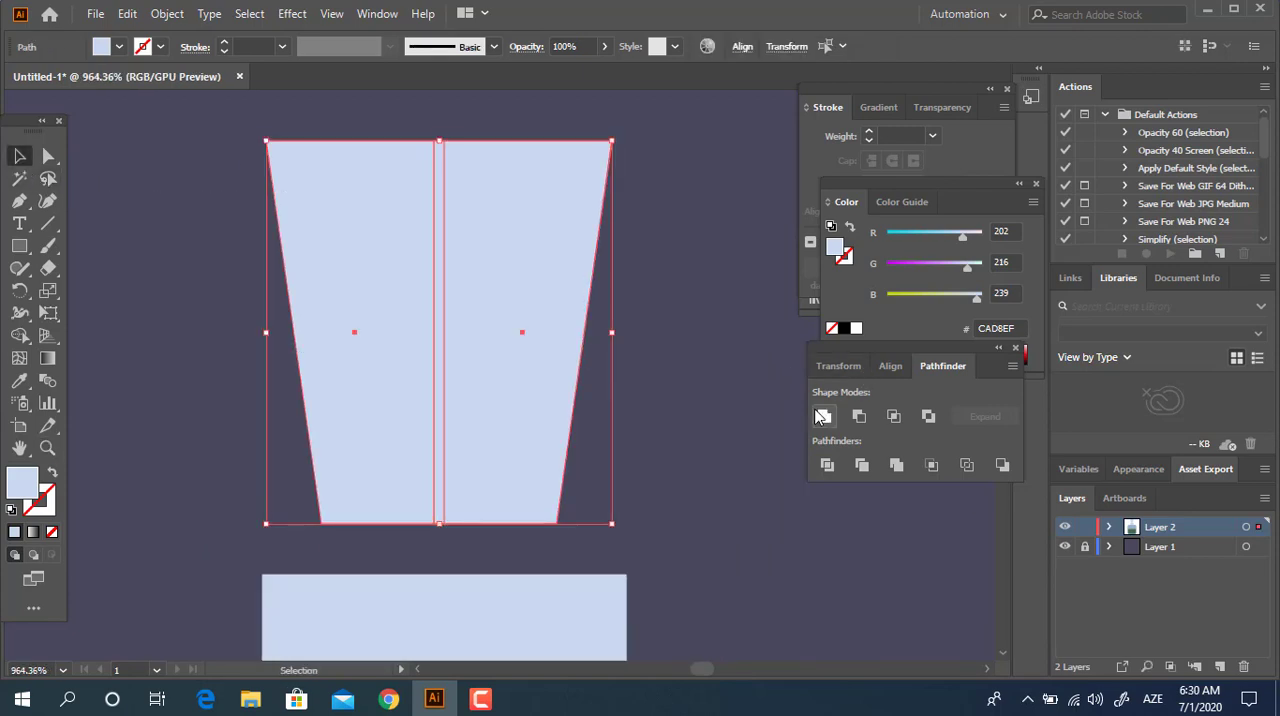
pyautogui.click(824, 416)
# Round all four corners of the stopper to about 1.63 px.
pyautogui.click(48, 157)
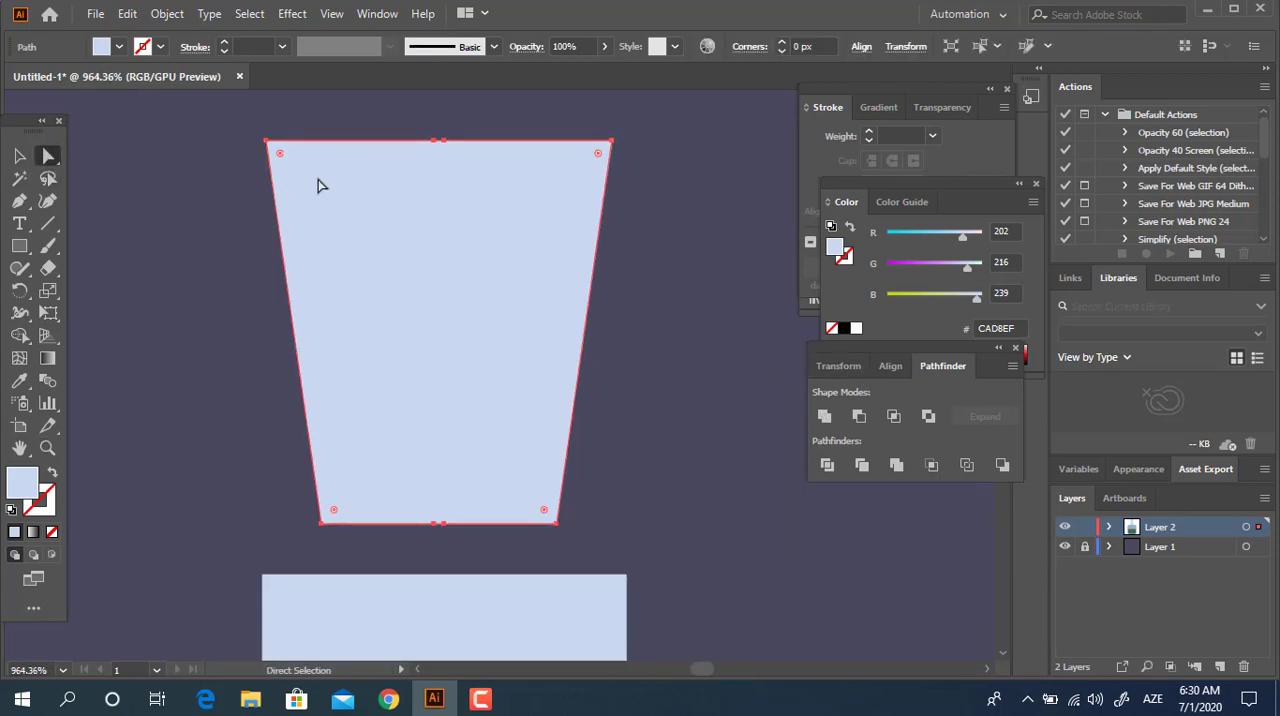
pyautogui.moveTo(282, 154); pyautogui.dragTo(292, 166)
pyautogui.press('z')
pyautogui.moveTo(585, 435)
pyautogui.mouseDown()
pyautogui.moveTo(448, 428)
pyautogui.moveTo(575, 431)
pyautogui.mouseUp()
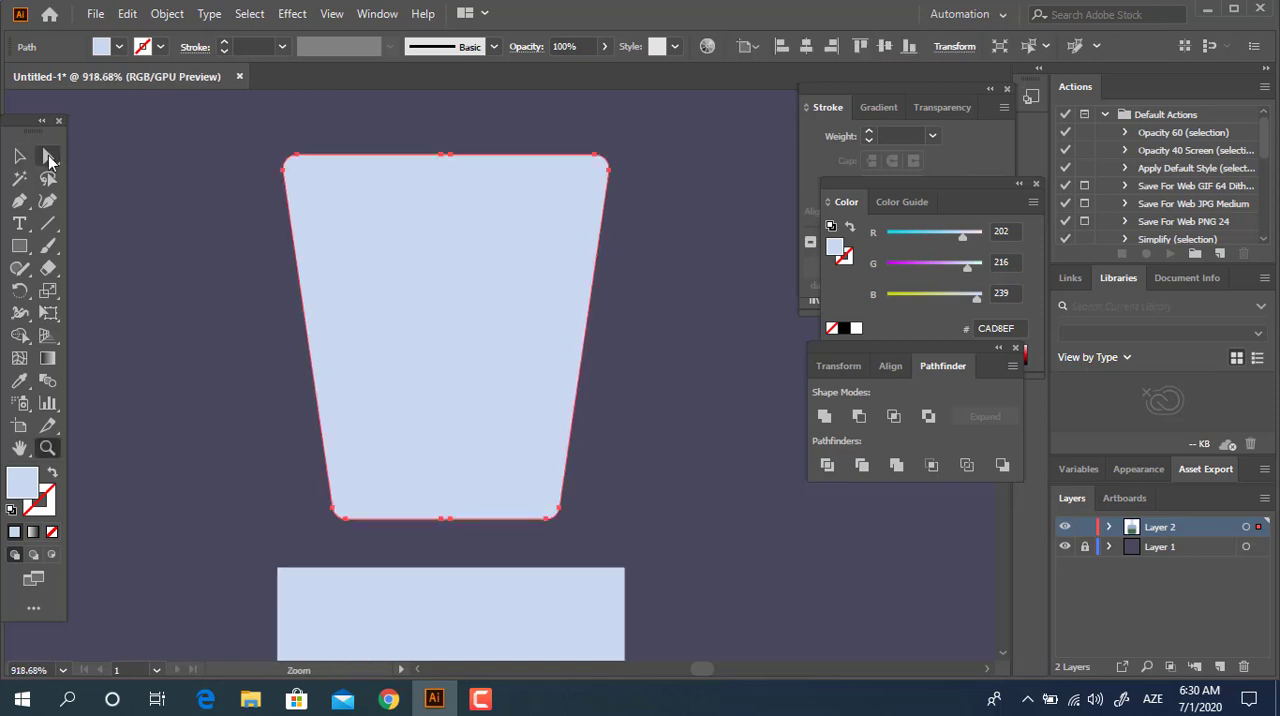
pyautogui.press('a')
pyautogui.moveTo(300, 175); pyautogui.dragTo(303, 168)
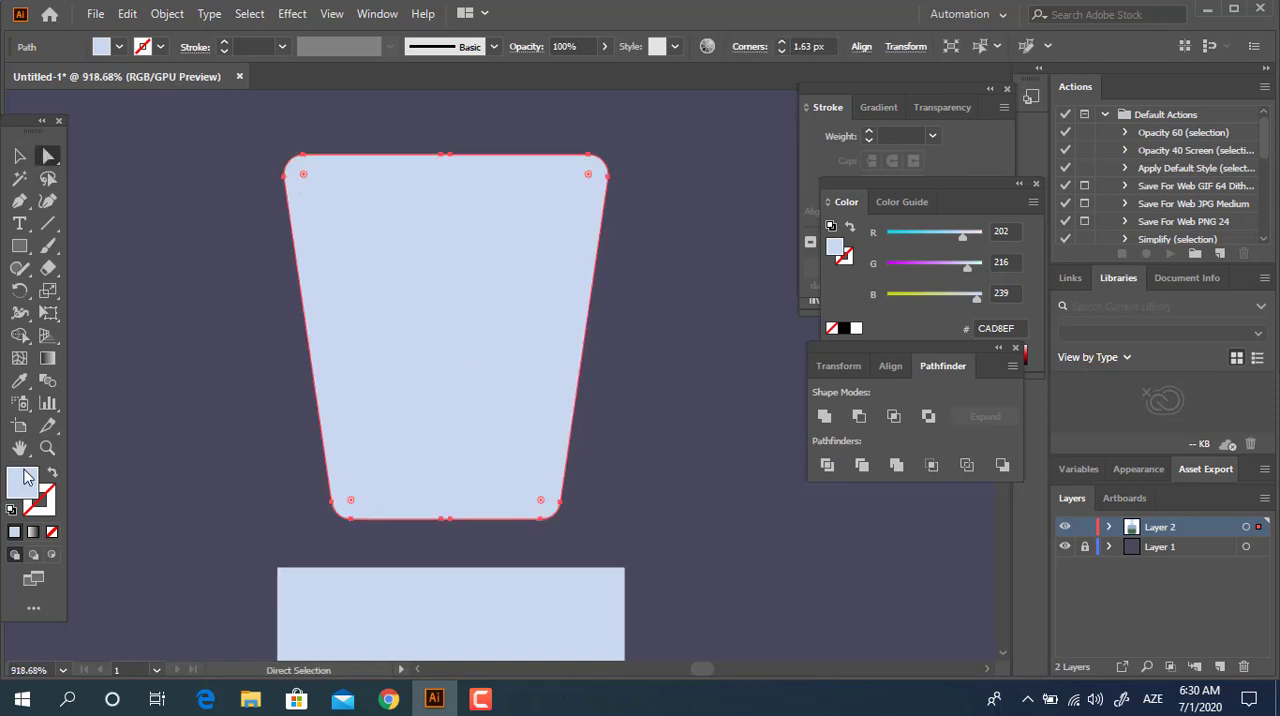
# Fill the stopper with orange-brown C47E57 and deselect it.
pyautogui.doubleClick(22, 483)
pyautogui.click(290, 290)
pyautogui.moveTo(108, 131); pyautogui.dragTo(165, 127)
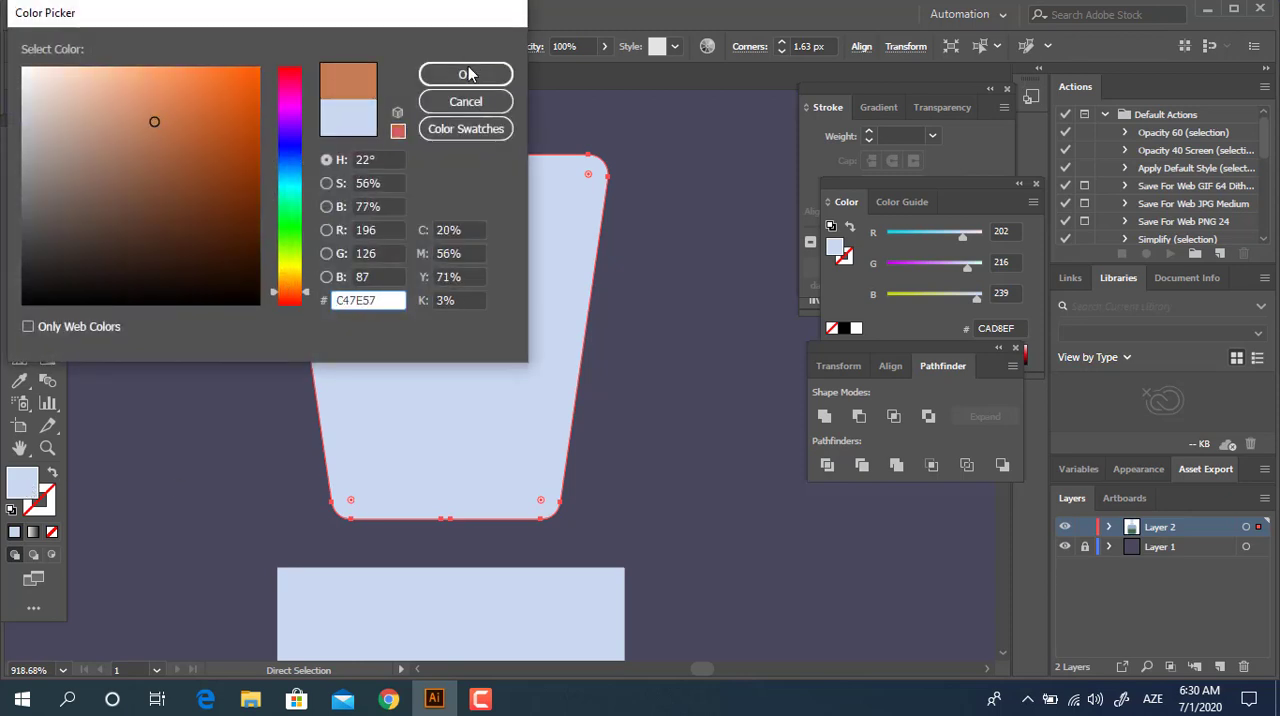
pyautogui.click(470, 74)
pyautogui.press('z')
pyautogui.moveTo(657, 232); pyautogui.dragTo(398, 273)
pyautogui.click(20, 157)
pyautogui.click(612, 332)
pyautogui.press('z')
pyautogui.moveTo(351, 183); pyautogui.dragTo(393, 215)
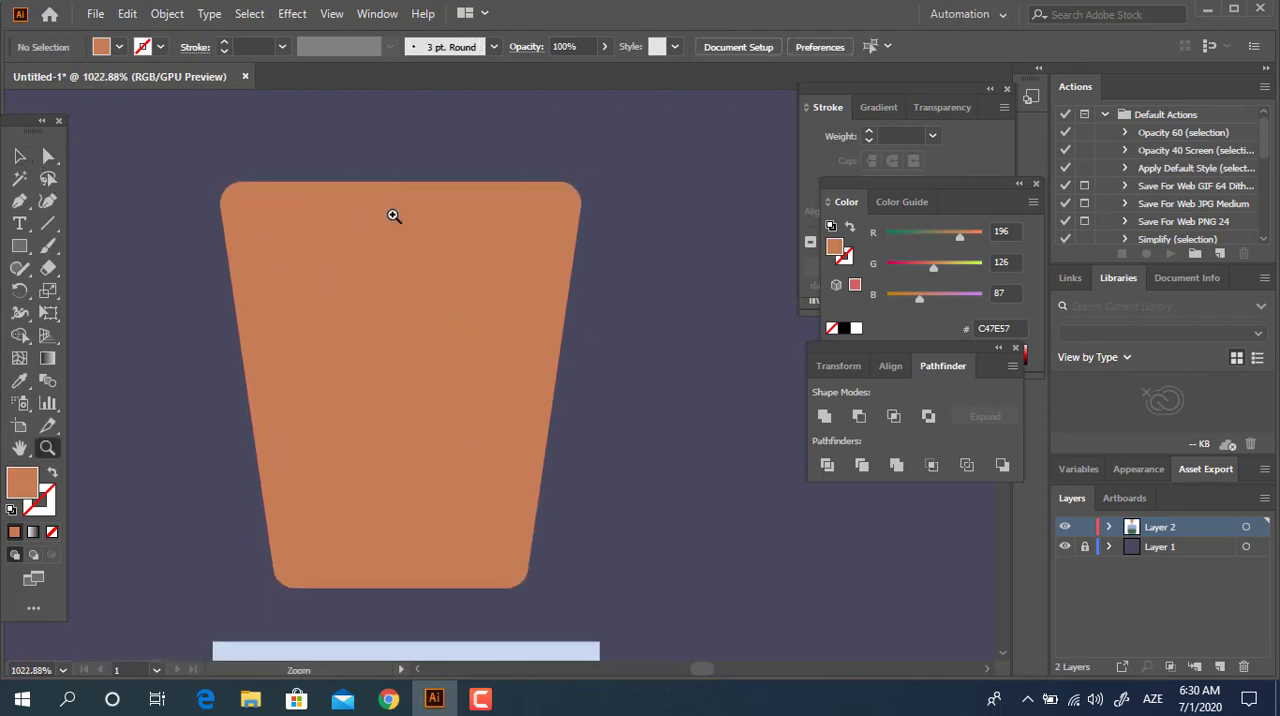
# Draw a tall ellipse over the upper part of the stopper and widen it past the stopper's left side.
pyautogui.click(20, 246)
pyautogui.click(109, 288)
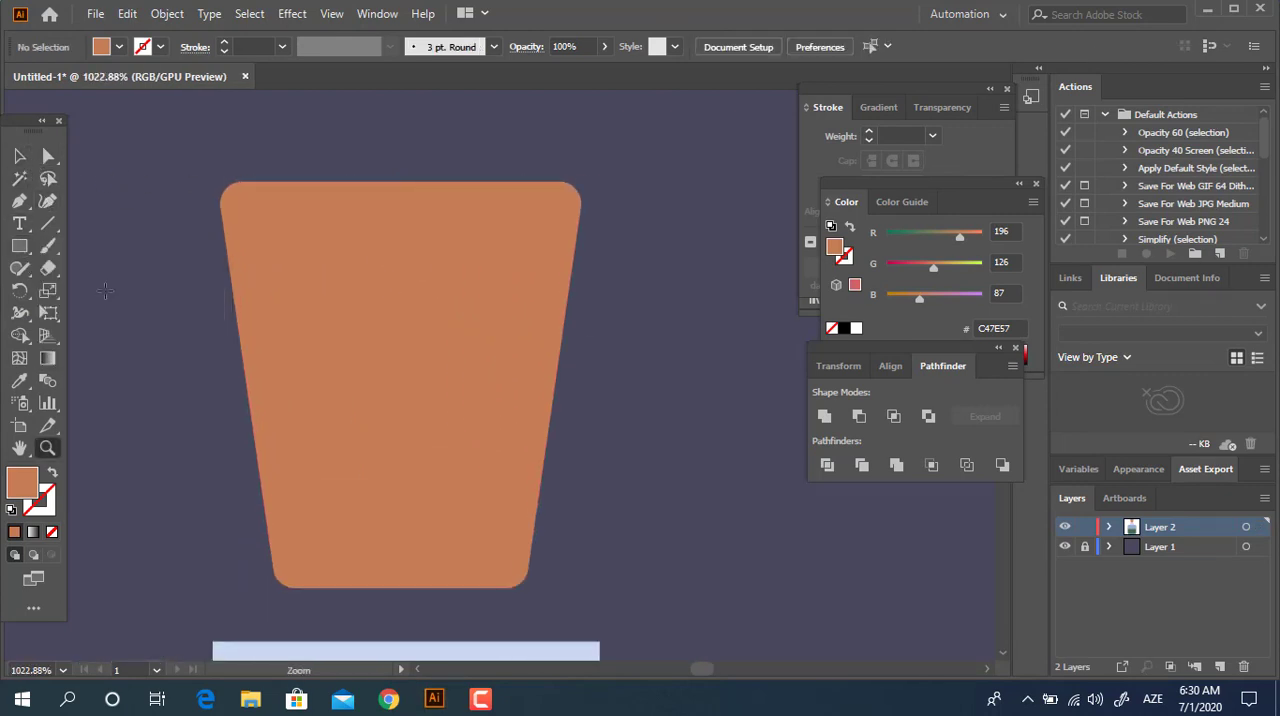
pyautogui.press('z')
pyautogui.moveTo(466, 326); pyautogui.dragTo(390, 302)
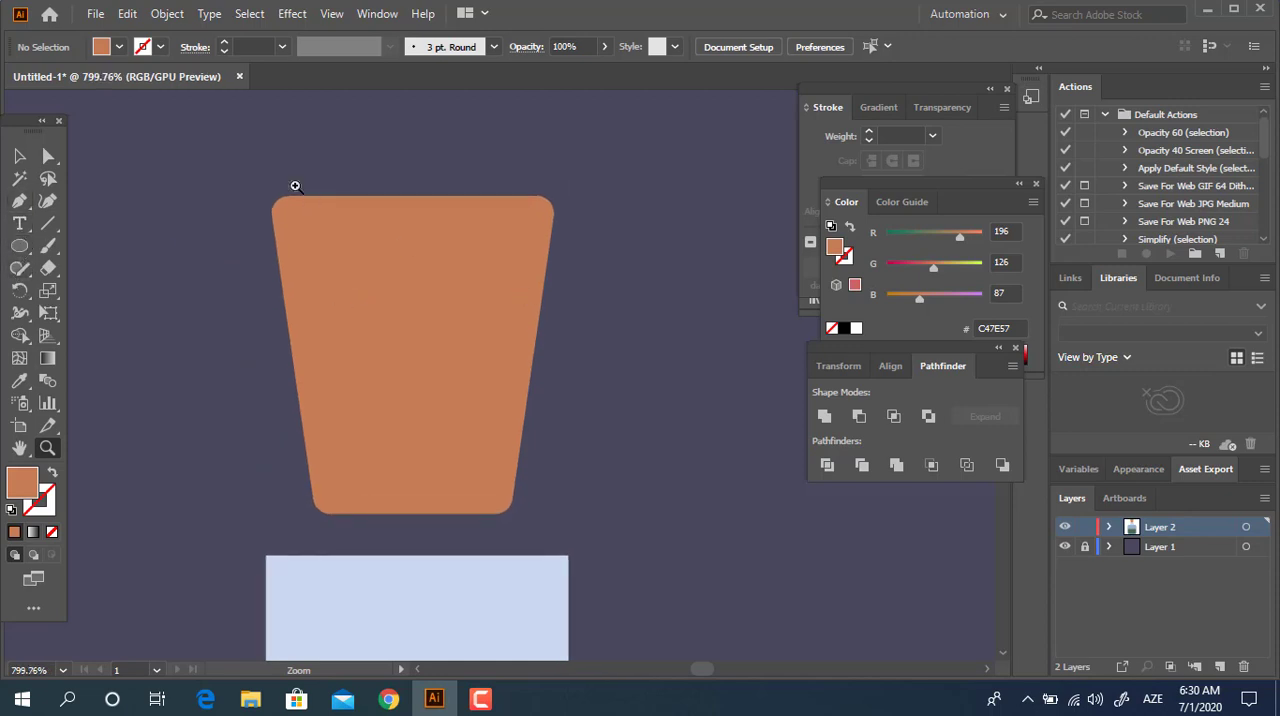
pyautogui.click(252, 114)
pyautogui.moveTo(494, 316); pyautogui.dragTo(405, 315)
pyautogui.moveTo(511, 400); pyautogui.dragTo(251, 195)
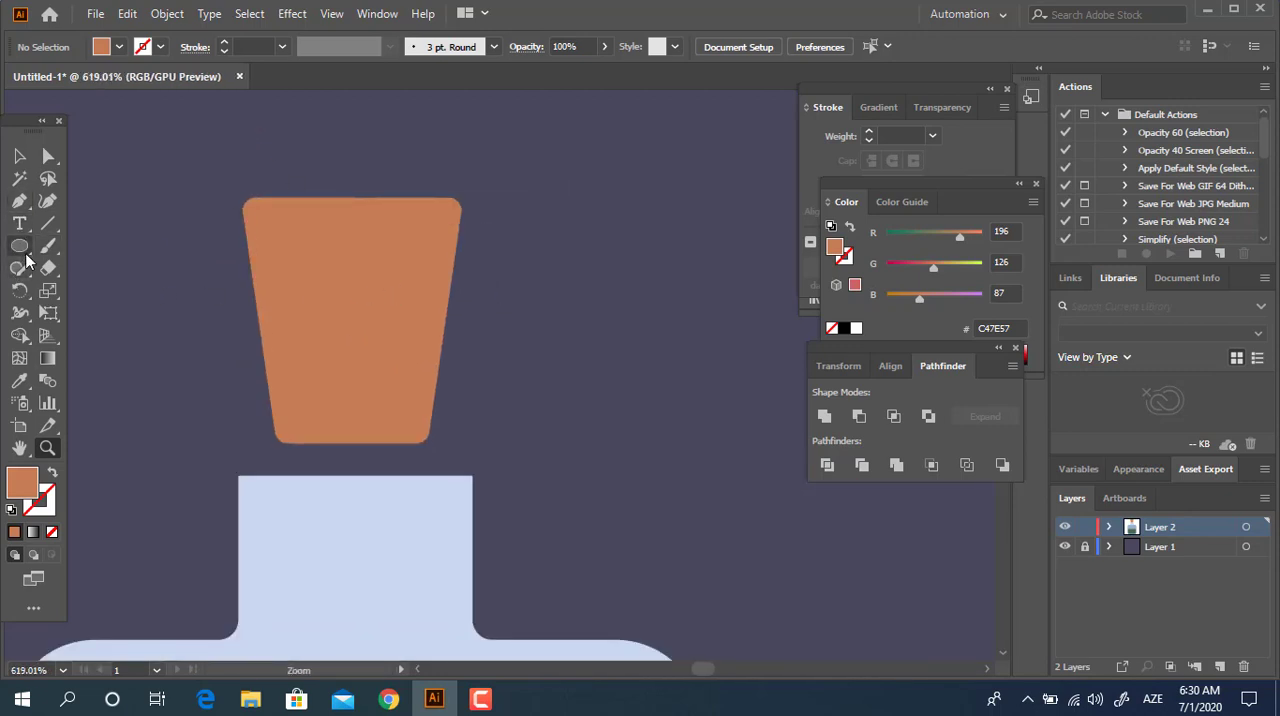
pyautogui.moveTo(261, 127)
pyautogui.mouseDown()
pyautogui.moveTo(414, 294)
pyautogui.moveTo(410, 372)
pyautogui.mouseUp()
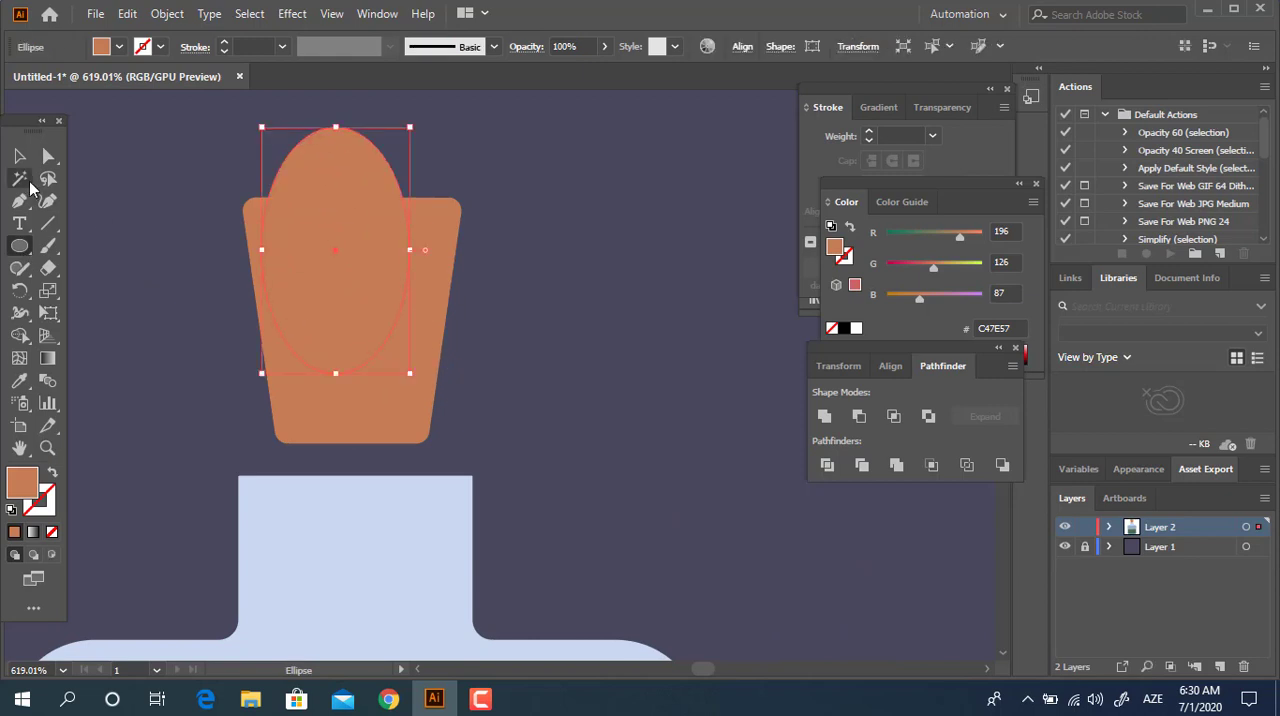
pyautogui.press('v')
pyautogui.moveTo(262, 250); pyautogui.dragTo(214, 250)
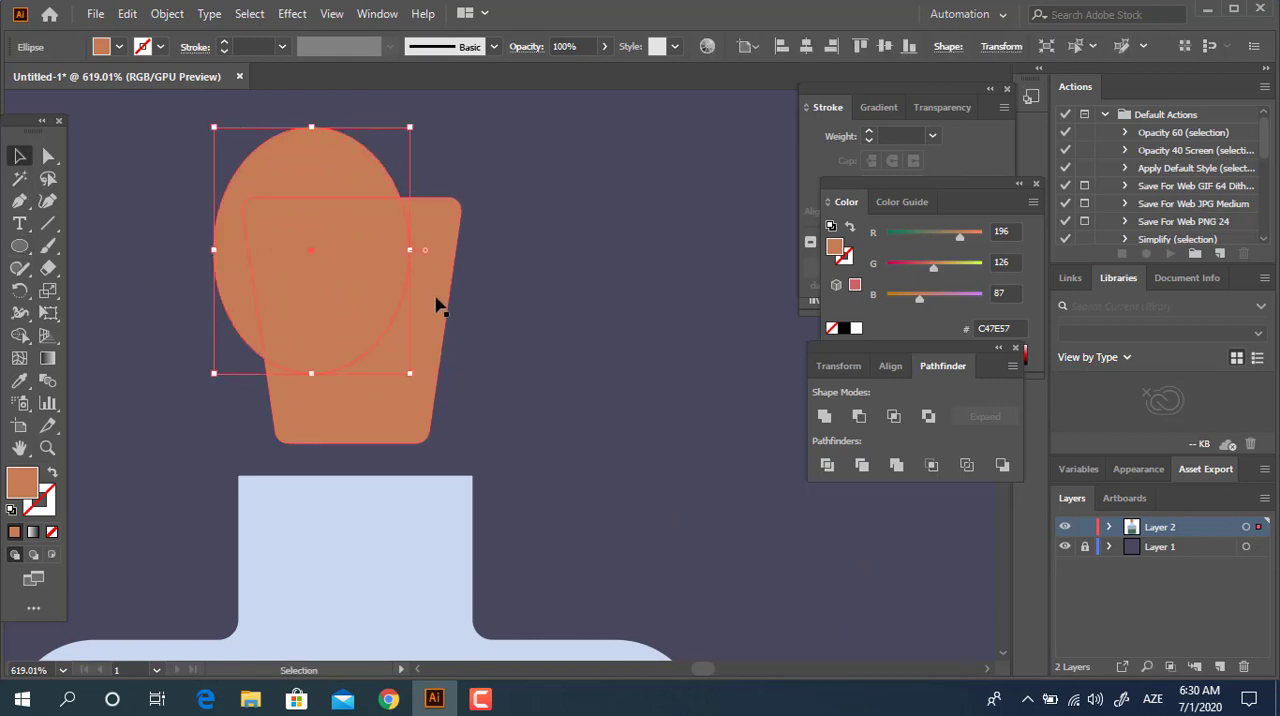
# Rotate the ellipse clockwise and enlarge it until it covers most of the stopper's upper part.
pyautogui.moveTo(418, 120); pyautogui.dragTo(483, 173)
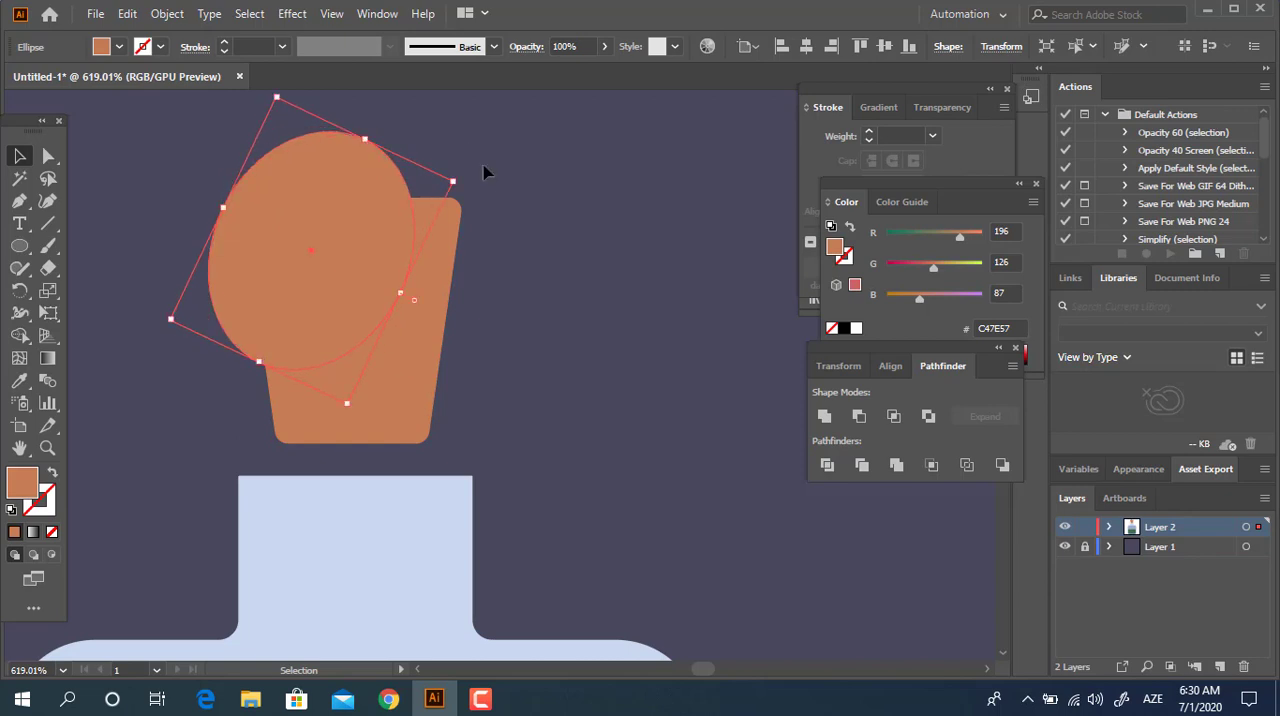
pyautogui.click(505, 167)
pyautogui.click(330, 214)
pyautogui.moveTo(452, 181); pyautogui.dragTo(523, 135)
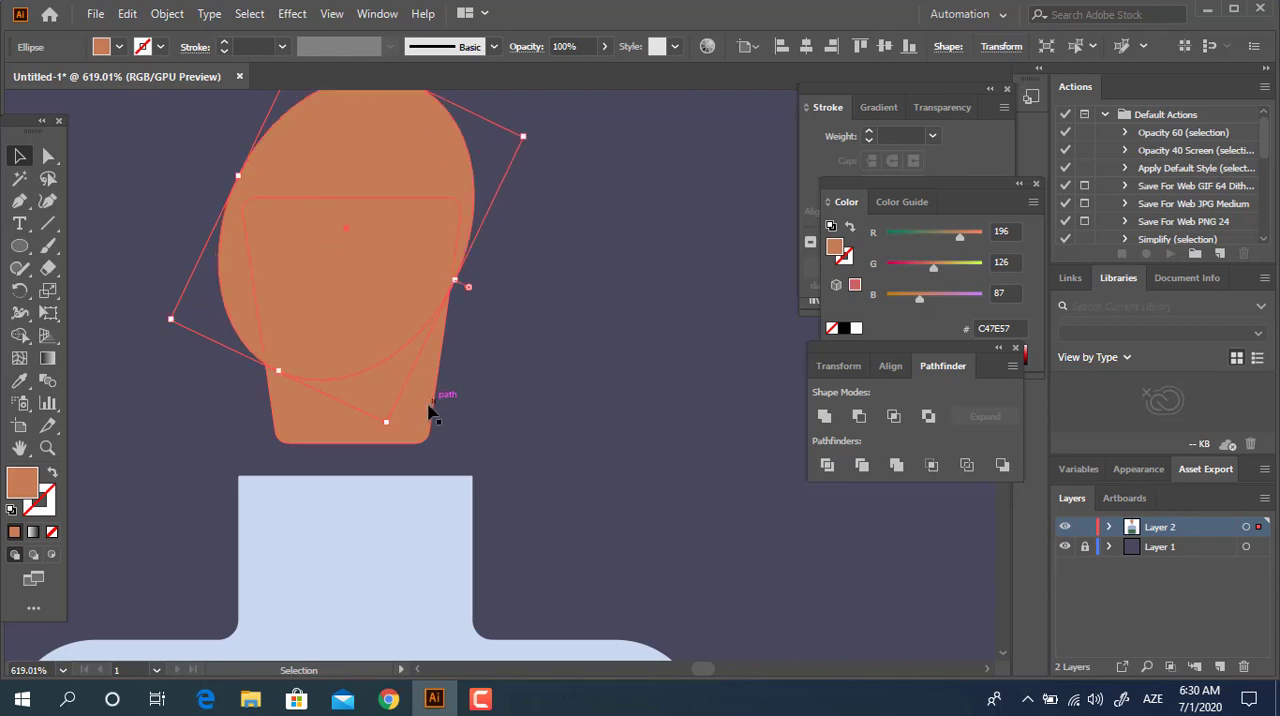
# Fill the stopper beneath the ellipse with darker brown 995939.
pyautogui.click(430, 412)
pyautogui.doubleClick(21, 494)
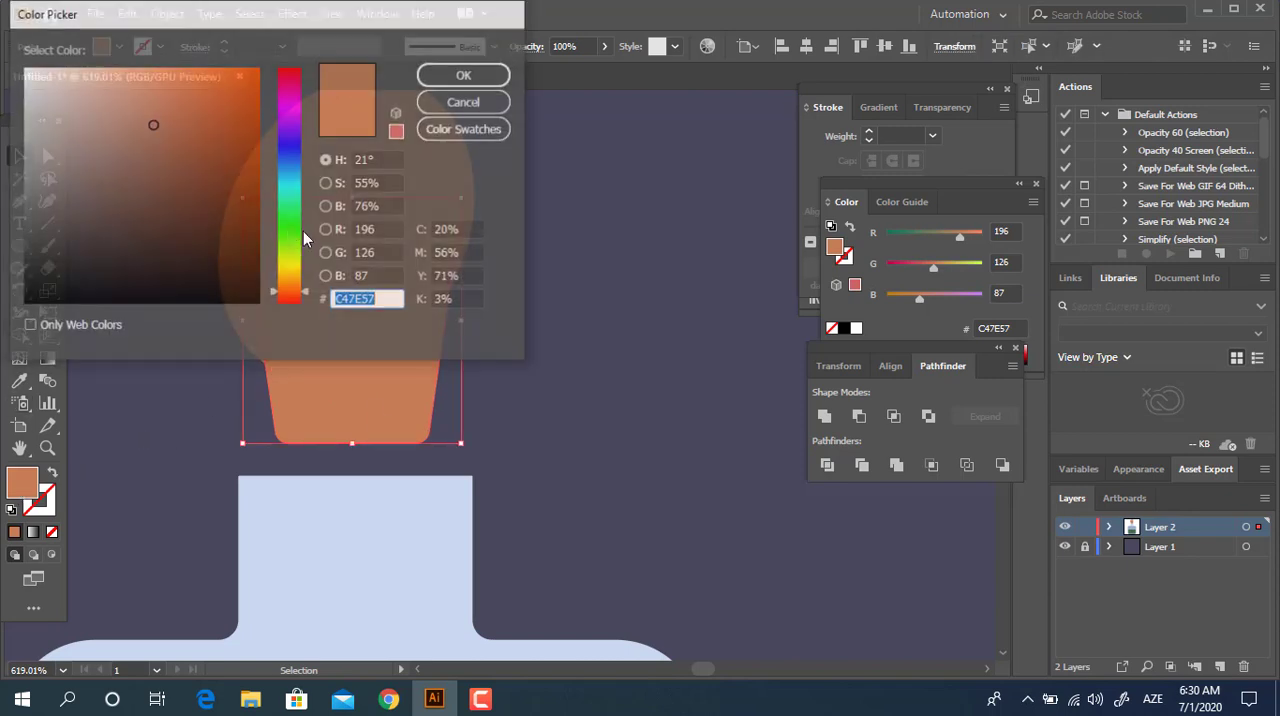
pyautogui.click(160, 160)
pyautogui.click(465, 74)
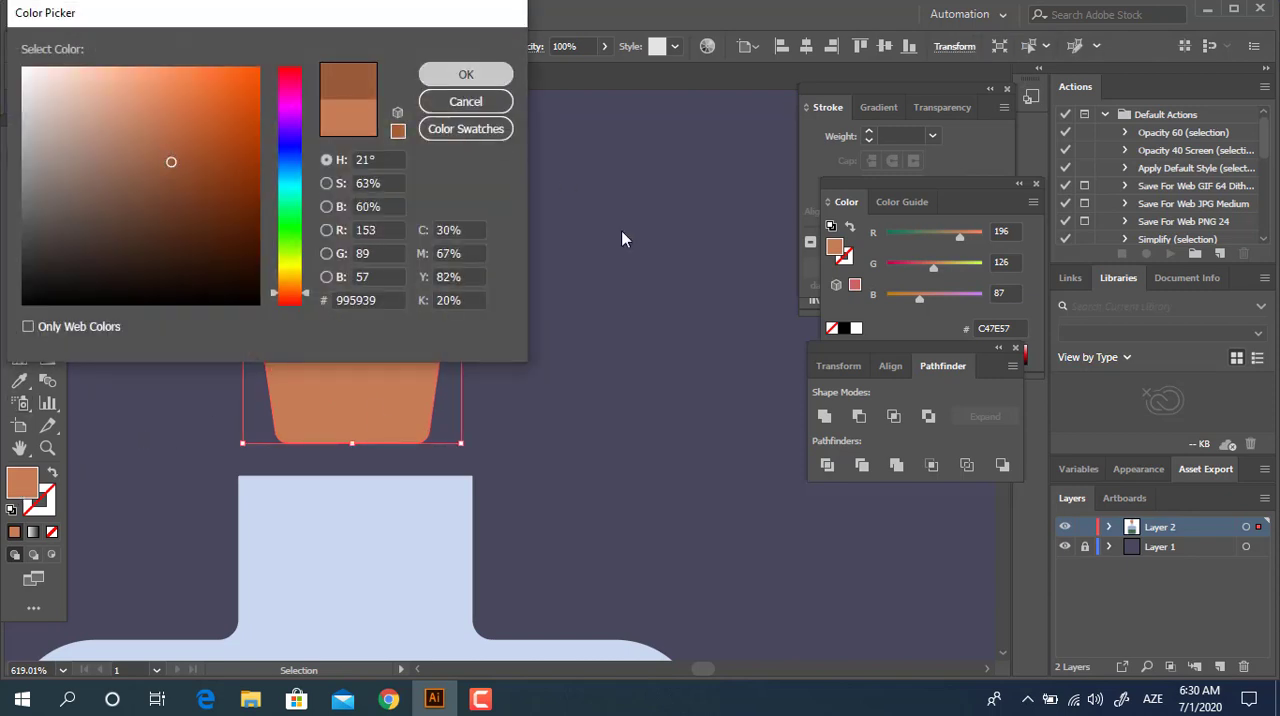
pyautogui.click(465, 332)
# Move the tilted ellipse over the stopper about 1.3 px left and 0.6 px up.
pyautogui.click(343, 290)
pyautogui.keyDown('shift'); pyautogui.click(362, 405); pyautogui.keyUp('shift')
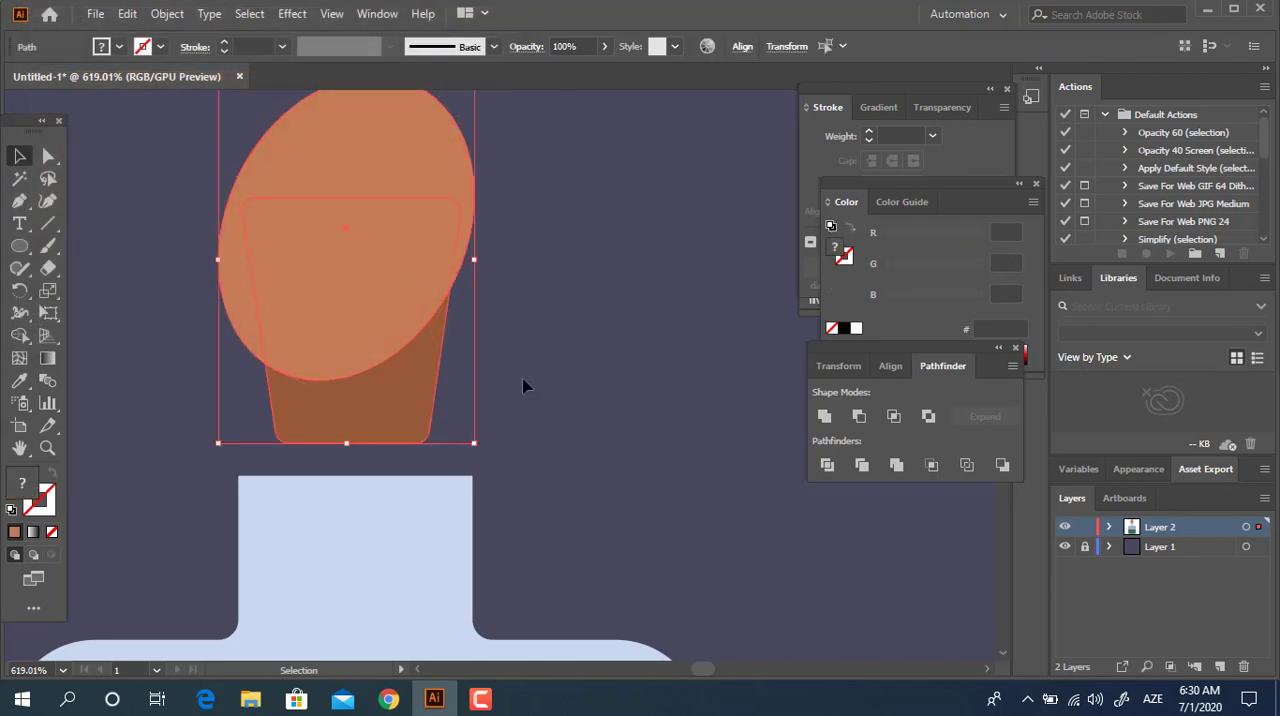
pyautogui.click(567, 388)
pyautogui.moveTo(426, 232); pyautogui.dragTo(480, 266)
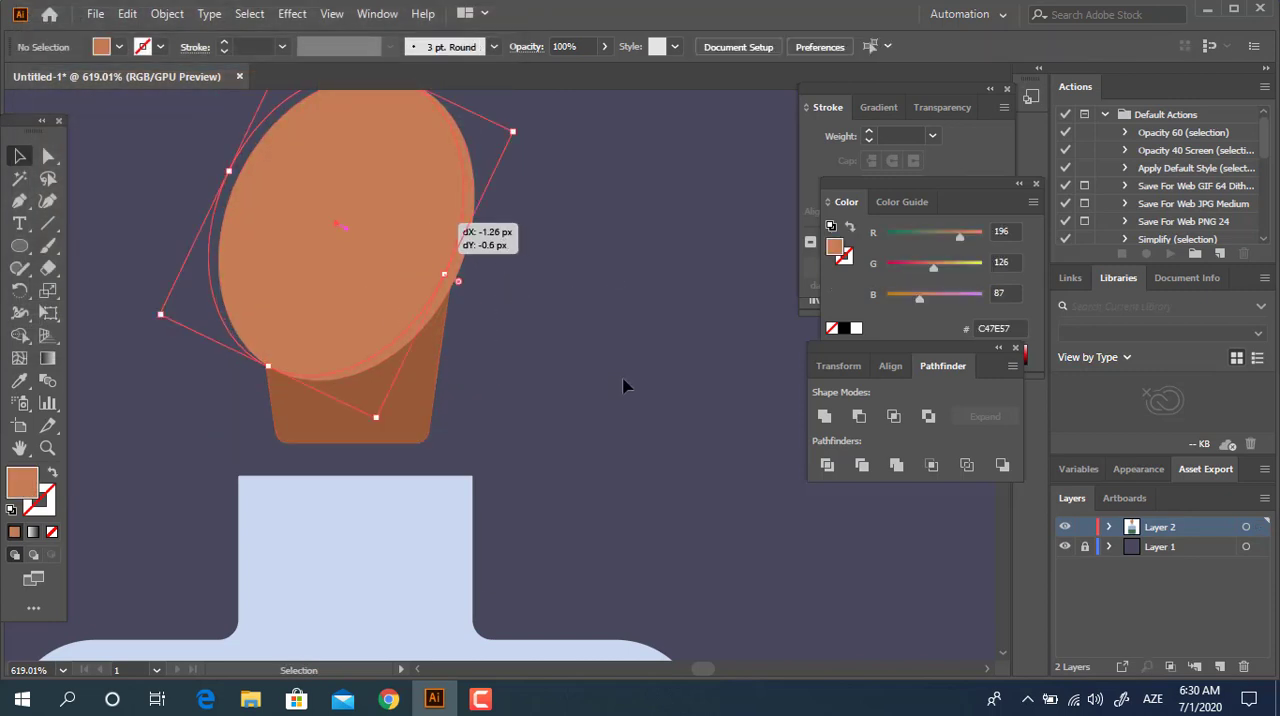
pyautogui.click(624, 380)
pyautogui.click(375, 287)
pyautogui.keyDown('shift'); pyautogui.click(442, 296); pyautogui.keyUp('shift')
pyautogui.click(614, 356)
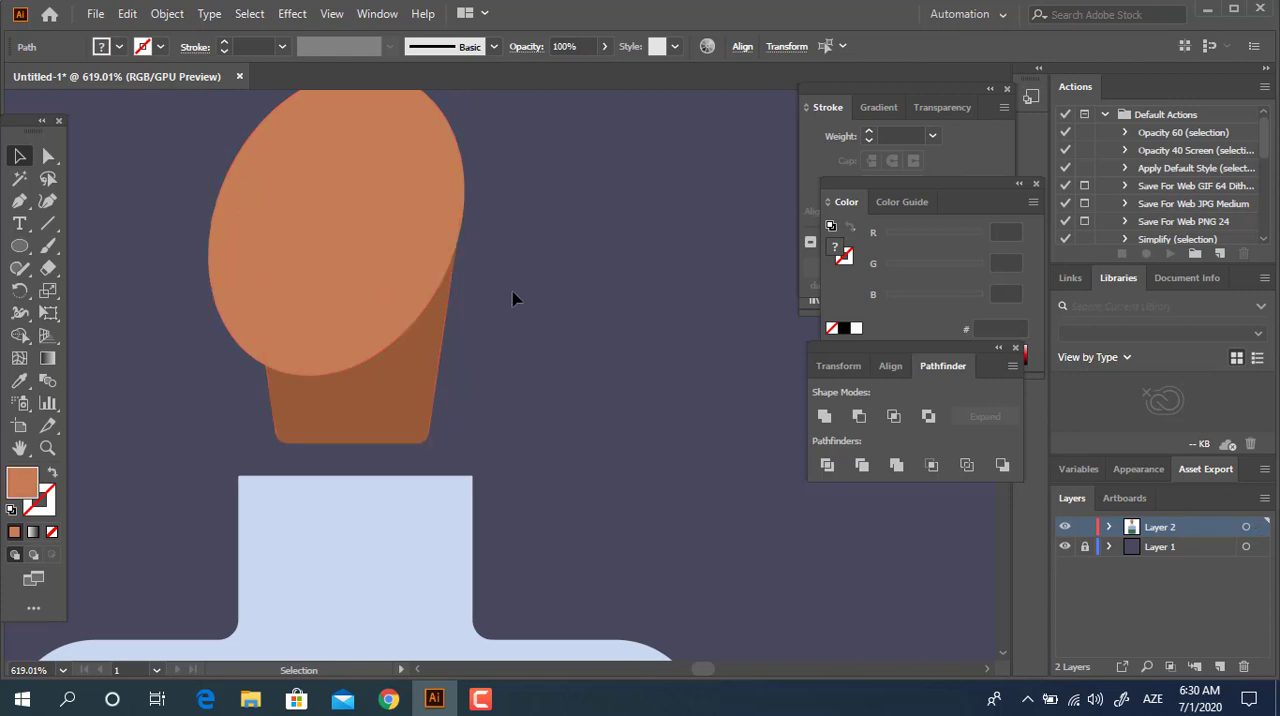
# Divide the stopper with the tilted ellipse and delete the ellipse part outside the stopper.
pyautogui.click(432, 244)
pyautogui.moveTo(521, 134); pyautogui.dragTo(515, 127)
pyautogui.moveTo(572, 370); pyautogui.dragTo(160, 204)
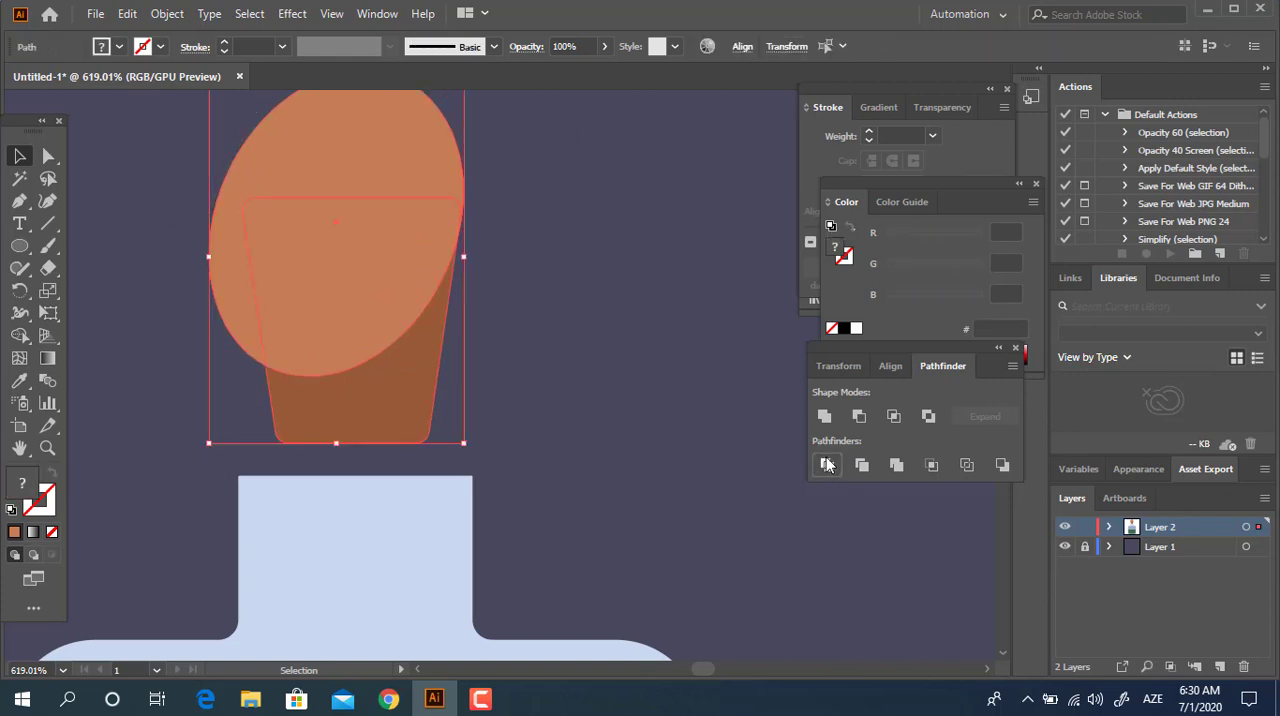
pyautogui.click(827, 465)
pyautogui.doubleClick(349, 314)
pyautogui.click(317, 157)
pyautogui.press('Delete')
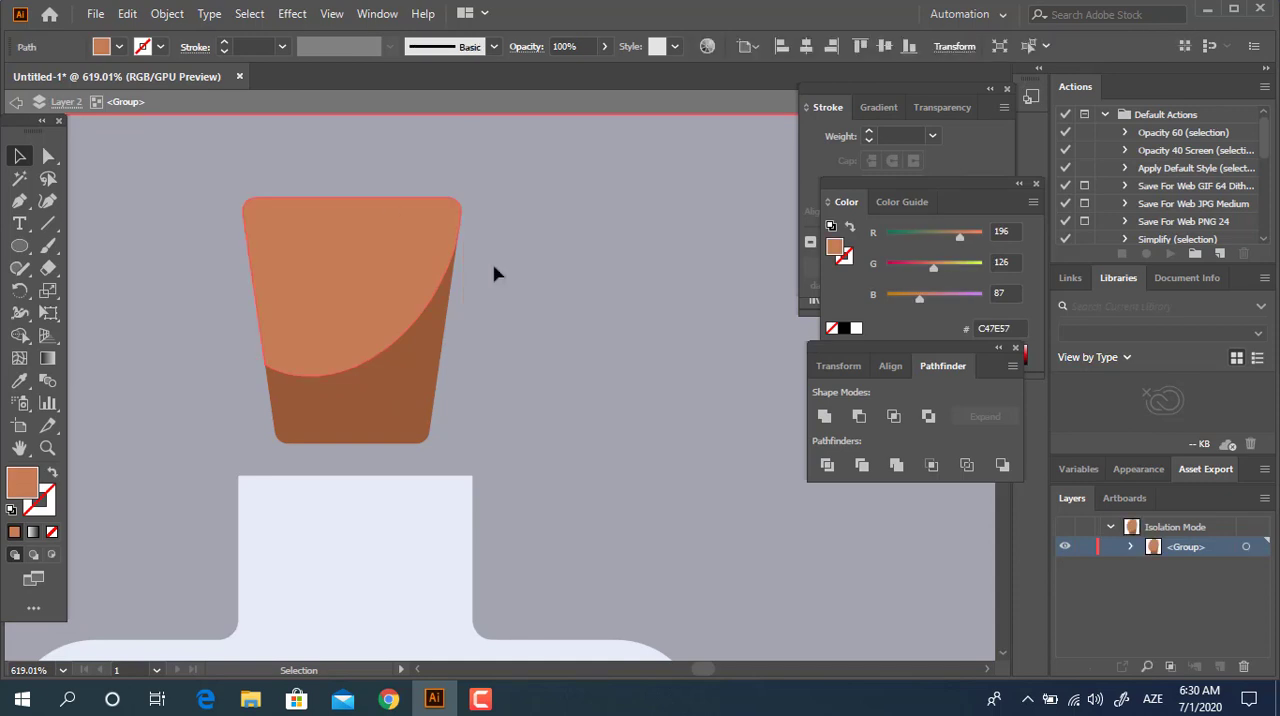
pyautogui.doubleClick(515, 296)
# Draw a flat ellipse across the stopper's top edge and fill it with light orange DDA058.
pyautogui.press('z')
pyautogui.moveTo(291, 207); pyautogui.dragTo(391, 249)
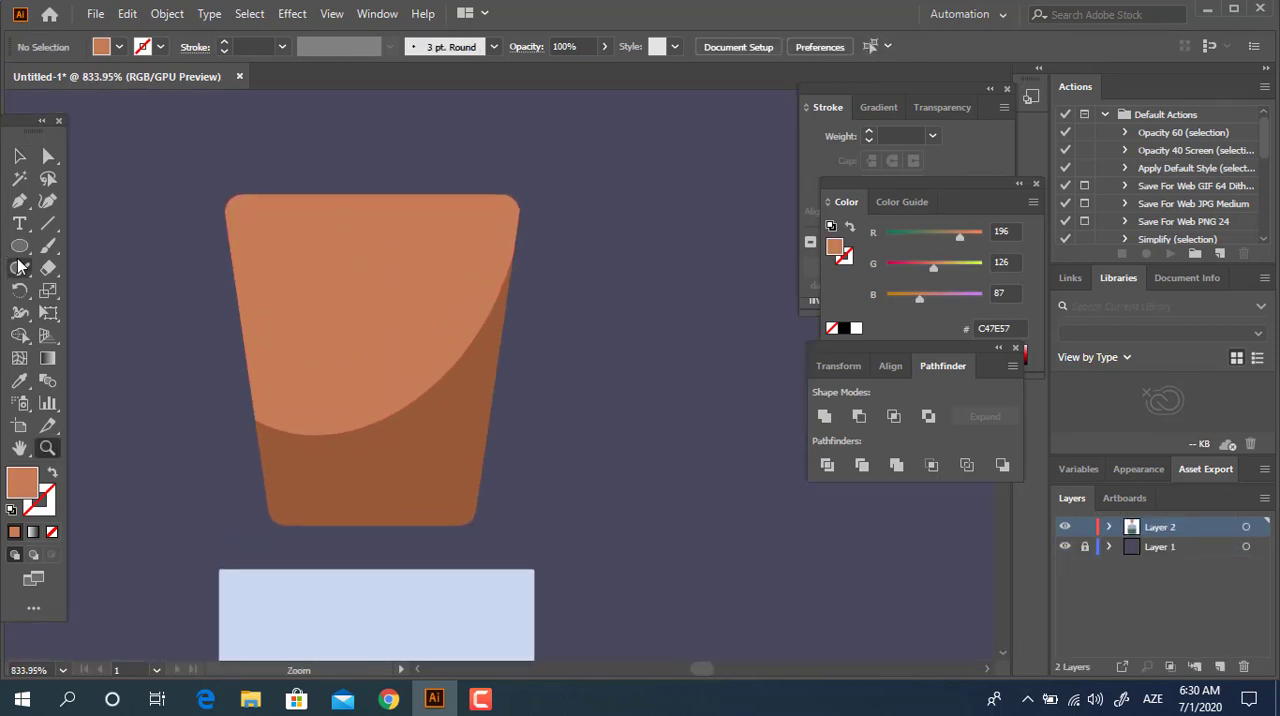
pyautogui.click(20, 250)
pyautogui.moveTo(225, 154); pyautogui.dragTo(515, 238)
pyautogui.doubleClick(40, 488)
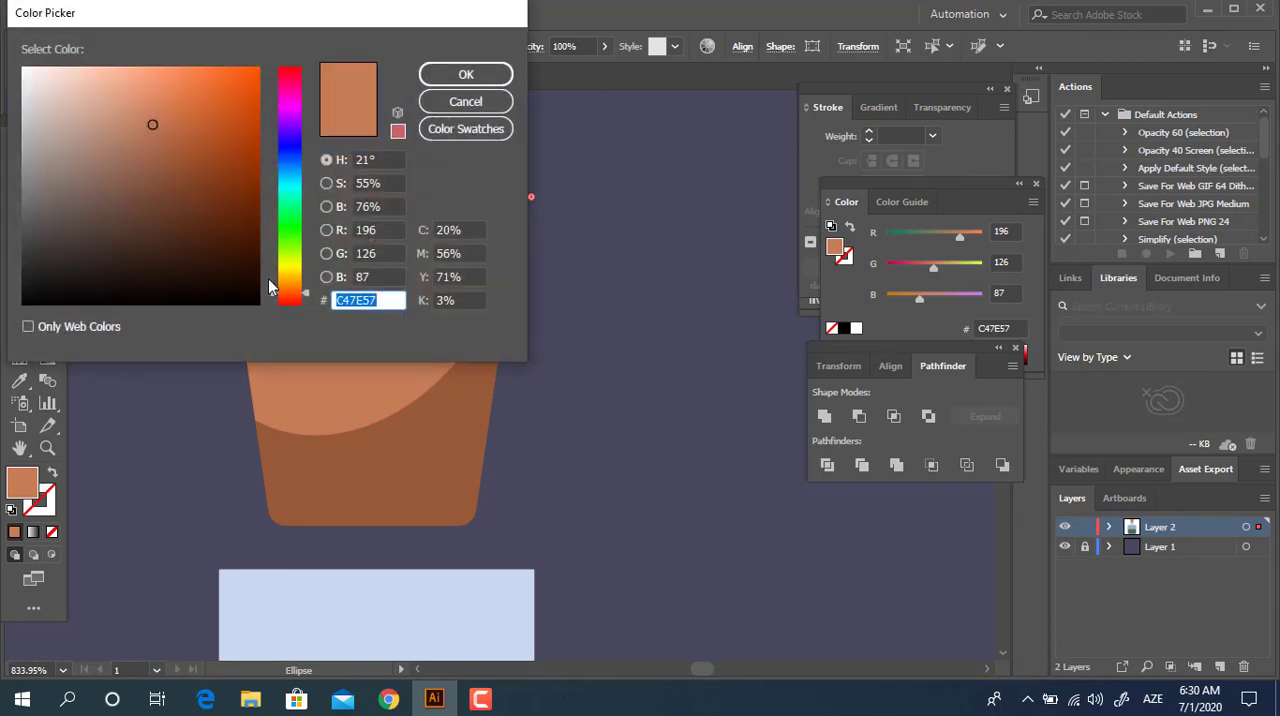
pyautogui.moveTo(289, 290); pyautogui.dragTo(291, 290)
pyautogui.click(165, 97)
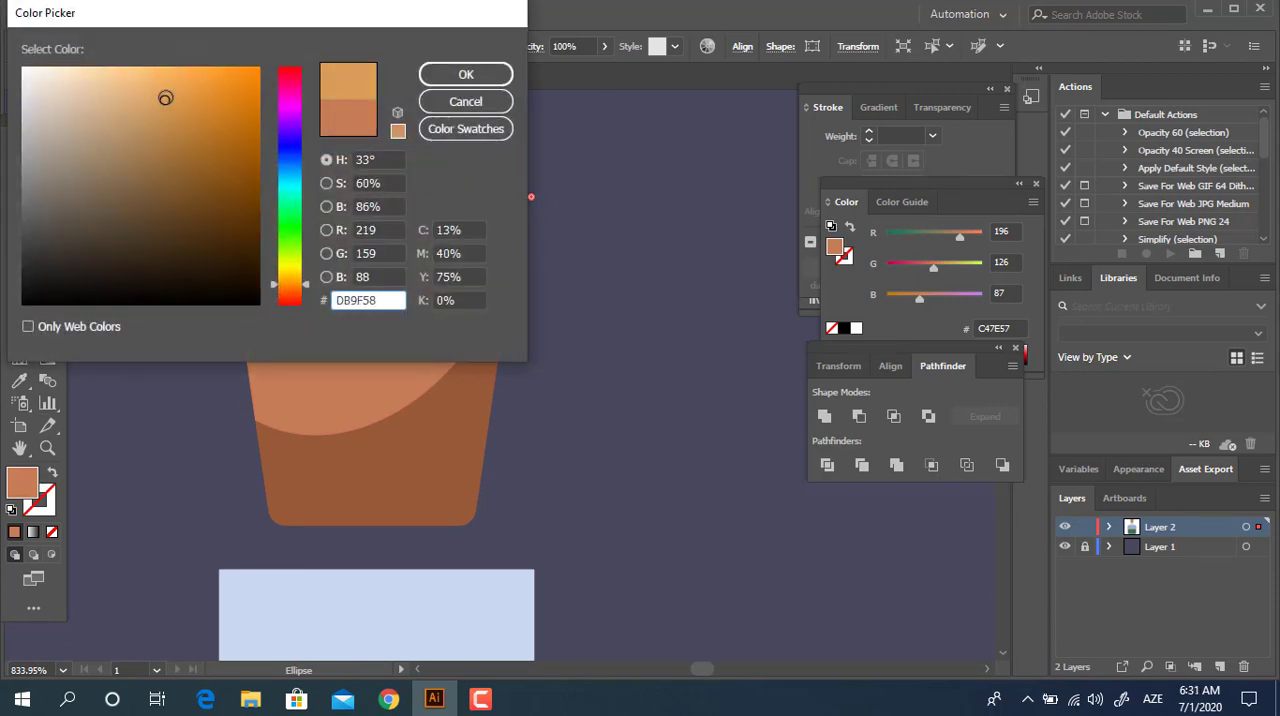
pyautogui.click(458, 73)
# Align the horizontal centers of the stopper and its top ellipse.
pyautogui.press('z')
pyautogui.moveTo(412, 268); pyautogui.dragTo(387, 322)
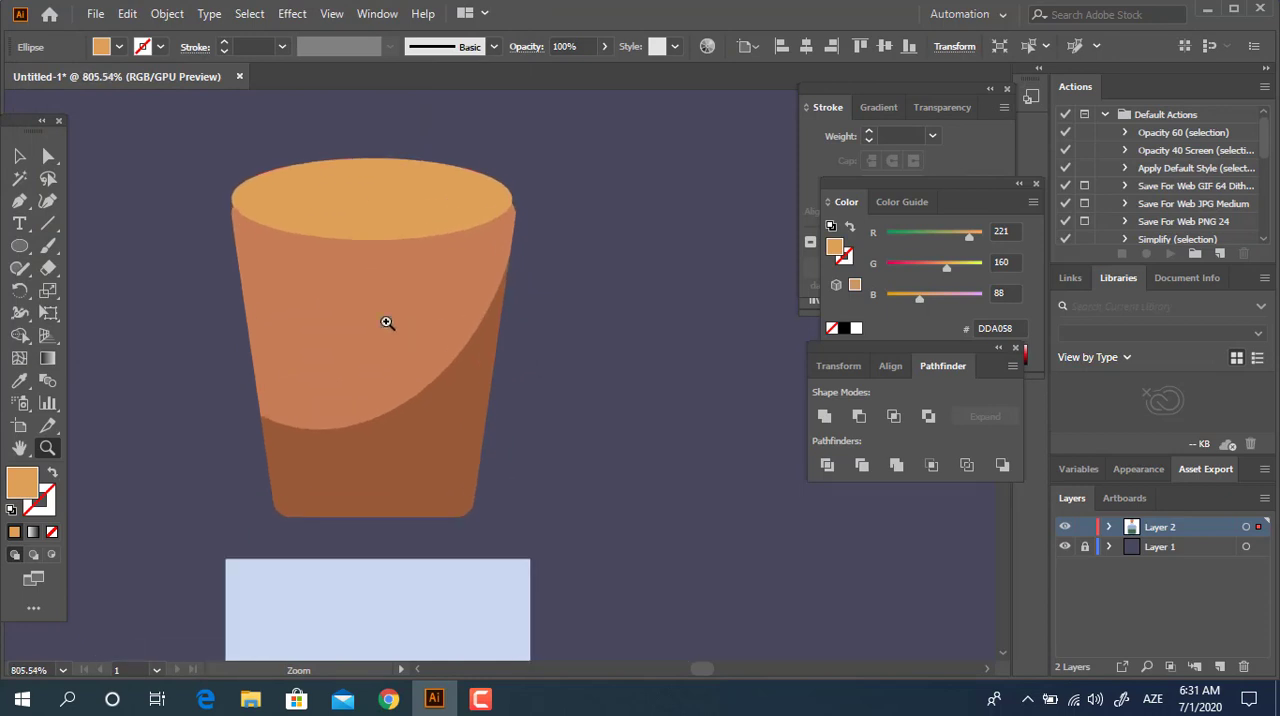
pyautogui.click(18, 157)
pyautogui.moveTo(626, 428); pyautogui.dragTo(363, 133)
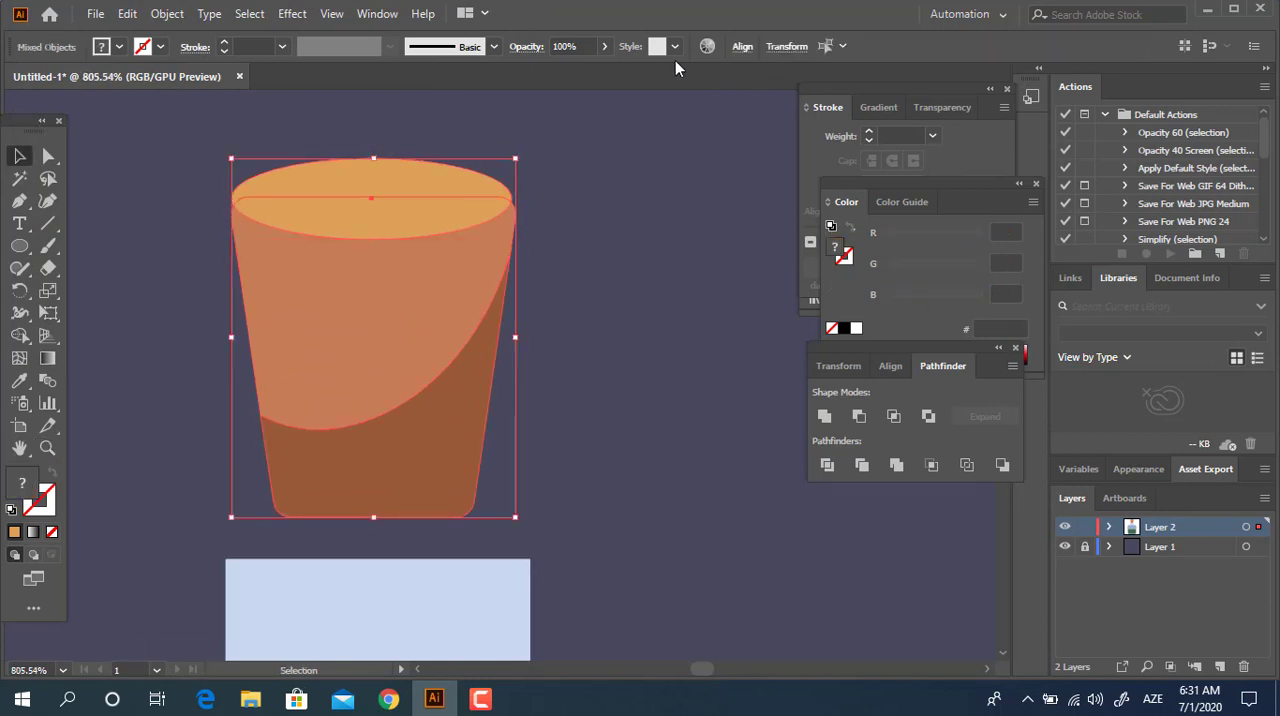
pyautogui.click(741, 47)
pyautogui.click(588, 100)
pyautogui.click(606, 408)
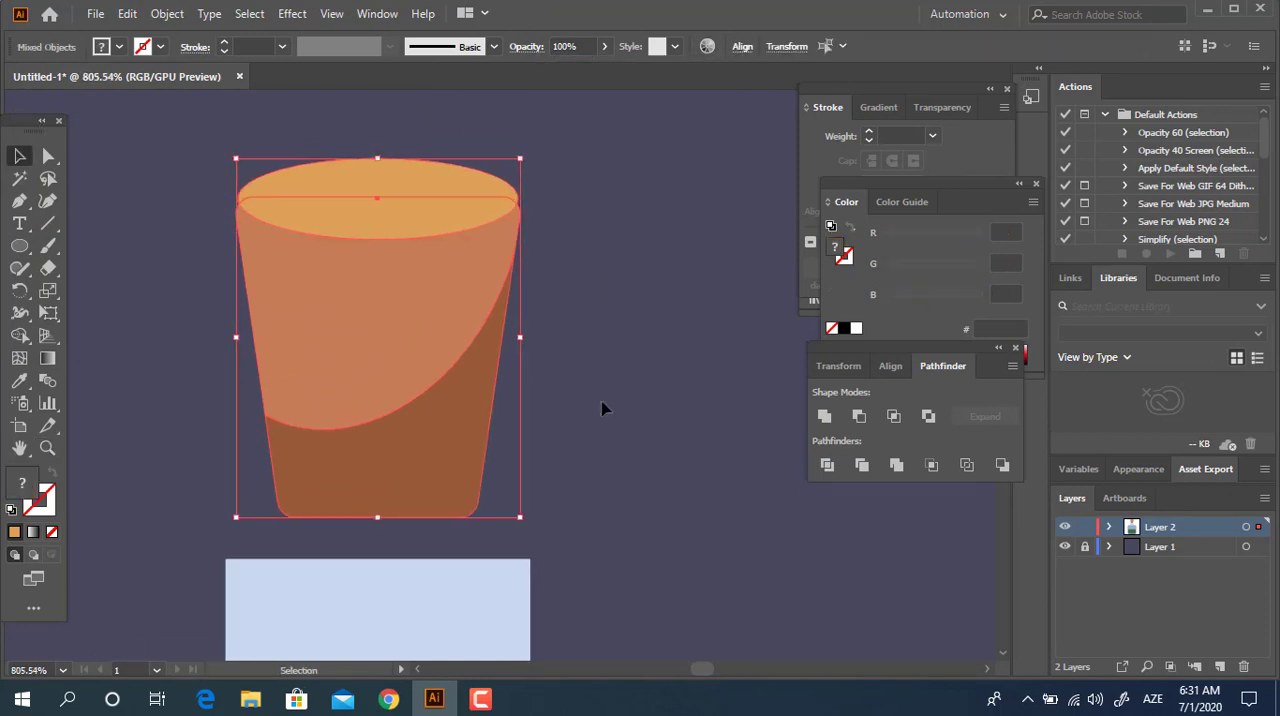
# Divide the stopper with the flat ellipse and delete the ellipse part sticking out above the stopper.
pyautogui.click(566, 266)
pyautogui.click(386, 174)
pyautogui.click(827, 465)
pyautogui.doubleClick(392, 202)
pyautogui.click(385, 184)
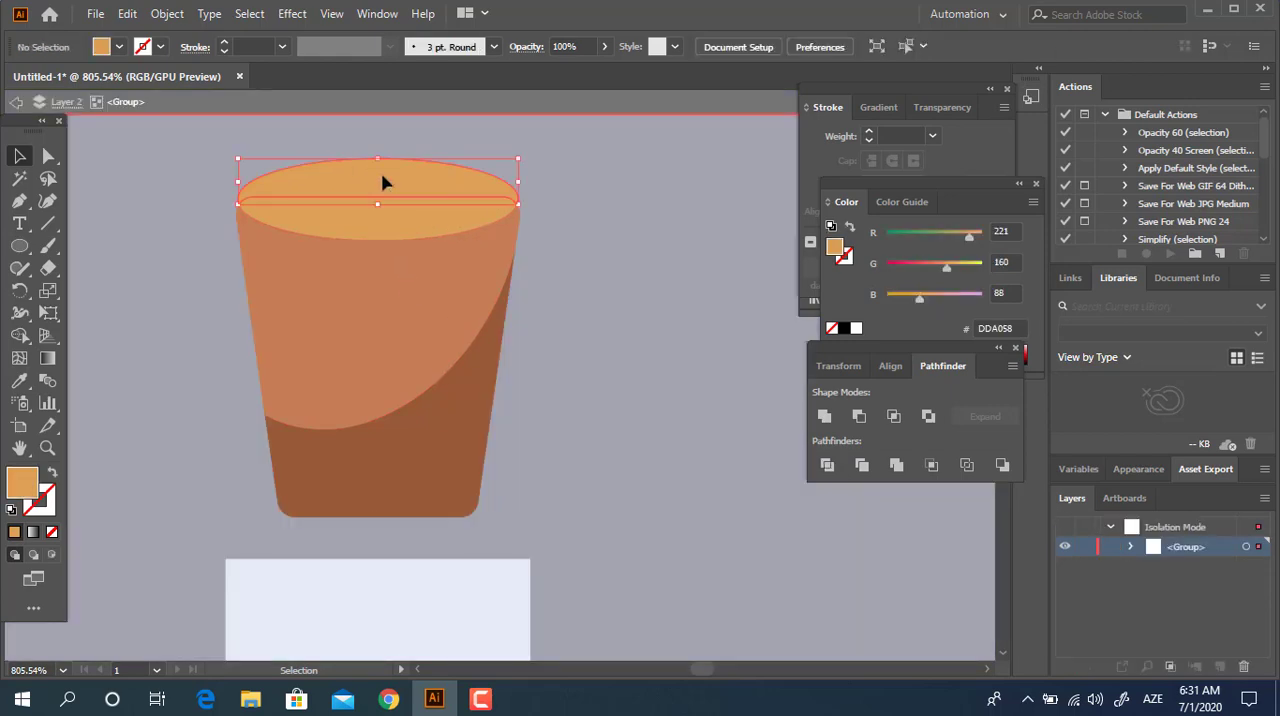
pyautogui.press('Delete')
pyautogui.doubleClick(557, 331)
# Draw a small circle on the stopper's lighter area and fill it with the sampled dark brown 995939.
pyautogui.press('z')
pyautogui.moveTo(536, 344); pyautogui.dragTo(203, 357)
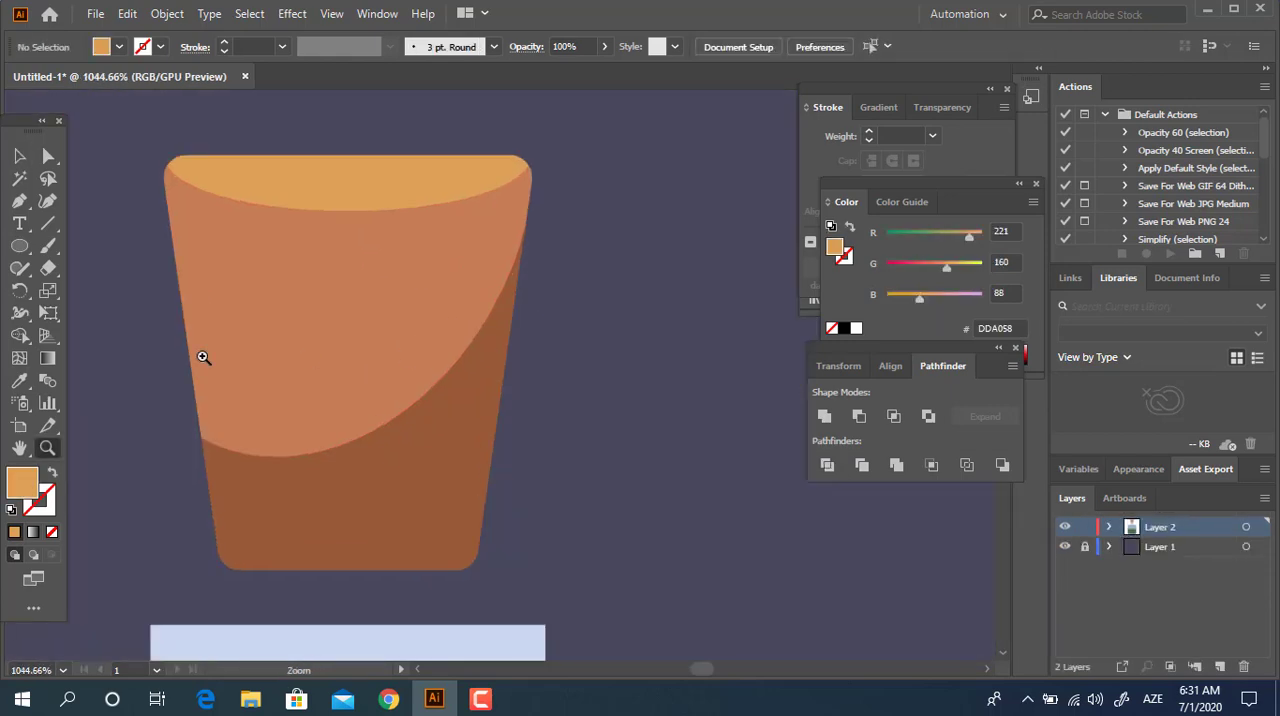
pyautogui.moveTo(377, 401); pyautogui.dragTo(401, 420)
pyautogui.click(19, 381)
pyautogui.click(403, 466)
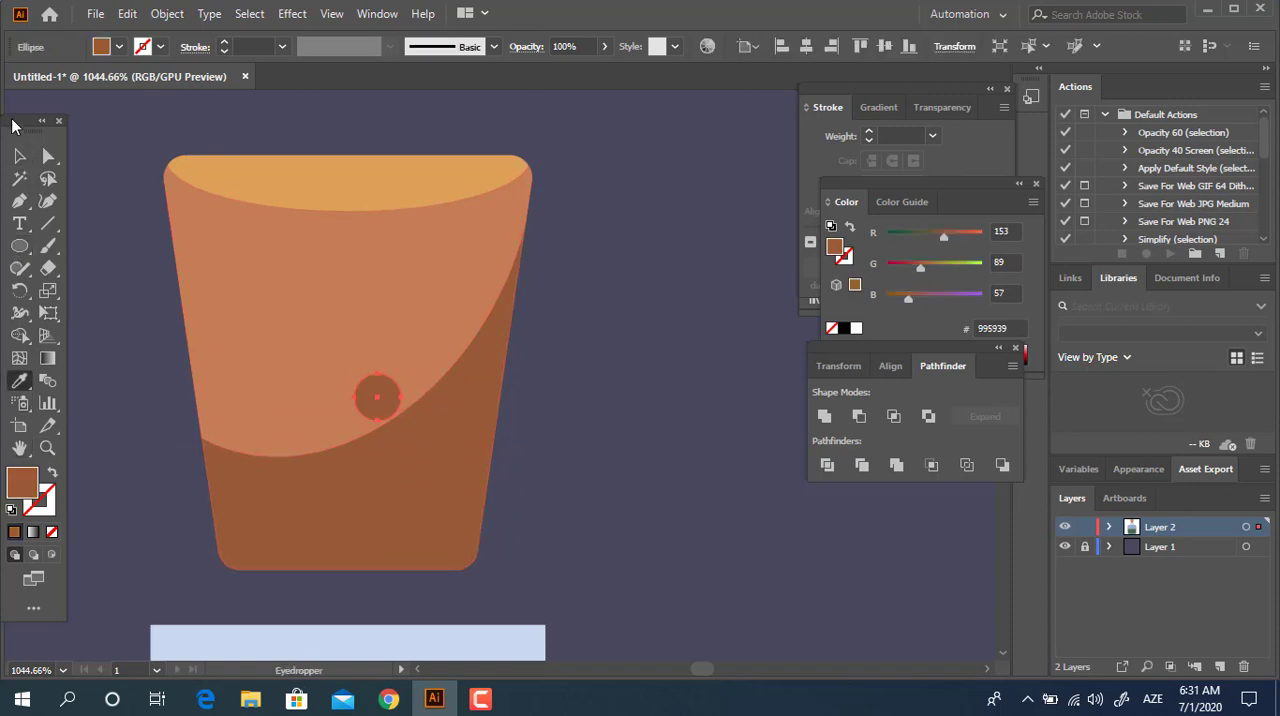
pyautogui.press('v')
pyautogui.click(645, 438)
# Scatter smaller dark brown spots of varying size across the stopper's lighter area.
pyautogui.moveTo(376, 398); pyautogui.dragTo(485, 328)
pyautogui.click(606, 391)
pyautogui.click(503, 274)
pyautogui.click(517, 405)
pyautogui.click(258, 425)
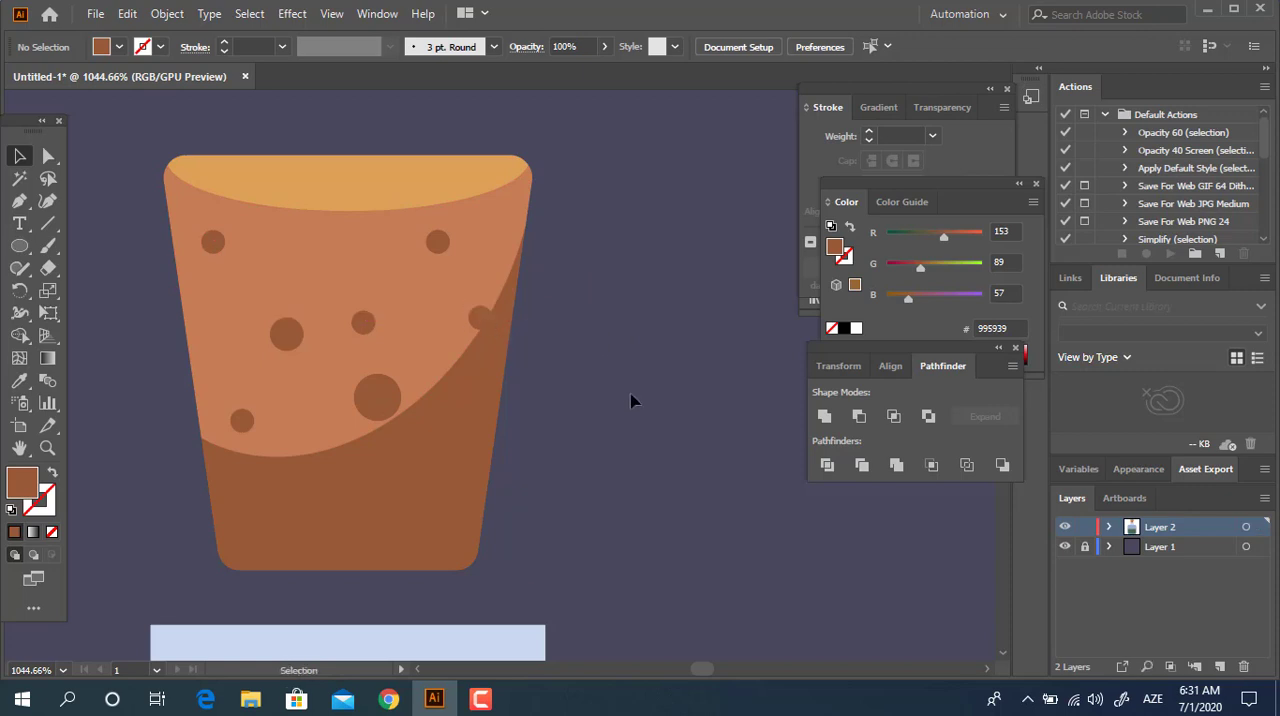
pyautogui.moveTo(368, 326); pyautogui.dragTo(344, 245)
pyautogui.moveTo(353, 326); pyautogui.dragTo(208, 310)
# Add small round spots to the stopper's dark area, filled with the sampled lighter brown C47E57.
pyautogui.moveTo(224, 243); pyautogui.dragTo(366, 474)
pyautogui.click(27, 382)
pyautogui.click(280, 372)
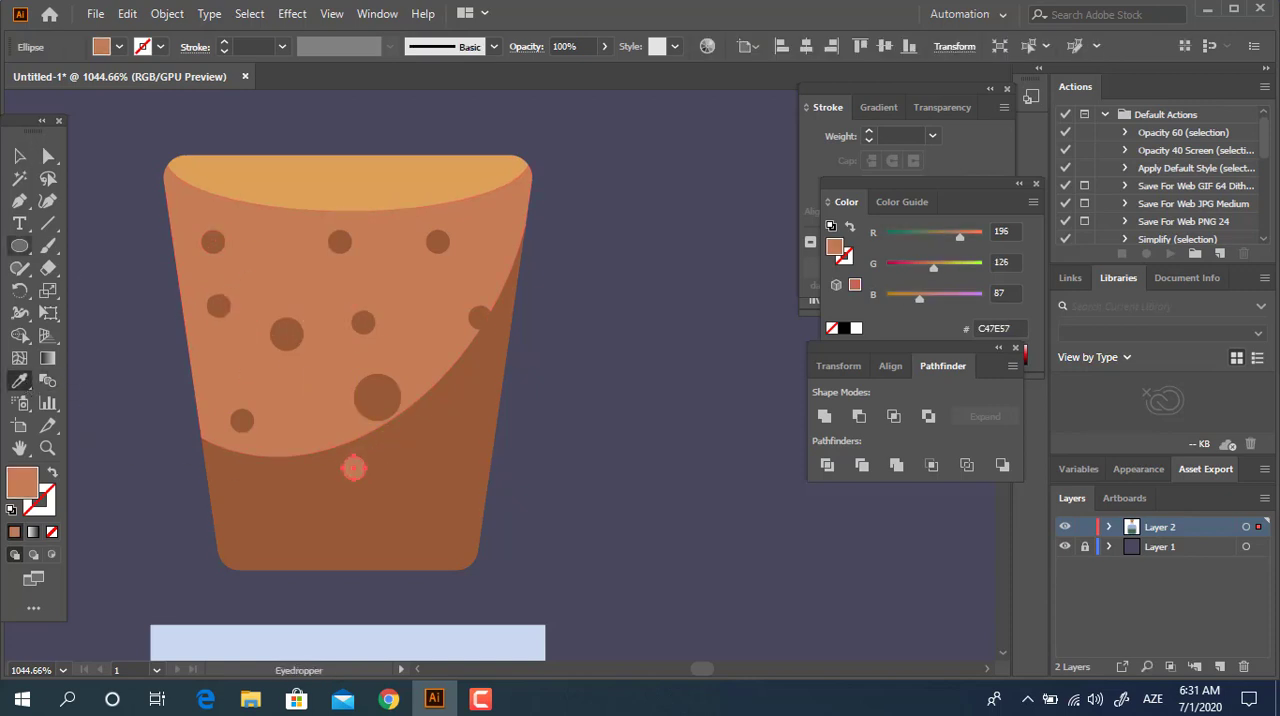
pyautogui.click(22, 158)
pyautogui.moveTo(363, 477); pyautogui.dragTo(284, 459)
pyautogui.click(593, 466)
# Group all the stopper's pieces and spots into one object.
pyautogui.press('z')
pyautogui.moveTo(577, 440); pyautogui.dragTo(438, 456)
pyautogui.moveTo(427, 490); pyautogui.dragTo(378, 386)
pyautogui.moveTo(412, 203); pyautogui.dragTo(256, 296)
pyautogui.click(21, 248)
pyautogui.press('z')
pyautogui.moveTo(361, 338); pyautogui.dragTo(314, 298)
pyautogui.press('v')
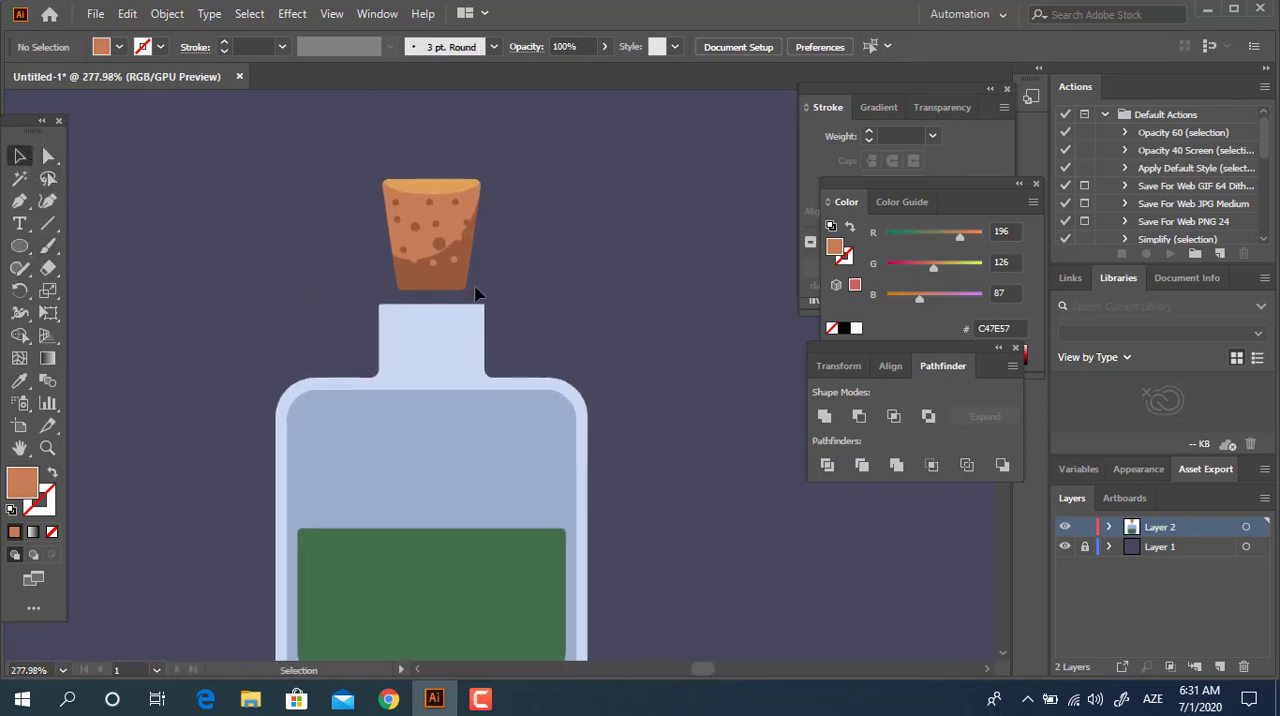
pyautogui.moveTo(290, 183); pyautogui.dragTo(268, 145)
pyautogui.rightClick(462, 228)
pyautogui.click(500, 369)
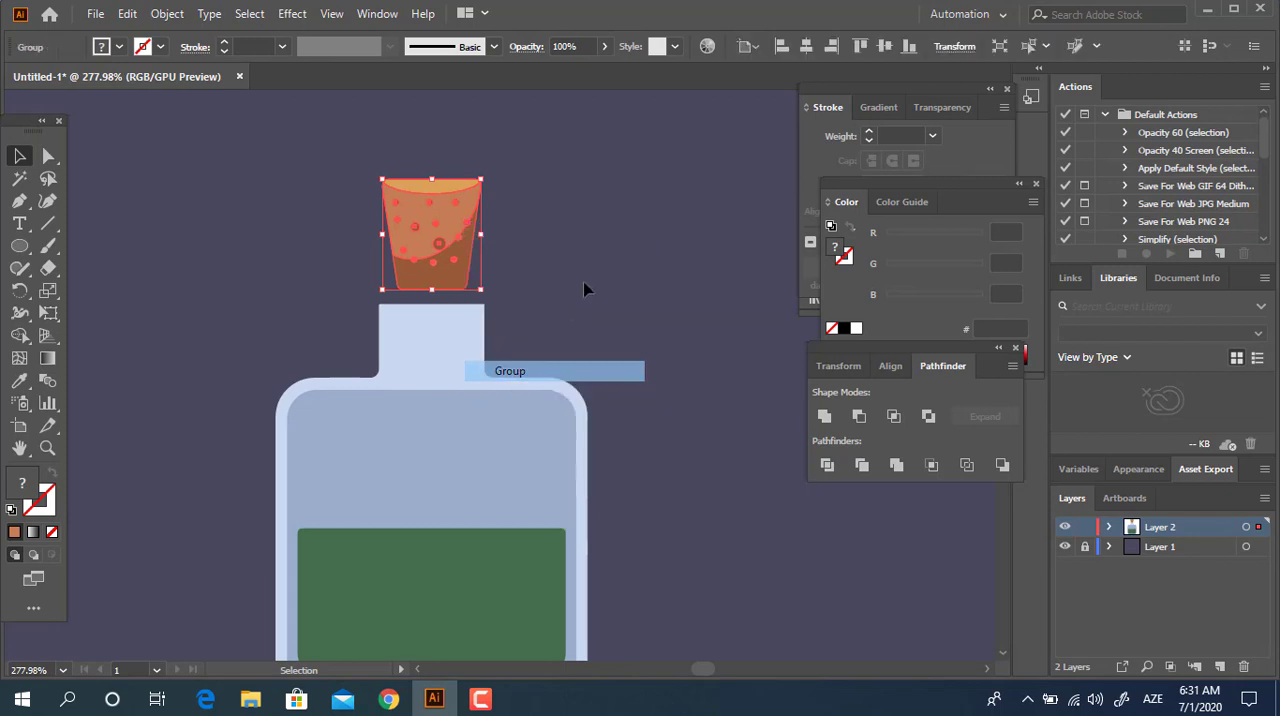
pyautogui.click(586, 286)
# Move the grouped stopper down into the bottle's neck and send it behind the bottle.
pyautogui.moveTo(430, 232); pyautogui.dragTo(434, 288)
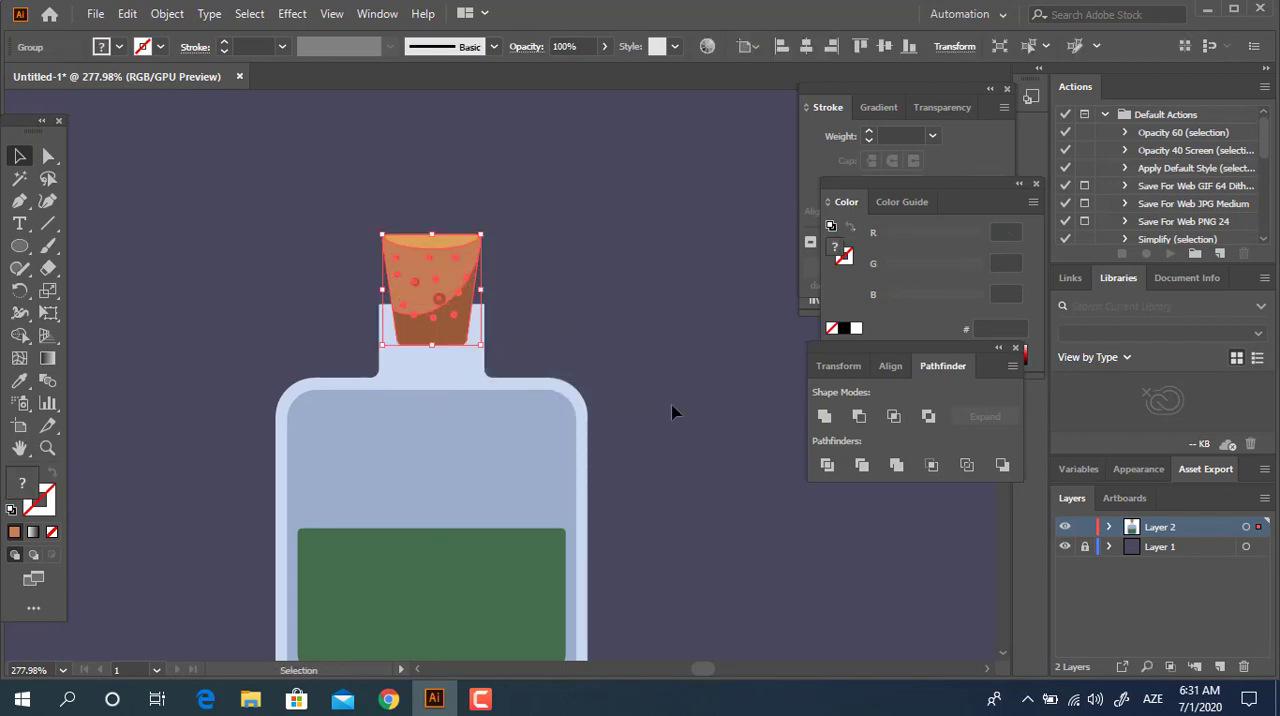
pyautogui.click(674, 411)
pyautogui.click(425, 272)
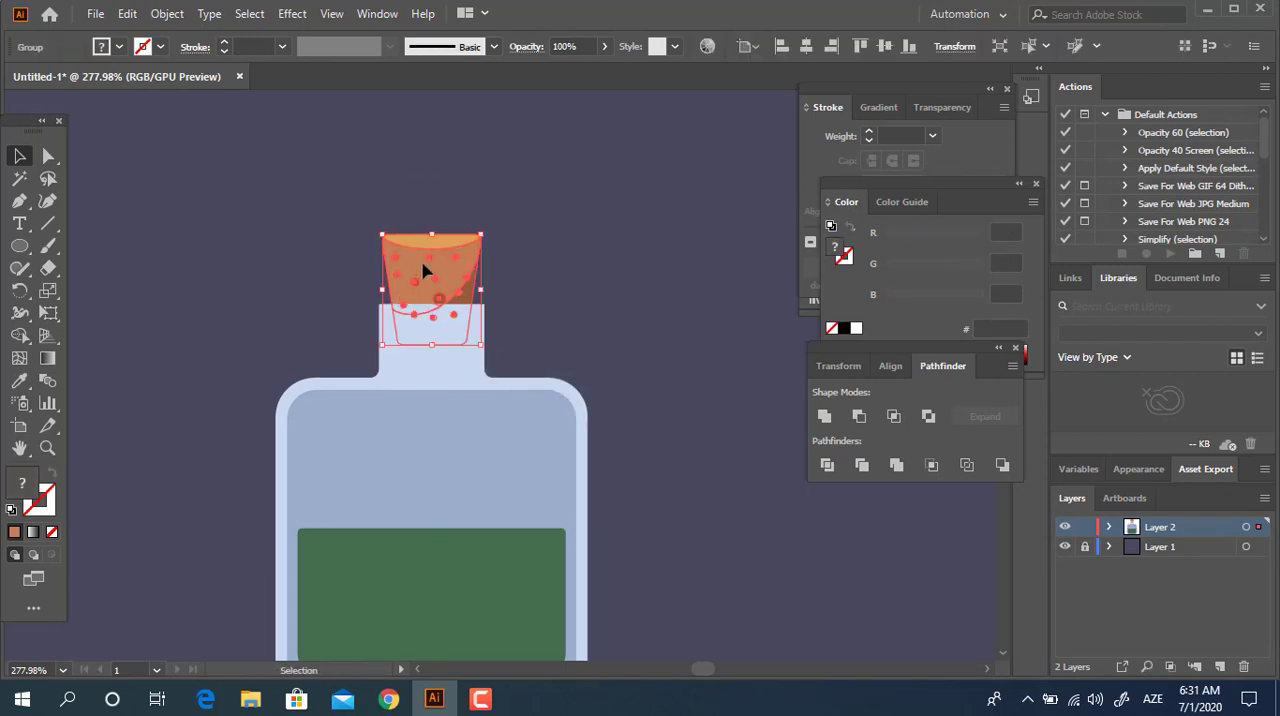
pyautogui.click(637, 239)
# Select the whole bottle with its stopper and align all parts to a common horizontal center.
pyautogui.press('z')
pyautogui.moveTo(637, 239); pyautogui.dragTo(364, 284)
pyautogui.moveTo(480, 271); pyautogui.dragTo(425, 322)
pyautogui.moveTo(361, 355); pyautogui.dragTo(408, 396)
pyautogui.click(20, 157)
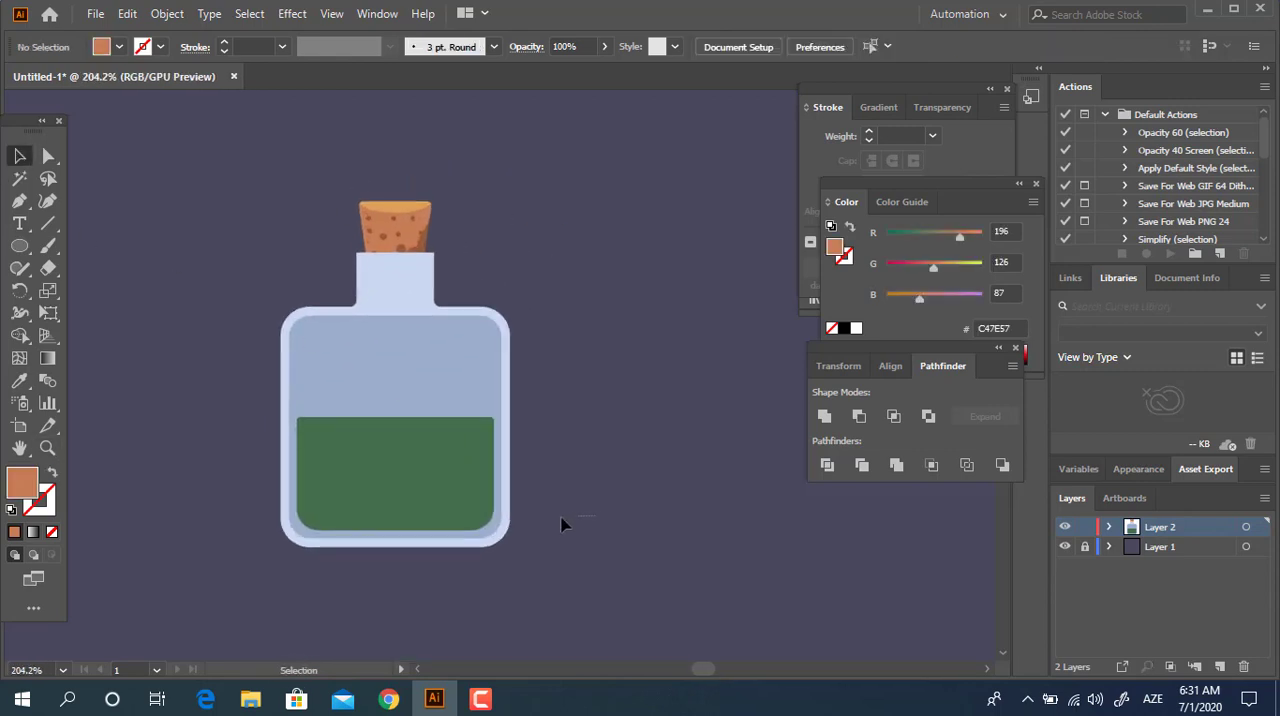
pyautogui.moveTo(562, 518); pyautogui.dragTo(142, 183)
pyautogui.click(742, 47)
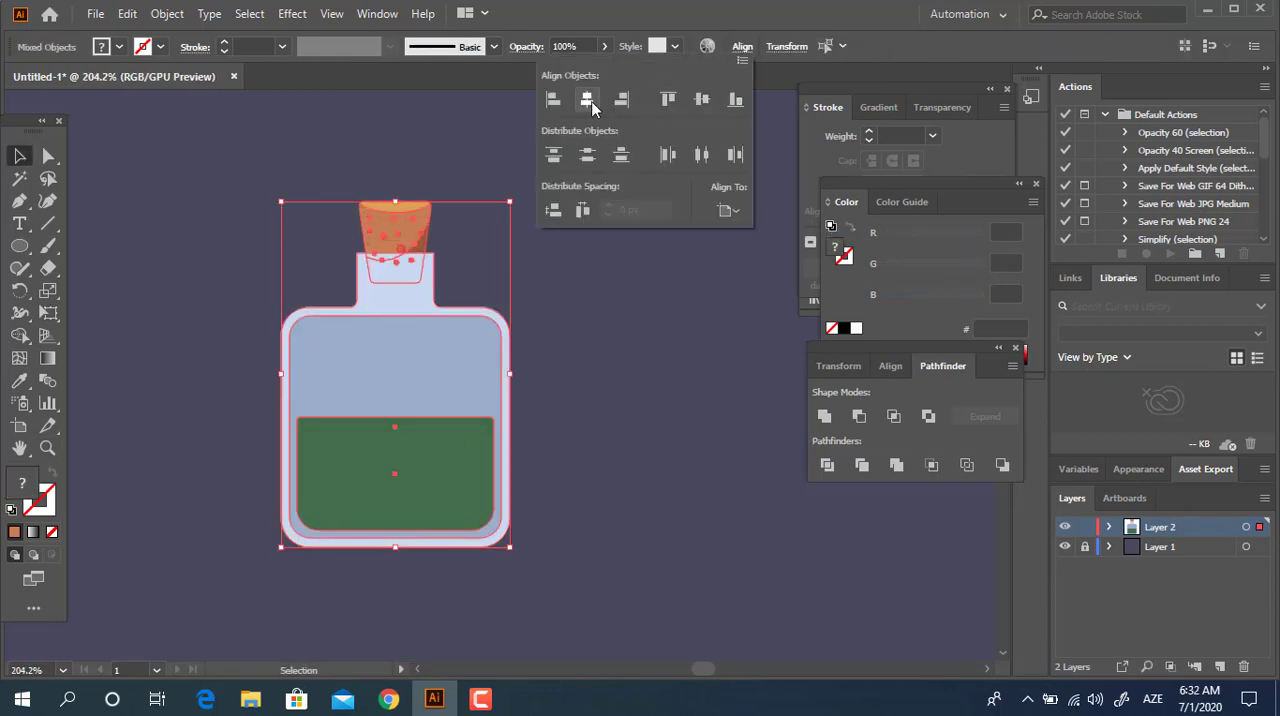
pyautogui.click(591, 103)
# Draw a wide, thin rectangle across the top of the neck as a rim, filled with the bottle's light blue CAD8EF.
pyautogui.press('z')
pyautogui.moveTo(432, 236); pyautogui.dragTo(613, 323)
pyautogui.moveTo(197, 358); pyautogui.dragTo(243, 366)
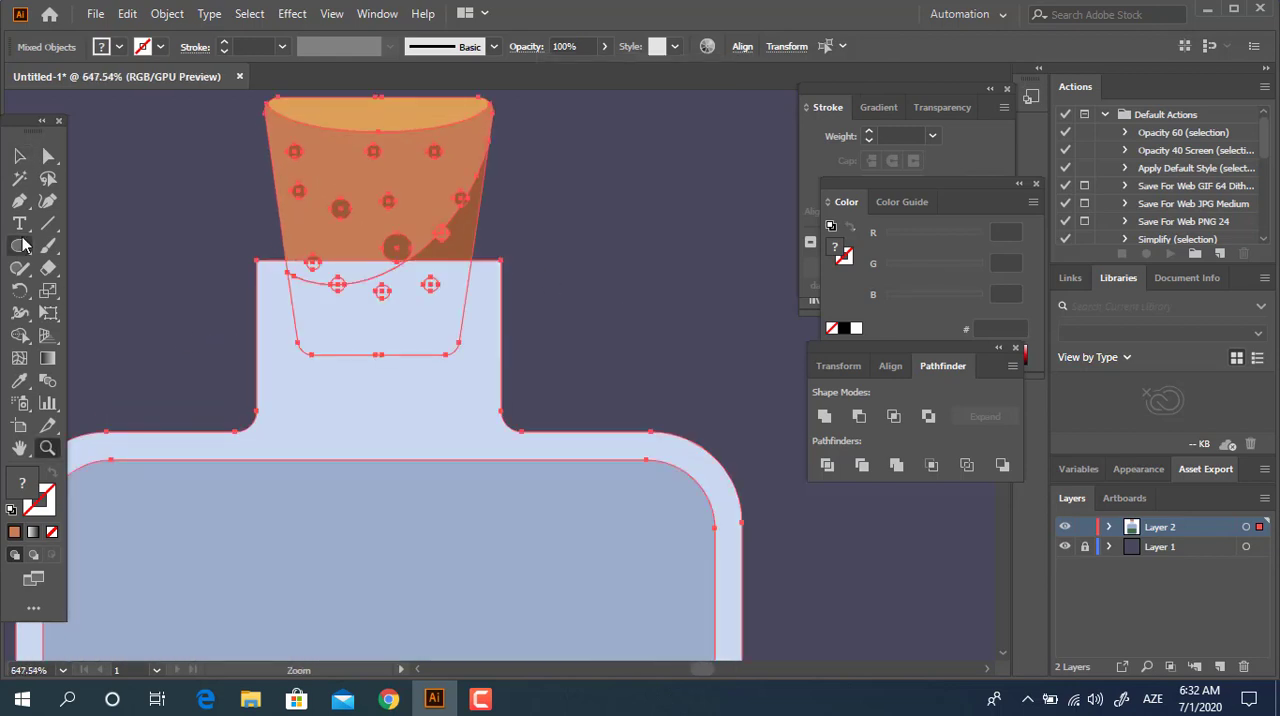
pyautogui.moveTo(19, 246); pyautogui.dragTo(112, 250)
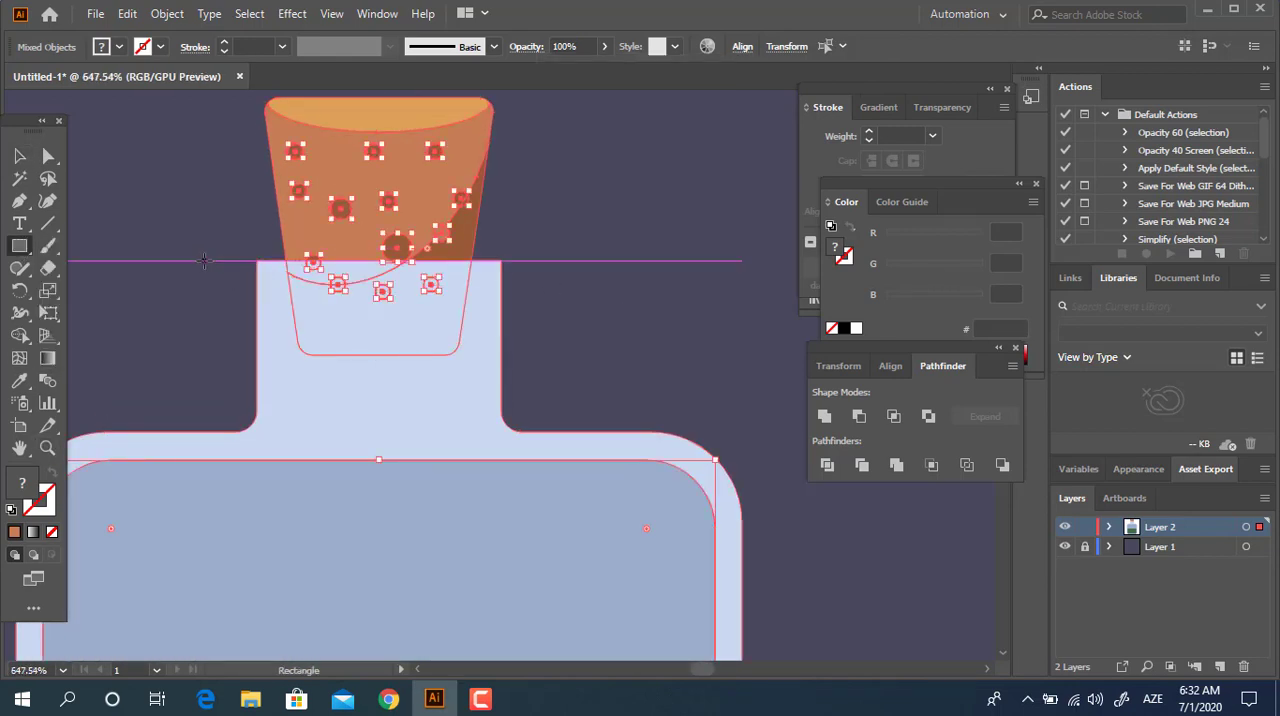
pyautogui.moveTo(205, 260); pyautogui.dragTo(556, 313)
pyautogui.click(21, 383)
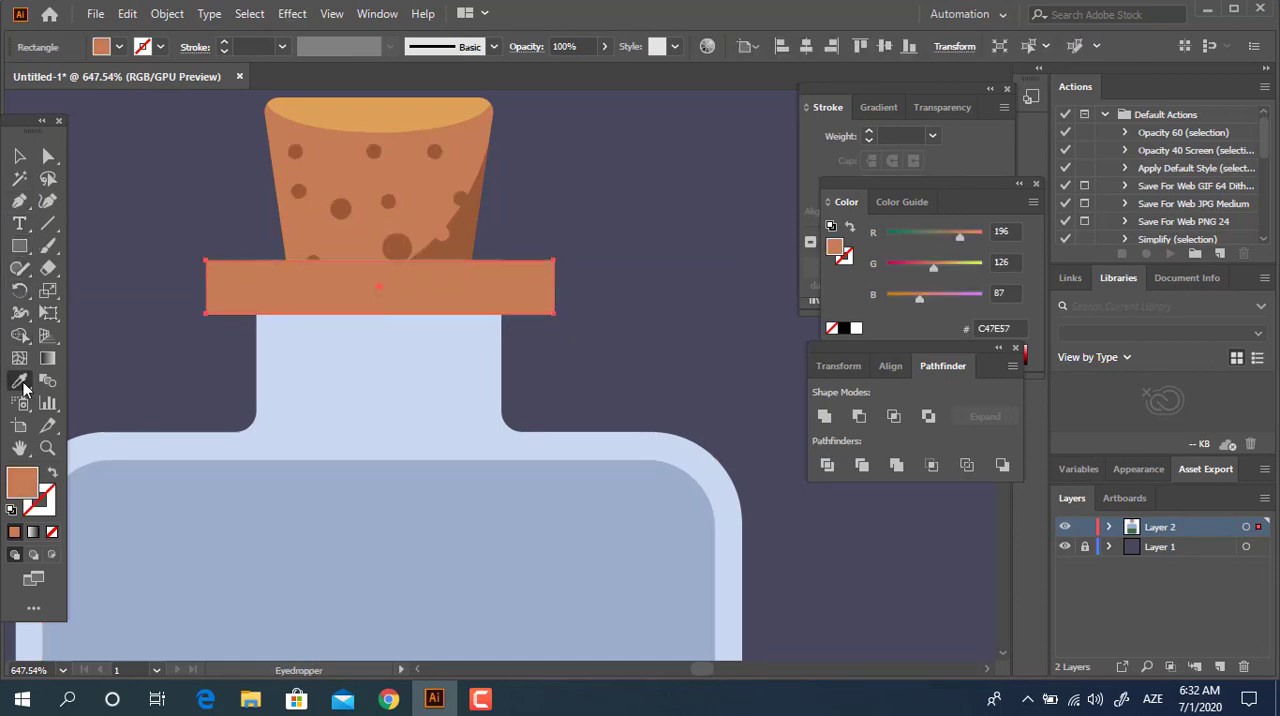
pyautogui.click(108, 446)
# Round all corners of the rim rectangle to 1.56 px.
pyautogui.click(47, 157)
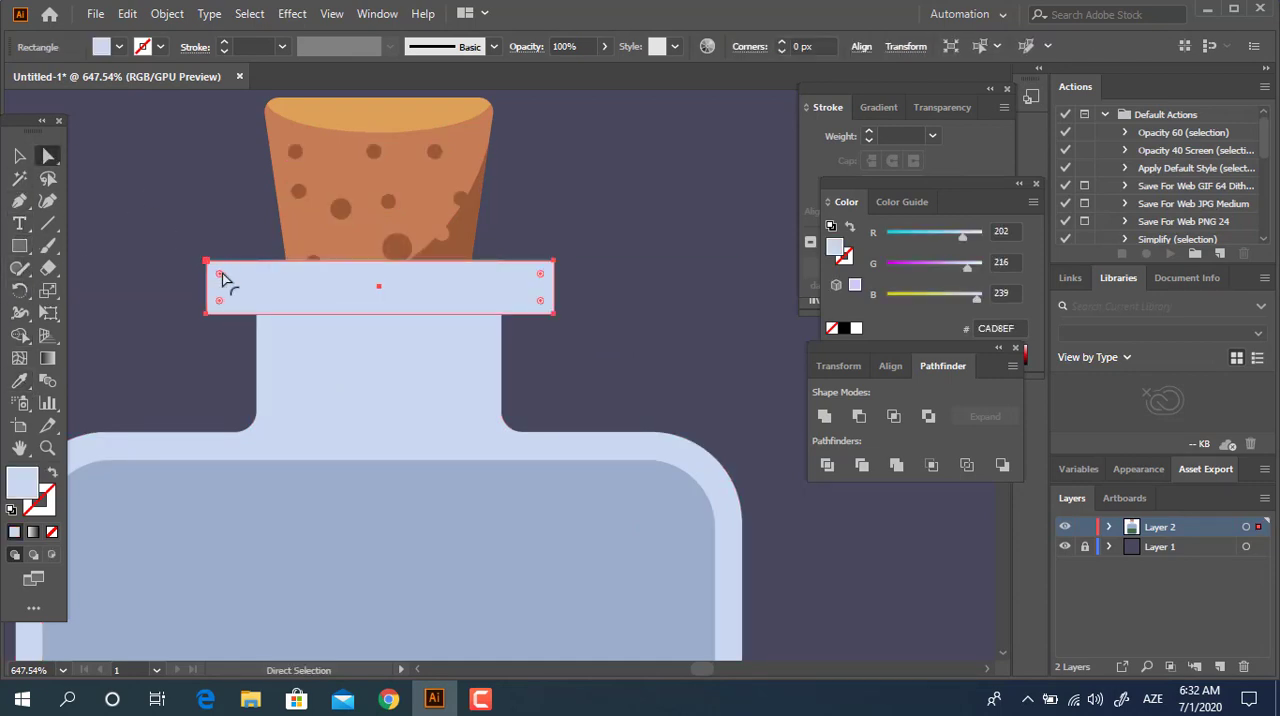
pyautogui.moveTo(221, 272); pyautogui.dragTo(222, 277)
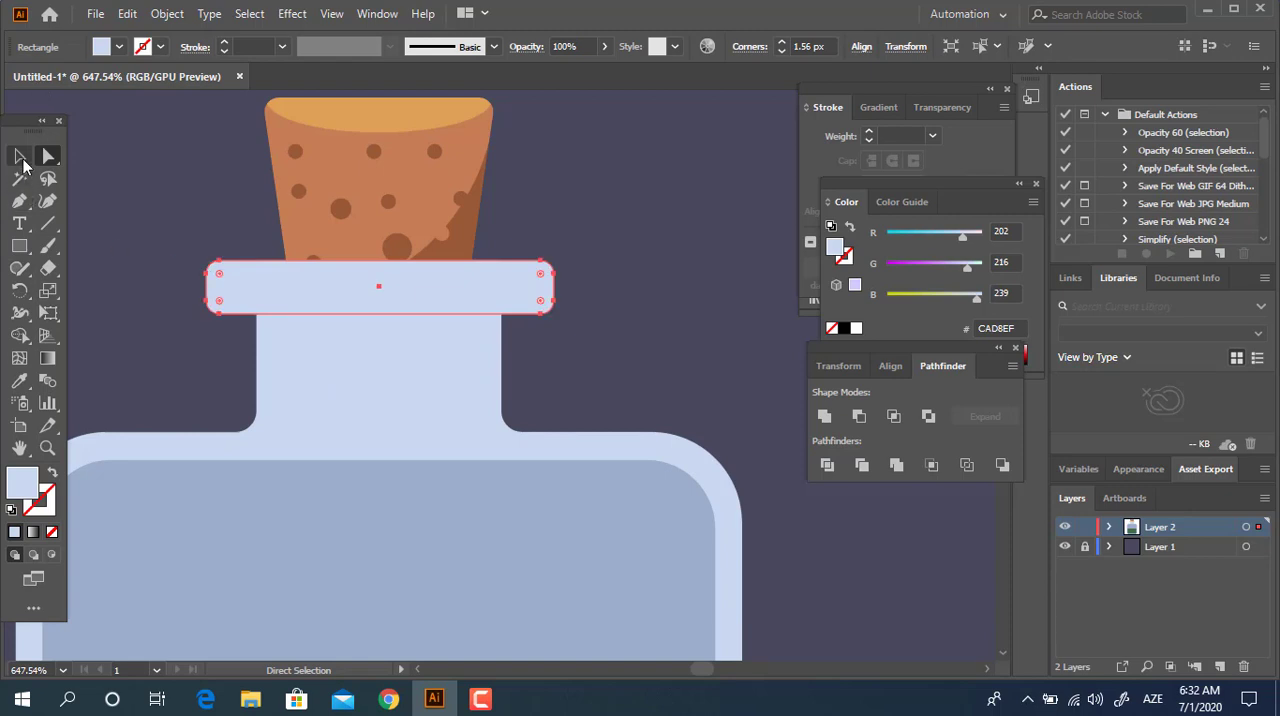
pyautogui.click(24, 160)
pyautogui.click(178, 202)
pyautogui.press('z')
pyautogui.moveTo(296, 163); pyautogui.dragTo(77, 245)
pyautogui.click(23, 160)
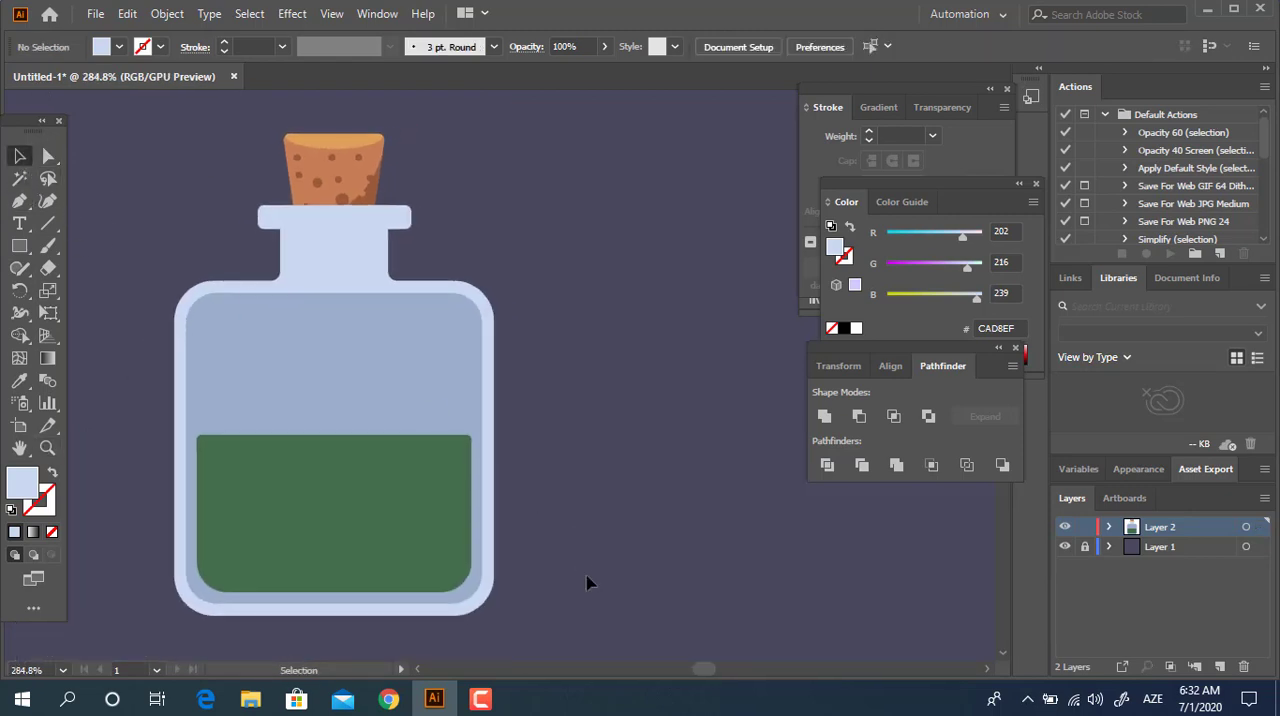
pyautogui.moveTo(190, 168); pyautogui.dragTo(138, 85)
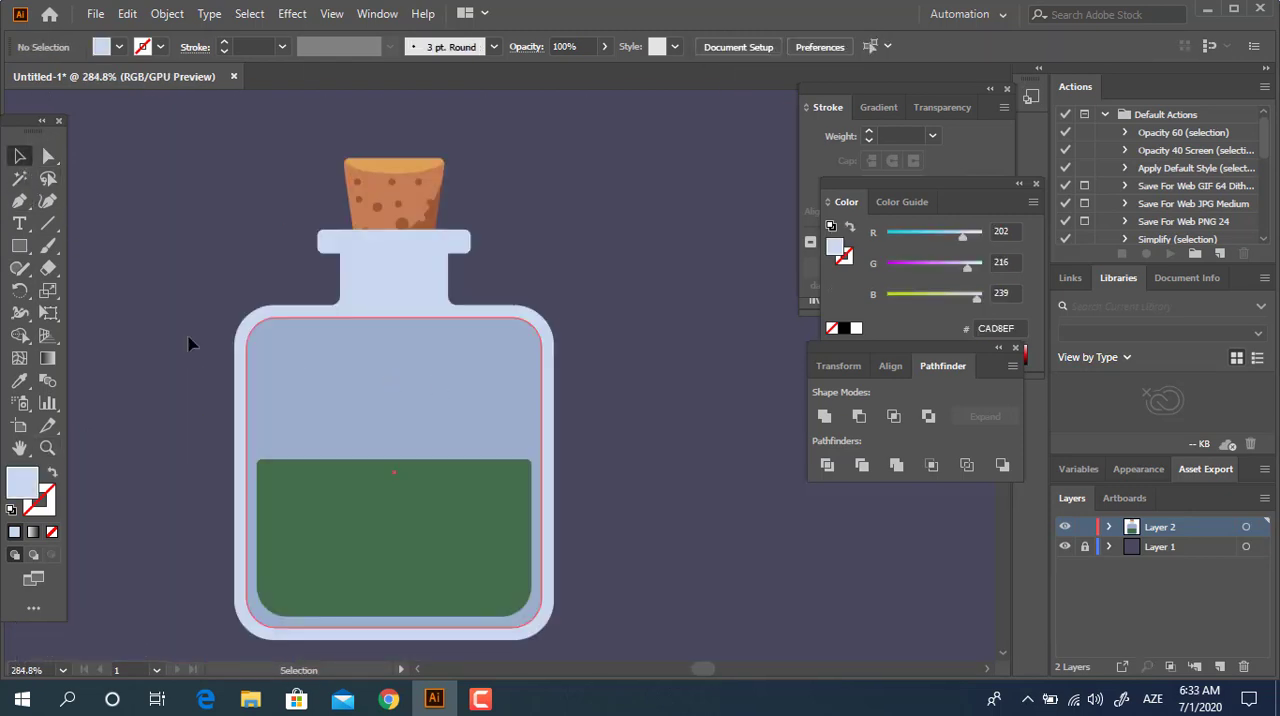
# Unite the rim with the bottle's outer shape and send the merged shape to the back.
pyautogui.press('z')
pyautogui.moveTo(466, 311); pyautogui.dragTo(390, 287)
pyautogui.moveTo(382, 195); pyautogui.dragTo(434, 288)
pyautogui.click(414, 340)
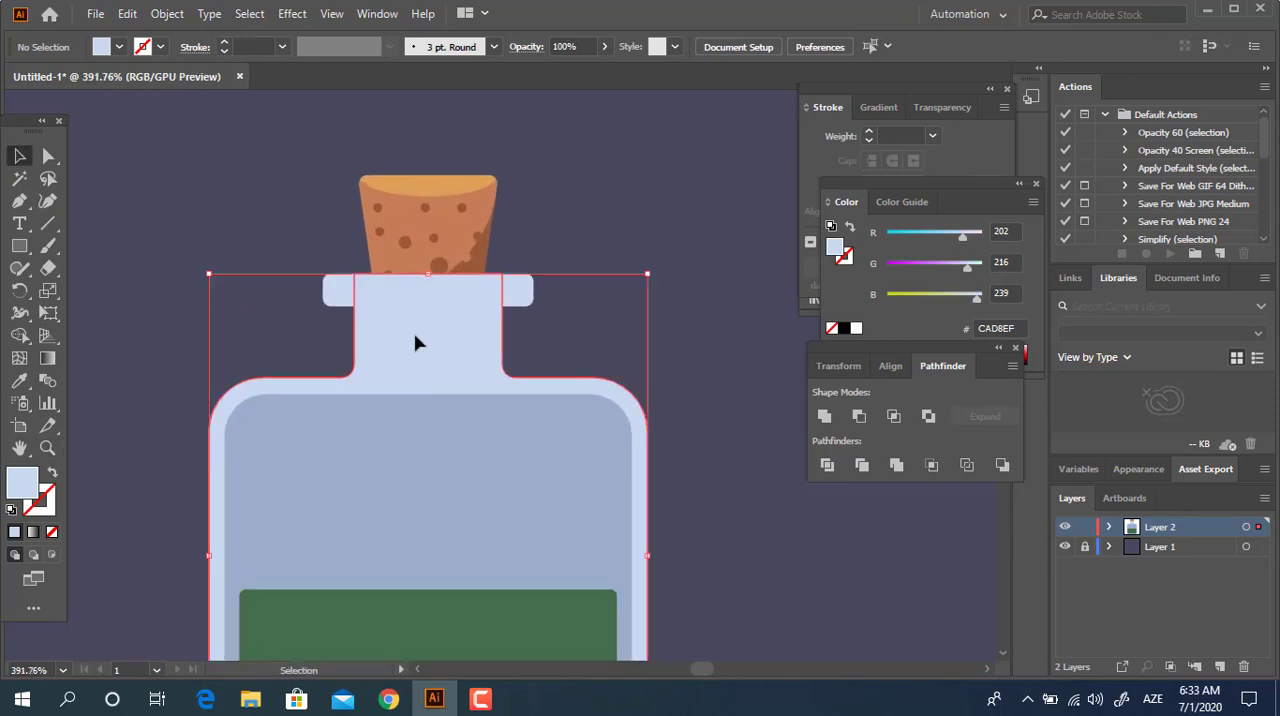
pyautogui.click(824, 418)
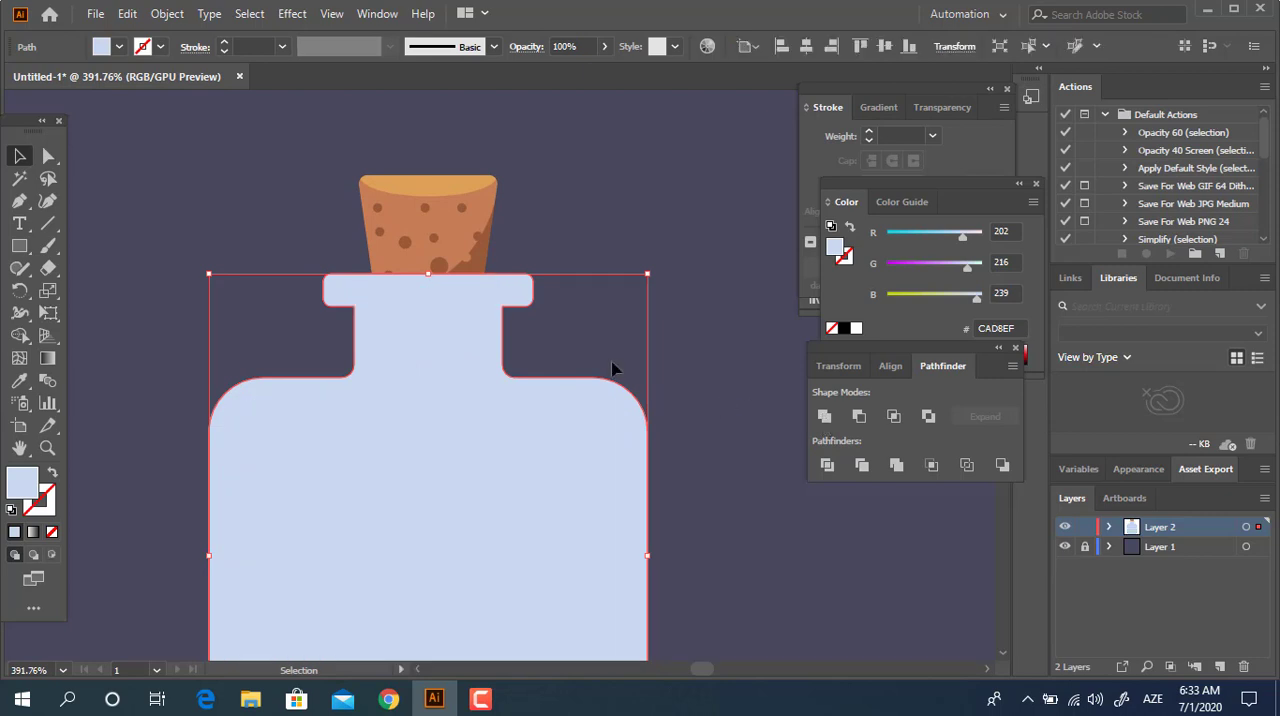
pyautogui.hotkey('ctrl', 'z')
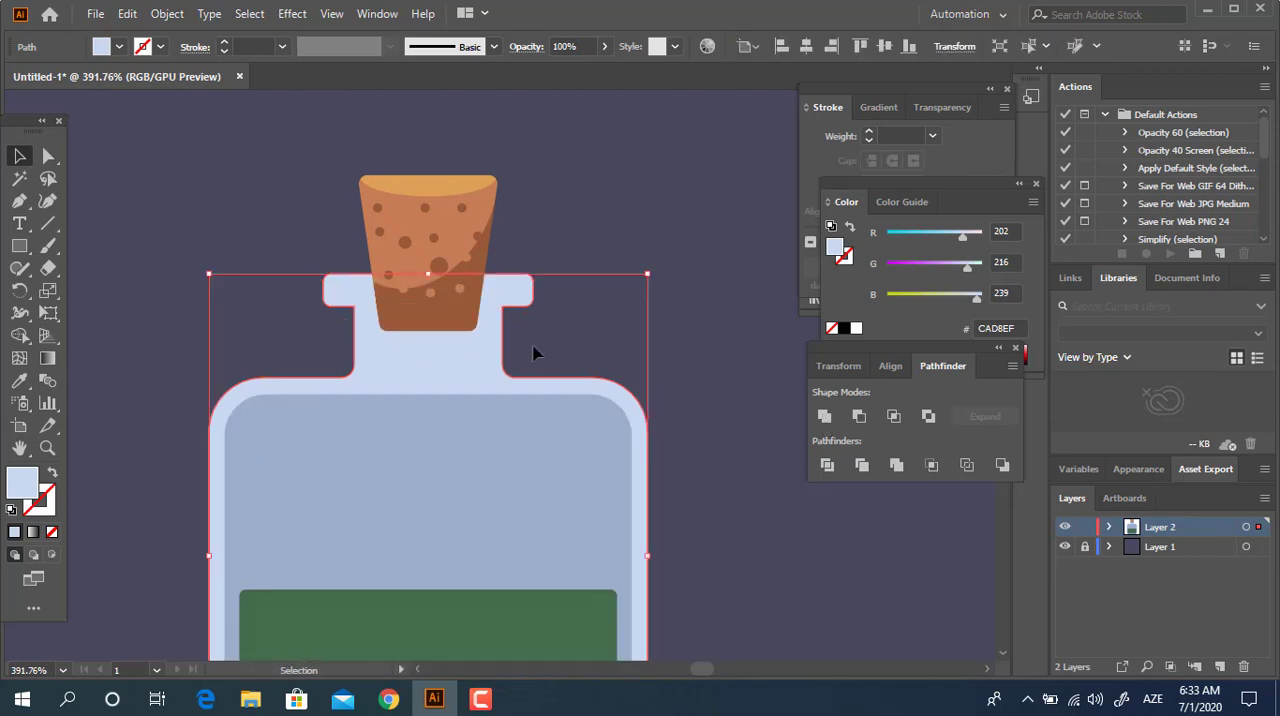
# Round the two inner corners where the rim's underside meets the sides of the bottle neck.
pyautogui.click(48, 178)
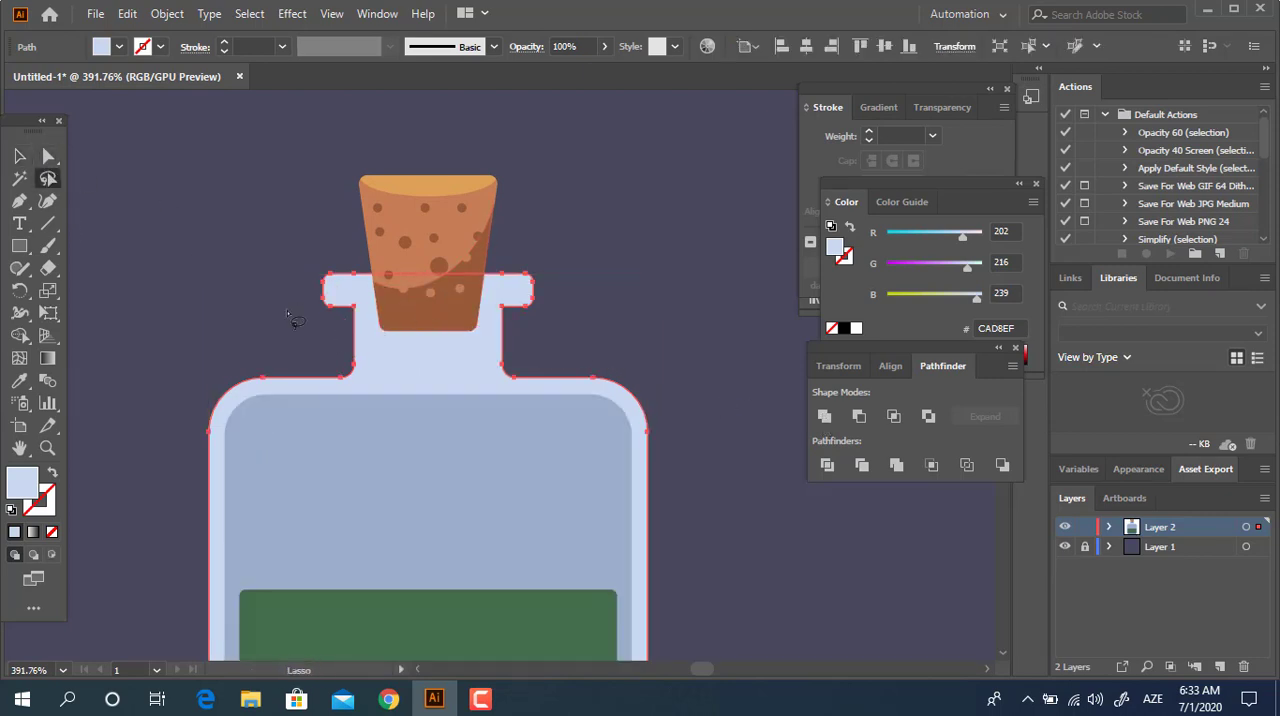
pyautogui.click(46, 157)
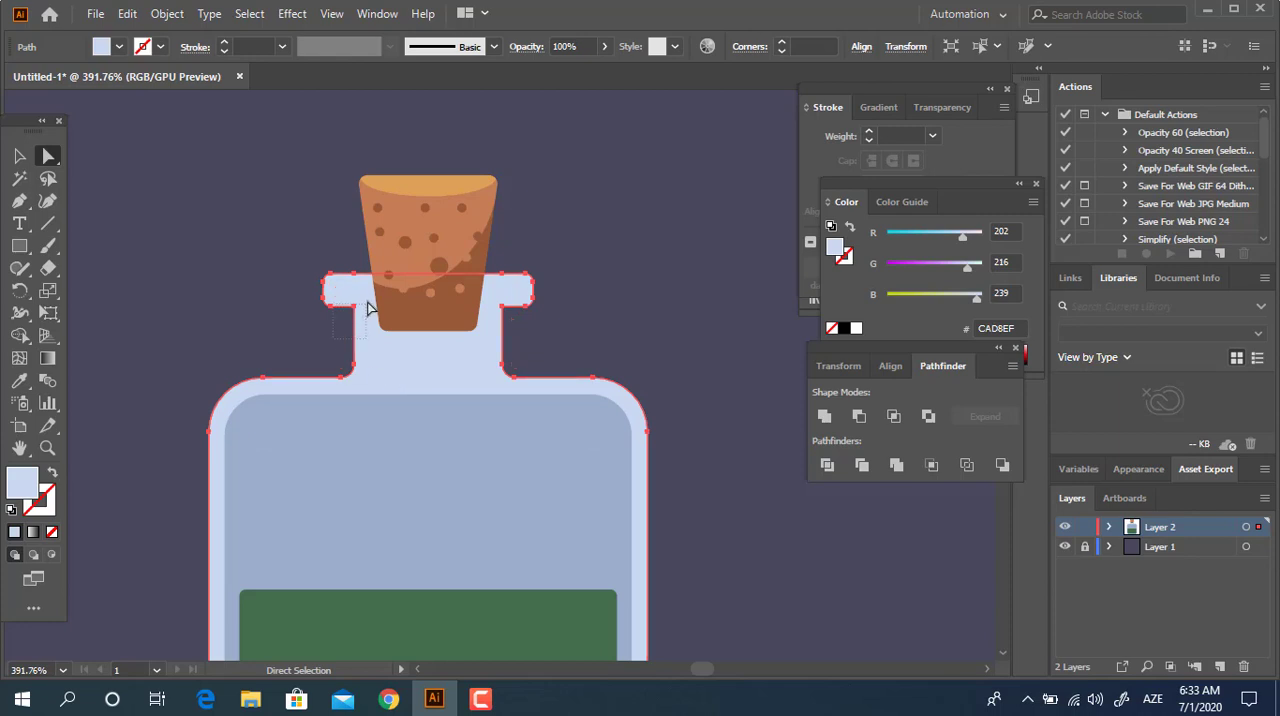
pyautogui.moveTo(367, 305); pyautogui.dragTo(369, 307)
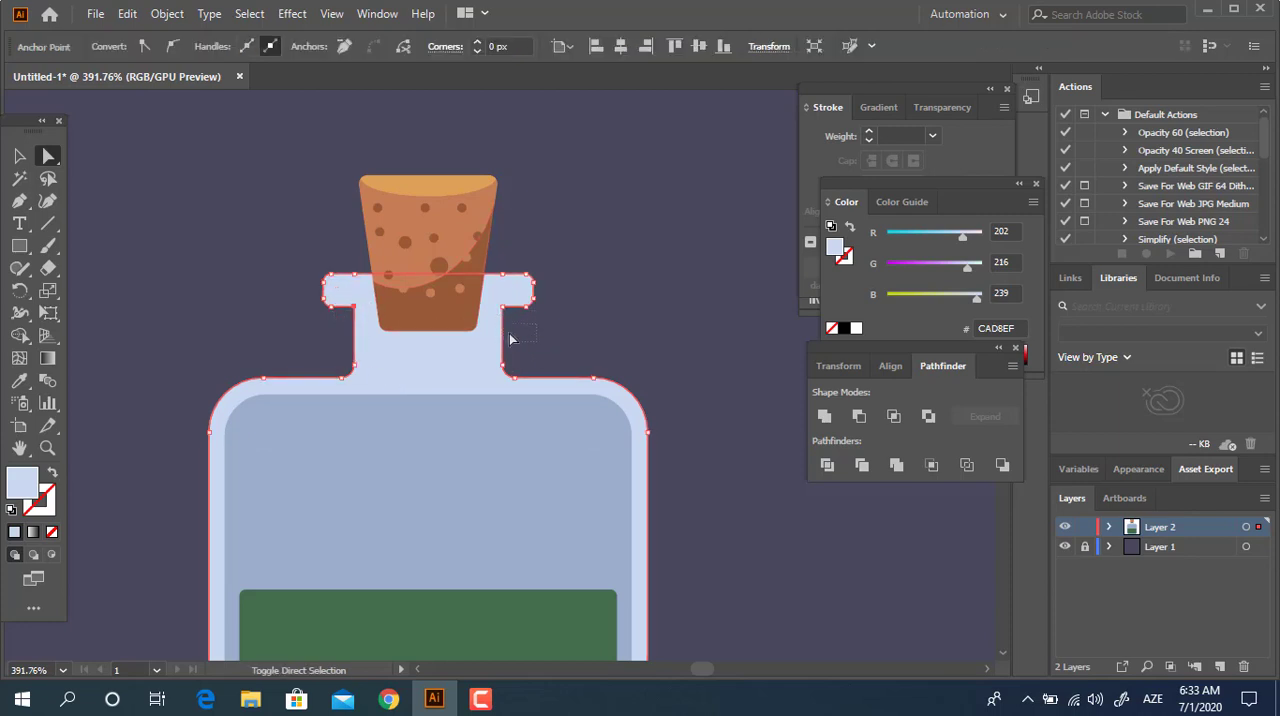
pyautogui.moveTo(518, 324); pyautogui.dragTo(490, 337)
pyautogui.click(20, 157)
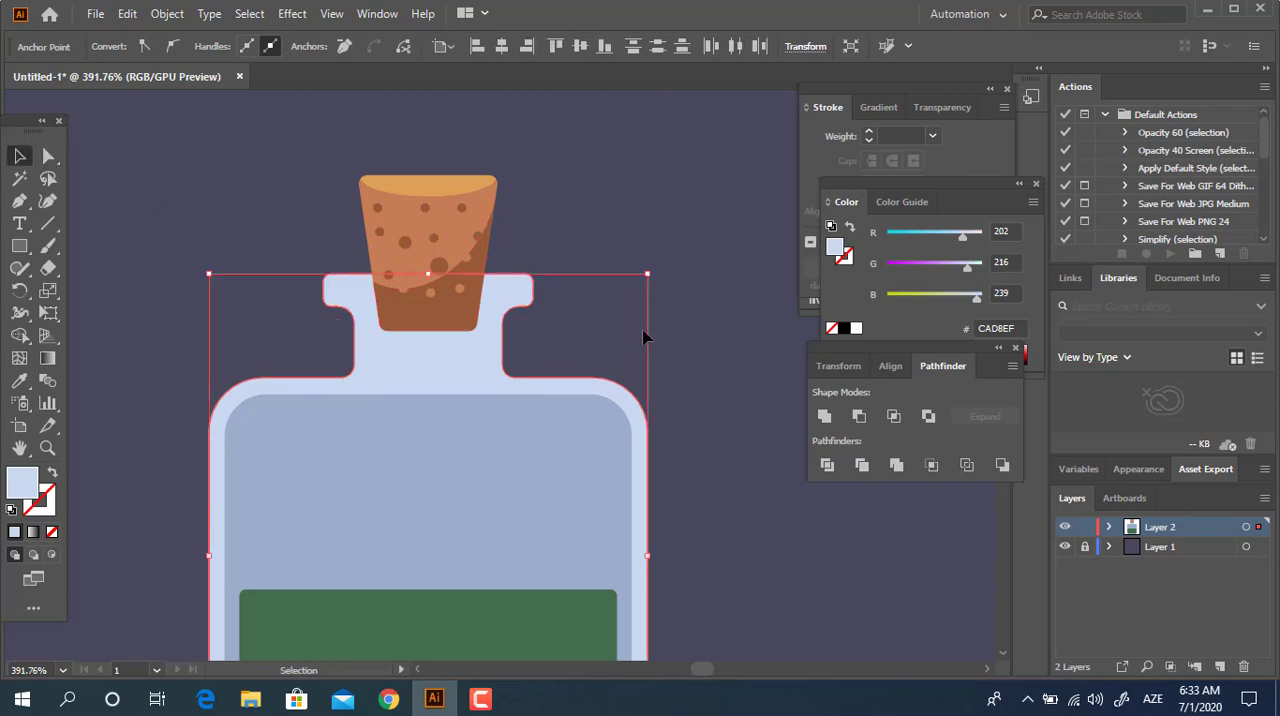
pyautogui.click(646, 334)
# Send the cork stopper behind the bottle's outer shape and set that outer shape's opacity to 50%.
pyautogui.click(443, 257)
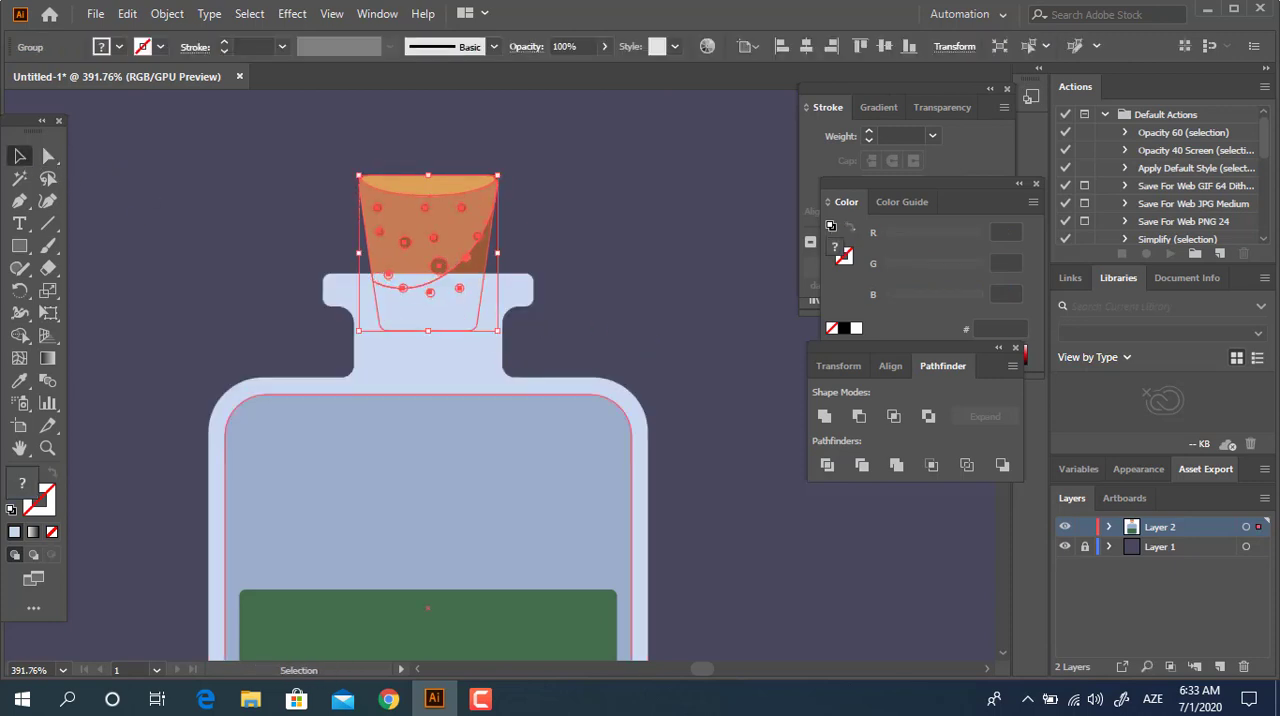
pyautogui.click(557, 378)
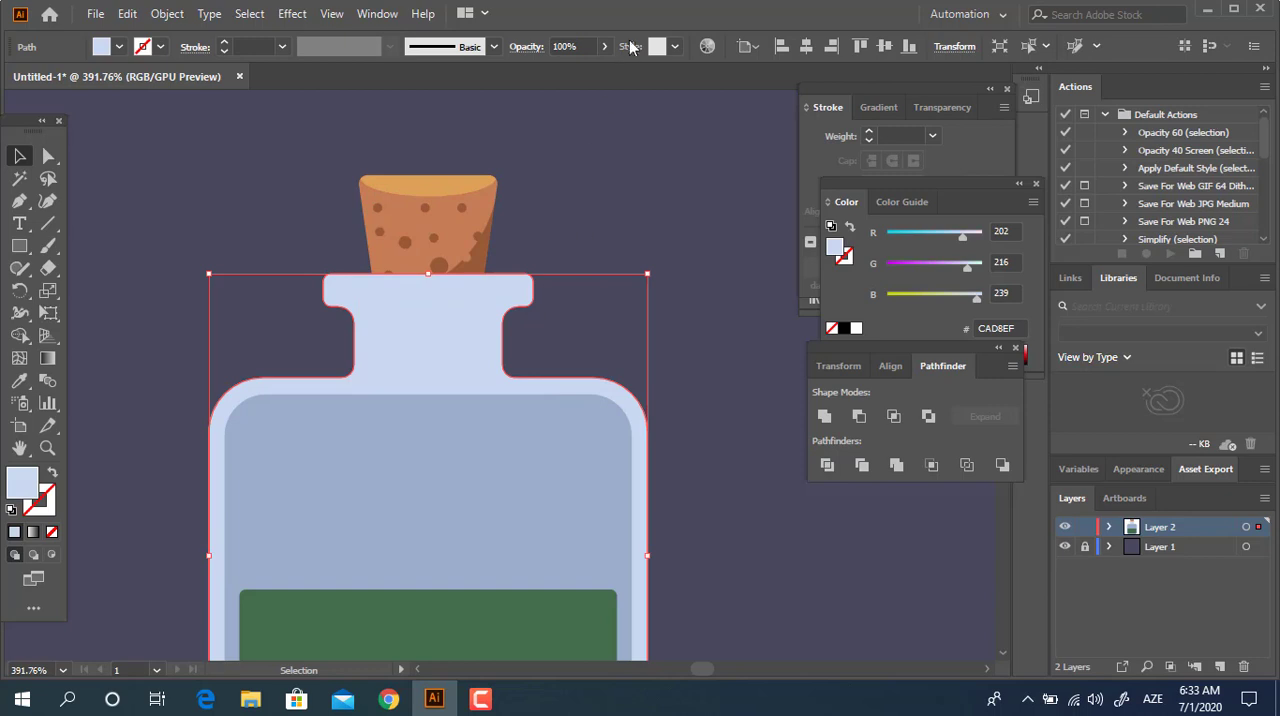
pyautogui.write('5')
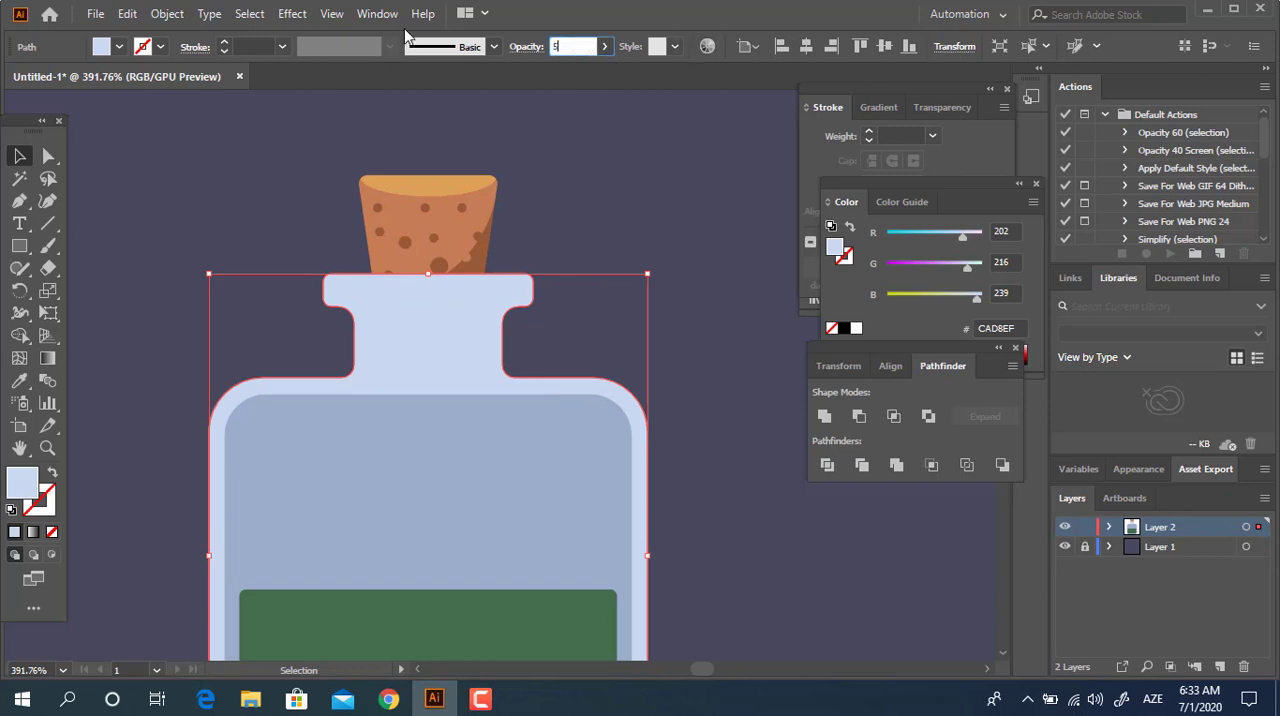
pyautogui.write('0')
pyautogui.press('Return')
pyautogui.click(686, 398)
pyautogui.moveTo(683, 454); pyautogui.dragTo(466, 329)
pyautogui.press('z')
pyautogui.moveTo(468, 218); pyautogui.dragTo(530, 240)
pyautogui.moveTo(506, 254); pyautogui.dragTo(418, 280)
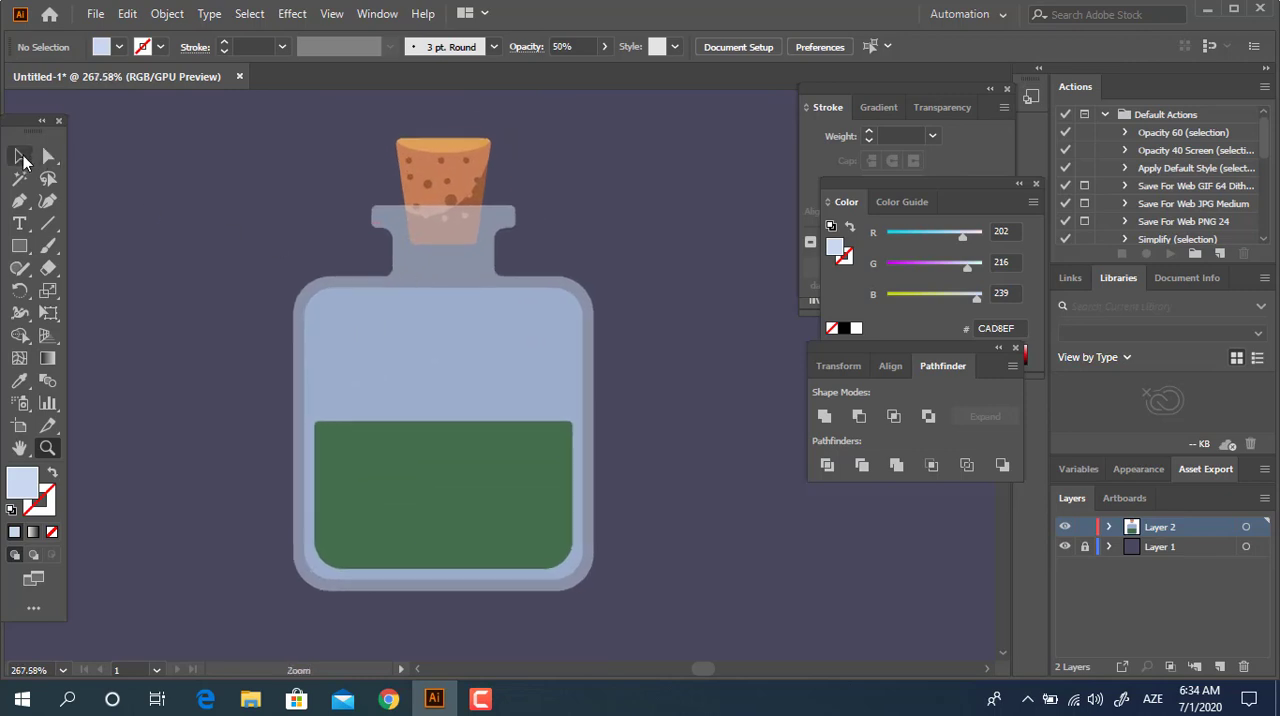
# Try an opacity of 70% on the bottle's outer shape.
pyautogui.click(22, 157)
pyautogui.click(457, 257)
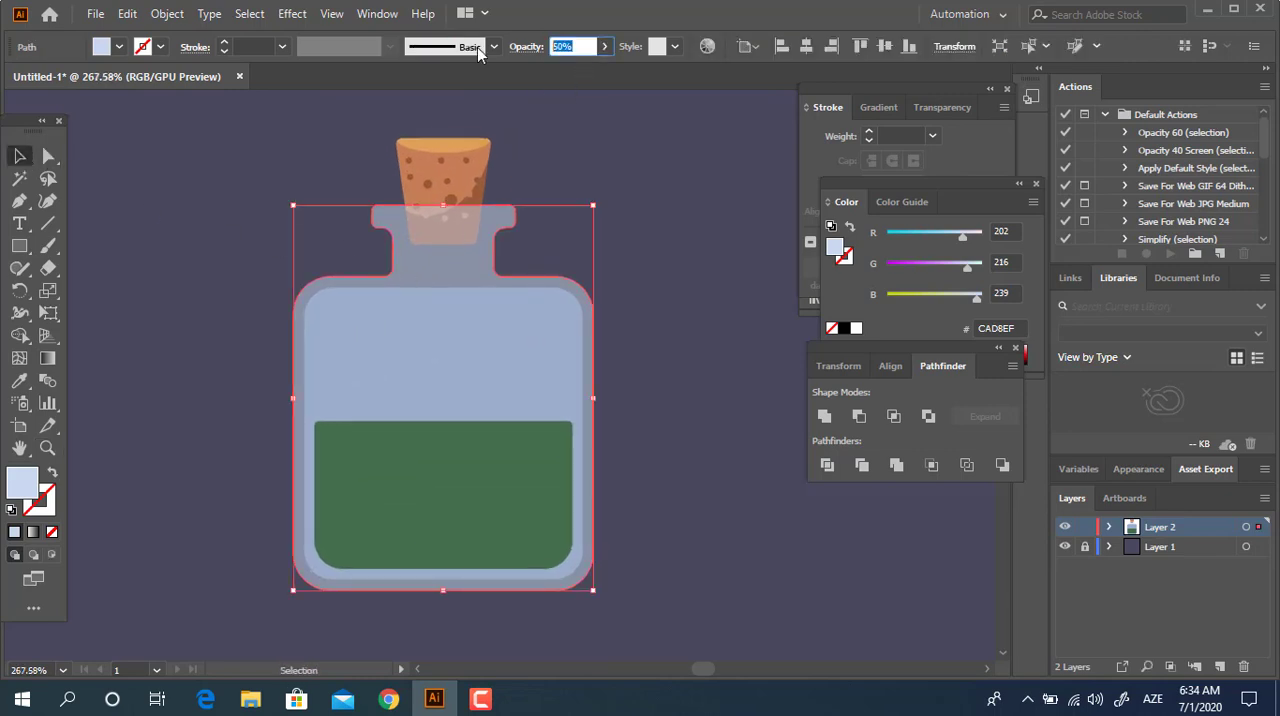
pyautogui.write('70')
pyautogui.press('Return')
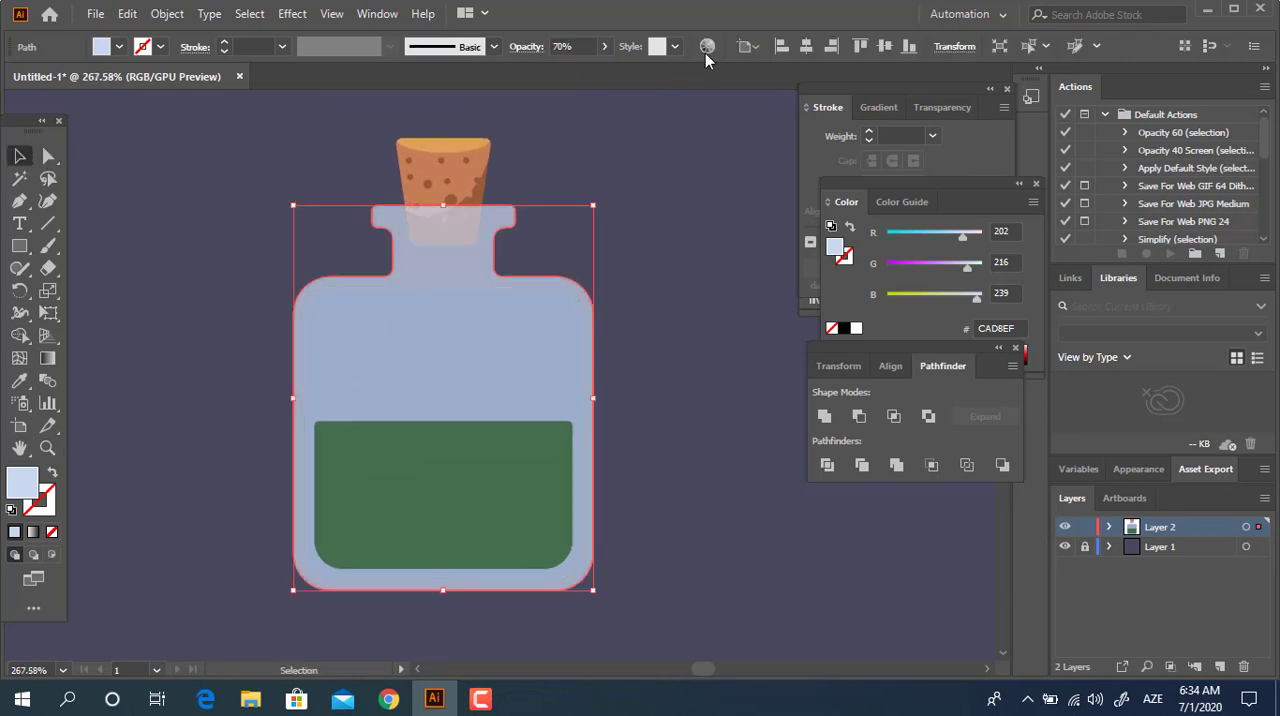
pyautogui.hotkey('ctrl', 'z')
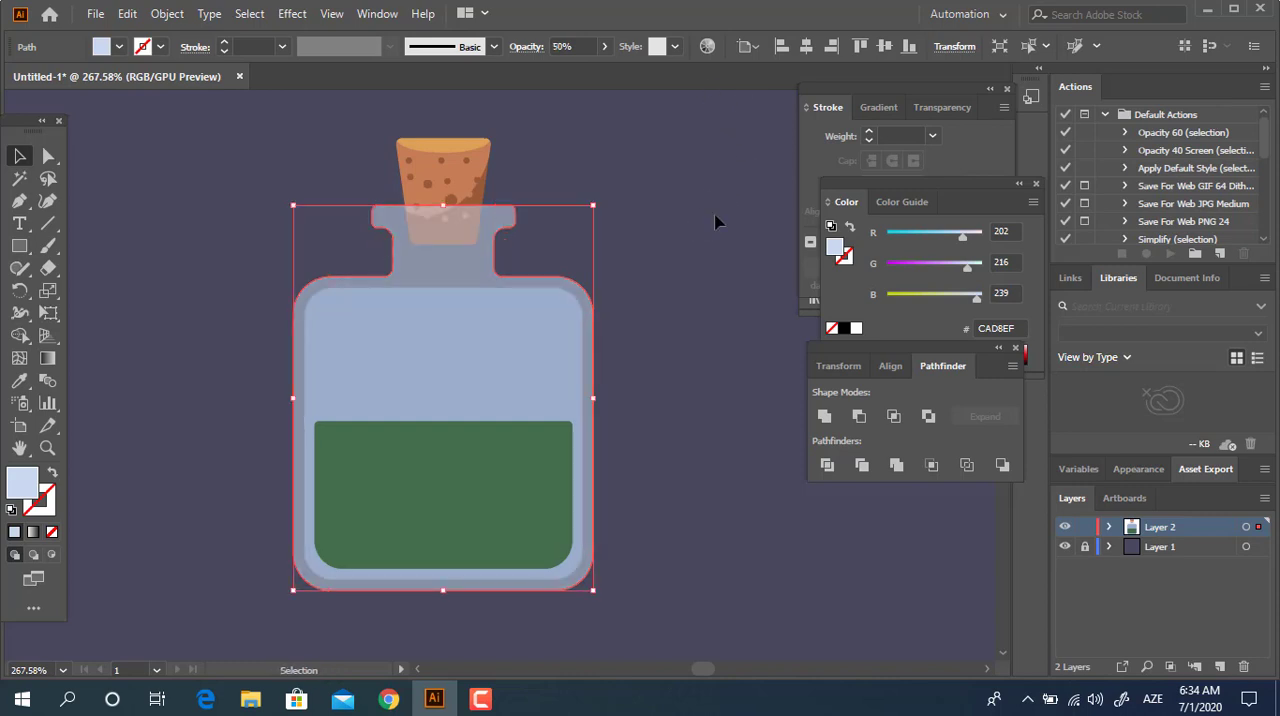
pyautogui.click(715, 222)
pyautogui.click(457, 351)
pyautogui.click(494, 471)
pyautogui.click(683, 469)
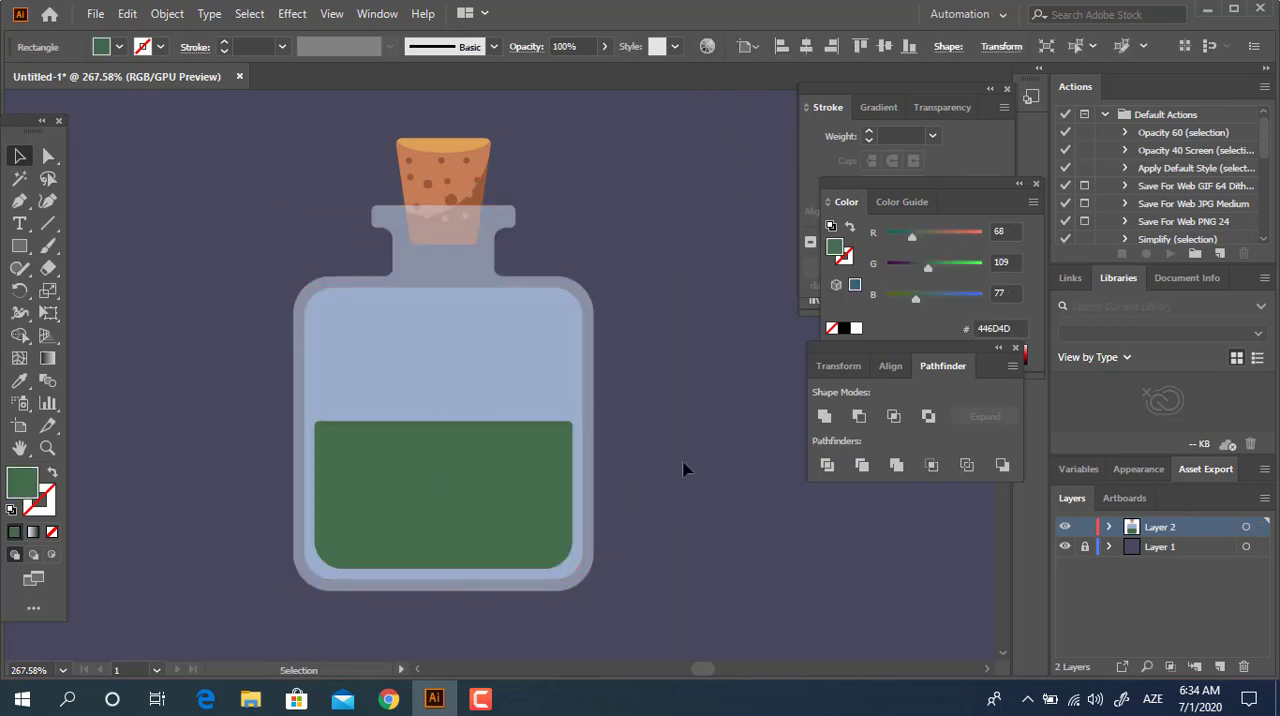
pyautogui.press('z')
pyautogui.moveTo(541, 217); pyautogui.dragTo(642, 231)
pyautogui.moveTo(666, 232); pyautogui.dragTo(517, 203)
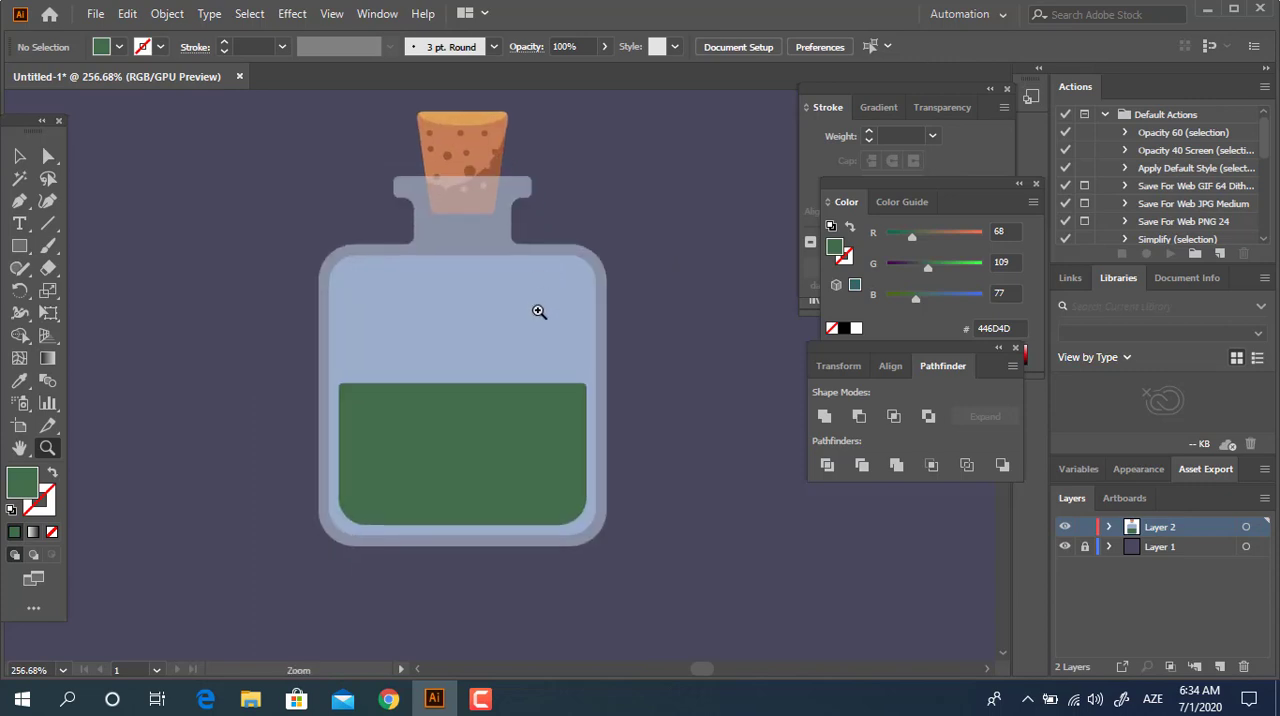
pyautogui.moveTo(539, 311); pyautogui.dragTo(557, 300)
# Draw a small rectangle on the left part of the bottle rim and fill it with white FFFFFF.
pyautogui.click(20, 160)
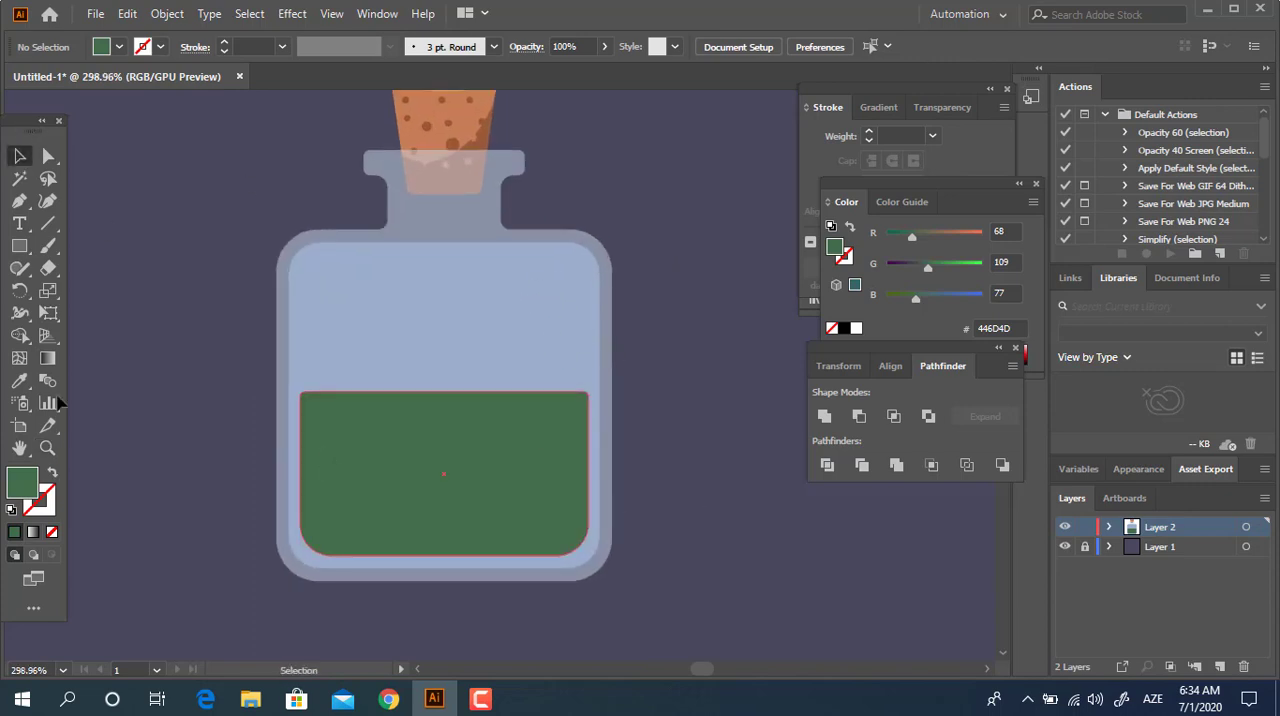
pyautogui.click(19, 246)
pyautogui.press('z')
pyautogui.moveTo(444, 190); pyautogui.dragTo(564, 280)
pyautogui.moveTo(566, 298); pyautogui.dragTo(462, 431)
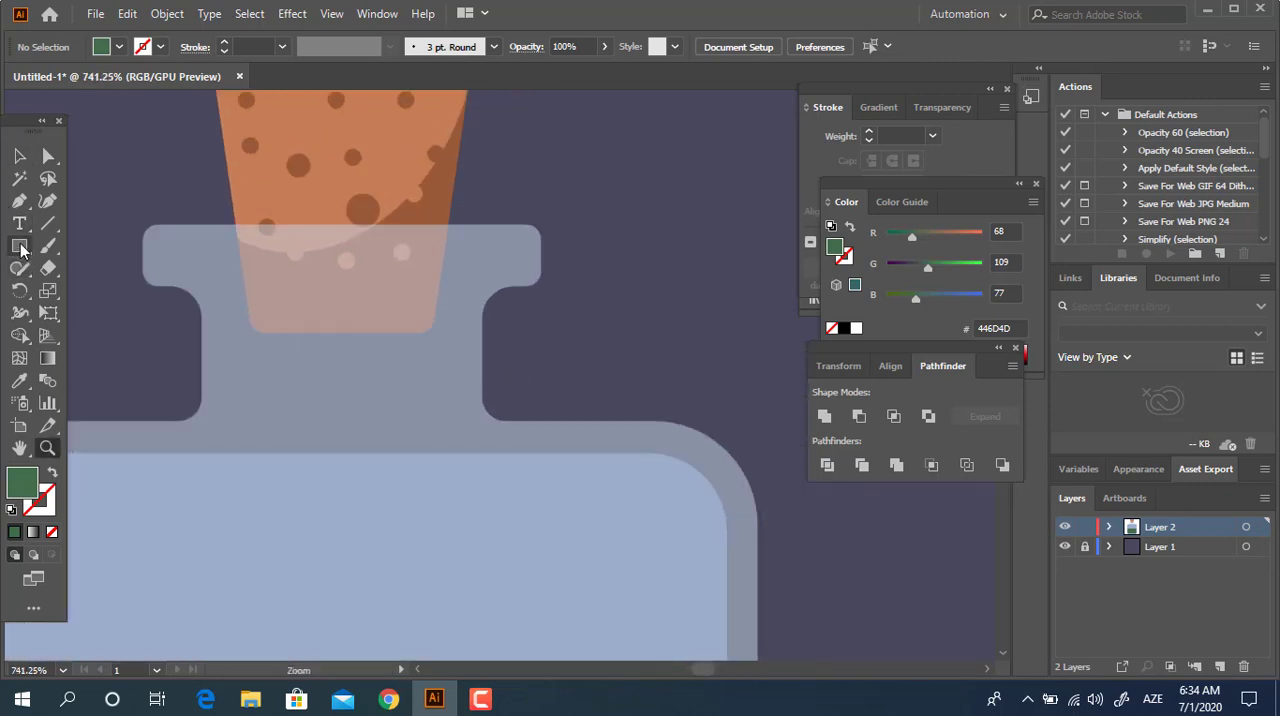
pyautogui.moveTo(216, 233); pyautogui.dragTo(260, 256)
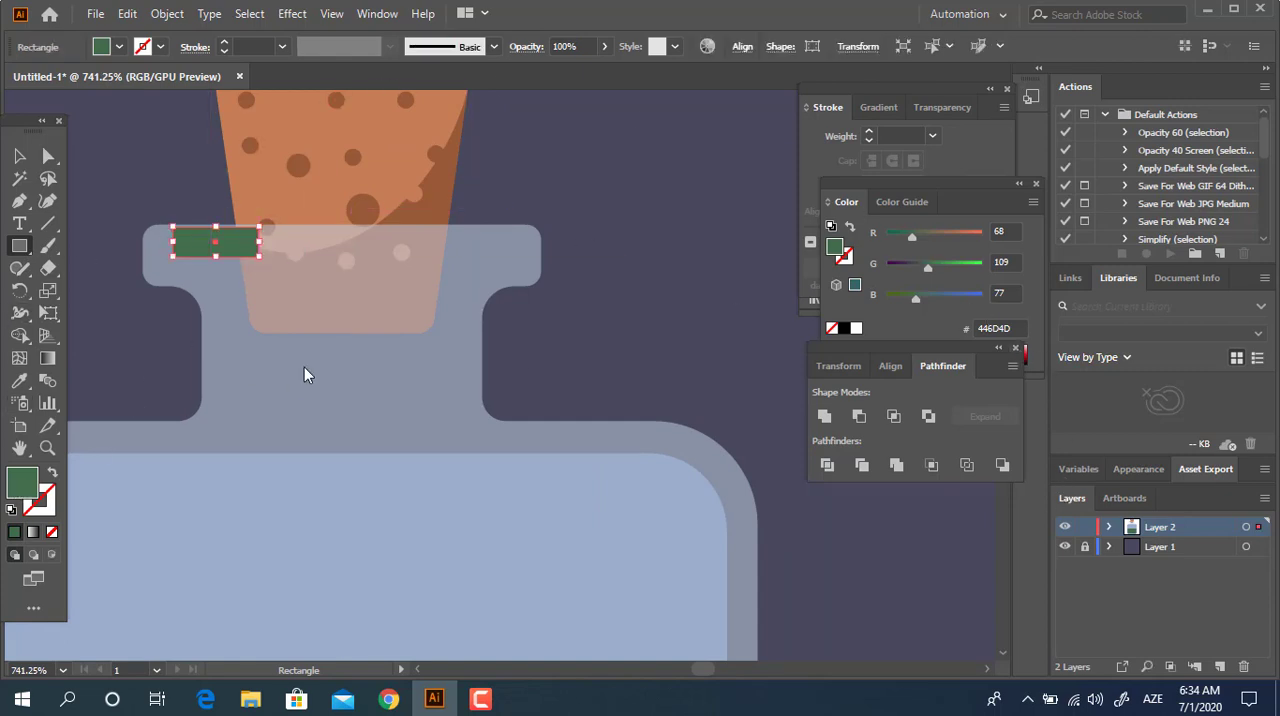
pyautogui.moveTo(92, 124); pyautogui.dragTo(18, 60)
pyautogui.click(486, 74)
pyautogui.press('z')
pyautogui.moveTo(206, 265); pyautogui.dragTo(263, 289)
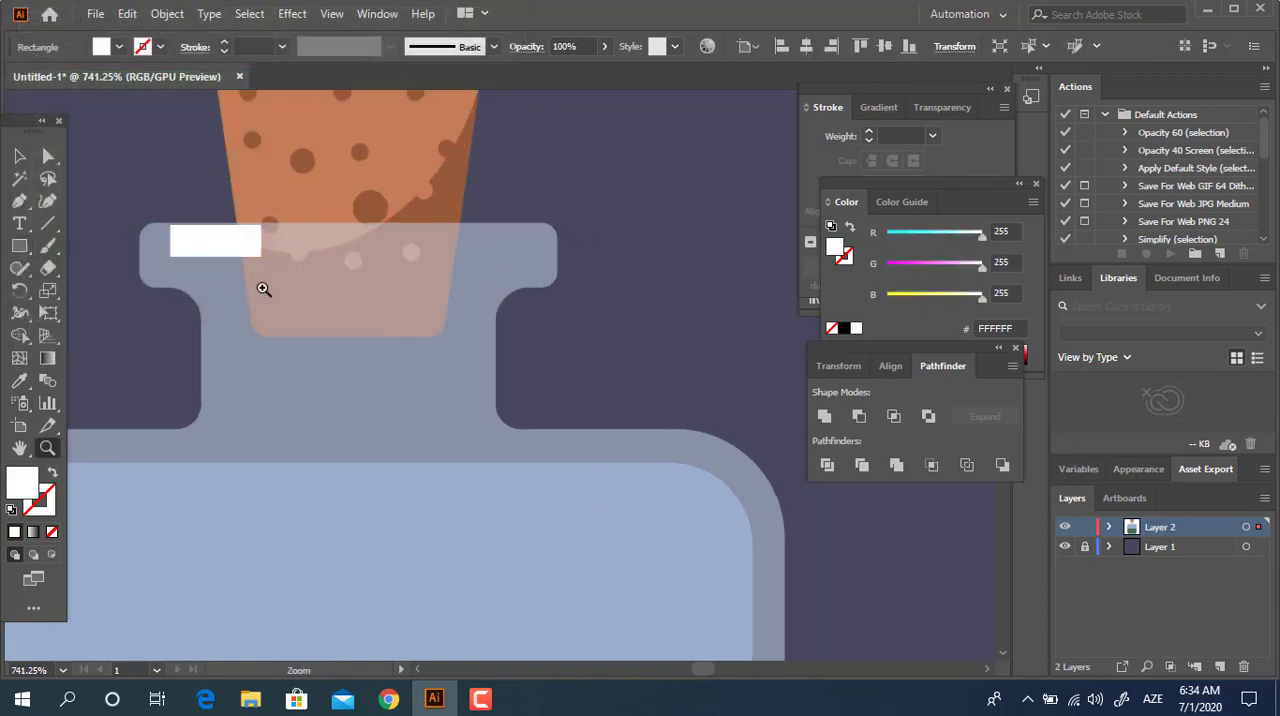
# Move the white rectangle inside the rim's left end and round its corners fully into a pill-shaped highlight.
pyautogui.click(19, 156)
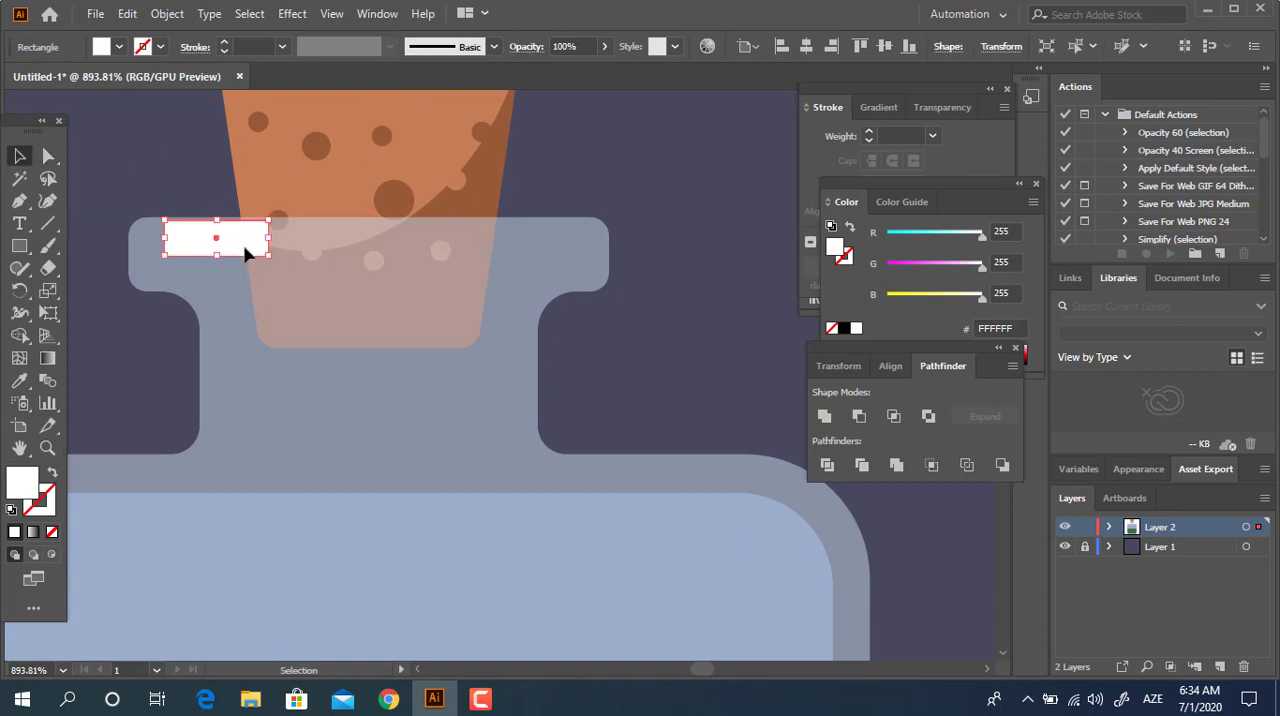
pyautogui.moveTo(245, 247)
pyautogui.mouseDown()
pyautogui.moveTo(255, 260)
pyautogui.moveTo(228, 261)
pyautogui.mouseUp()
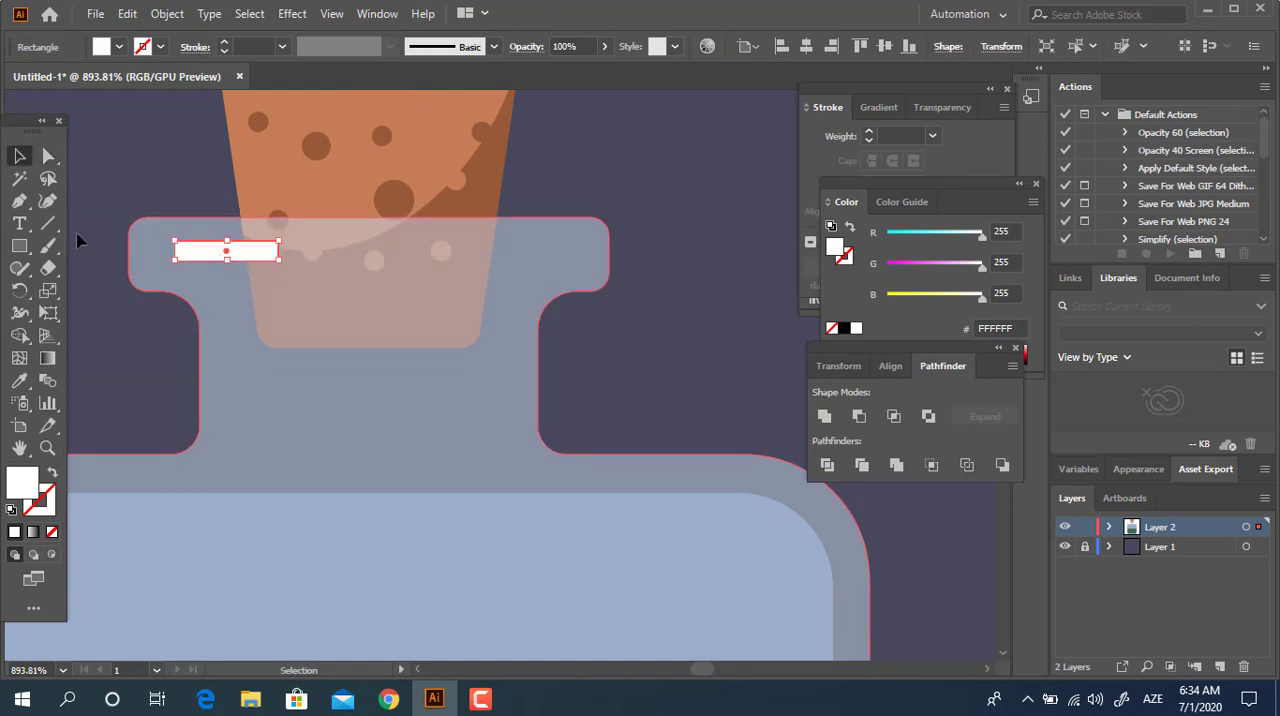
pyautogui.click(48, 156)
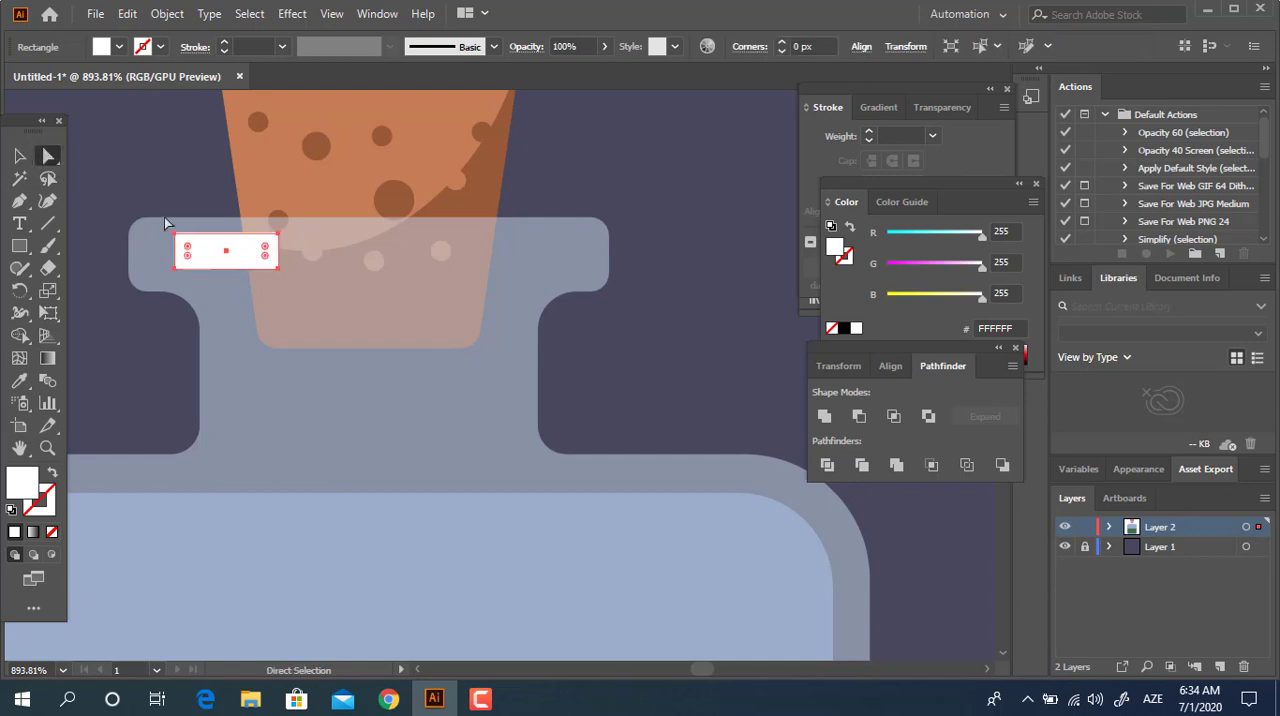
pyautogui.moveTo(188, 255); pyautogui.dragTo(266, 275)
pyautogui.press('z')
pyautogui.moveTo(355, 254); pyautogui.dragTo(226, 303)
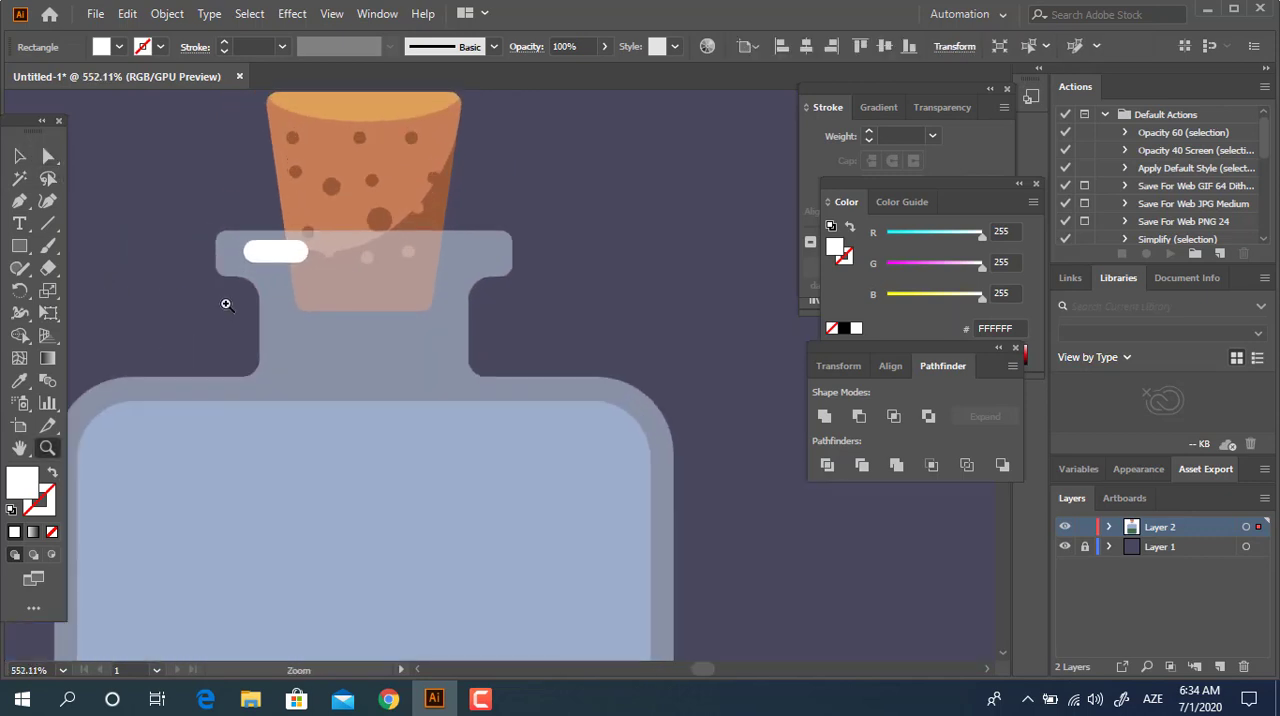
# Convert the rim's white highlight into a plain path with Unite.
pyautogui.press('v')
pyautogui.click(824, 416)
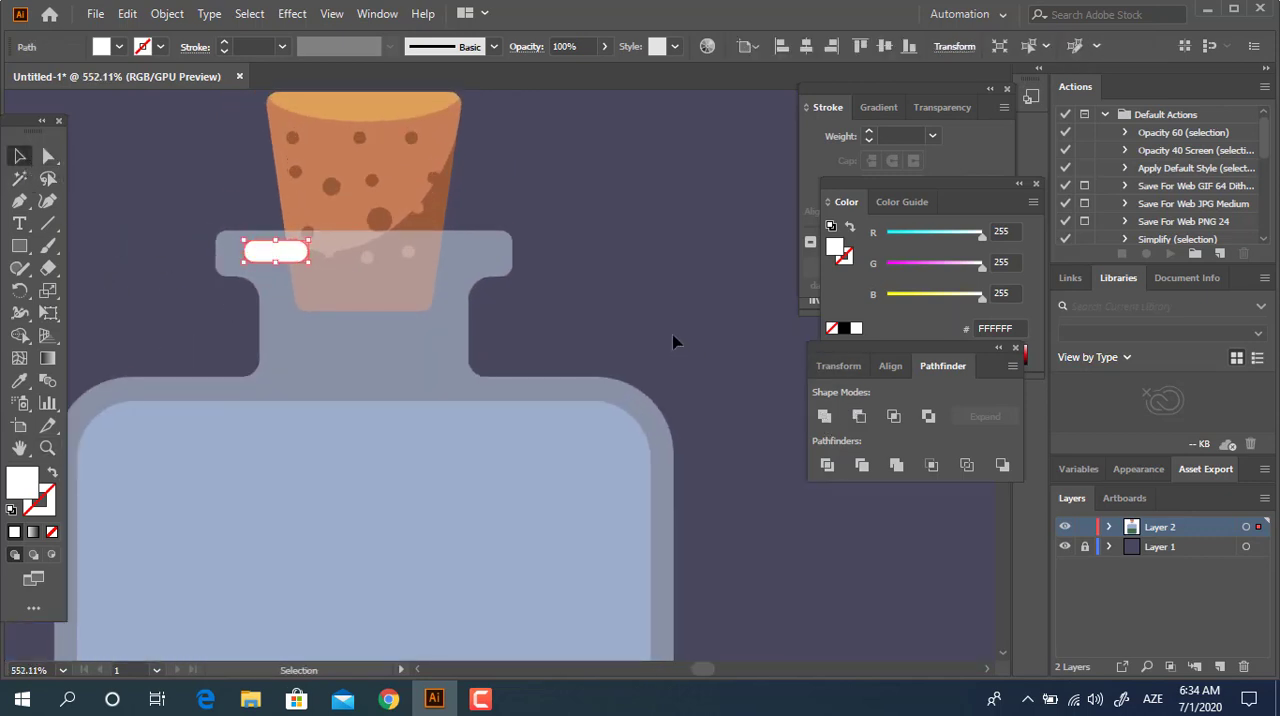
pyautogui.click(638, 240)
# Draw a tall white rectangle over the left half of the bottle body and round its corners to 18.86 px.
pyautogui.press('z')
pyautogui.moveTo(638, 240); pyautogui.dragTo(410, 345)
pyautogui.press('space')
pyautogui.moveTo(429, 383); pyautogui.dragTo(383, 300)
pyautogui.moveTo(505, 307); pyautogui.dragTo(459, 329)
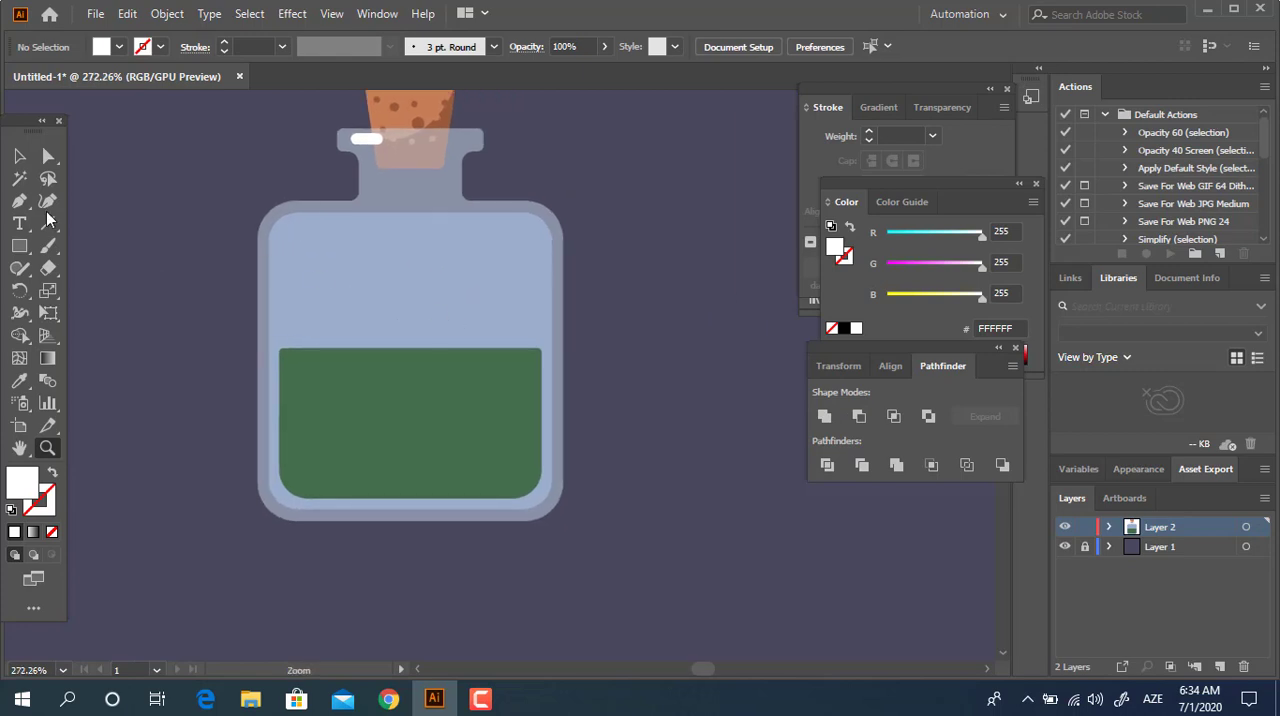
pyautogui.press('m')
pyautogui.moveTo(275, 222); pyautogui.dragTo(409, 489)
pyautogui.click(46, 156)
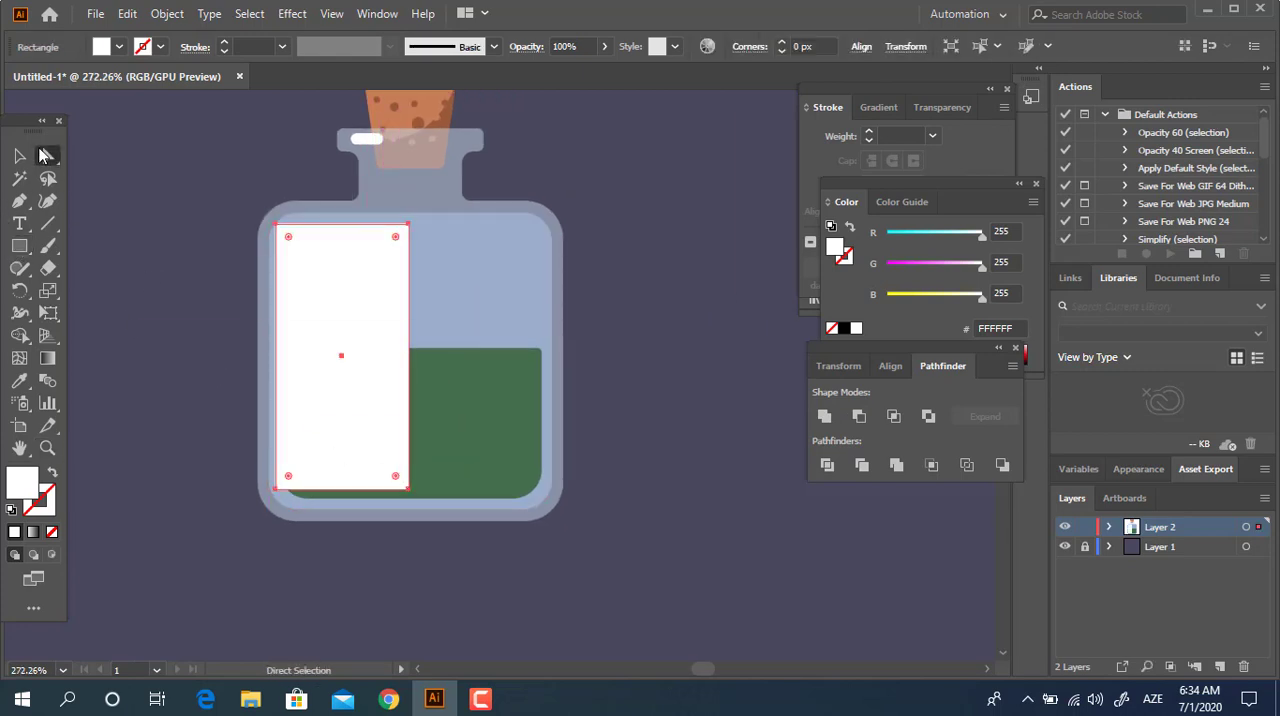
pyautogui.moveTo(288, 237); pyautogui.dragTo(300, 357)
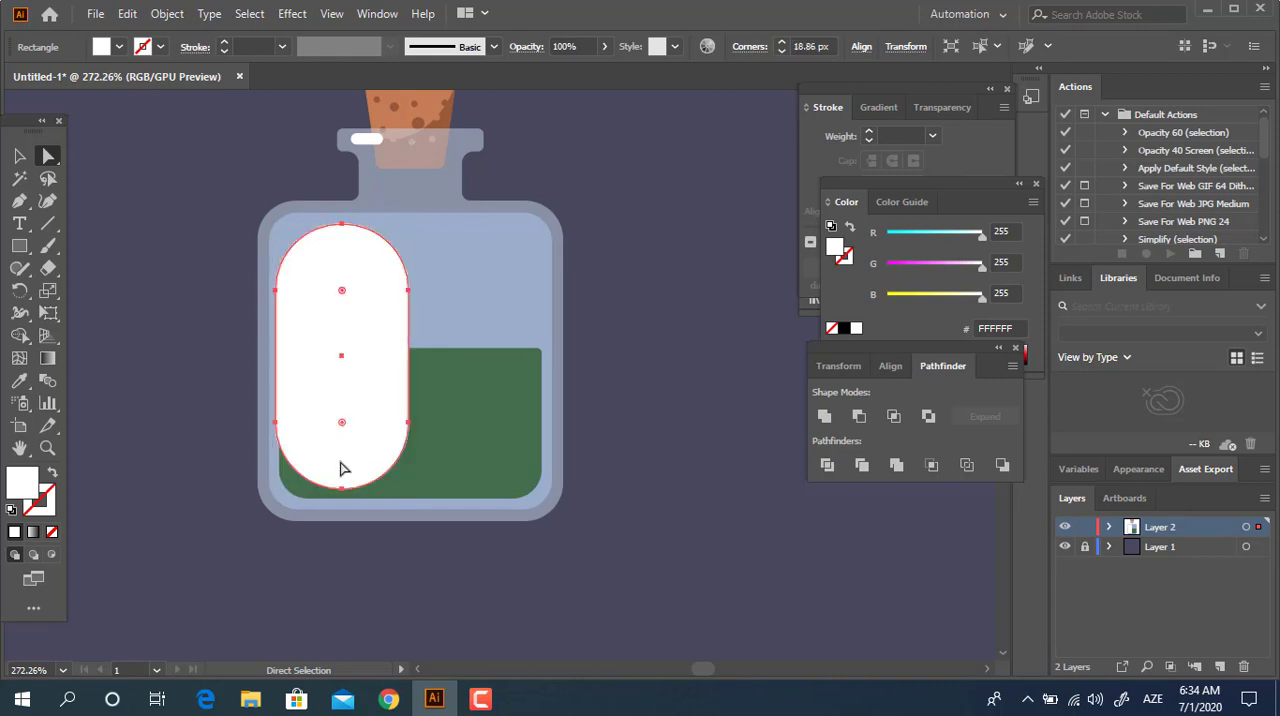
pyautogui.moveTo(340, 290); pyautogui.dragTo(362, 324)
# Stretch the tall white pill vertically from the inner glass shape's top edge to the bottom of the green liquid.
pyautogui.click(20, 157)
pyautogui.click(675, 413)
pyautogui.click(645, 503)
pyautogui.moveTo(367, 223); pyautogui.dragTo(367, 212)
pyautogui.moveTo(368, 489); pyautogui.dragTo(368, 497)
pyautogui.click(527, 576)
pyautogui.moveTo(666, 533); pyautogui.dragTo(686, 579)
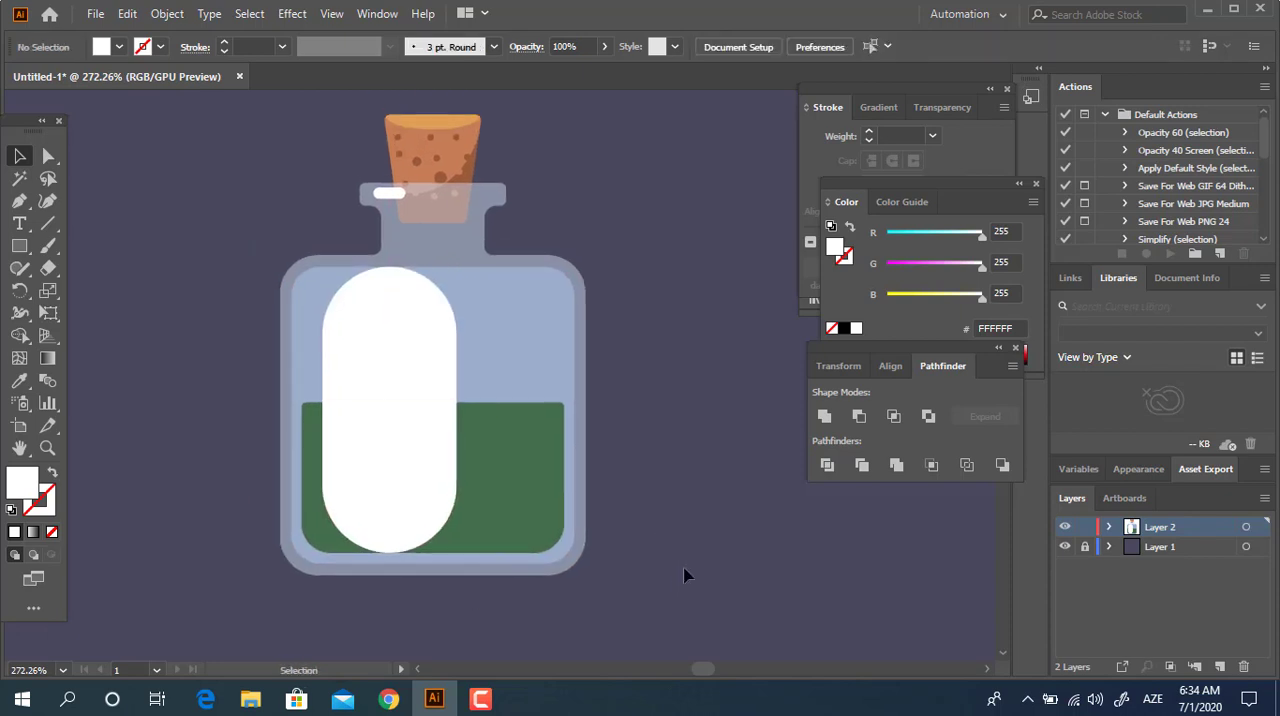
# Select the white pill, the green liquid and the inner glass shape, and divide them where they overlap.
pyautogui.click(400, 487)
pyautogui.keyDown('shift'); pyautogui.click(513, 482); pyautogui.keyUp('shift')
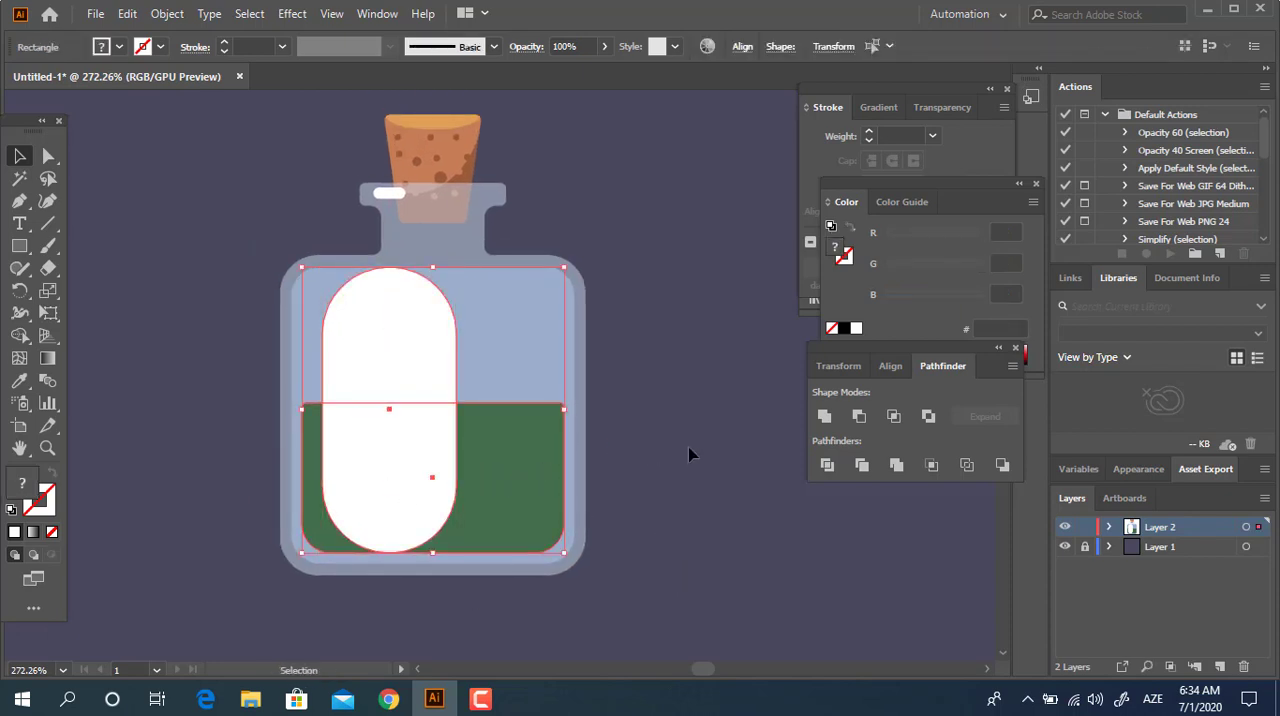
pyautogui.click(711, 517)
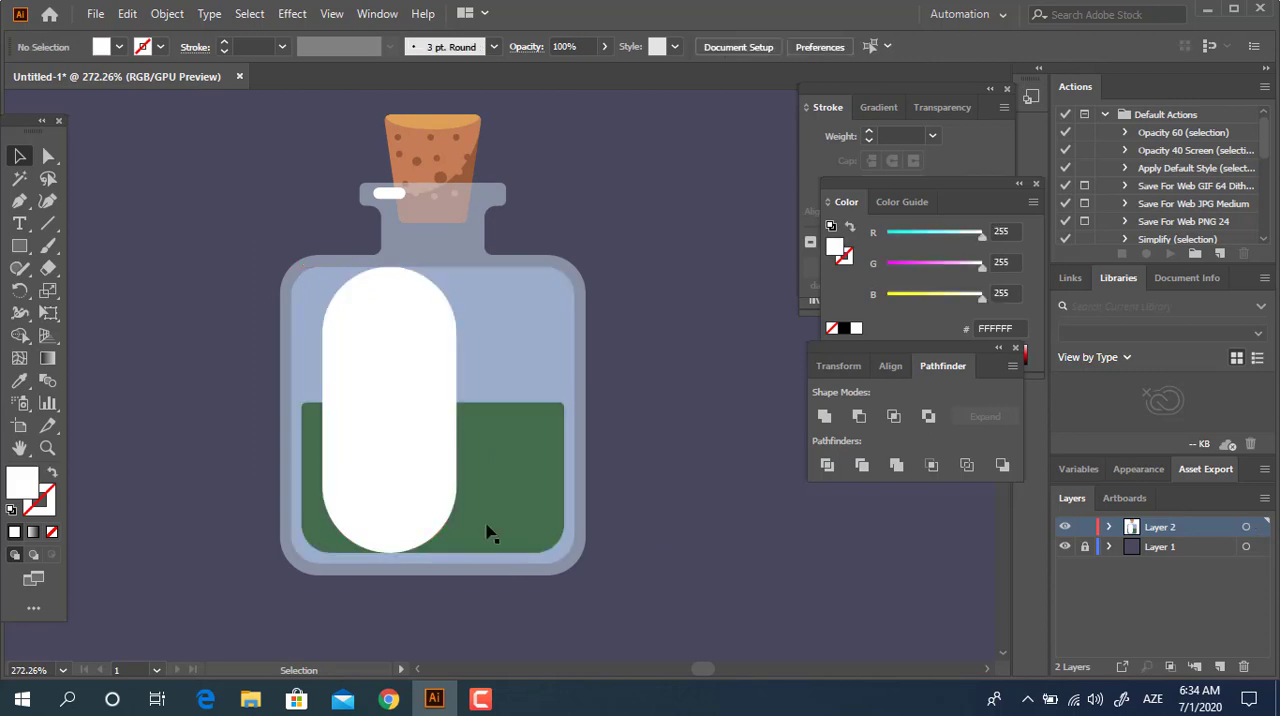
pyautogui.click(545, 508)
pyautogui.keyDown('shift'); pyautogui.click(423, 477); pyautogui.keyUp('shift')
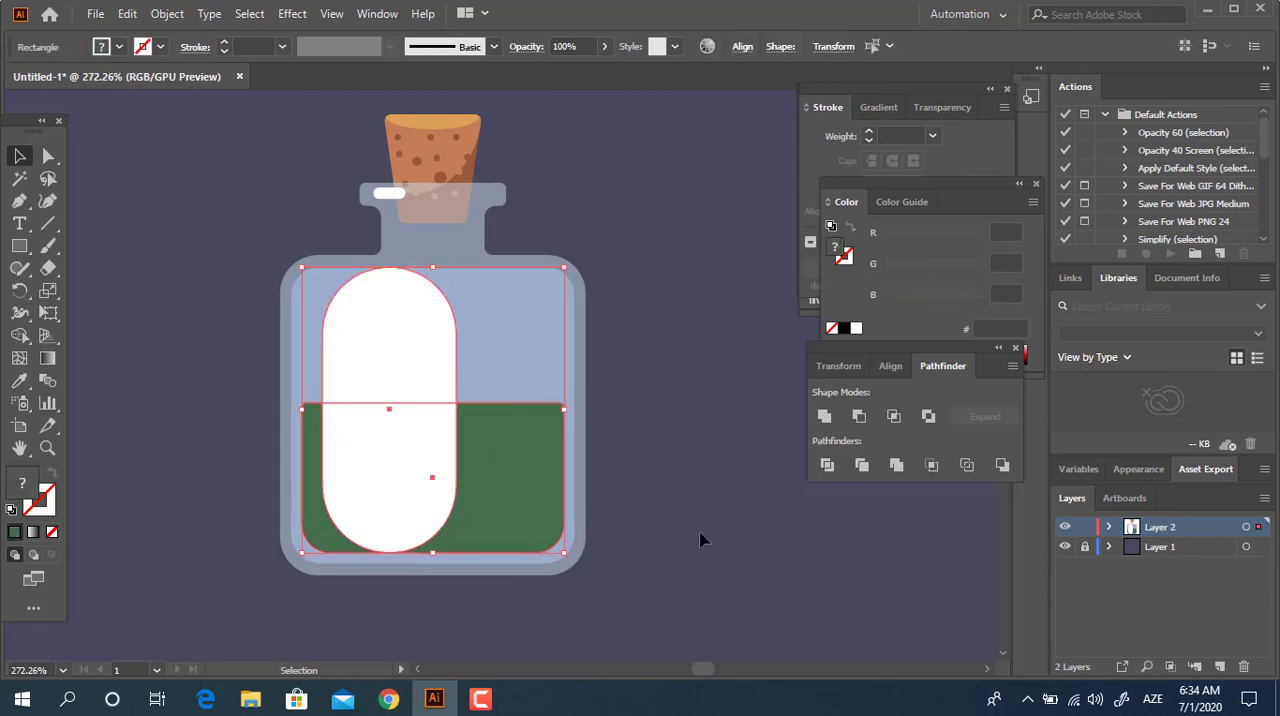
pyautogui.click(826, 466)
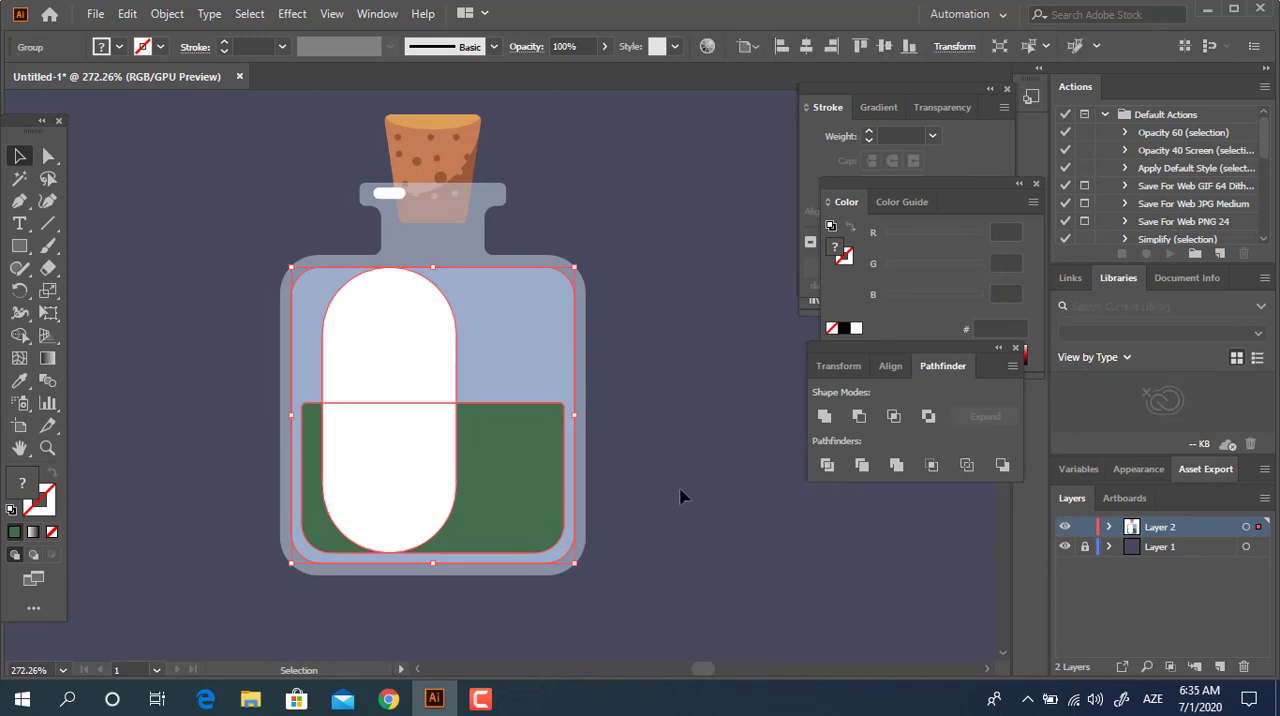
# Isolate the divided group and recolor the pill's lower piece over the liquid to light green 86A53A.
pyautogui.doubleClick(428, 484)
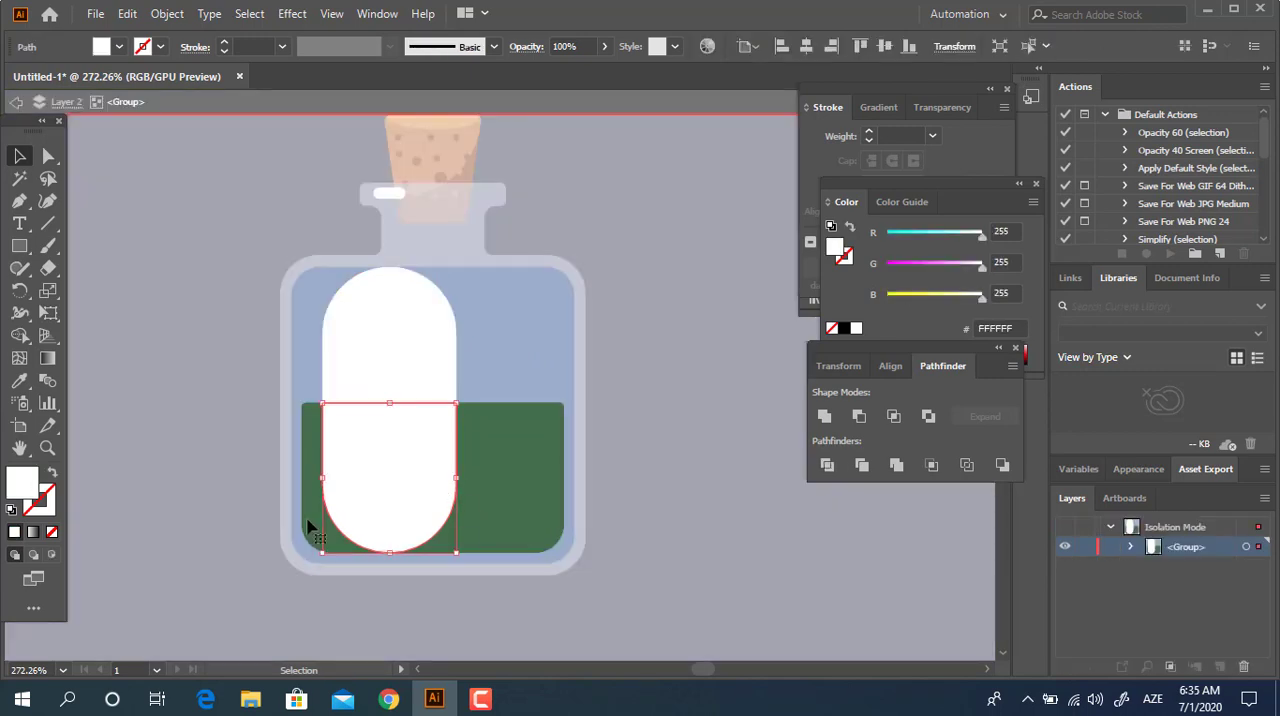
pyautogui.click(19, 382)
pyautogui.click(537, 471)
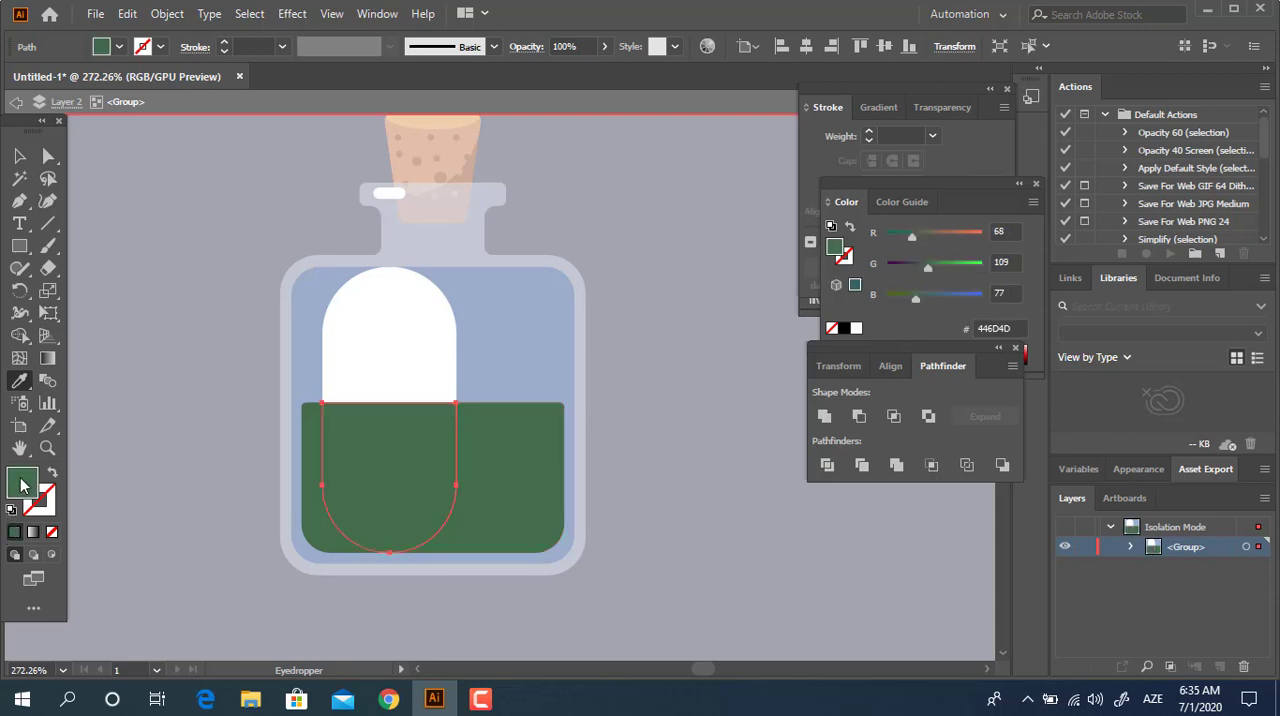
pyautogui.doubleClick(22, 485)
pyautogui.moveTo(295, 235); pyautogui.dragTo(290, 252)
pyautogui.click(128, 147)
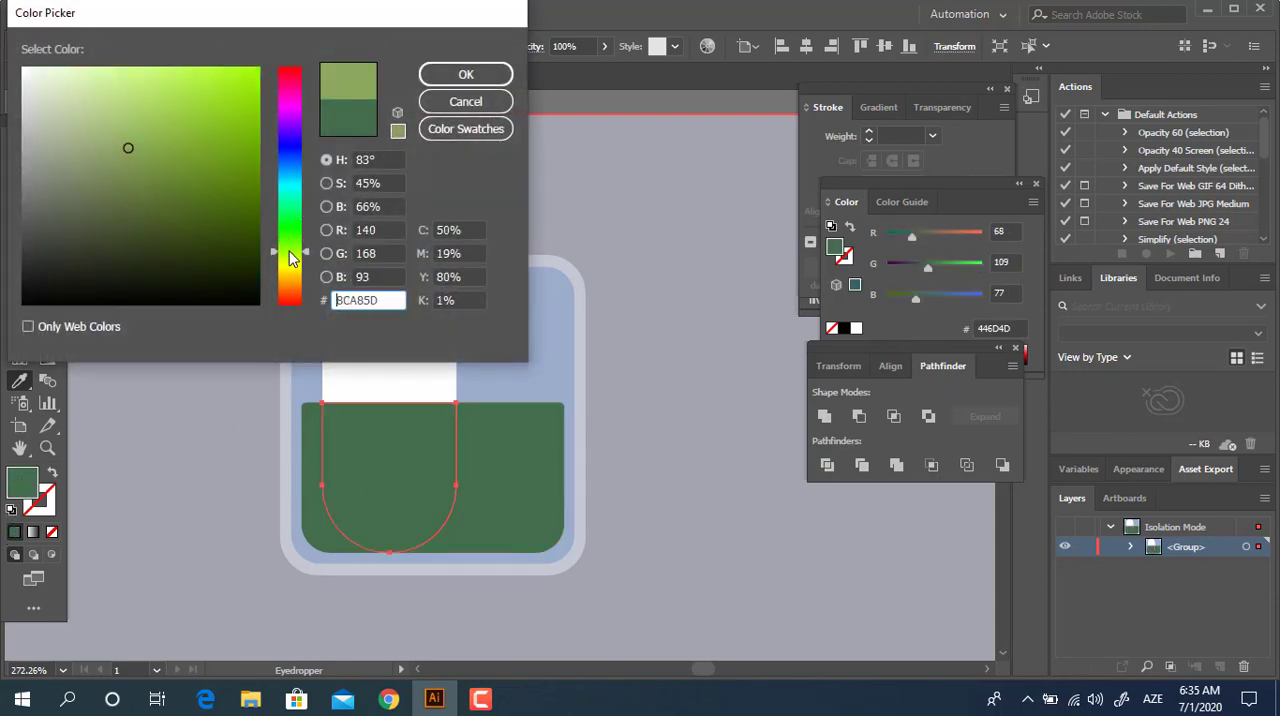
pyautogui.moveTo(153, 148); pyautogui.dragTo(176, 149)
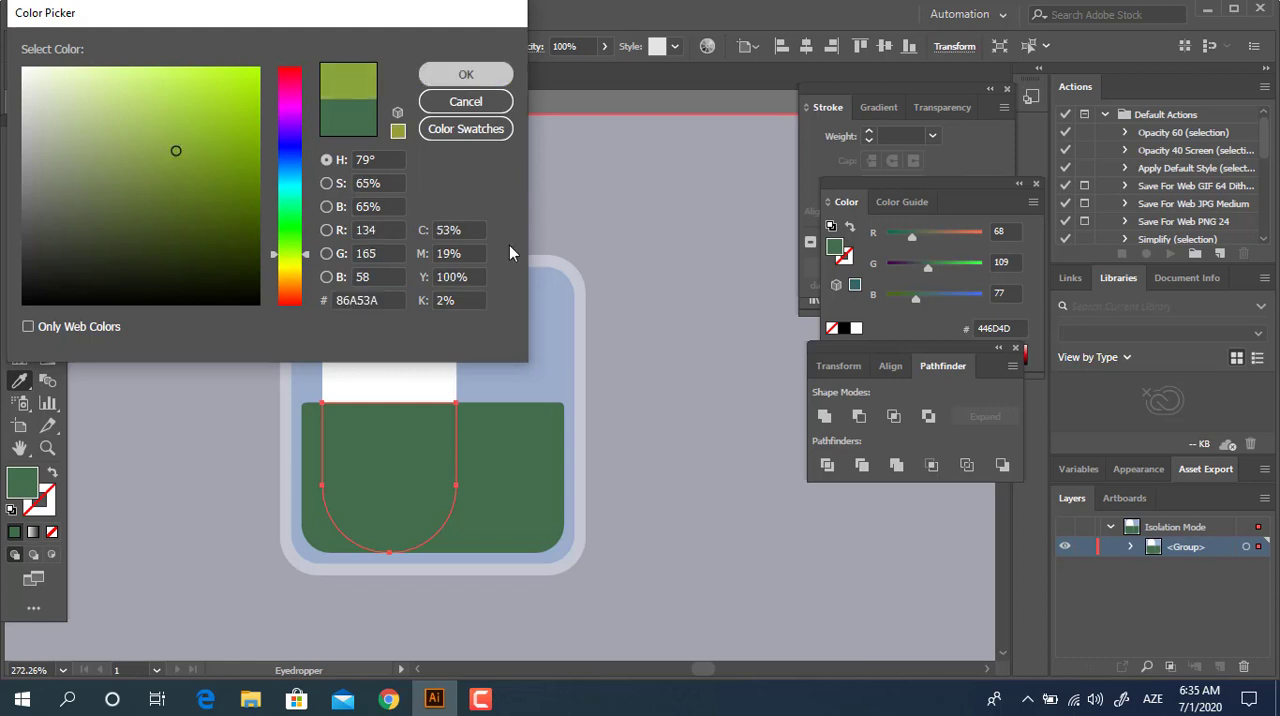
pyautogui.click(466, 74)
# Recolor the pill's upper piece to light blue CBDEF4 and exit isolation mode.
pyautogui.moveTo(531, 411); pyautogui.dragTo(537, 423)
pyautogui.click(19, 155)
pyautogui.click(358, 366)
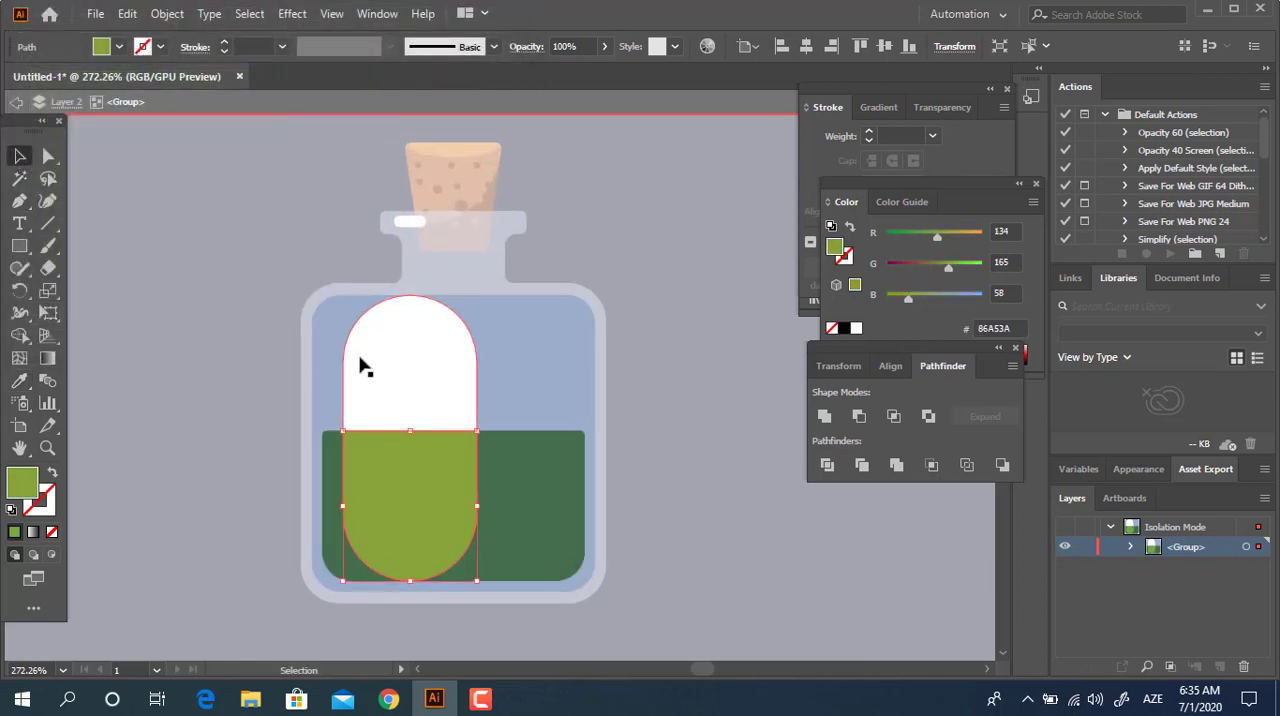
pyautogui.click(19, 381)
pyautogui.click(492, 366)
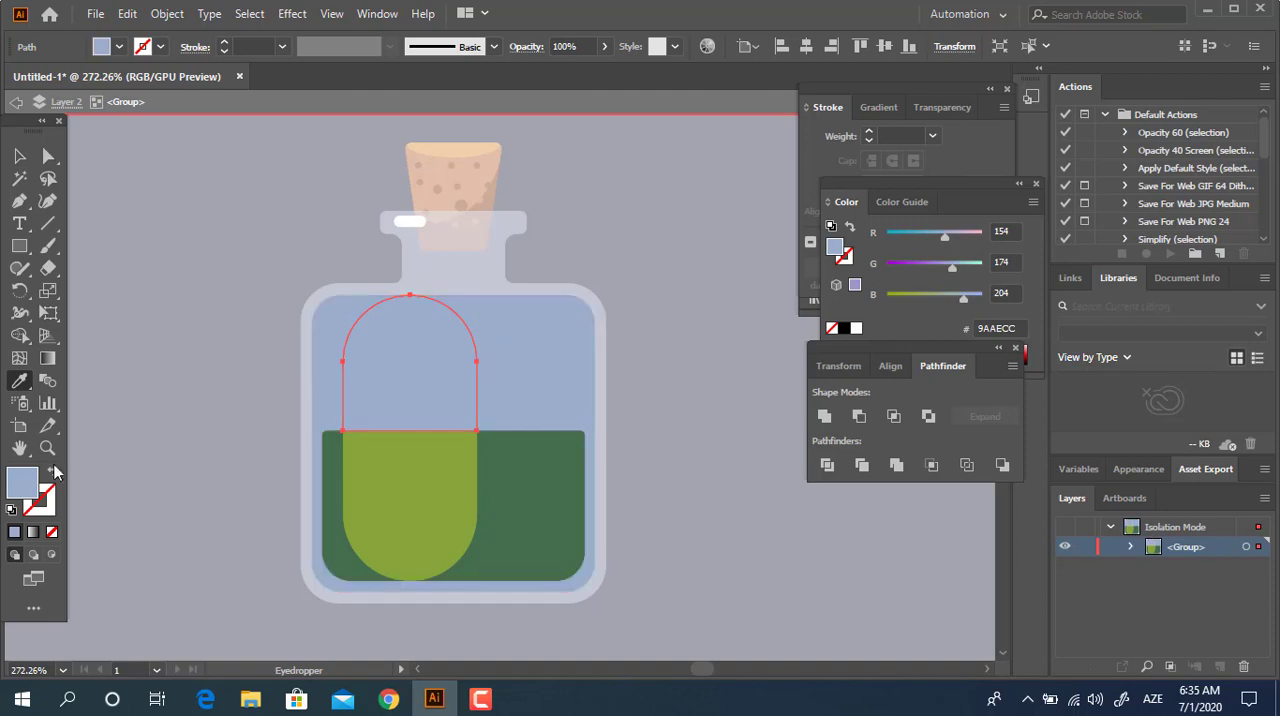
pyautogui.doubleClick(23, 485)
pyautogui.moveTo(70, 90); pyautogui.dragTo(61, 80)
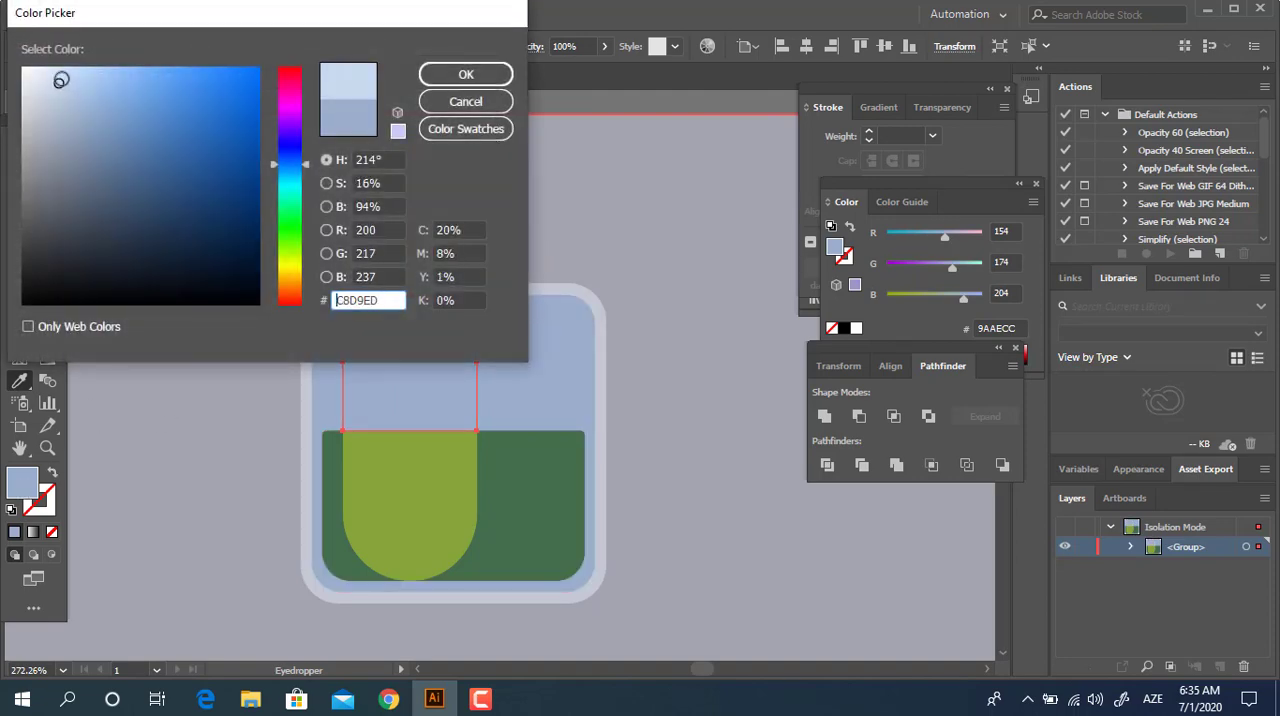
pyautogui.click(465, 75)
pyautogui.press('z')
pyautogui.moveTo(668, 347); pyautogui.dragTo(612, 380)
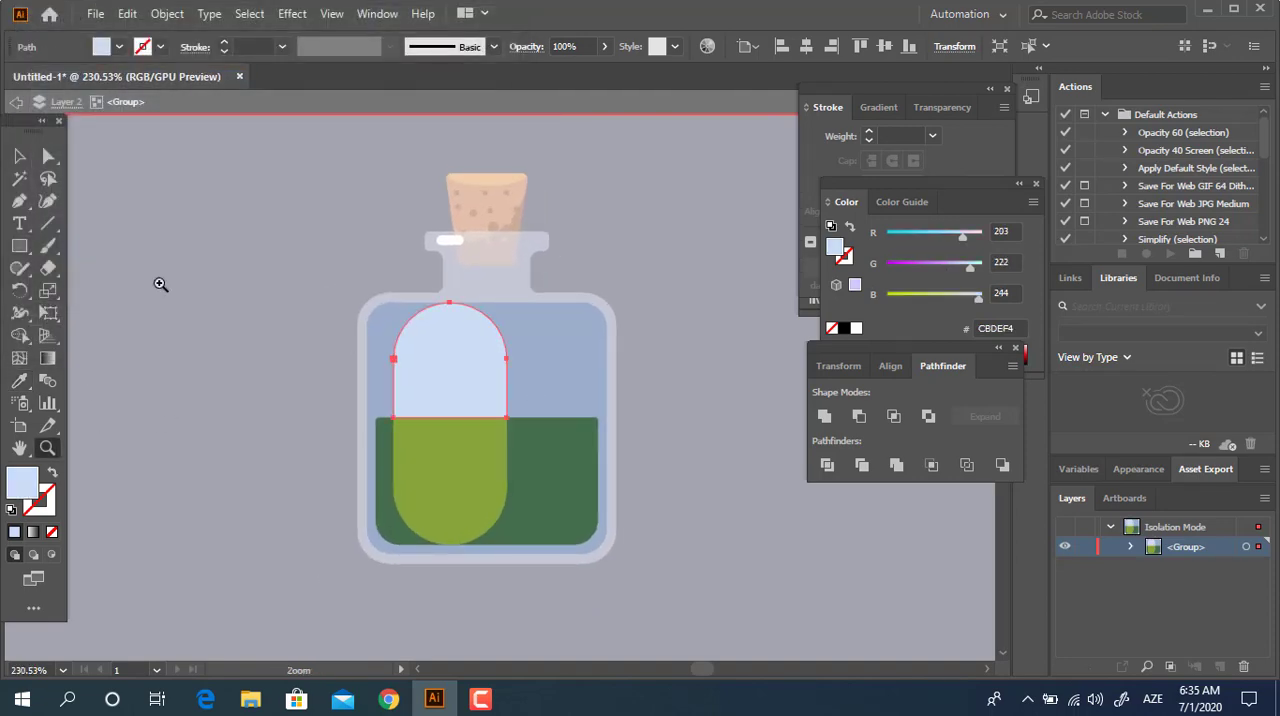
pyautogui.click(688, 466)
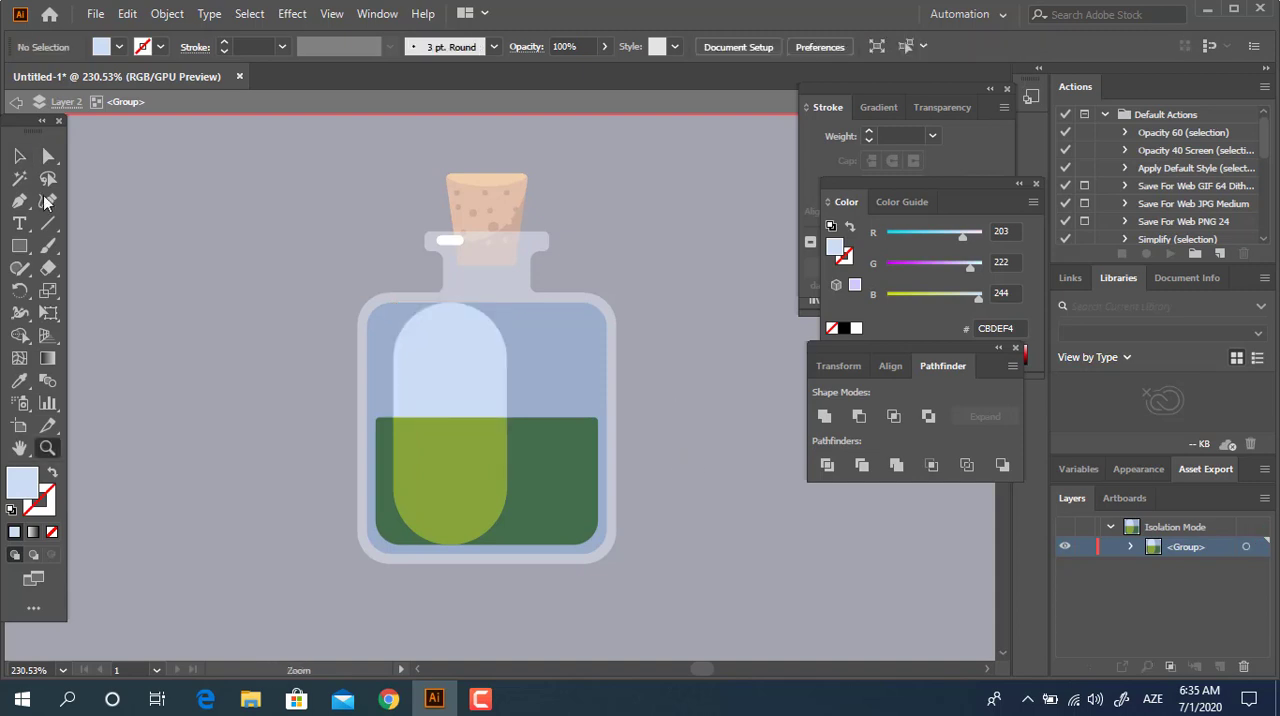
pyautogui.doubleClick(254, 286)
pyautogui.press('z')
pyautogui.moveTo(518, 352); pyautogui.dragTo(360, 376)
pyautogui.moveTo(421, 375); pyautogui.dragTo(534, 463)
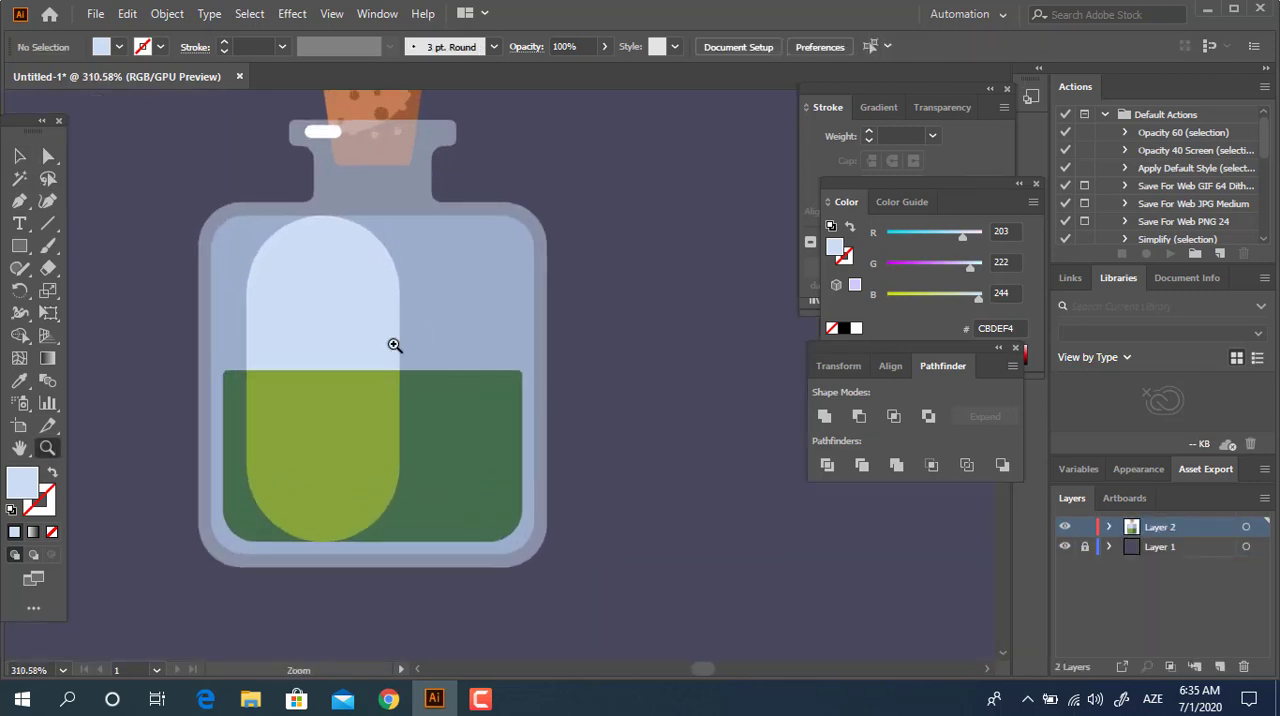
pyautogui.moveTo(394, 346); pyautogui.dragTo(400, 452)
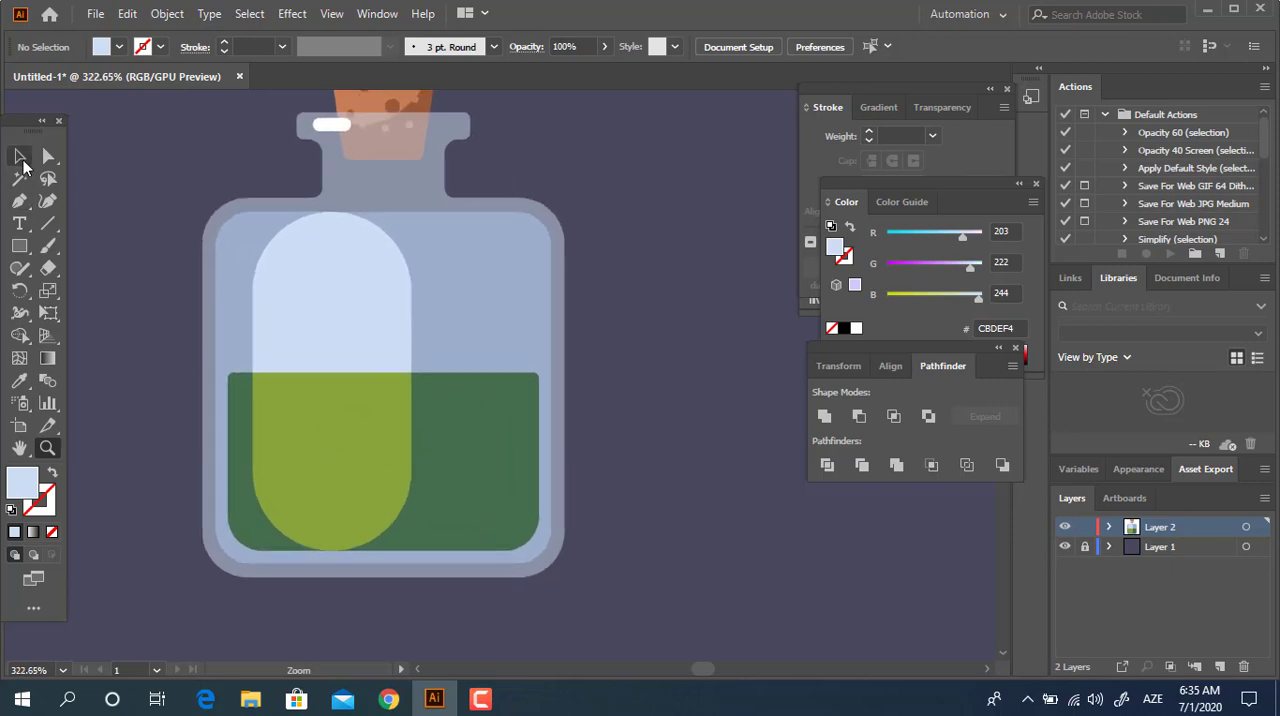
pyautogui.click(20, 156)
pyautogui.click(491, 459)
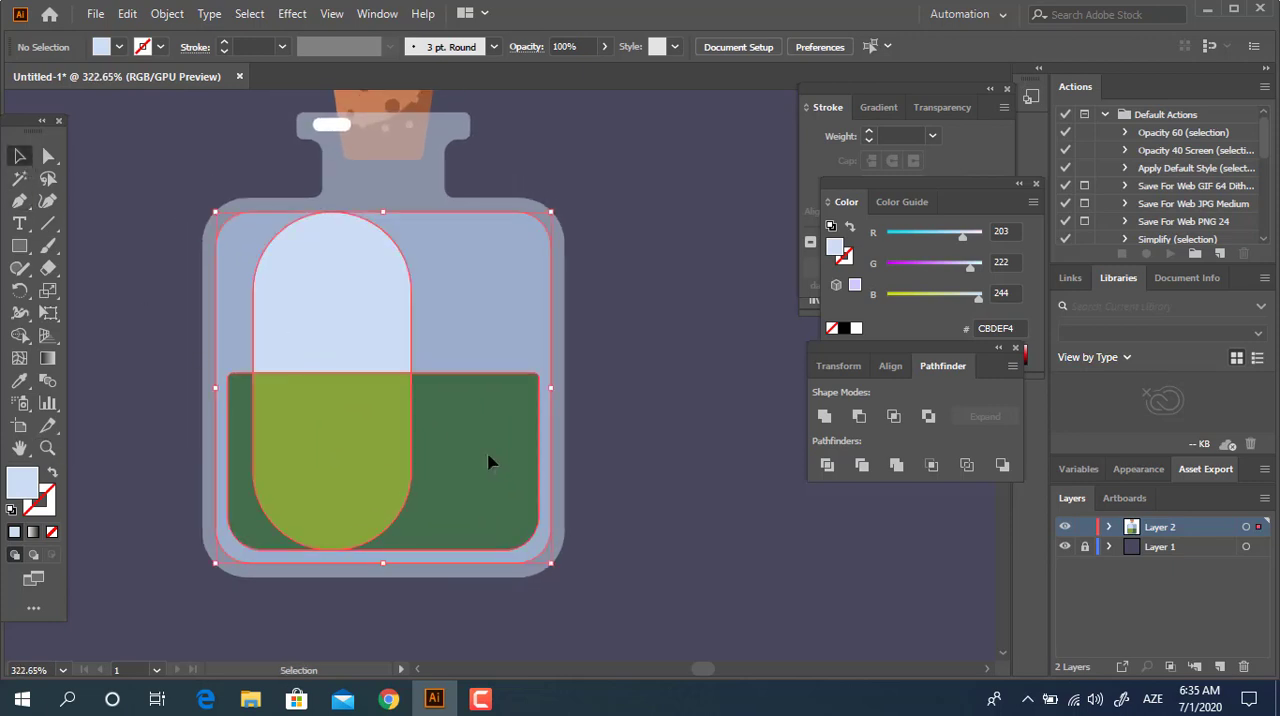
pyautogui.click(712, 538)
# Draw a circle on the pill's light green lower piece and fill it with the liquid's dark green 446D4D.
pyautogui.press('z')
pyautogui.moveTo(368, 434); pyautogui.dragTo(413, 459)
pyautogui.moveTo(499, 449); pyautogui.dragTo(604, 465)
pyautogui.moveTo(604, 470); pyautogui.dragTo(645, 484)
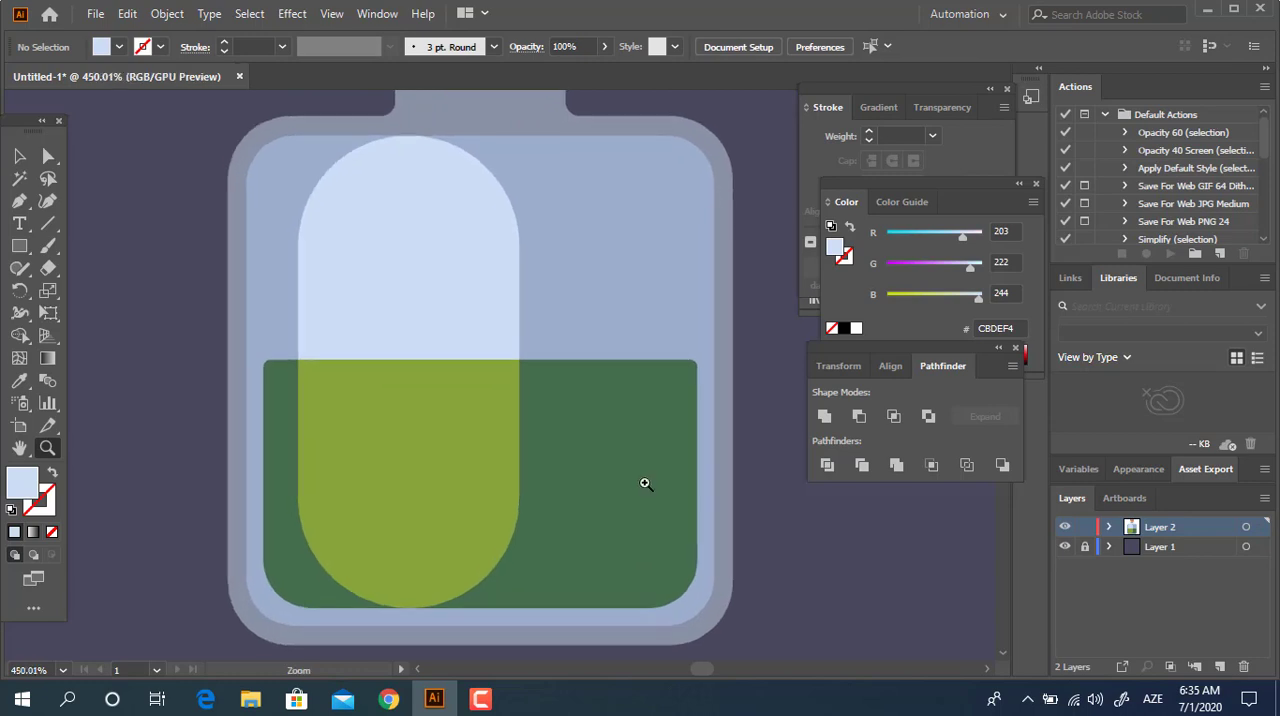
pyautogui.moveTo(20, 258); pyautogui.dragTo(100, 289)
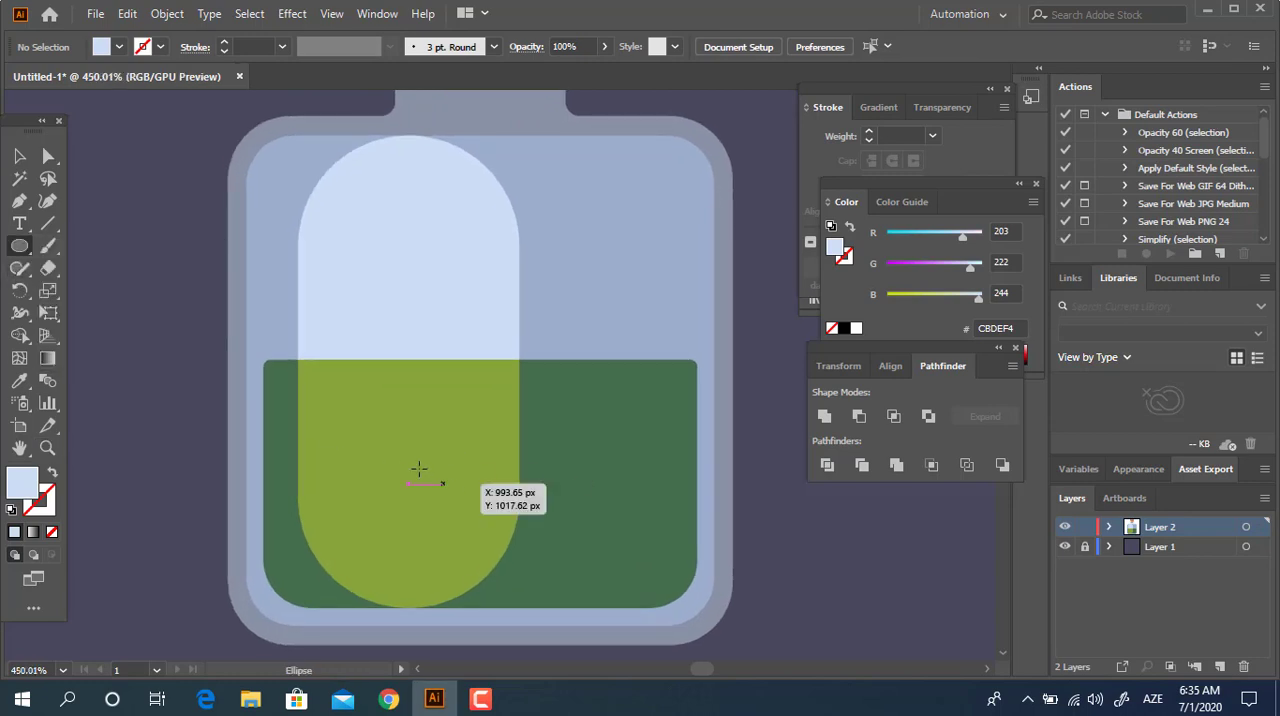
pyautogui.moveTo(420, 471); pyautogui.dragTo(458, 513)
pyautogui.click(19, 380)
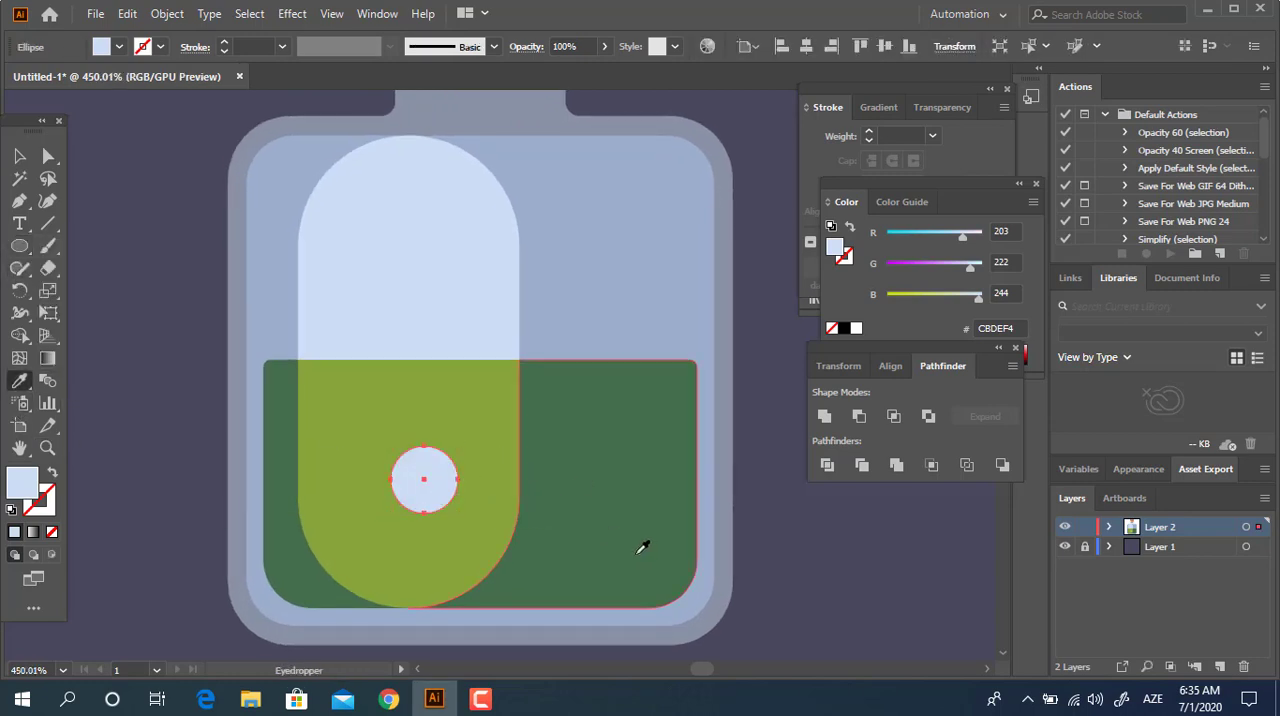
pyautogui.click(643, 545)
# Duplicate the dark green circle into two smaller bubbles of different sizes beside it on the light green pill piece.
pyautogui.click(19, 163)
pyautogui.moveTo(435, 484); pyautogui.dragTo(381, 451)
pyautogui.click(917, 640)
pyautogui.click(814, 602)
pyautogui.moveTo(762, 585); pyautogui.dragTo(713, 517)
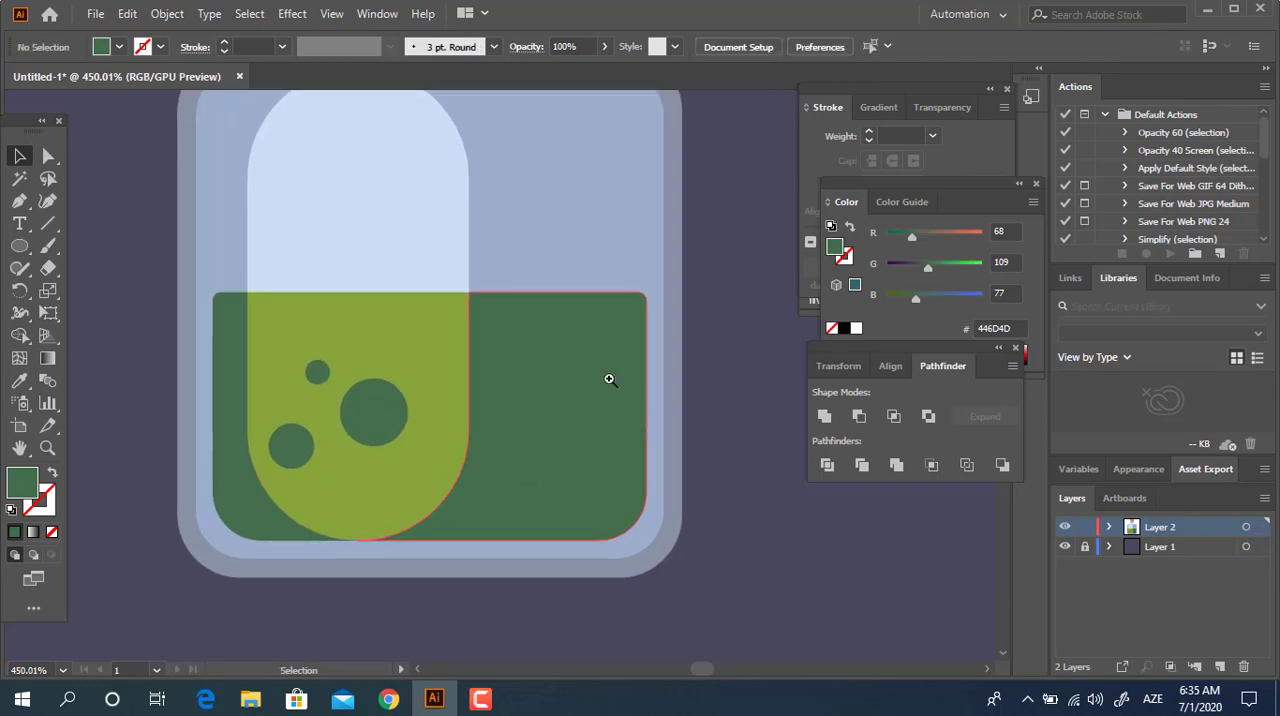
# Copy the large dark green bubble to the dark liquid beside the pill and recolor the copy to light green 86A53A.
pyautogui.press('z')
pyautogui.moveTo(577, 373); pyautogui.dragTo(442, 374)
pyautogui.moveTo(442, 376); pyautogui.dragTo(360, 413)
pyautogui.moveTo(386, 378); pyautogui.dragTo(486, 378)
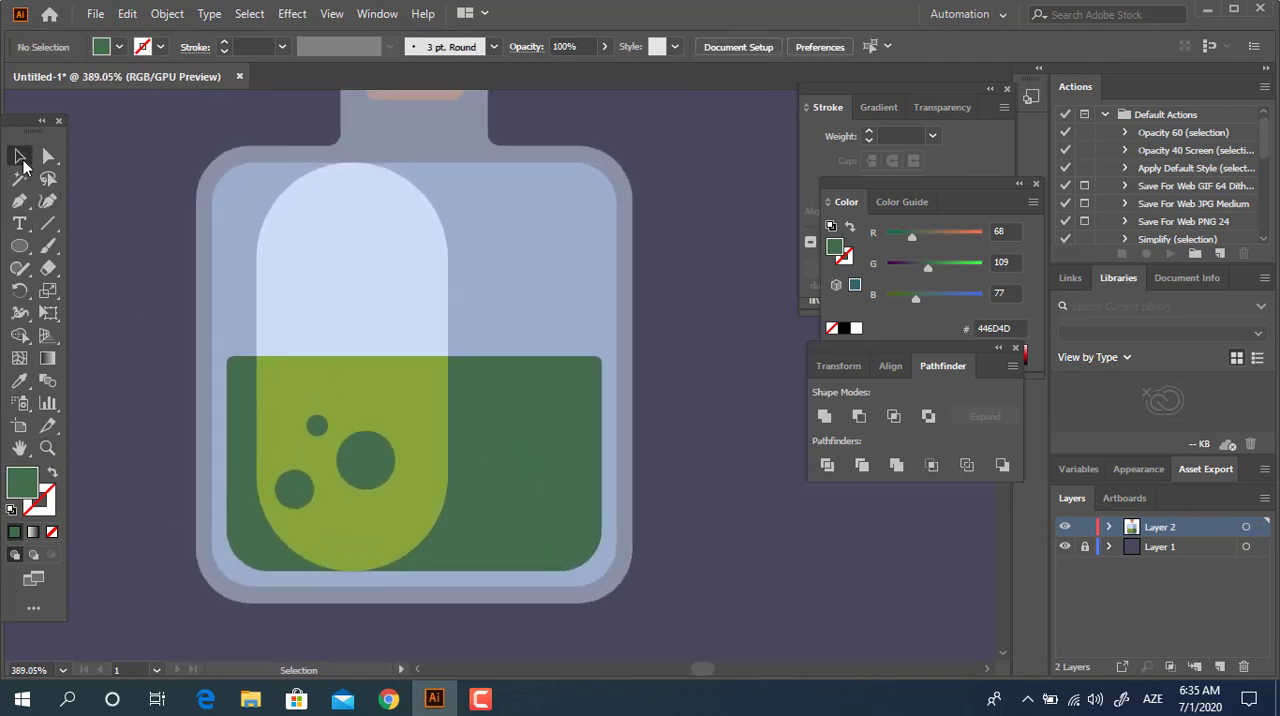
pyautogui.moveTo(366, 459); pyautogui.dragTo(510, 355)
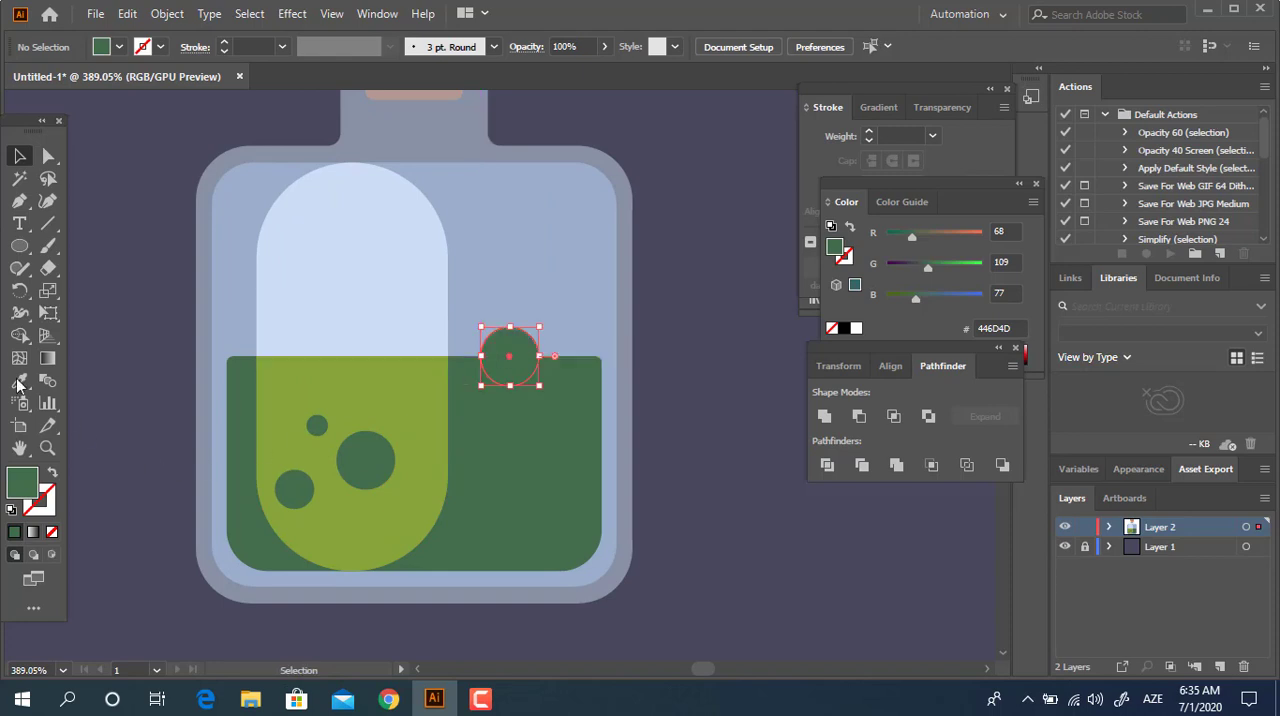
pyautogui.click(20, 382)
pyautogui.click(392, 406)
pyautogui.press('v')
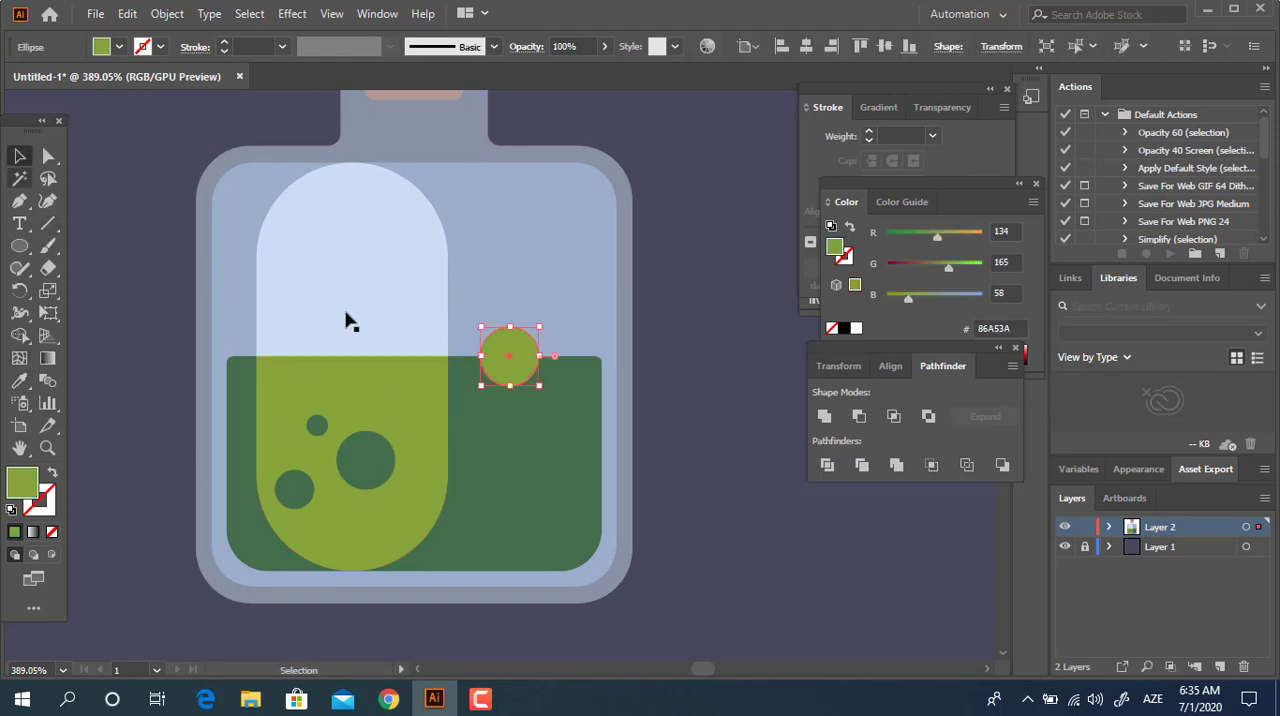
# Arrange light green bubbles in the dark liquid: a large one near the bottom, a medium and a small one above, and a medium one centred on the surface line.
pyautogui.moveTo(510, 386); pyautogui.dragTo(659, 445)
pyautogui.click(600, 520)
pyautogui.click(575, 420)
pyautogui.press('z')
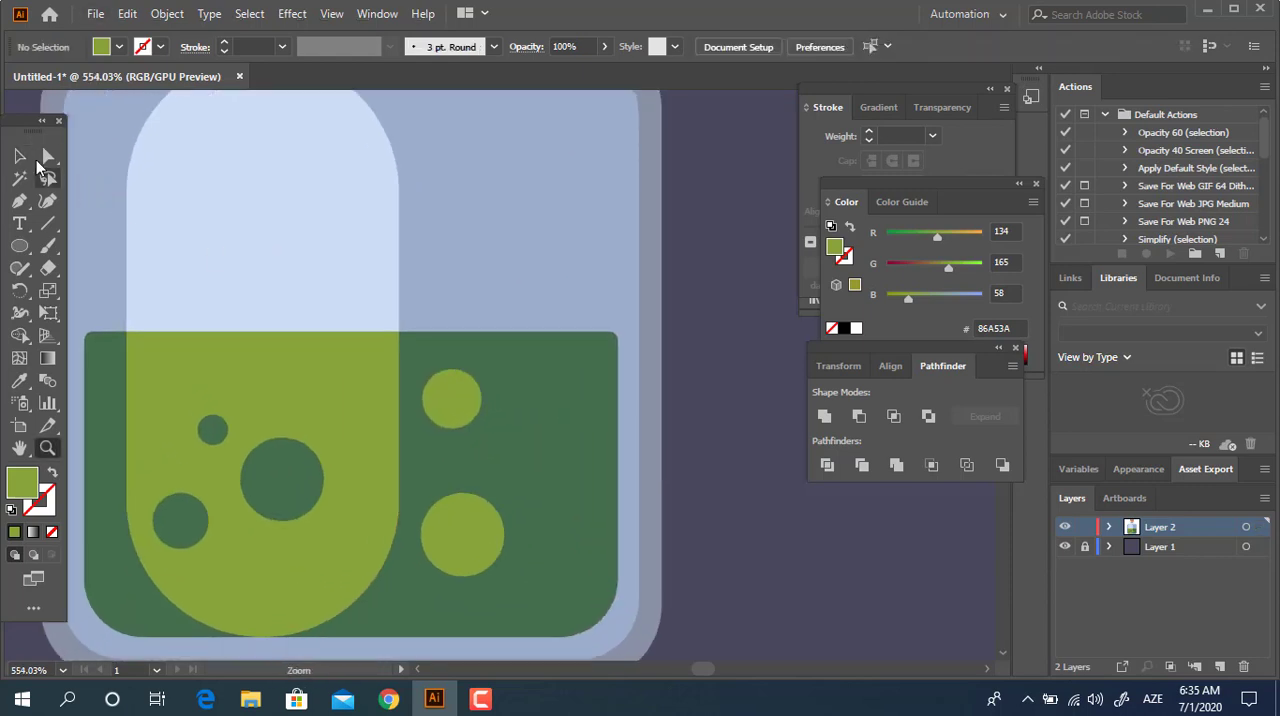
pyautogui.moveTo(481, 404); pyautogui.dragTo(640, 318)
pyautogui.click(863, 583)
# Draw a rectangle from the liquid's surface line over the surface bubble's lower half, and divide the two shapes.
pyautogui.press('z')
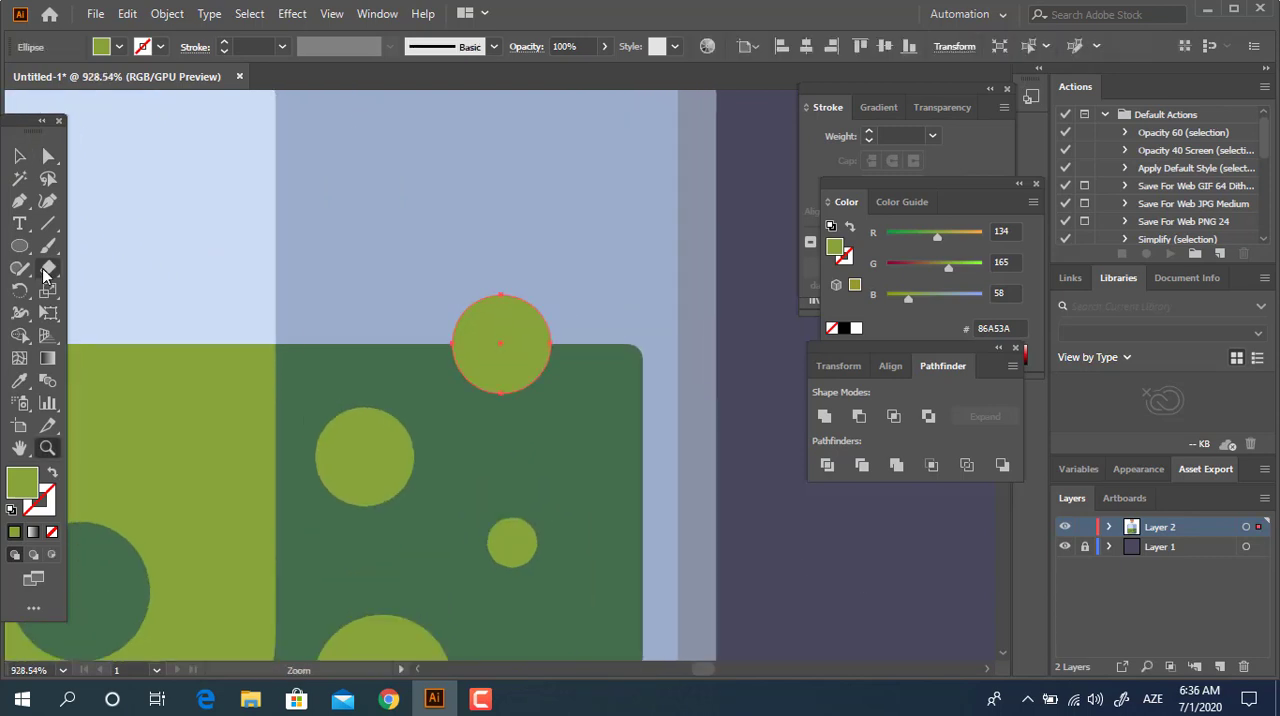
pyautogui.moveTo(17, 250); pyautogui.dragTo(80, 246)
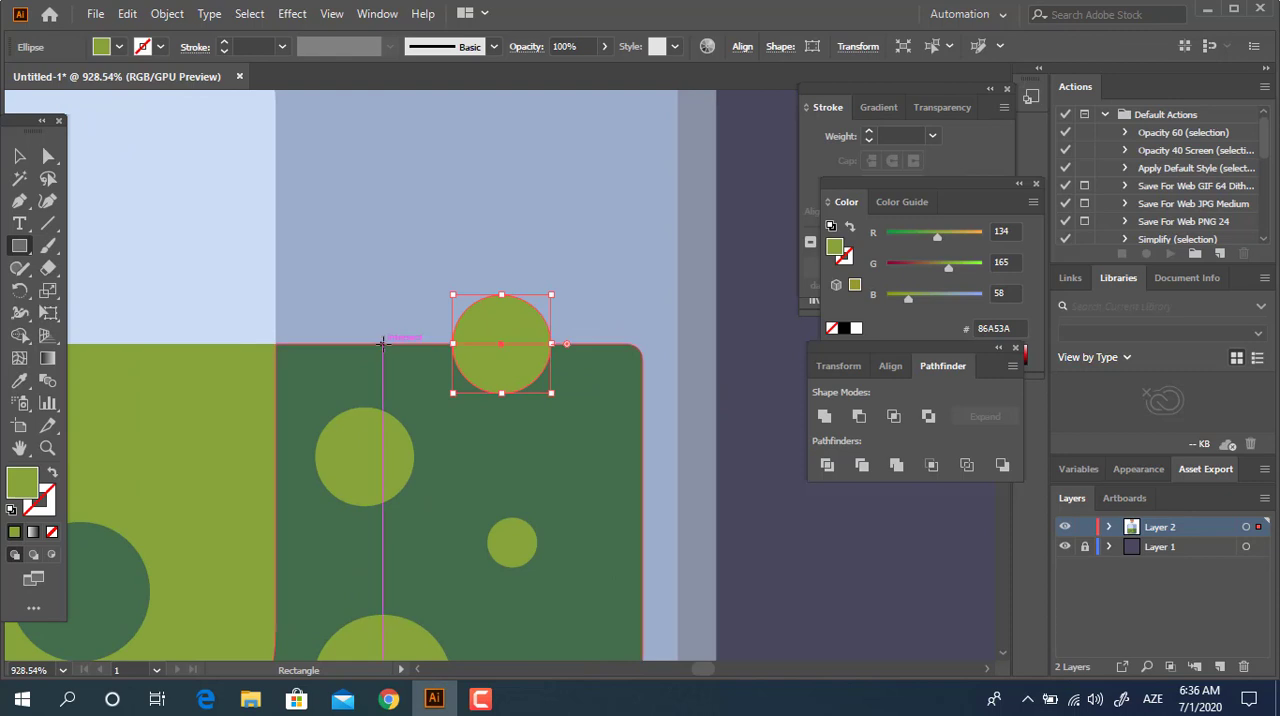
pyautogui.moveTo(382, 344); pyautogui.dragTo(596, 430)
pyautogui.press('v')
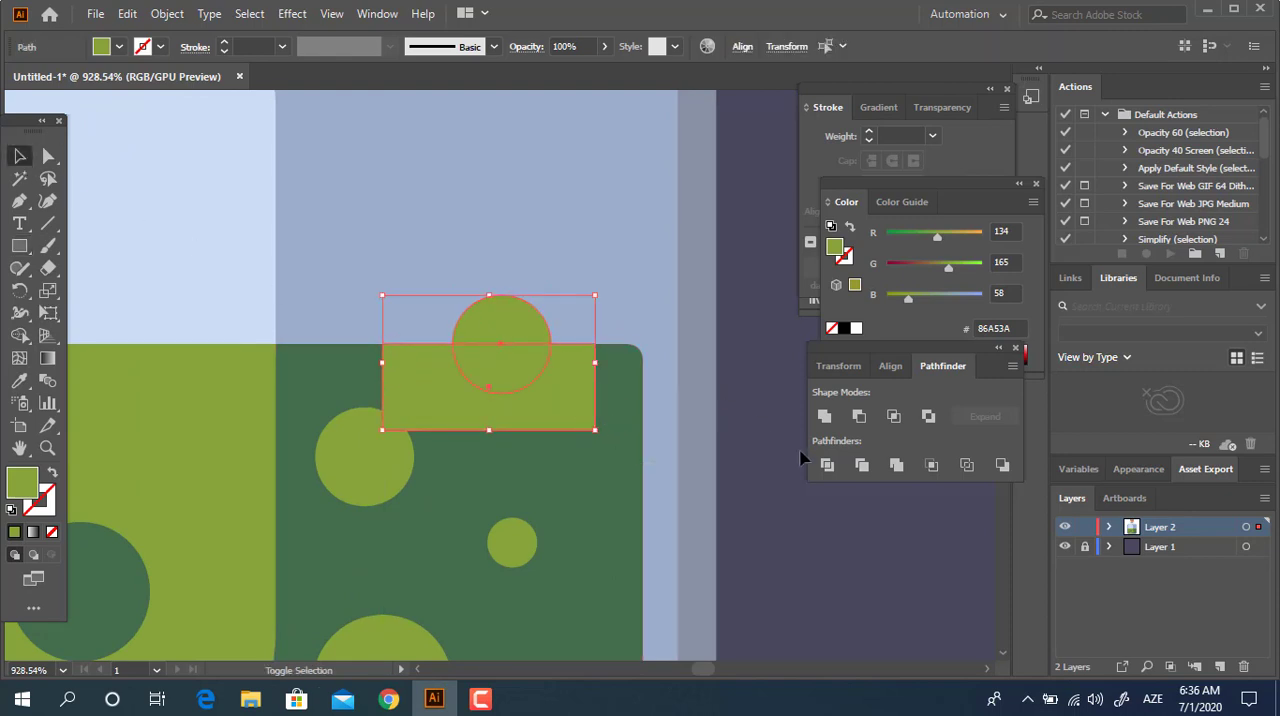
pyautogui.click(828, 466)
# Isolate the divided group, delete the bubble's lower half and the rectangle remainder, and exit isolation mode.
pyautogui.doubleClick(553, 384)
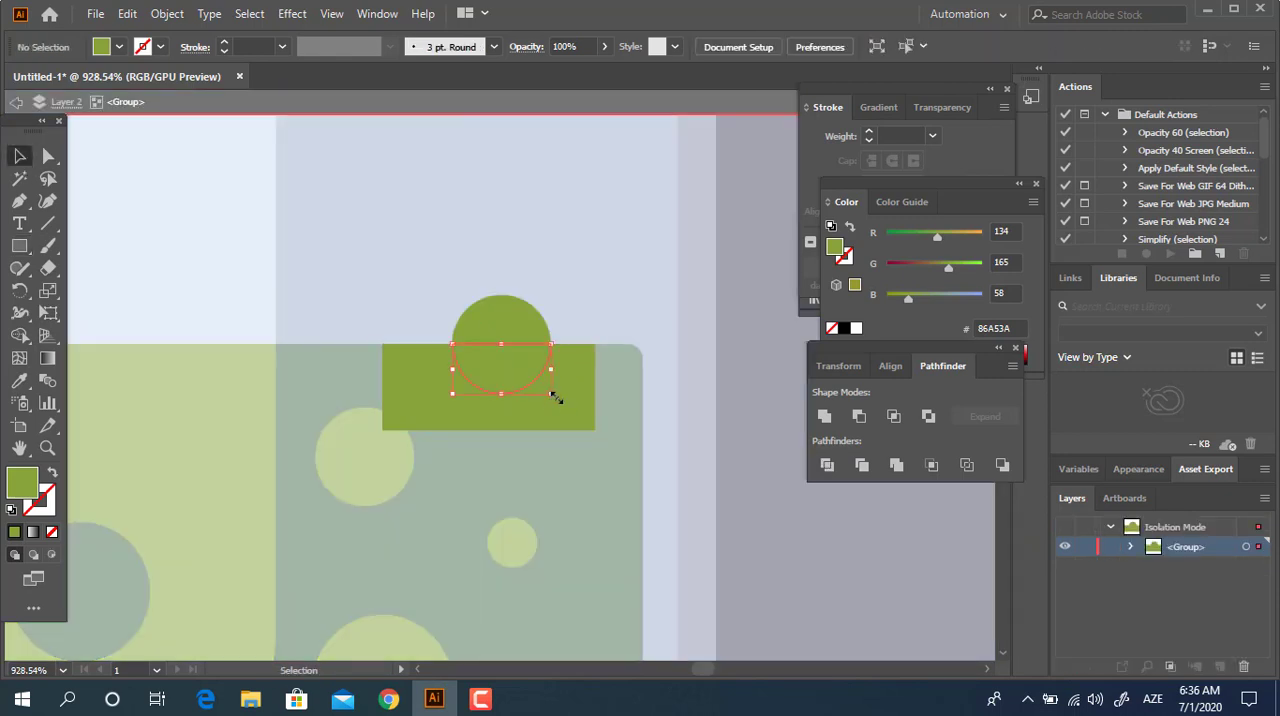
pyautogui.click(573, 420)
pyautogui.press('Delete')
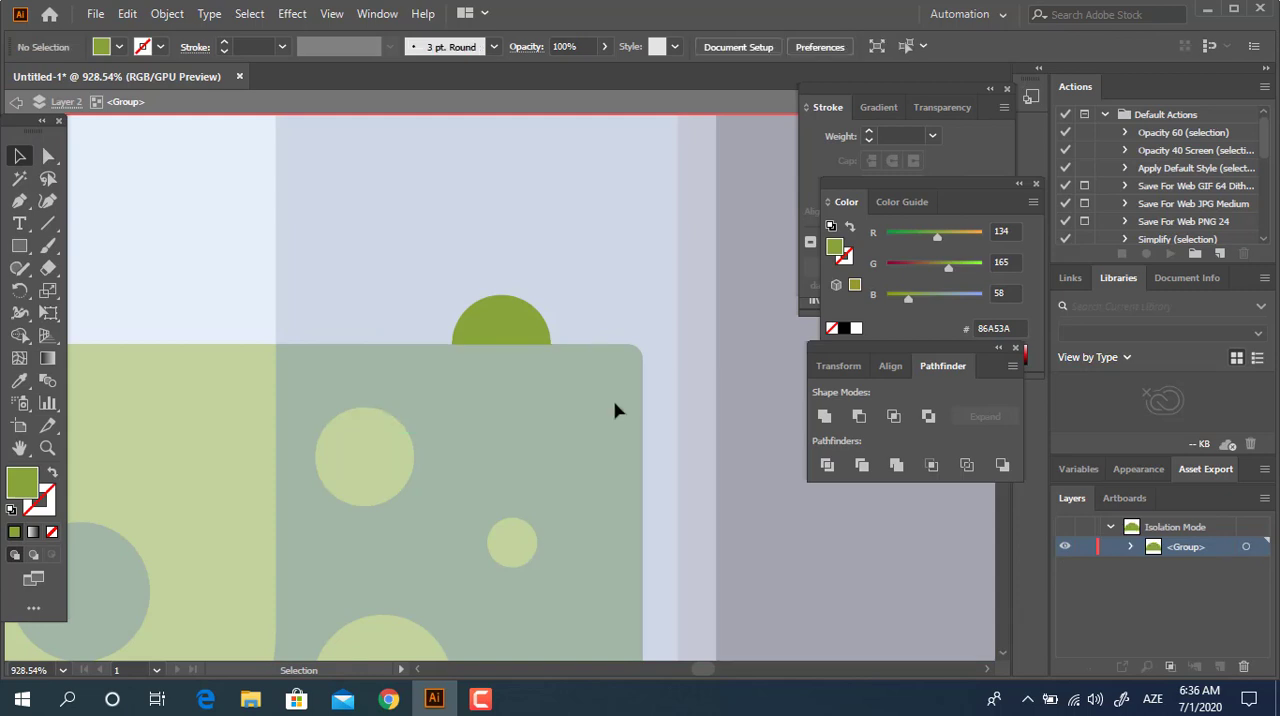
pyautogui.doubleClick(752, 600)
# Draw a tiny highlight circle on the half bubble above the liquid and fill it with bright green B9D856.
pyautogui.press('z')
pyautogui.moveTo(594, 288); pyautogui.dragTo(330, 304)
pyautogui.moveTo(530, 331); pyautogui.dragTo(521, 363)
pyautogui.moveTo(481, 314); pyautogui.dragTo(602, 324)
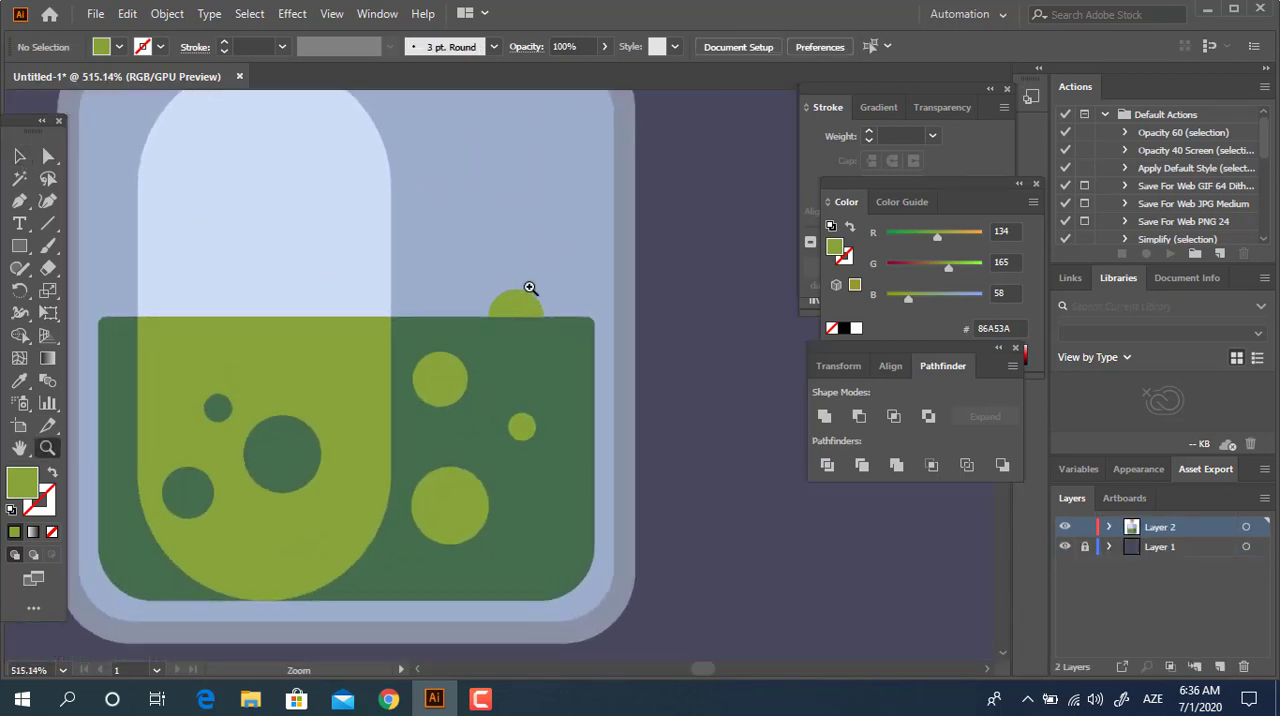
pyautogui.moveTo(520, 284); pyautogui.dragTo(653, 290)
pyautogui.click(20, 247)
pyautogui.click(109, 291)
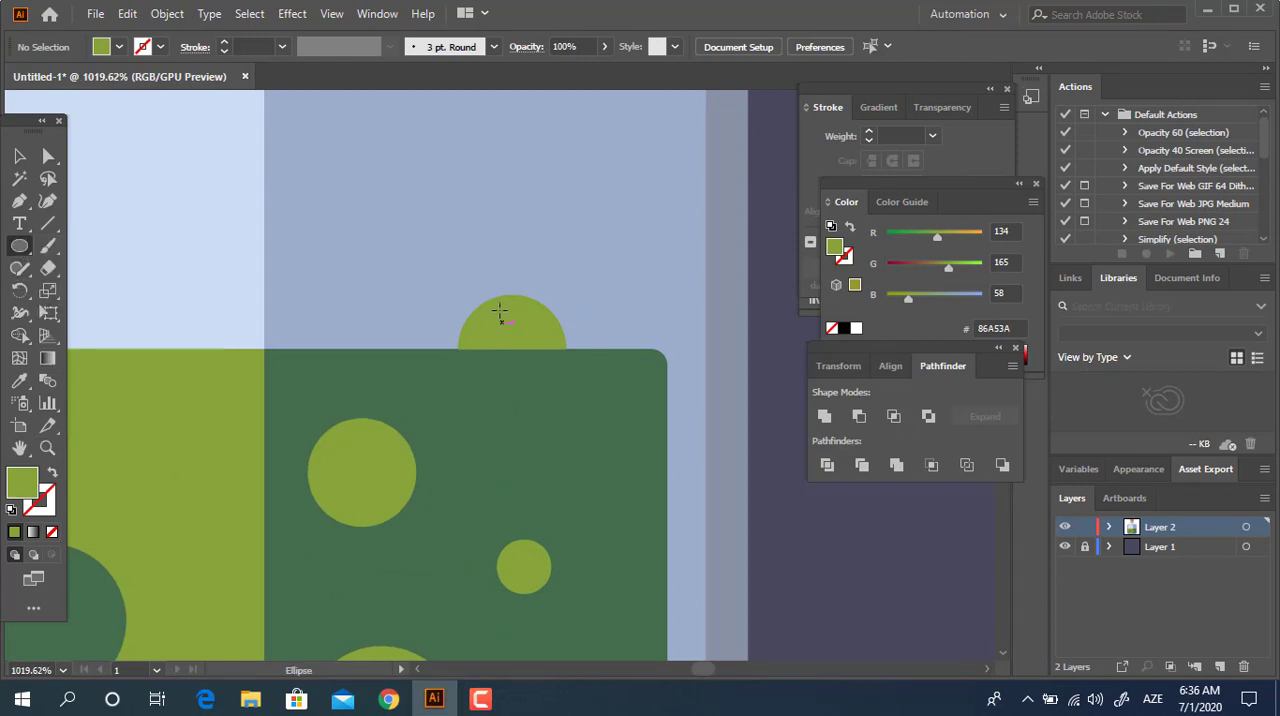
pyautogui.moveTo(499, 312); pyautogui.dragTo(515, 325)
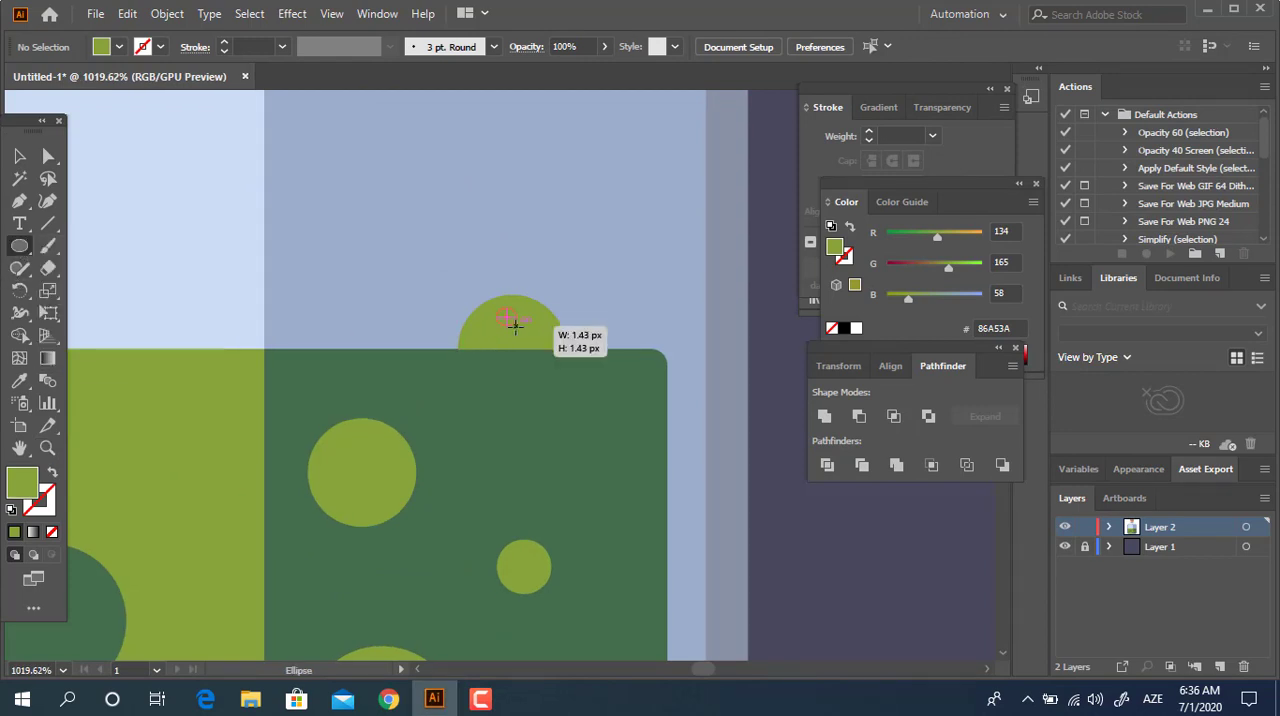
pyautogui.doubleClick(22, 483)
pyautogui.click(165, 103)
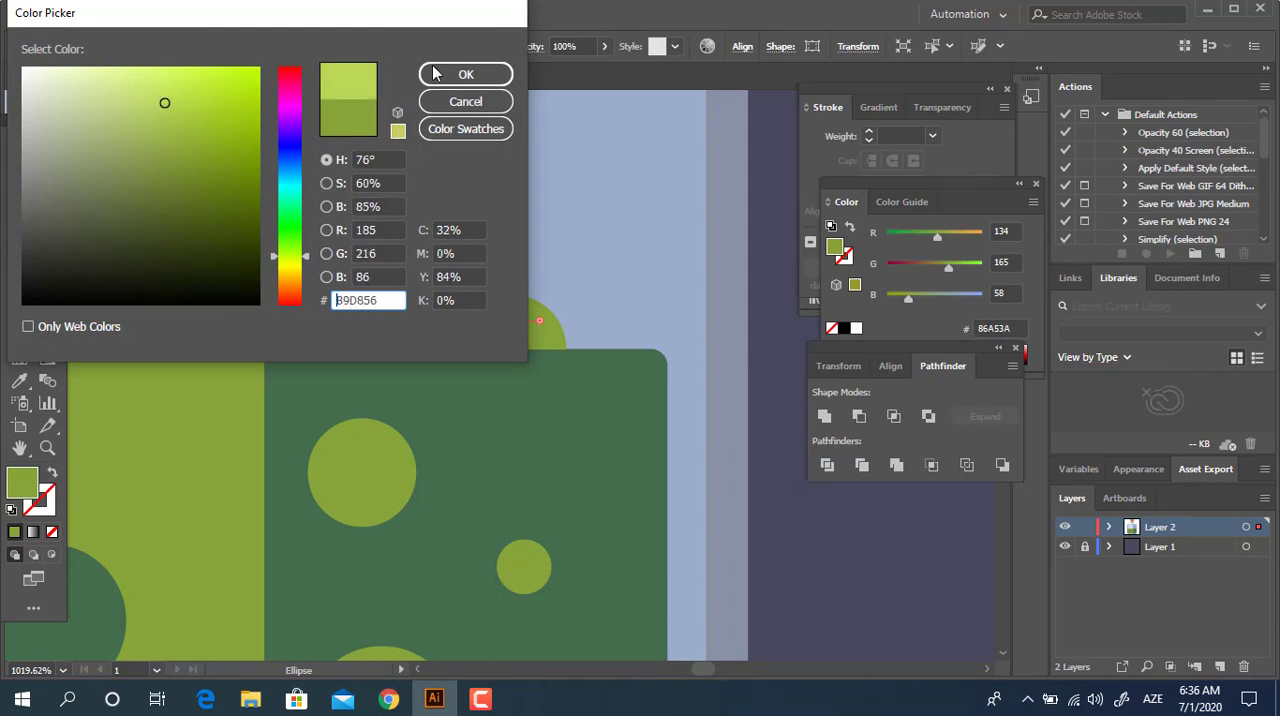
pyautogui.click(440, 77)
# Move the highlight circle slightly left on the half bubble and deselect it.
pyautogui.press('z')
pyautogui.moveTo(523, 321); pyautogui.dragTo(612, 324)
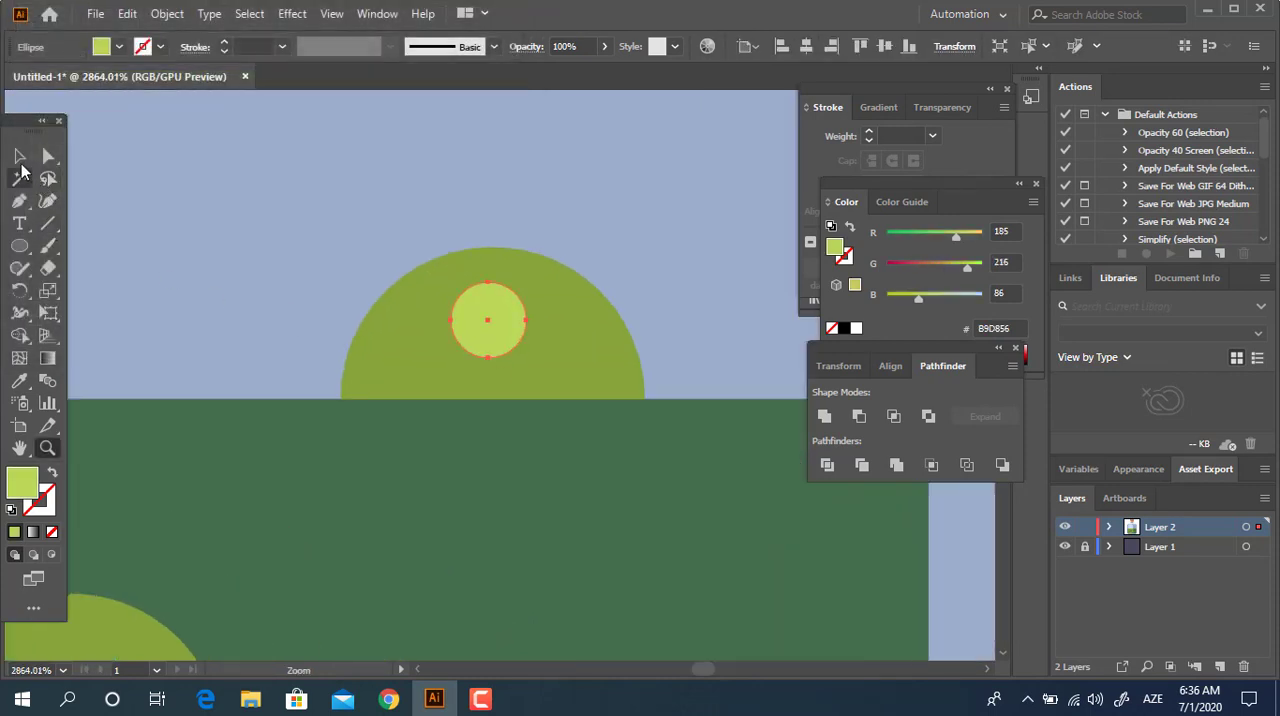
pyautogui.click(20, 158)
pyautogui.moveTo(509, 330); pyautogui.dragTo(469, 325)
pyautogui.press('z')
pyautogui.moveTo(559, 316); pyautogui.dragTo(240, 318)
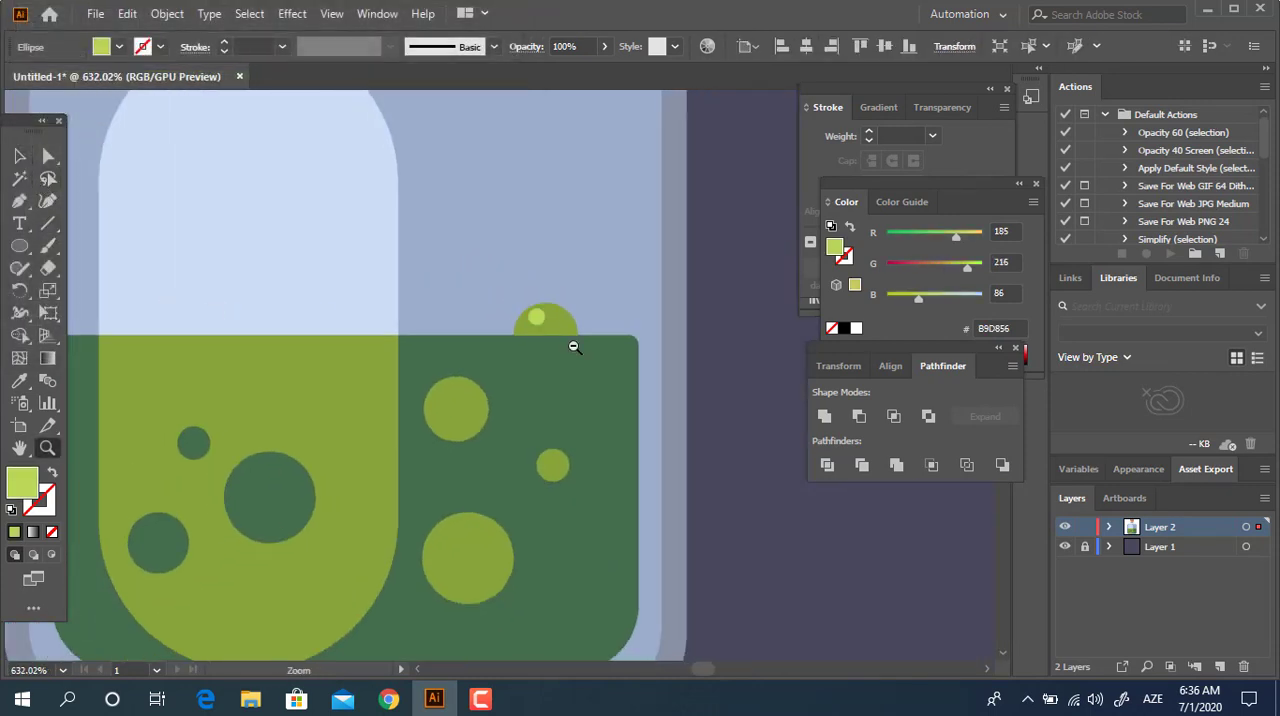
pyautogui.keyDown('alt'); pyautogui.click(573, 346); pyautogui.keyUp('alt')
pyautogui.press('v')
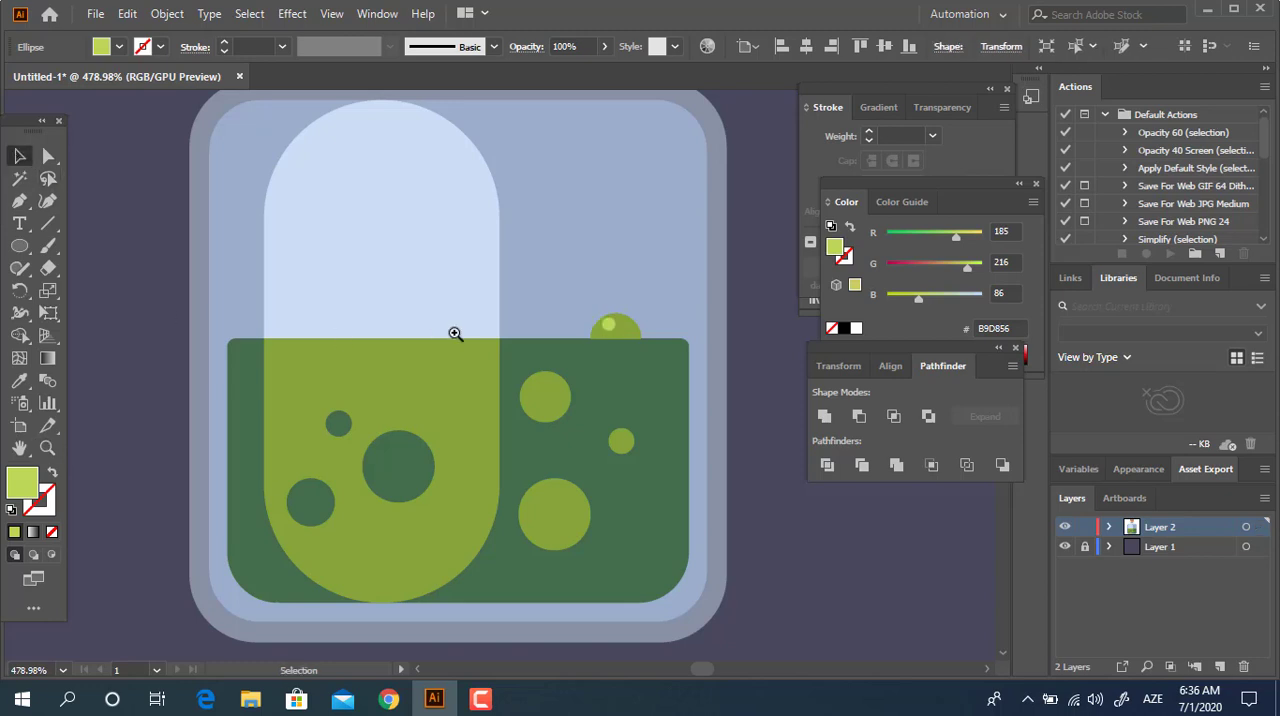
pyautogui.press('z')
pyautogui.moveTo(455, 333); pyautogui.dragTo(323, 360)
pyautogui.hotkey('ctrl', 'shift', 'a')
# Draw a large circle over the pill's right edge and the liquid surface, and fill it with pale yellow E8EFC7.
pyautogui.moveTo(506, 292); pyautogui.dragTo(466, 384)
pyautogui.moveTo(500, 458); pyautogui.dragTo(588, 497)
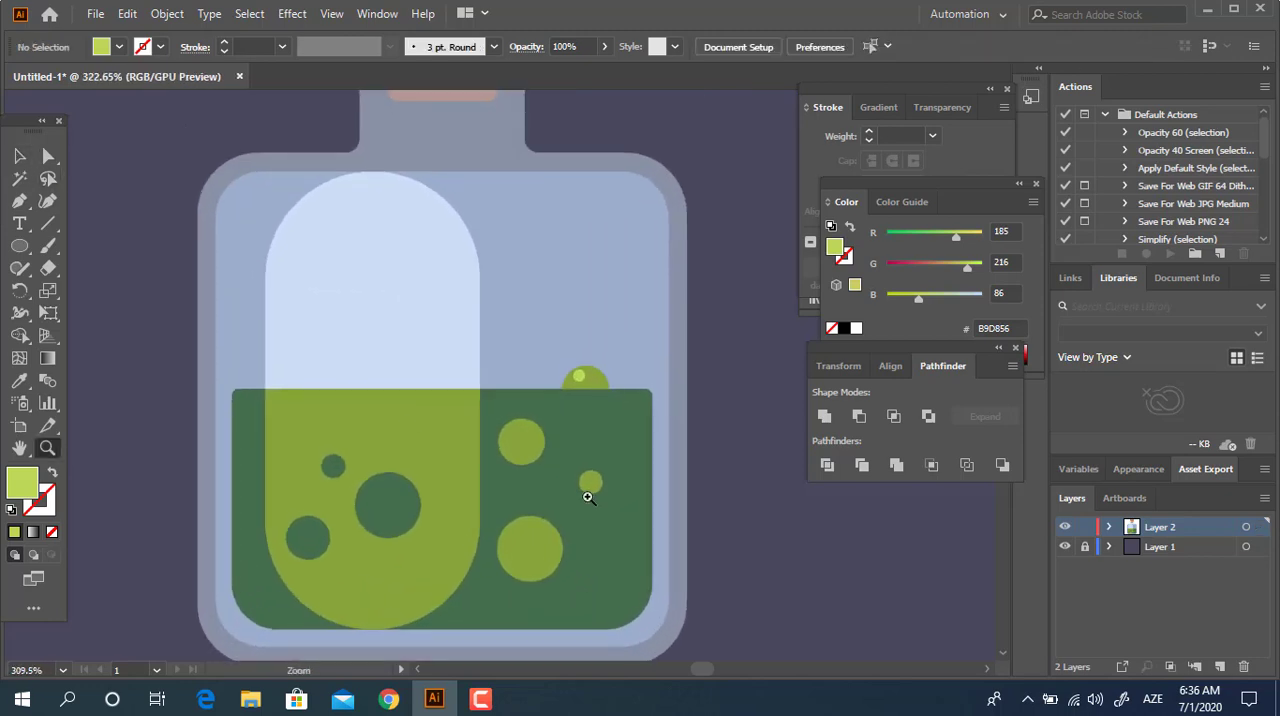
pyautogui.moveTo(388, 311); pyautogui.dragTo(512, 435)
pyautogui.doubleClick(24, 485)
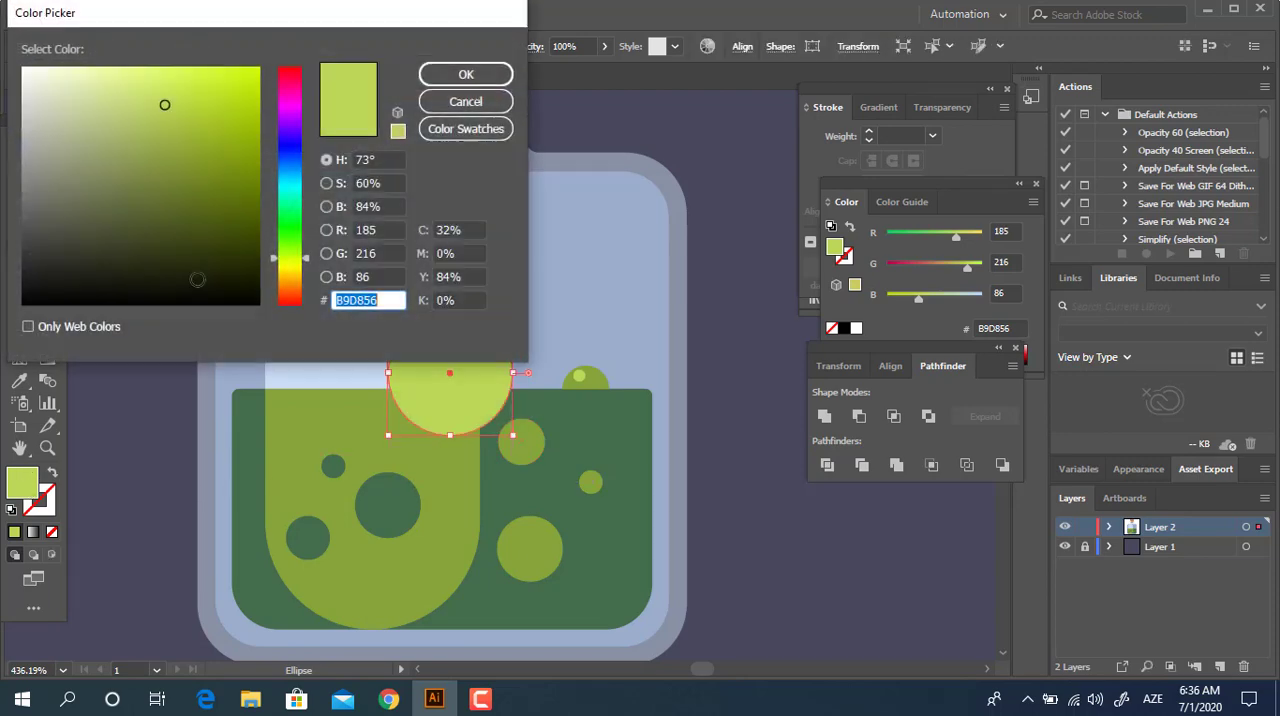
pyautogui.click(62, 80)
pyautogui.click(466, 74)
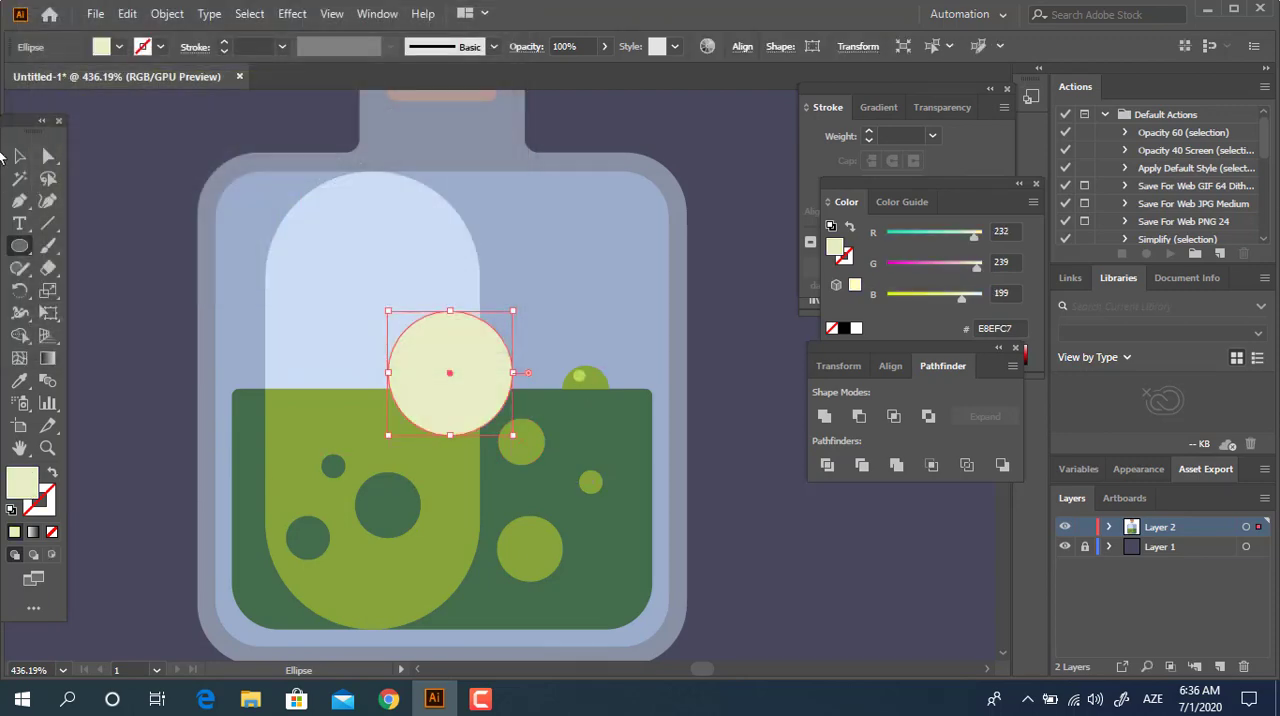
pyautogui.click(15, 158)
pyautogui.click(794, 571)
# Try to send the pale yellow circle to the back of the artwork, and undo it.
pyautogui.press('z')
pyautogui.moveTo(462, 374); pyautogui.dragTo(442, 440)
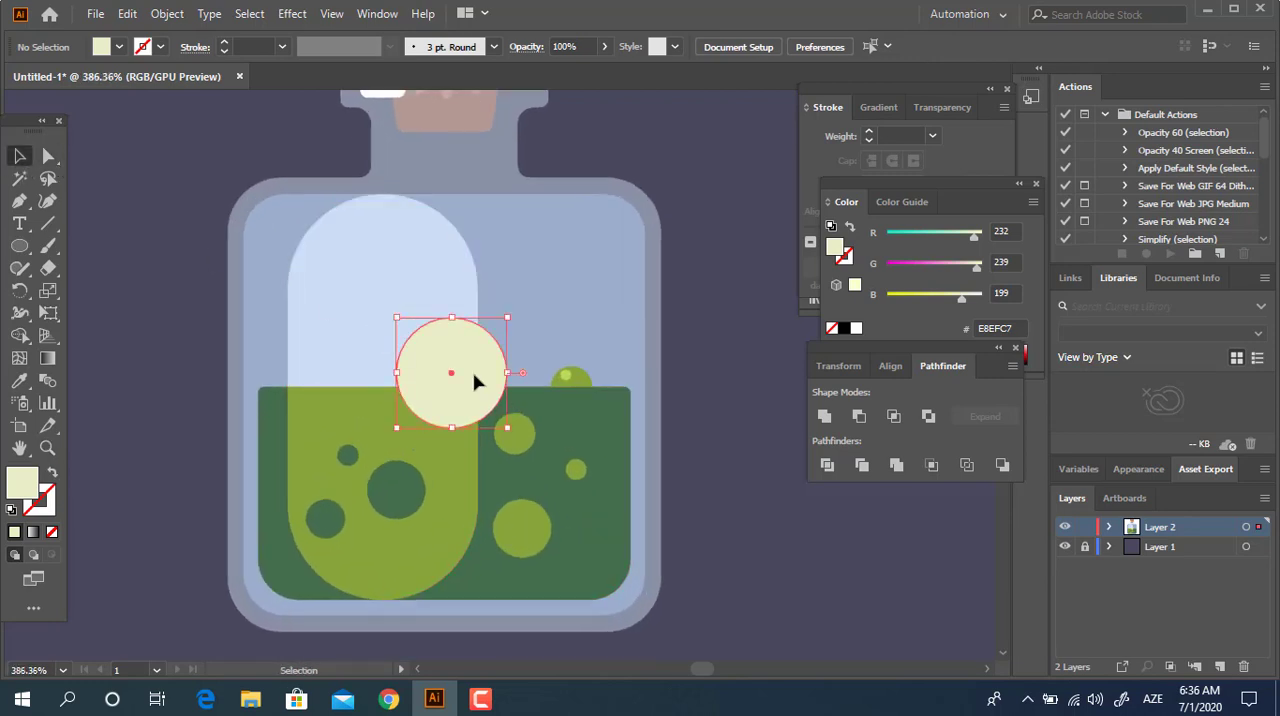
pyautogui.hotkey('ctrl', 'shift', '[')
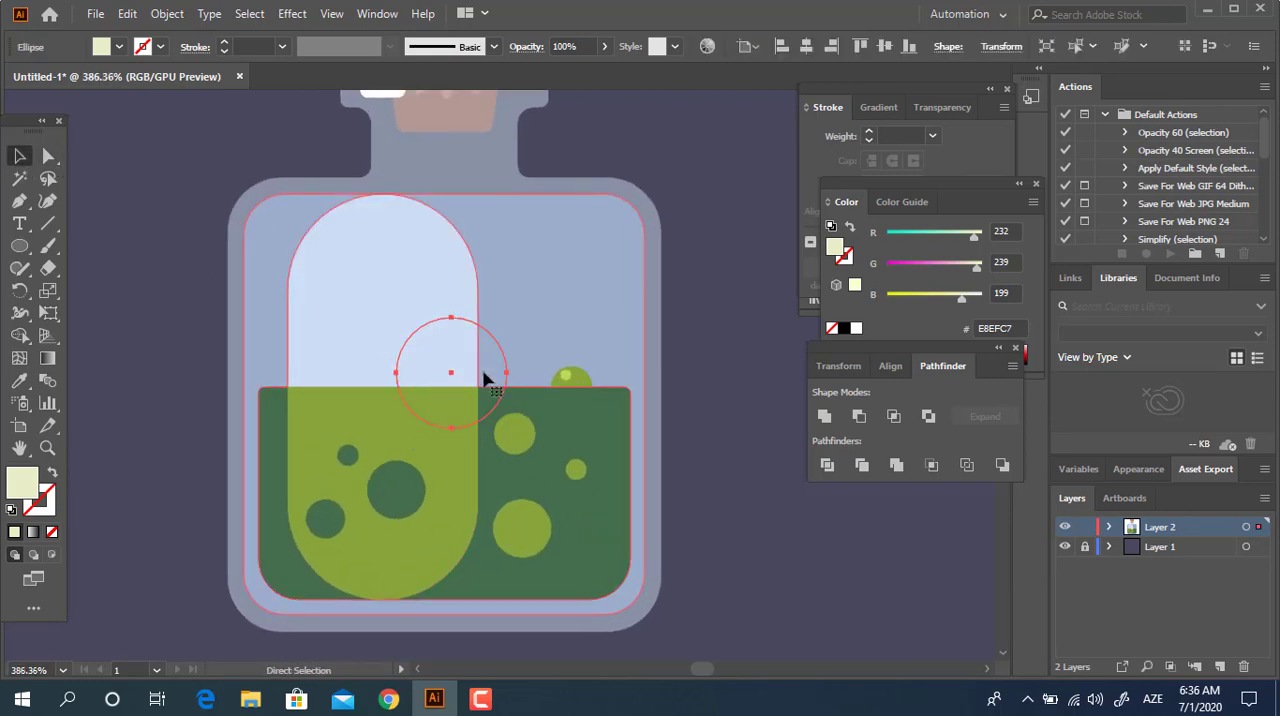
pyautogui.hotkey('ctrl', 'z')
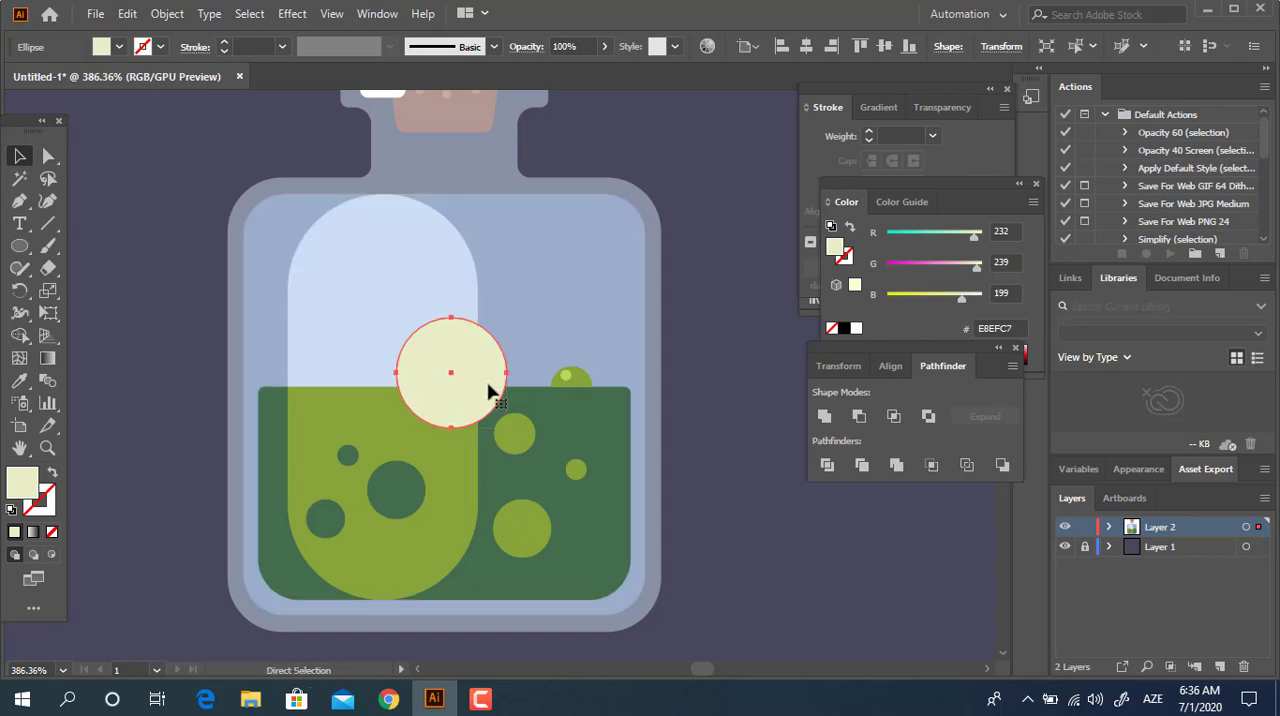
pyautogui.press('z')
pyautogui.click(470, 401)
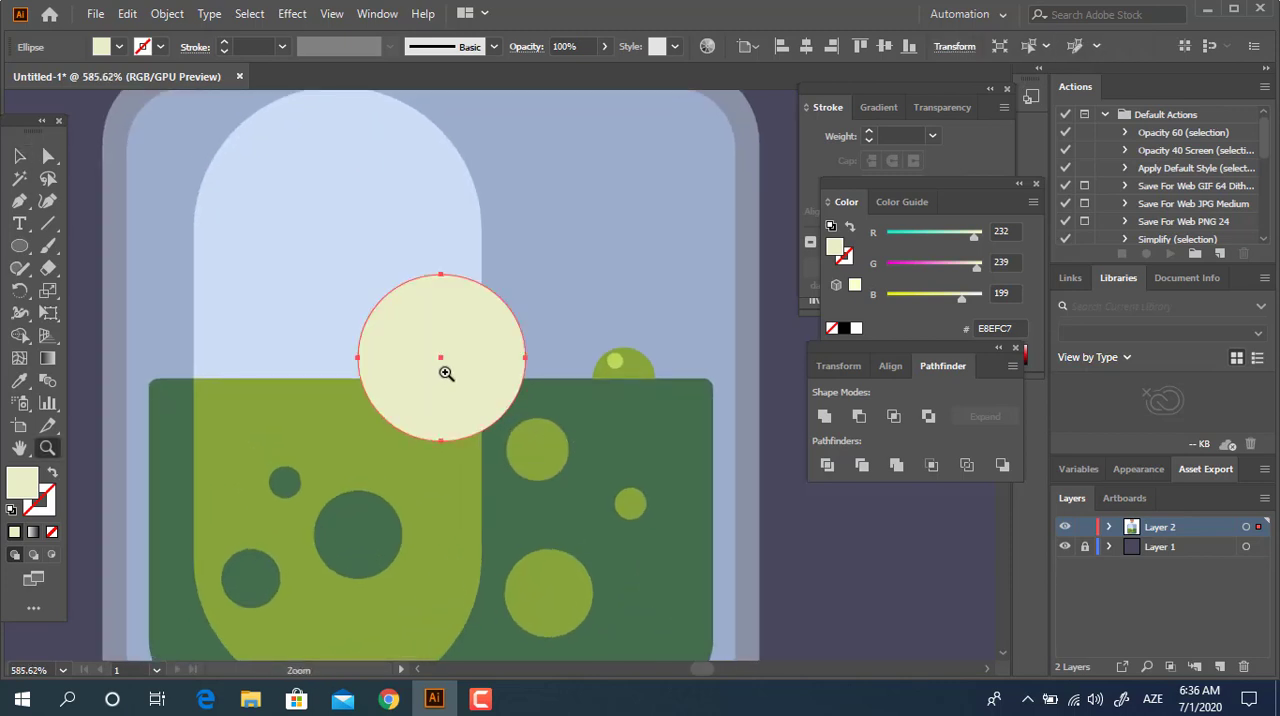
# Move the pale yellow circle slightly down so its centre sits on the liquid surface, and deselect it.
pyautogui.click(19, 156)
pyautogui.moveTo(430, 377)
pyautogui.mouseDown()
pyautogui.moveTo(394, 400)
pyautogui.moveTo(438, 392)
pyautogui.mouseUp()
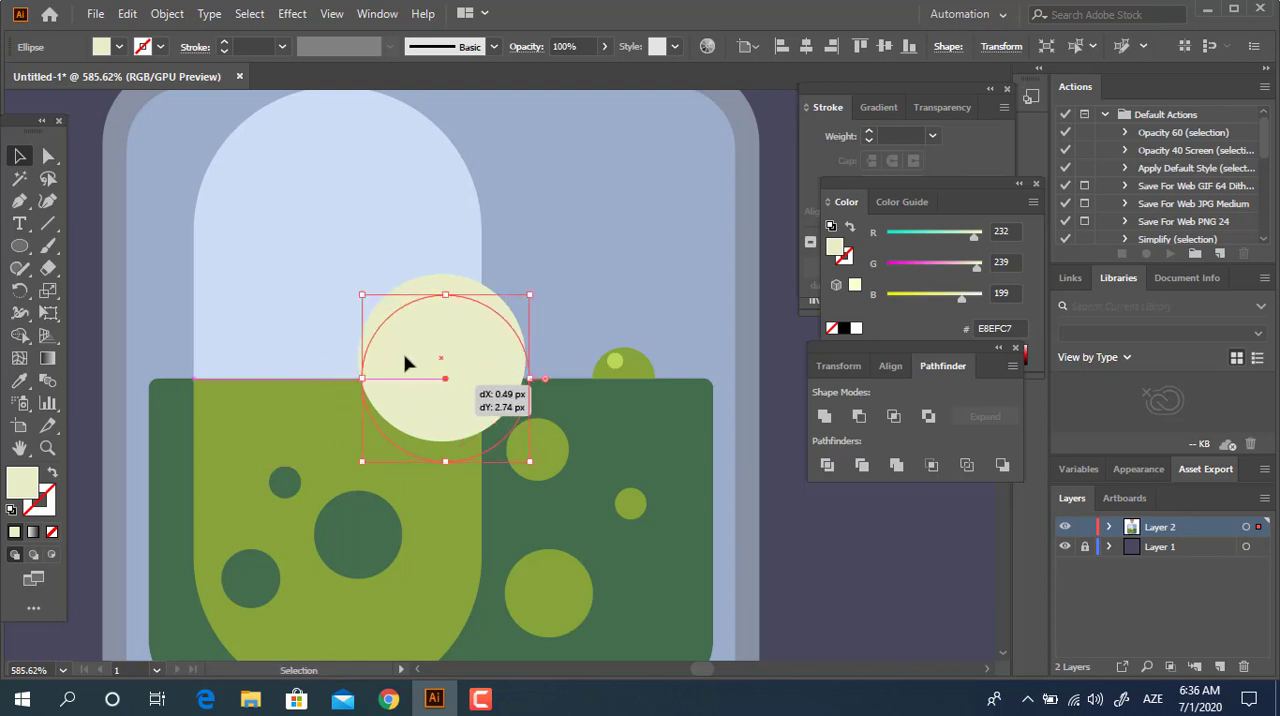
pyautogui.click(856, 598)
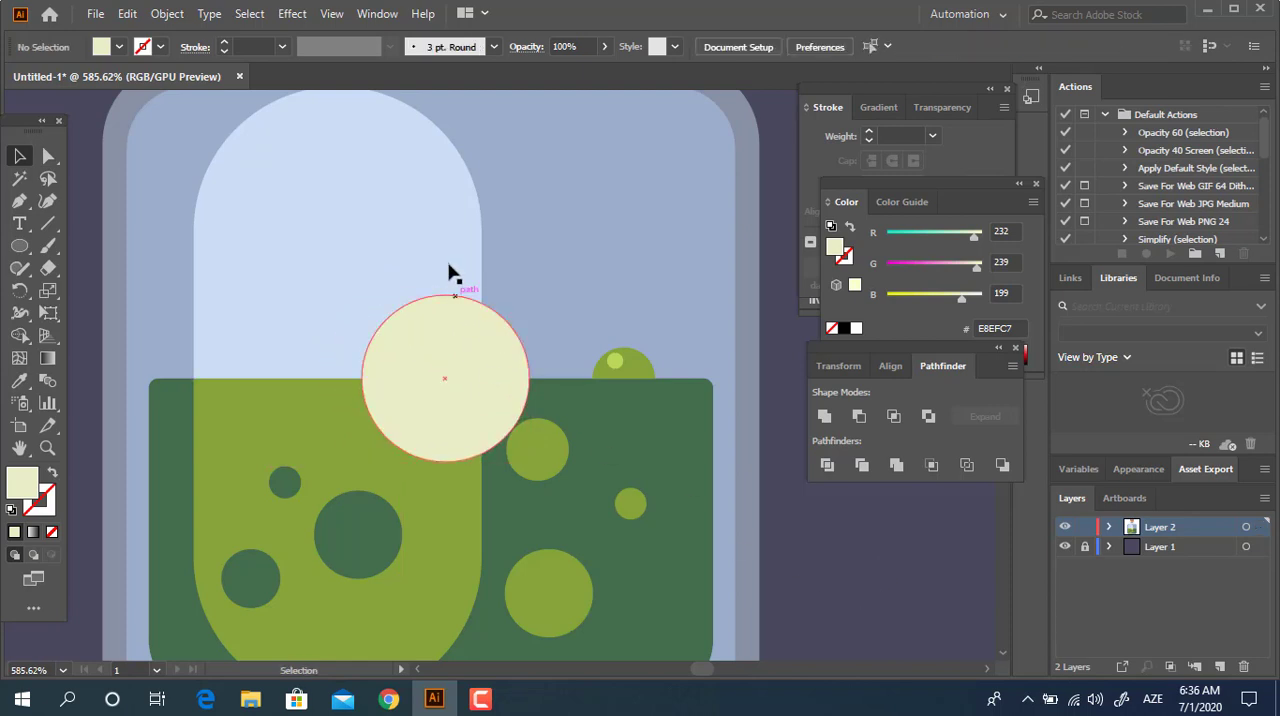
# Divide the pale yellow circle, pill highlight, liquid and bottle interior with Pathfinder, and isolate the divided group for editing.
pyautogui.click(451, 273)
pyautogui.keyDown('shift'); pyautogui.click(495, 335); pyautogui.keyUp('shift')
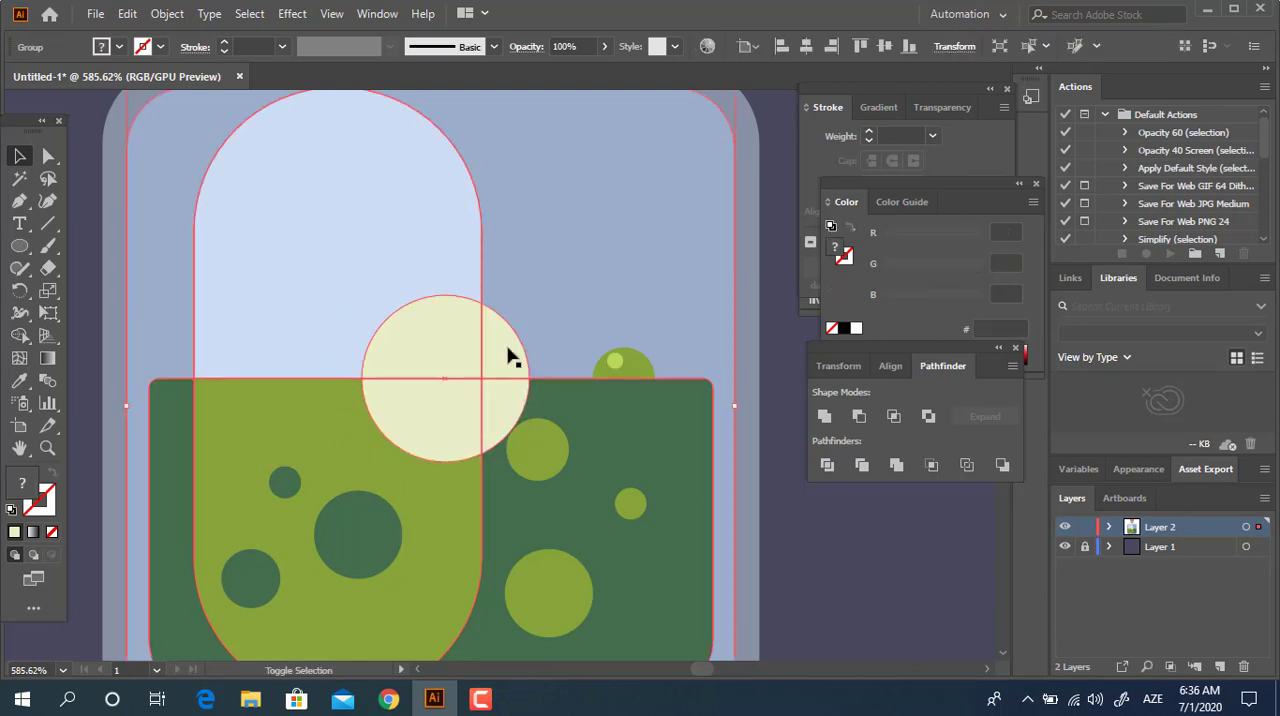
pyautogui.click(826, 466)
pyautogui.doubleClick(431, 351)
# Try to delete part of the pale yellow circle below the liquid surface, and undo the deletion.
pyautogui.click(500, 380)
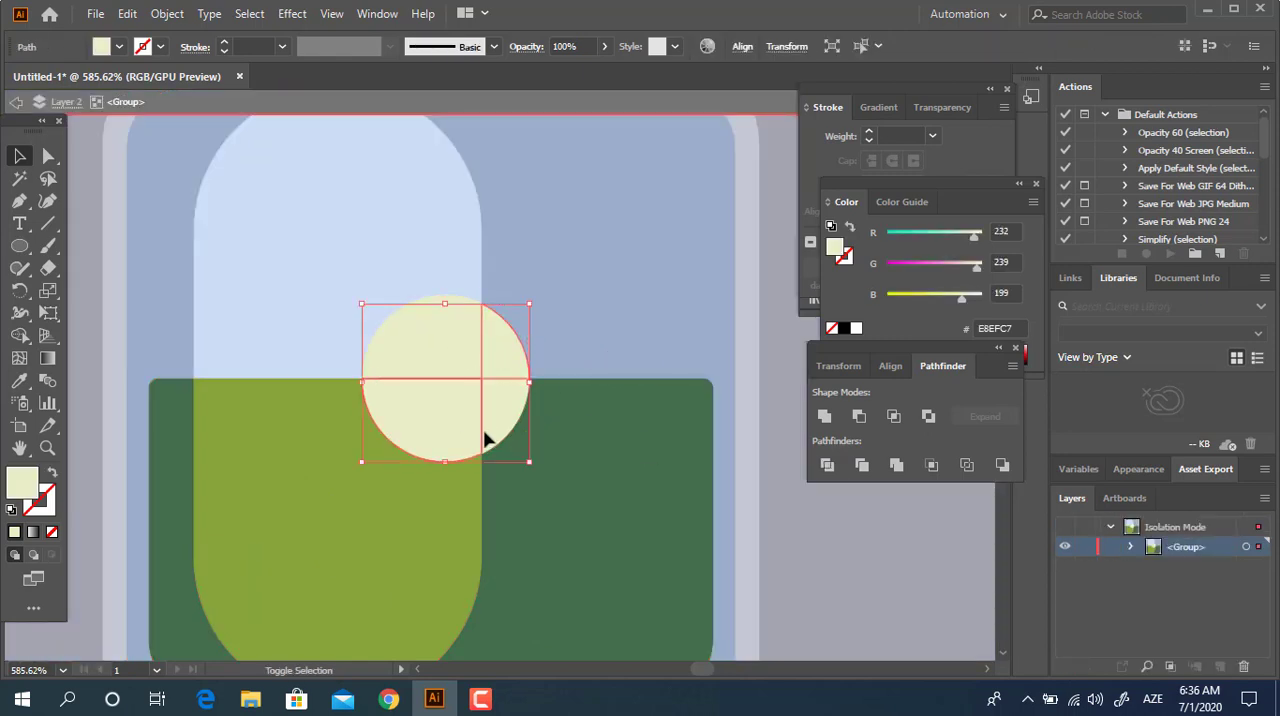
pyautogui.press('Delete')
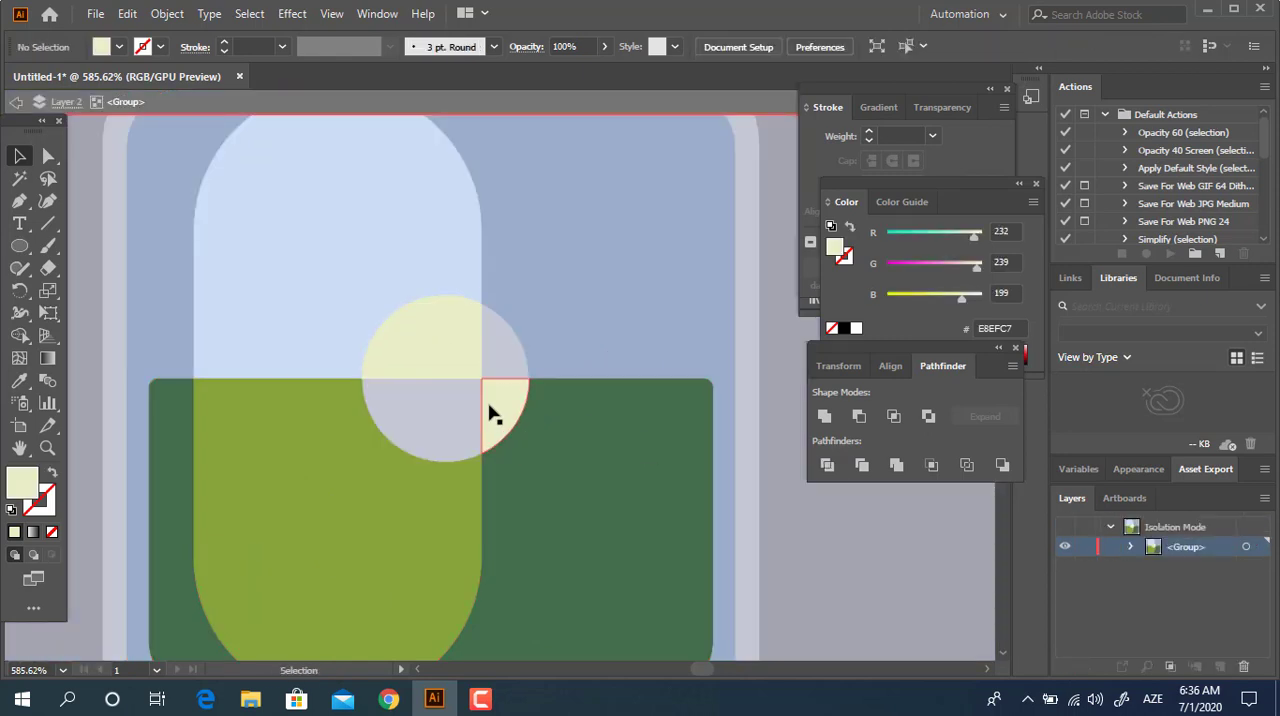
pyautogui.hotkey('ctrl', 'z')
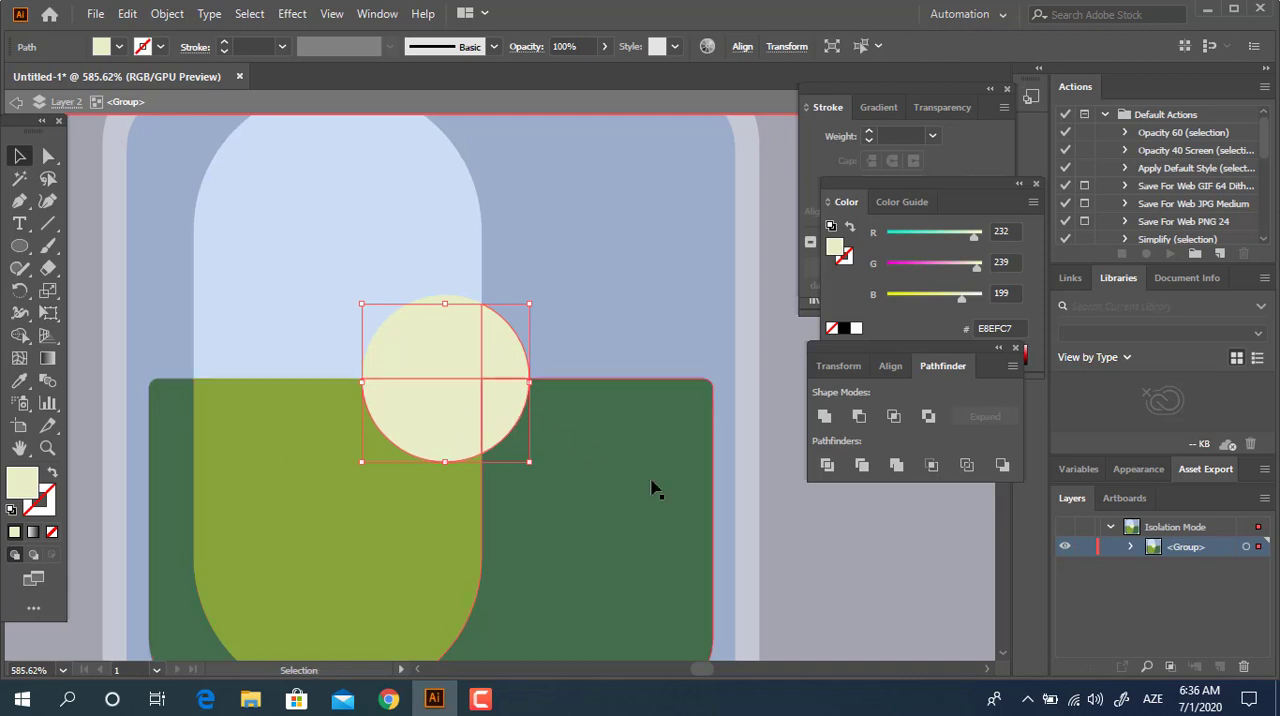
# Recolor the circle piece below the liquid surface outside the pill with the liquid's dark green.
pyautogui.click(486, 410)
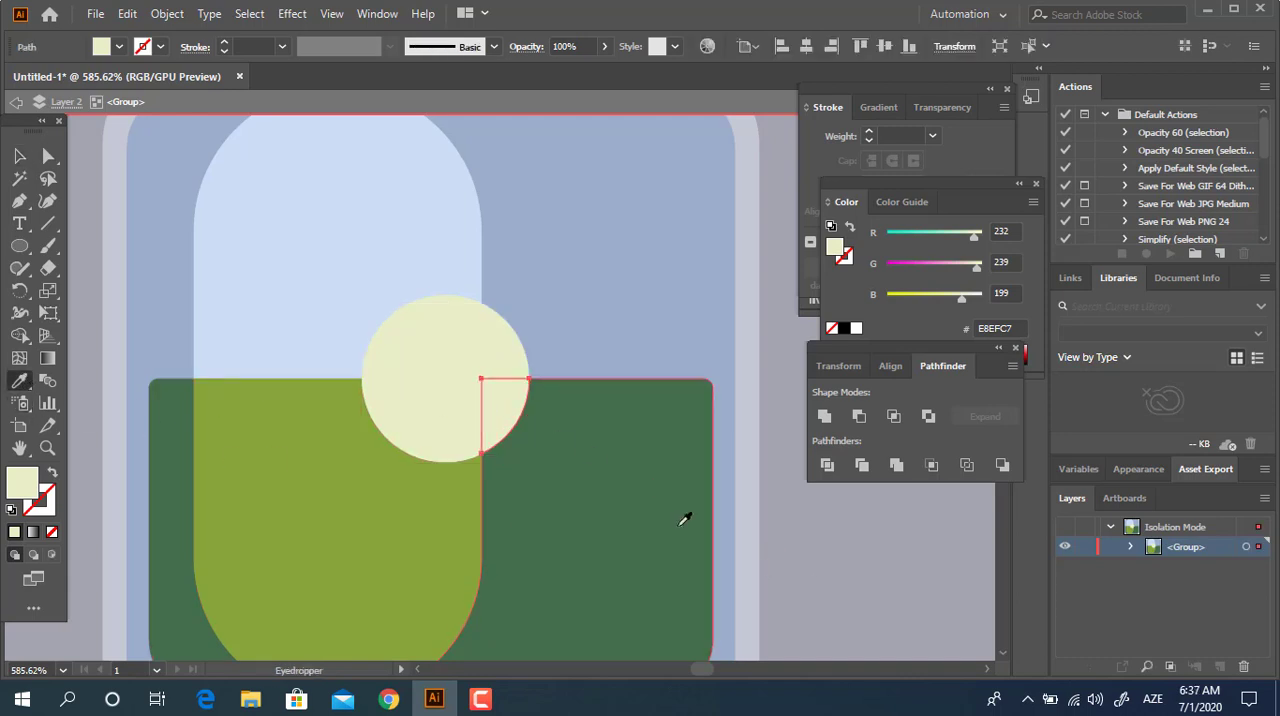
pyautogui.click(684, 518)
pyautogui.click(10, 160)
# Fill the circle piece above the liquid outside the pill with the bottle interior's blue 9AAECC.
pyautogui.click(508, 342)
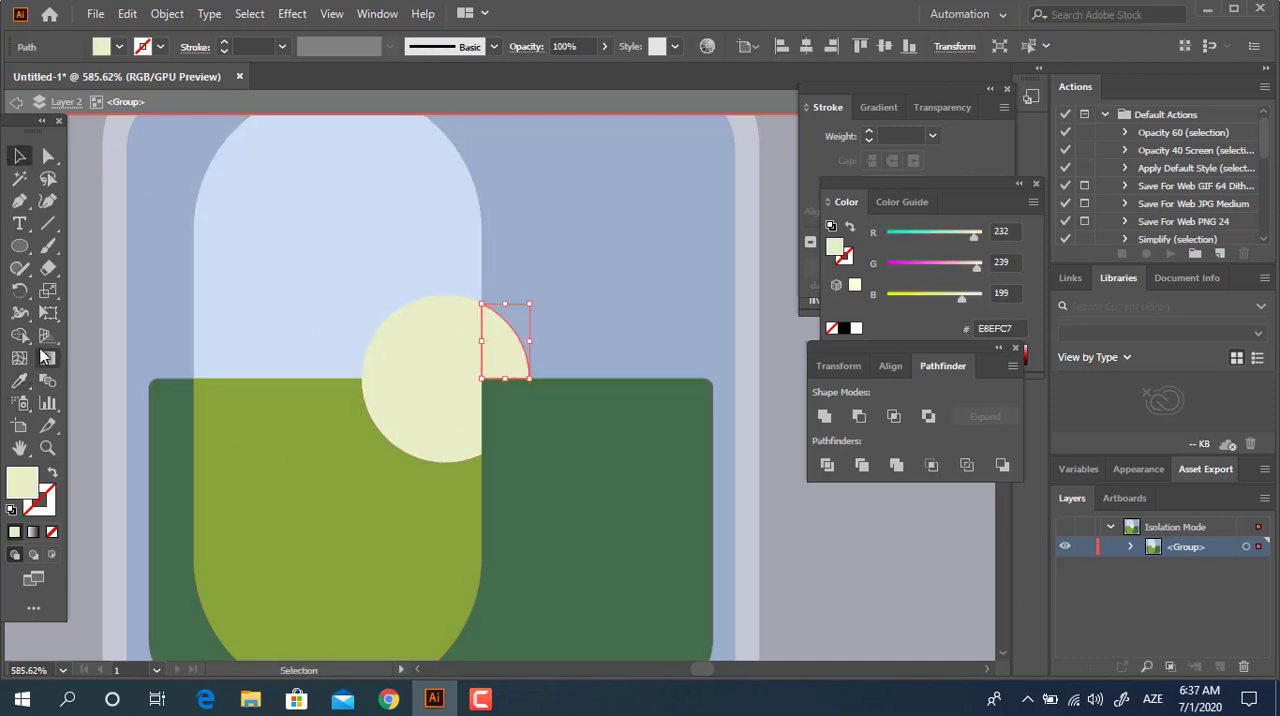
pyautogui.click(19, 380)
pyautogui.click(528, 243)
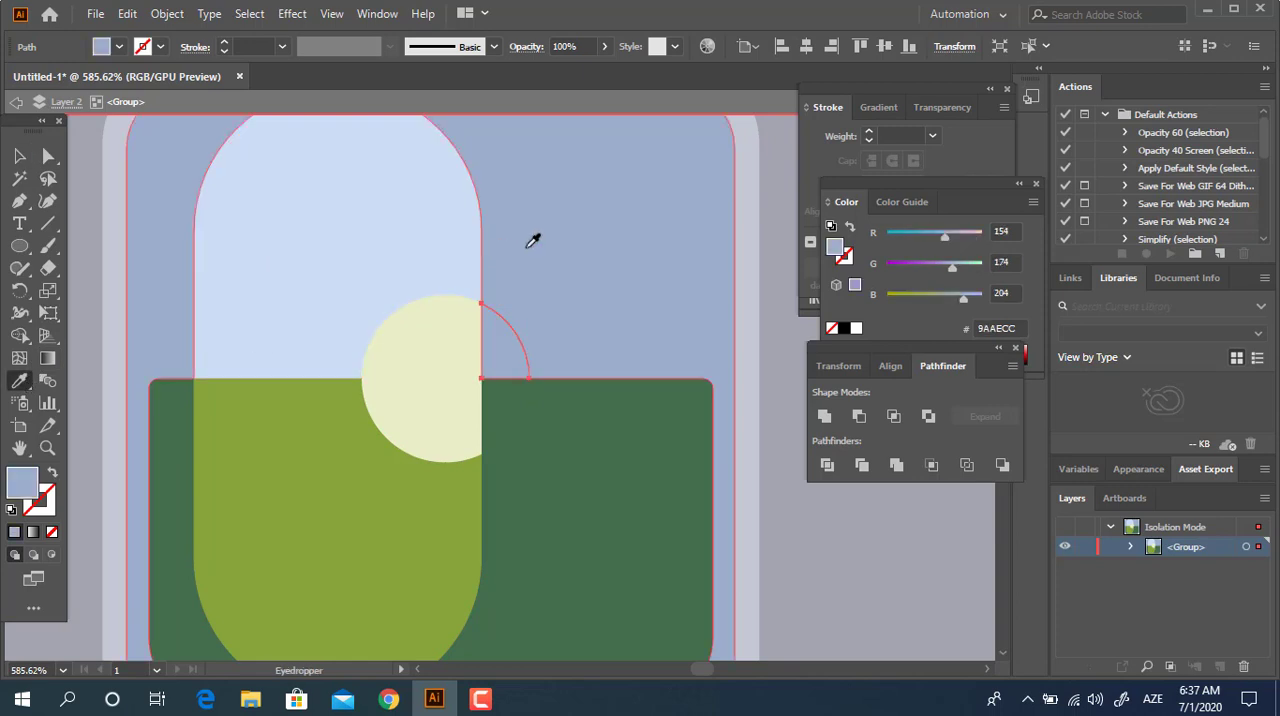
# Recolor the circle piece below the liquid surface inside the pill with the olive green 86A53A.
pyautogui.click(420, 405)
pyautogui.click(428, 382)
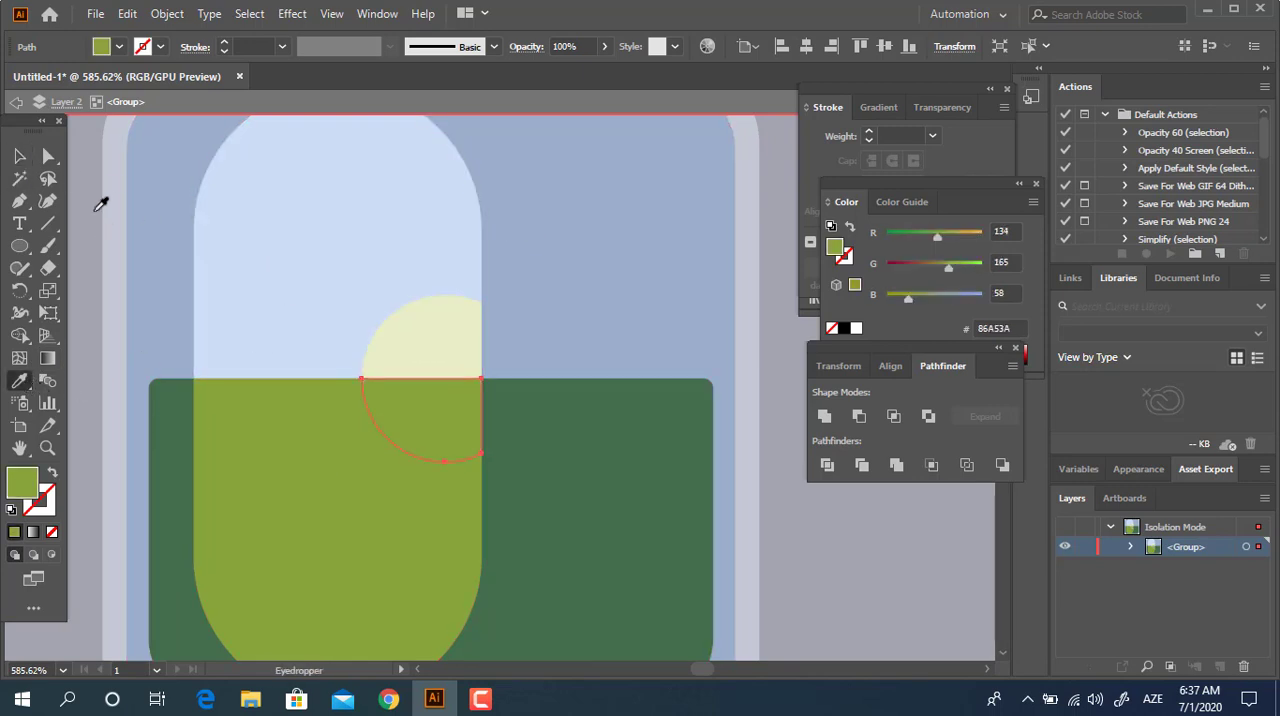
pyautogui.hotkey('ctrl', 'z')
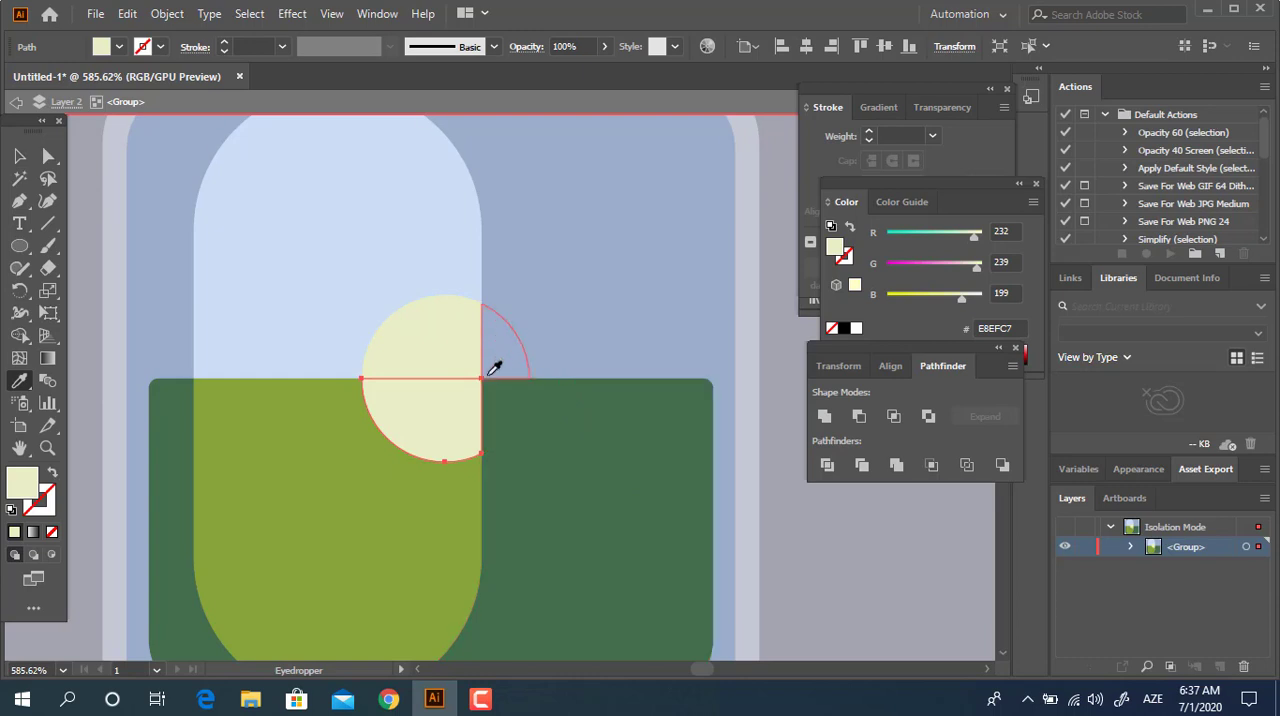
pyautogui.click(433, 465)
pyautogui.press('v')
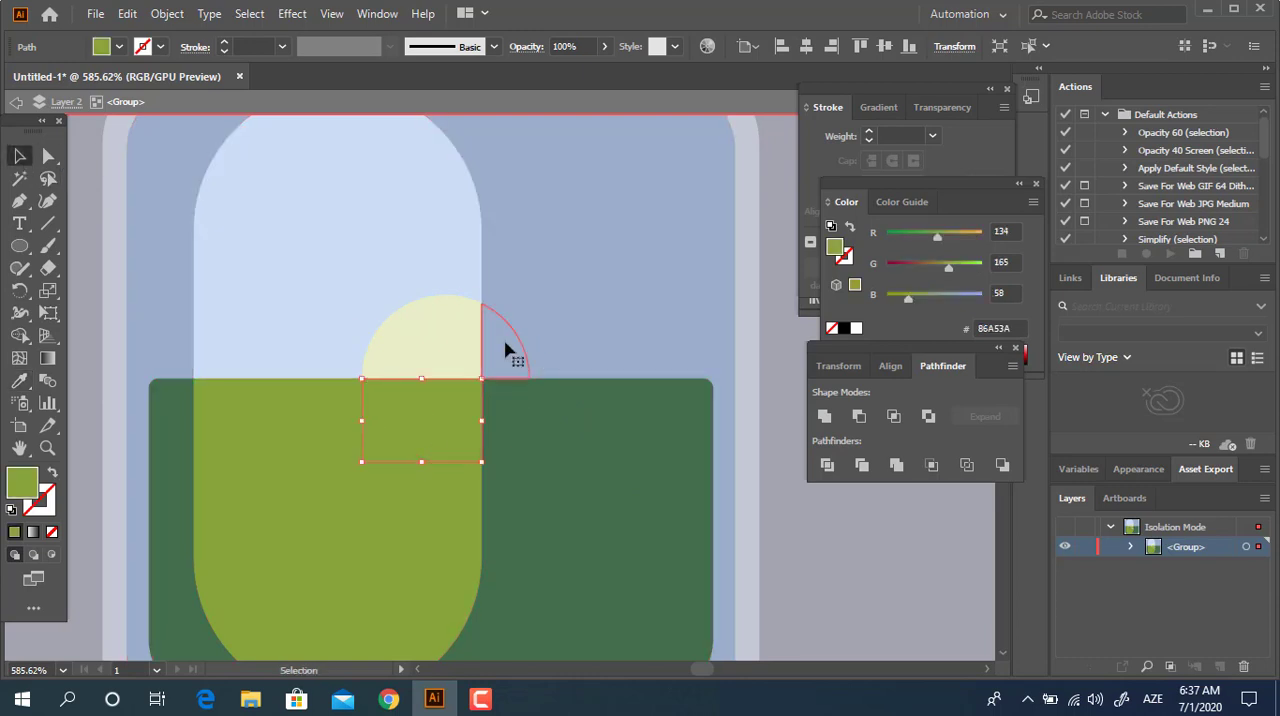
# Fill the circle piece above the liquid outside the pill with darker pale yellow C8CEA1, and deselect it.
pyautogui.click(508, 351)
pyautogui.click(434, 343)
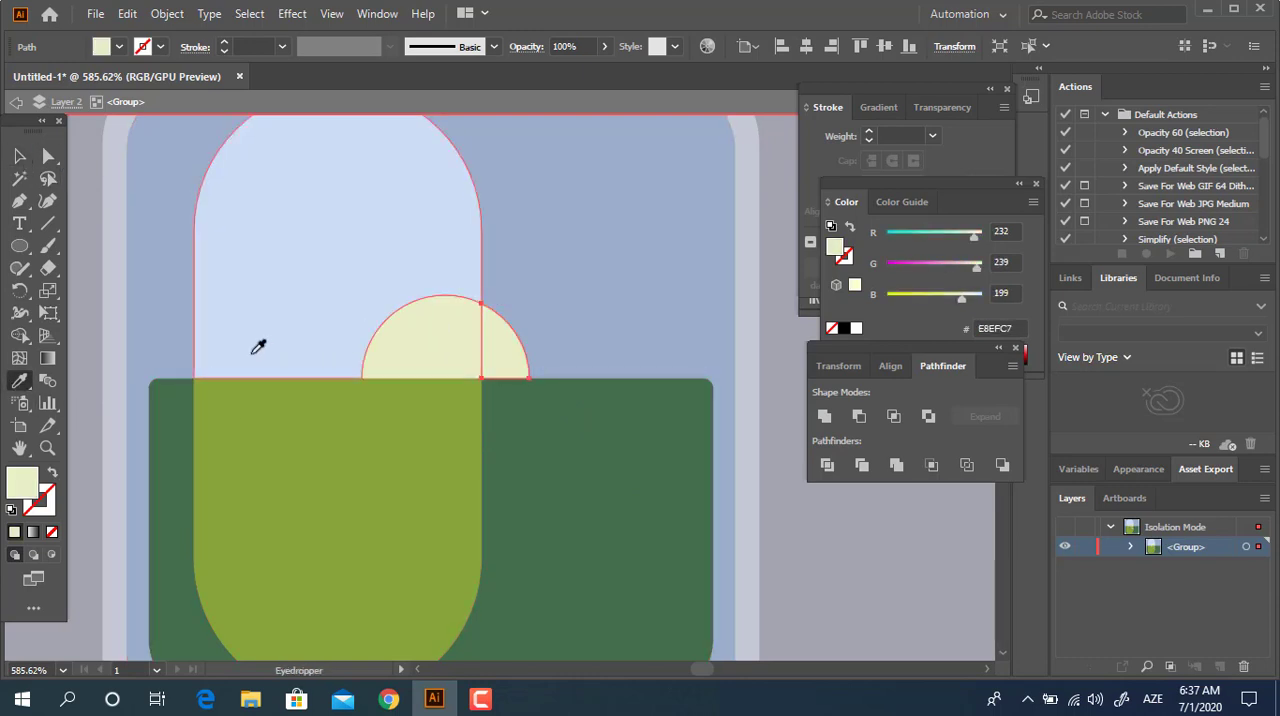
pyautogui.doubleClick(22, 483)
pyautogui.moveTo(62, 93); pyautogui.dragTo(74, 112)
pyautogui.click(481, 82)
pyautogui.press('z')
pyautogui.moveTo(569, 346); pyautogui.dragTo(472, 400)
pyautogui.hotkey('ctrl', 'shift', 'a')
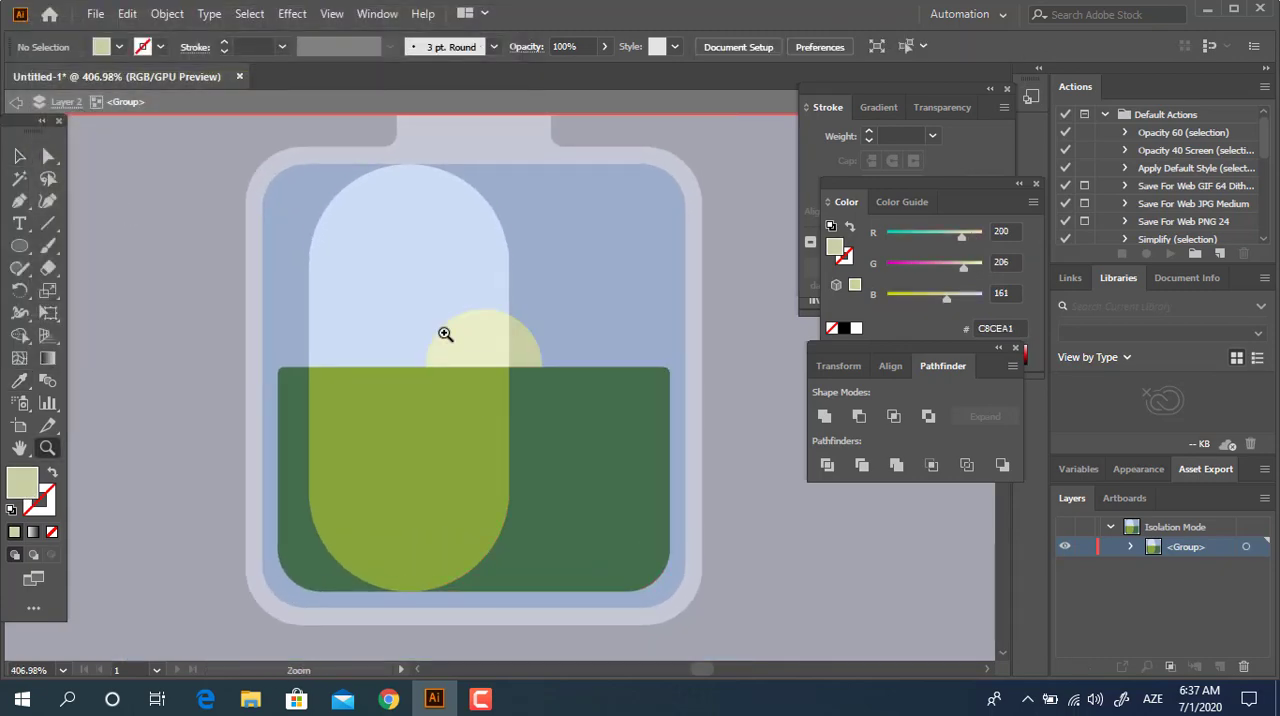
# Draw an iris circle inside the pale yellow half circle and fill it with brown 665444.
pyautogui.moveTo(446, 334); pyautogui.dragTo(686, 417)
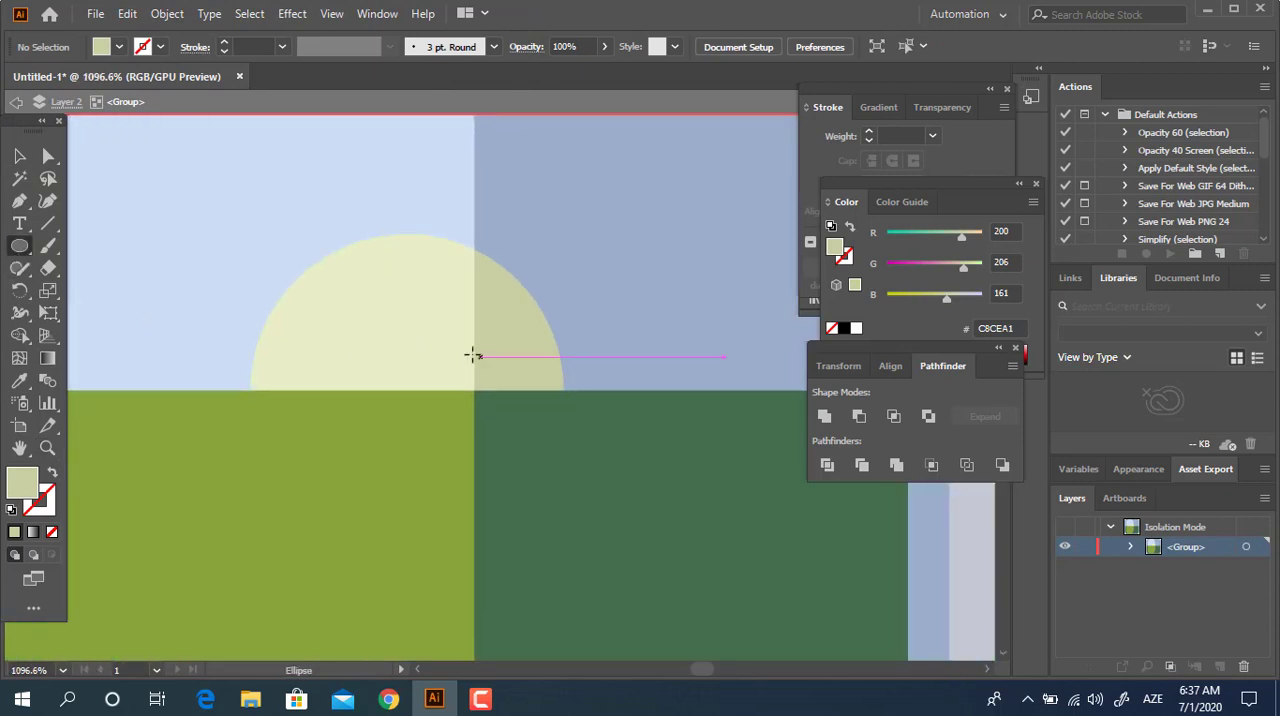
pyautogui.moveTo(320, 273)
pyautogui.mouseDown()
pyautogui.moveTo(443, 346)
pyautogui.moveTo(451, 403)
pyautogui.moveTo(424, 376)
pyautogui.mouseUp()
pyautogui.press('v')
pyautogui.moveTo(396, 350); pyautogui.dragTo(398, 343)
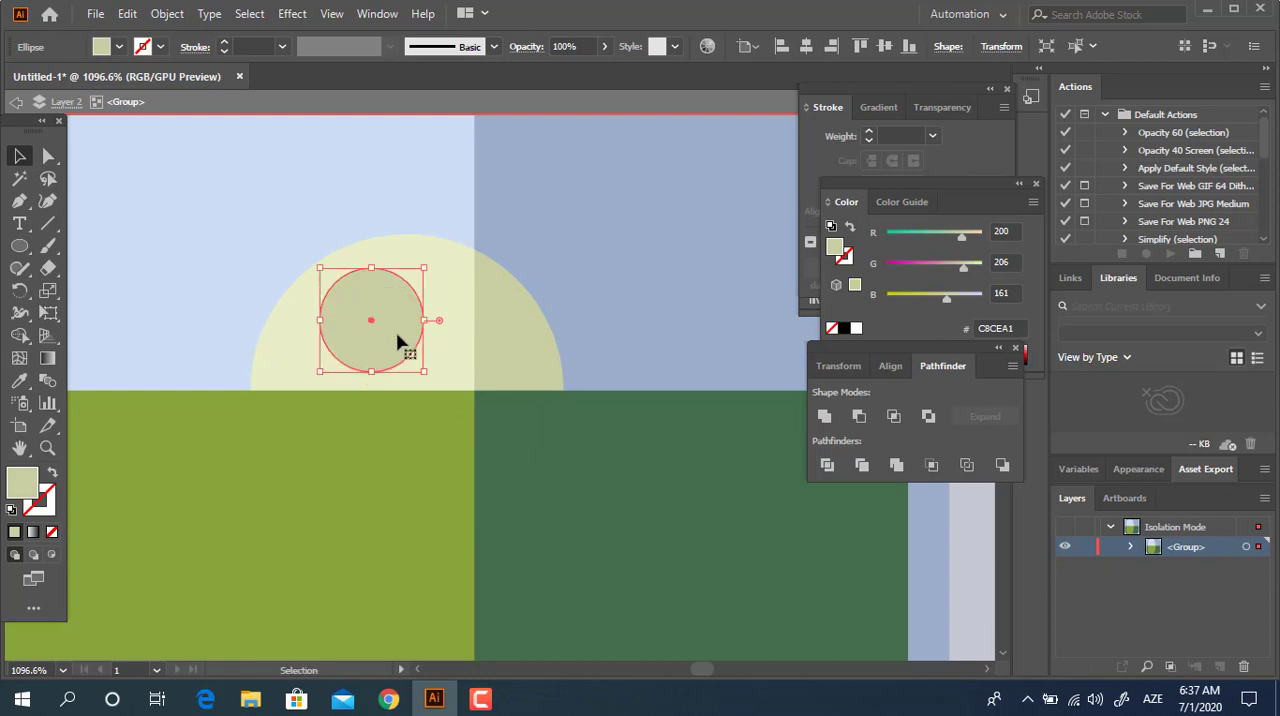
pyautogui.doubleClick(14, 492)
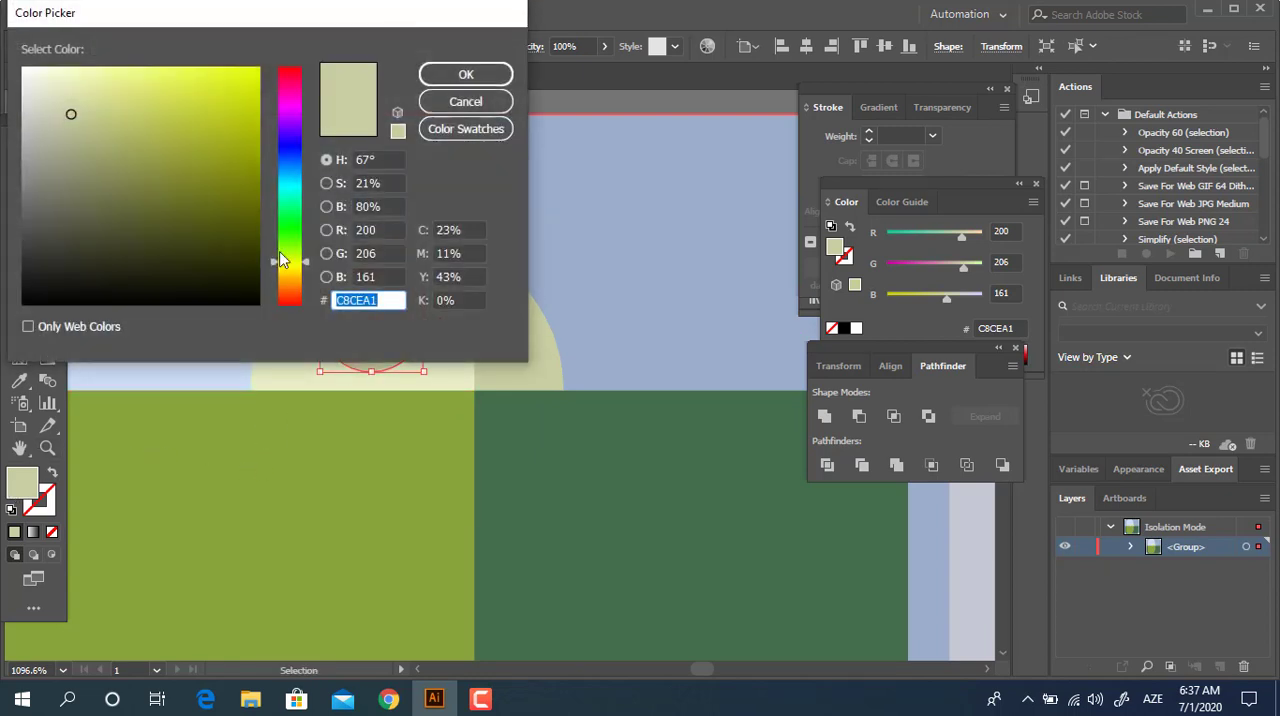
pyautogui.click(291, 287)
pyautogui.moveTo(97, 198); pyautogui.dragTo(102, 210)
pyautogui.click(440, 79)
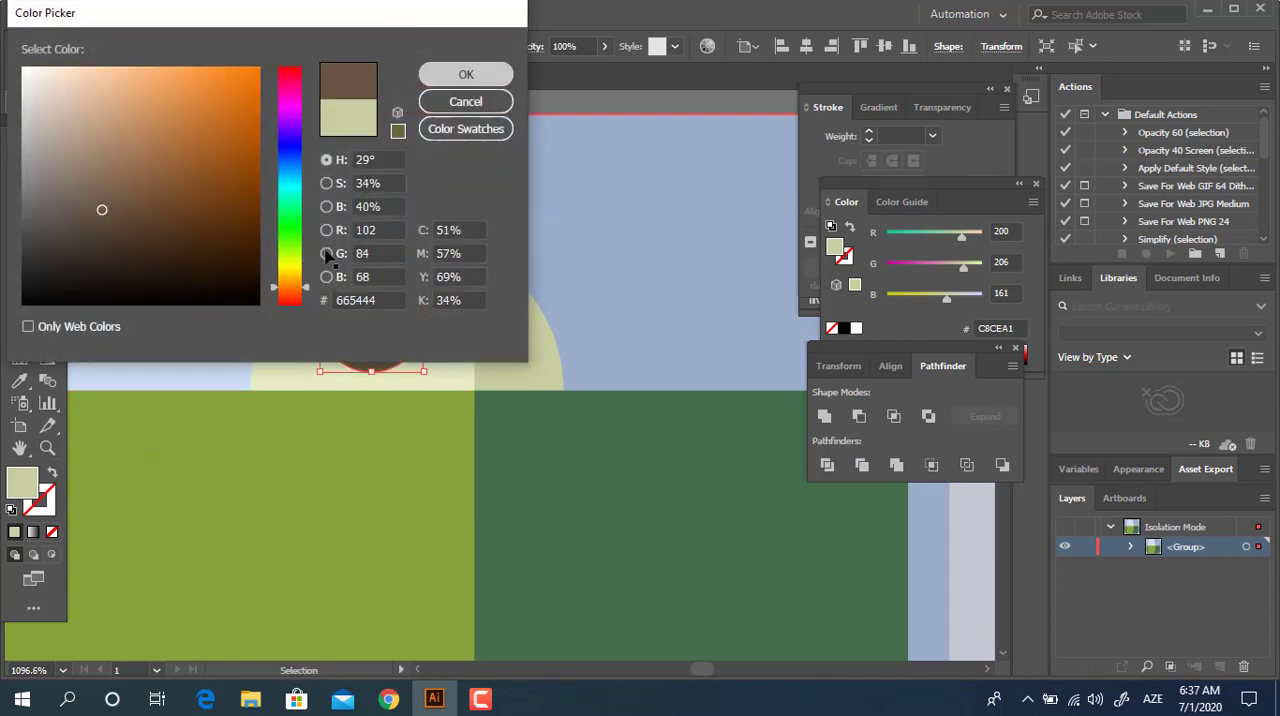
# Add a smaller pupil circle inside the brown iris and fill it with near-black 302B28.
pyautogui.press('z')
pyautogui.moveTo(392, 322)
pyautogui.mouseDown()
pyautogui.moveTo(433, 344)
pyautogui.moveTo(412, 368)
pyautogui.moveTo(385, 333)
pyautogui.mouseUp()
pyautogui.click(14, 162)
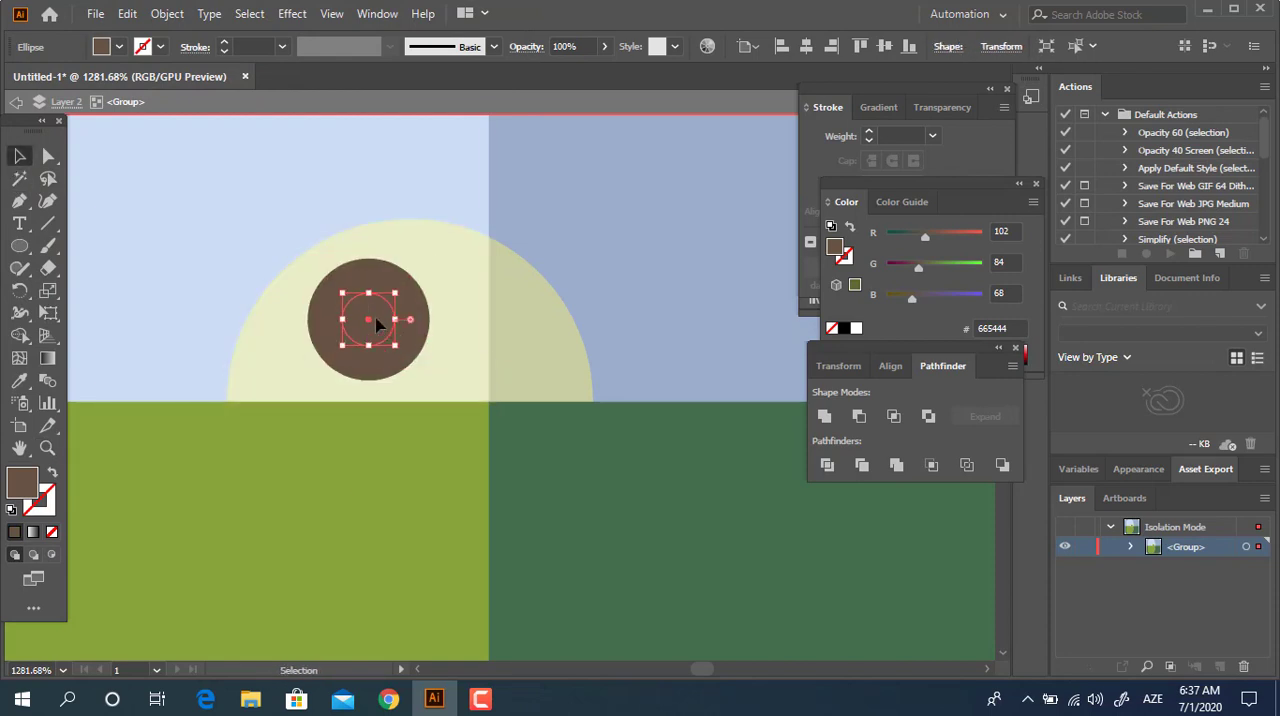
pyautogui.doubleClick(22, 482)
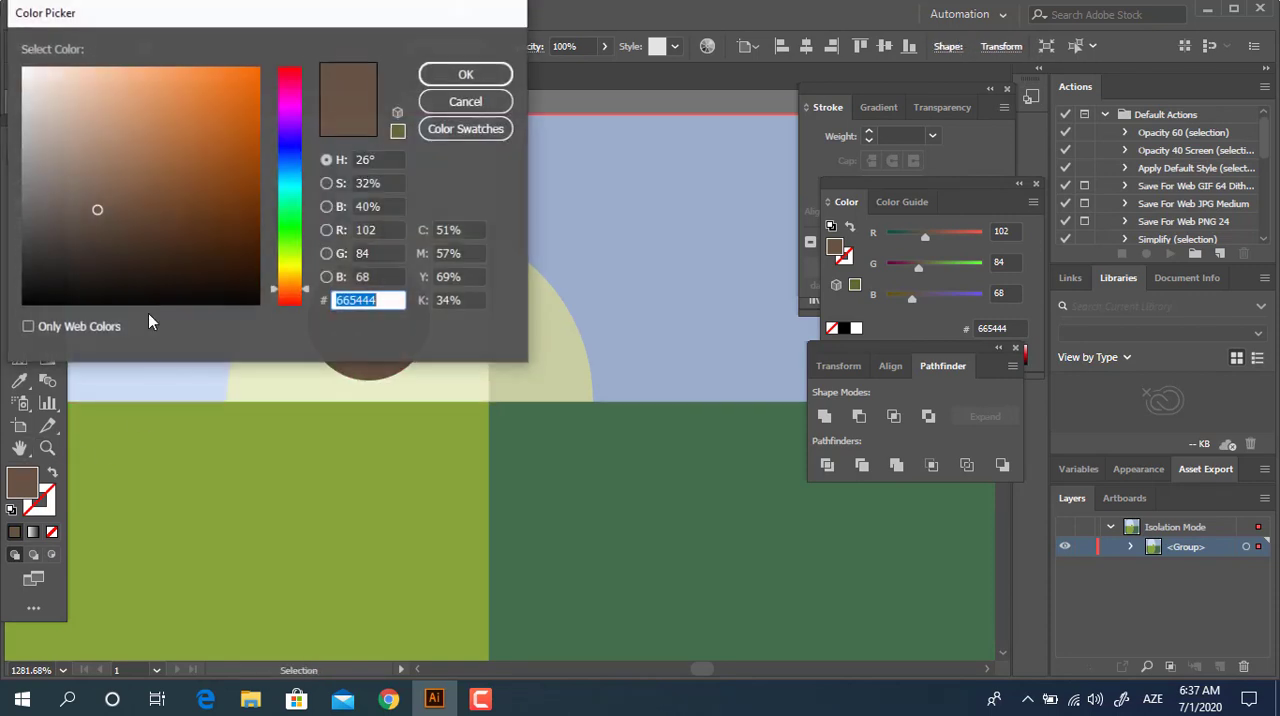
pyautogui.moveTo(101, 210); pyautogui.dragTo(63, 260)
pyautogui.click(437, 82)
# Draw a small highlight circle overlapping the pupil's upper-right edge, fill it with white FFFFFF, and leave the isolated group.
pyautogui.press('z')
pyautogui.moveTo(418, 281); pyautogui.dragTo(484, 347)
pyautogui.click(20, 247)
pyautogui.moveTo(353, 270); pyautogui.dragTo(404, 320)
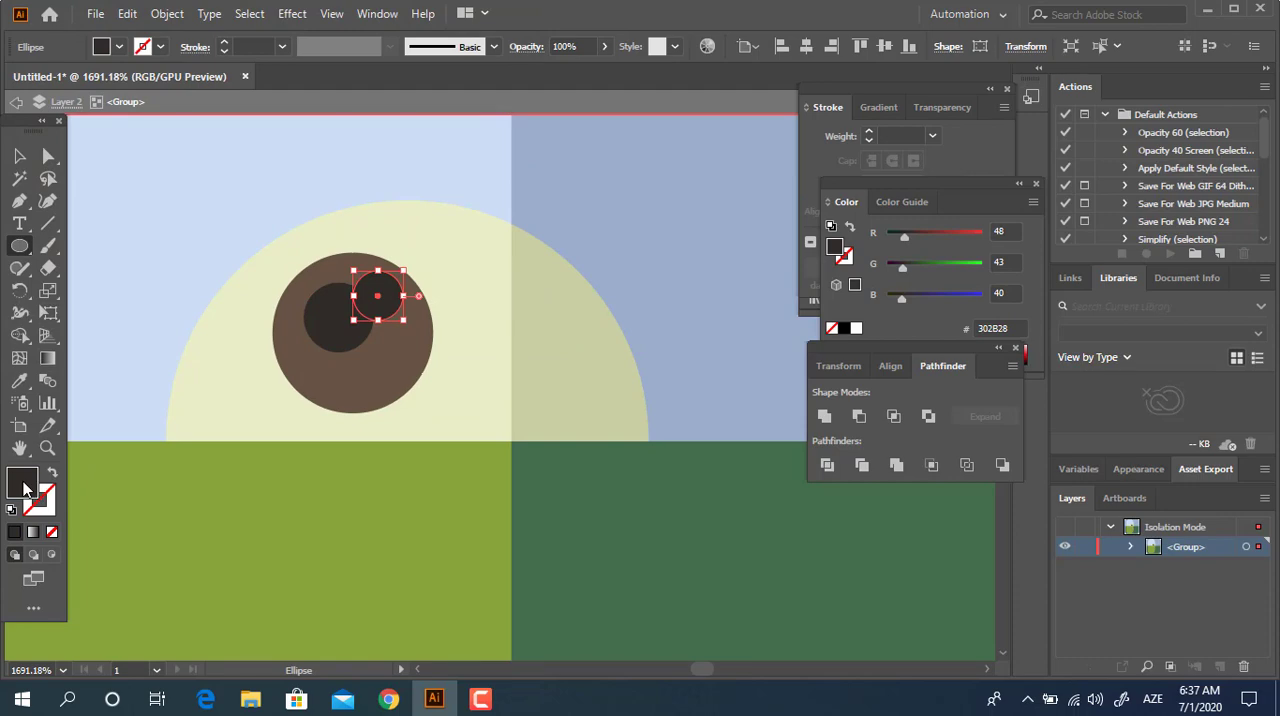
pyautogui.doubleClick(24, 488)
pyautogui.write('ffffff')
pyautogui.click(500, 76)
pyautogui.press('z')
pyautogui.moveTo(522, 281); pyautogui.dragTo(416, 347)
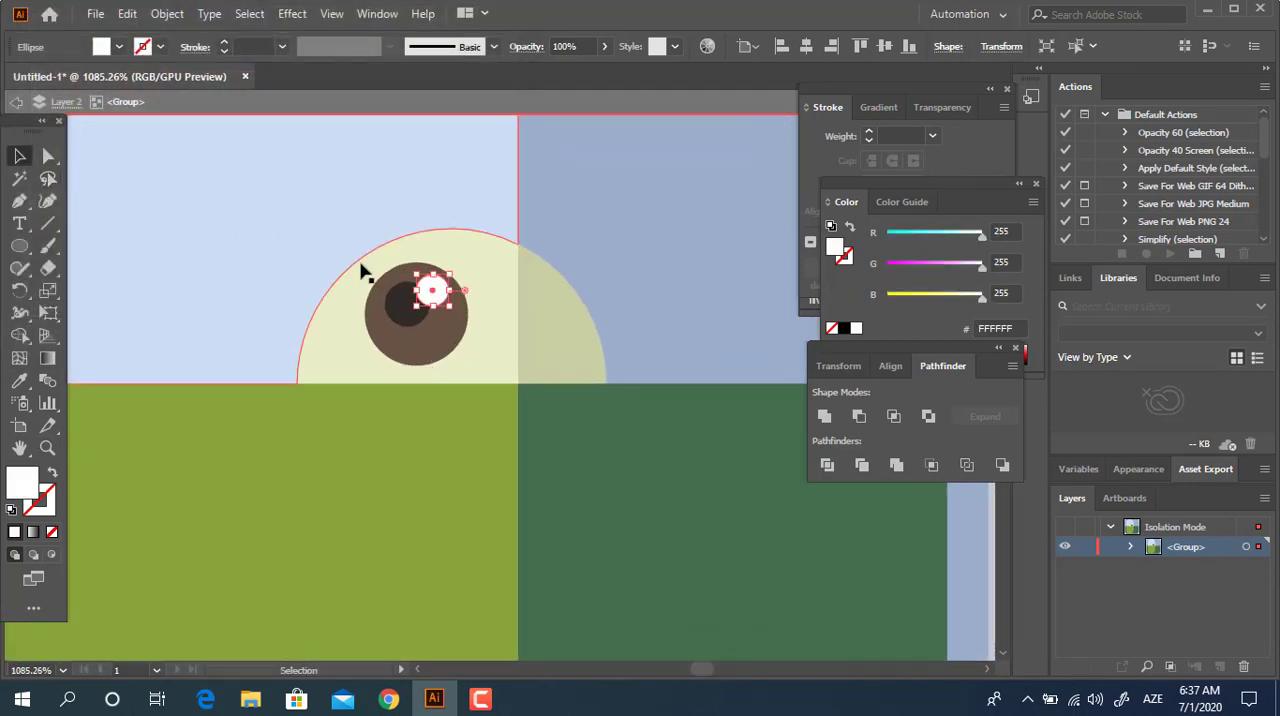
pyautogui.hotkey('ctrl', '0')
pyautogui.press('v')
pyautogui.doubleClick(161, 257)
# Draw a white circle centred on the liquid surface near the pill's left edge.
pyautogui.press('z')
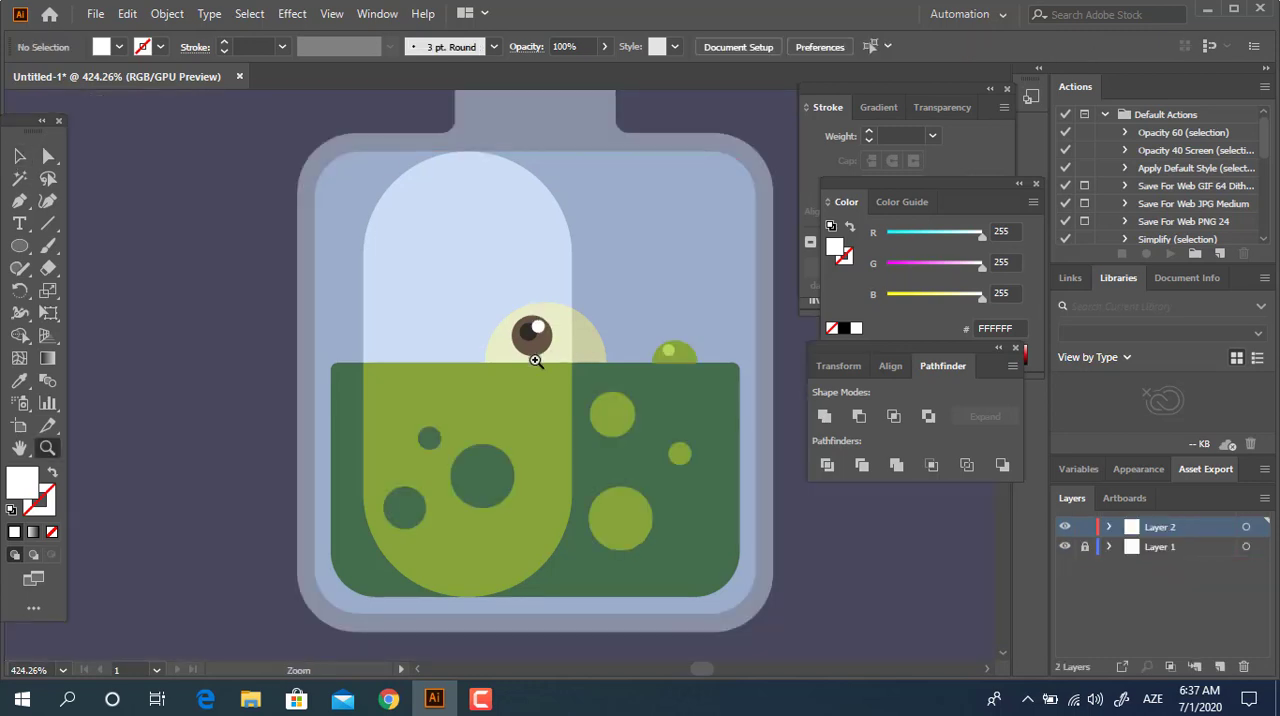
pyautogui.moveTo(533, 355); pyautogui.dragTo(380, 410)
pyautogui.moveTo(270, 409); pyautogui.dragTo(308, 436)
pyautogui.press('l')
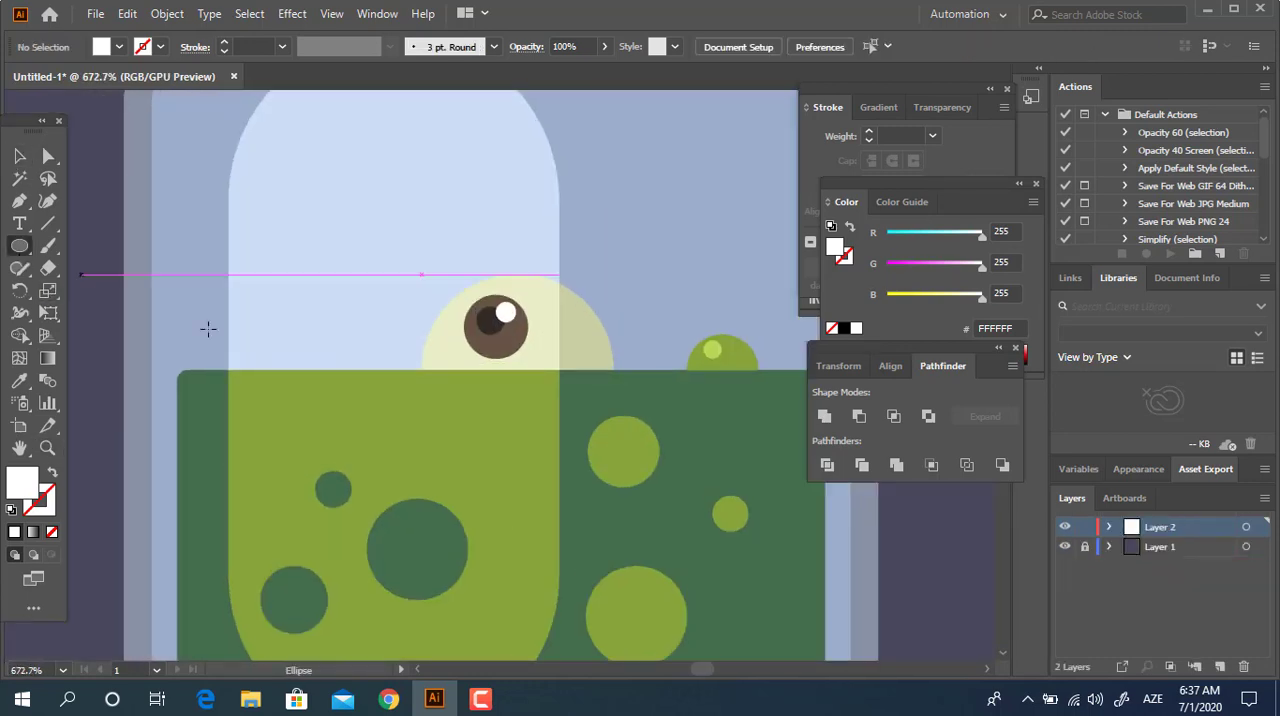
pyautogui.click(38, 248)
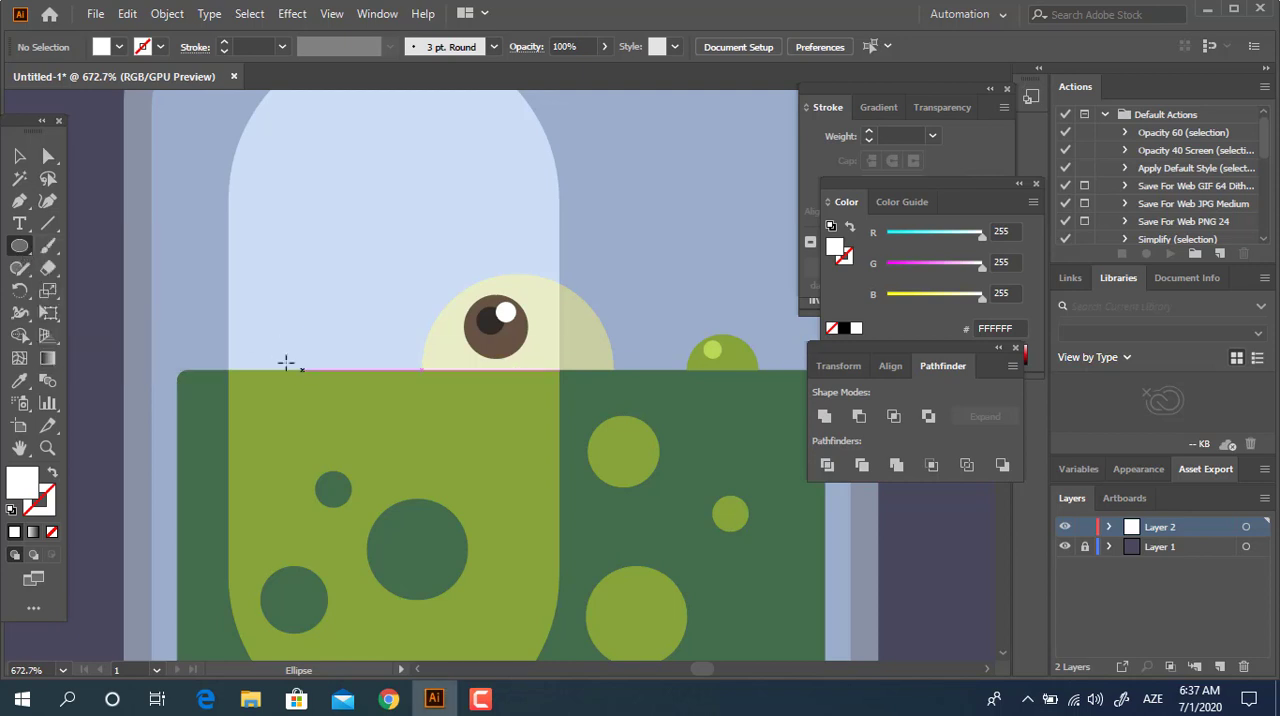
pyautogui.moveTo(275, 365)
pyautogui.mouseDown()
pyautogui.moveTo(316, 390)
pyautogui.moveTo(315, 416)
pyautogui.moveTo(304, 390)
pyautogui.mouseUp()
pyautogui.click(18, 156)
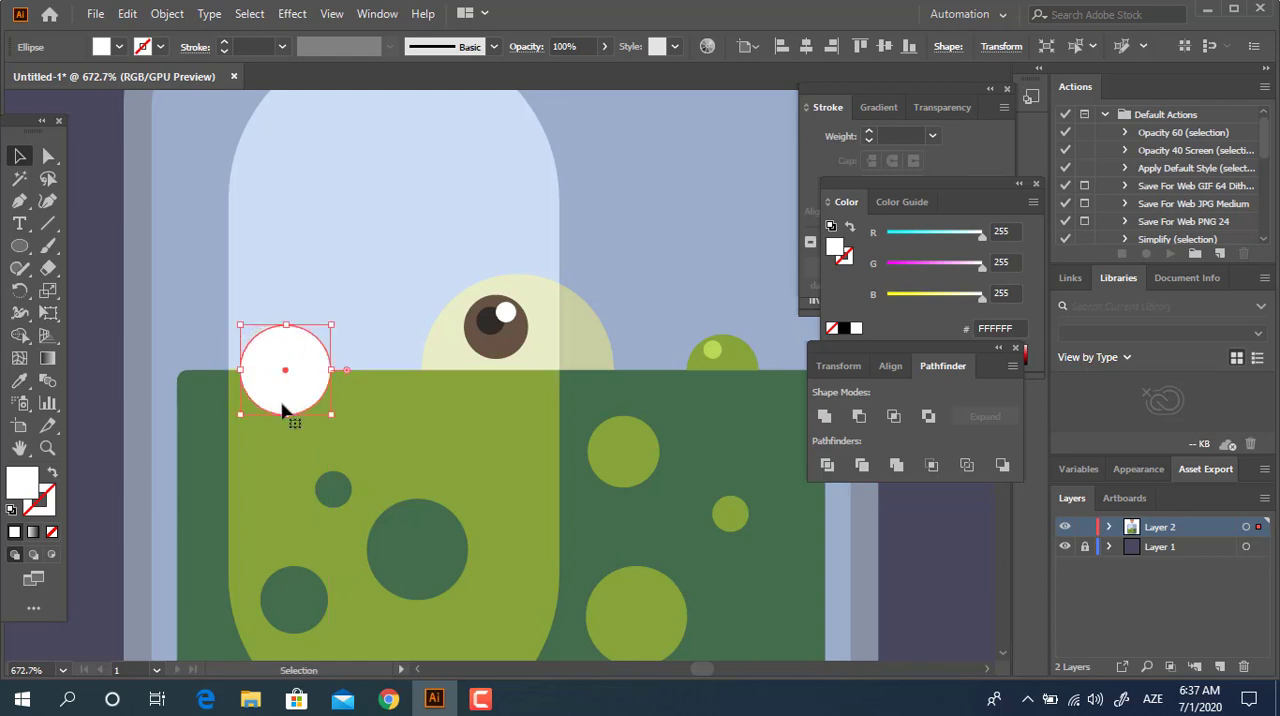
# Cut the white circle to its upper half using a rectangle aligned to the liquid surface, Pathfinder Divide, and deletion of the lower pieces.
pyautogui.moveTo(19, 246); pyautogui.dragTo(100, 246)
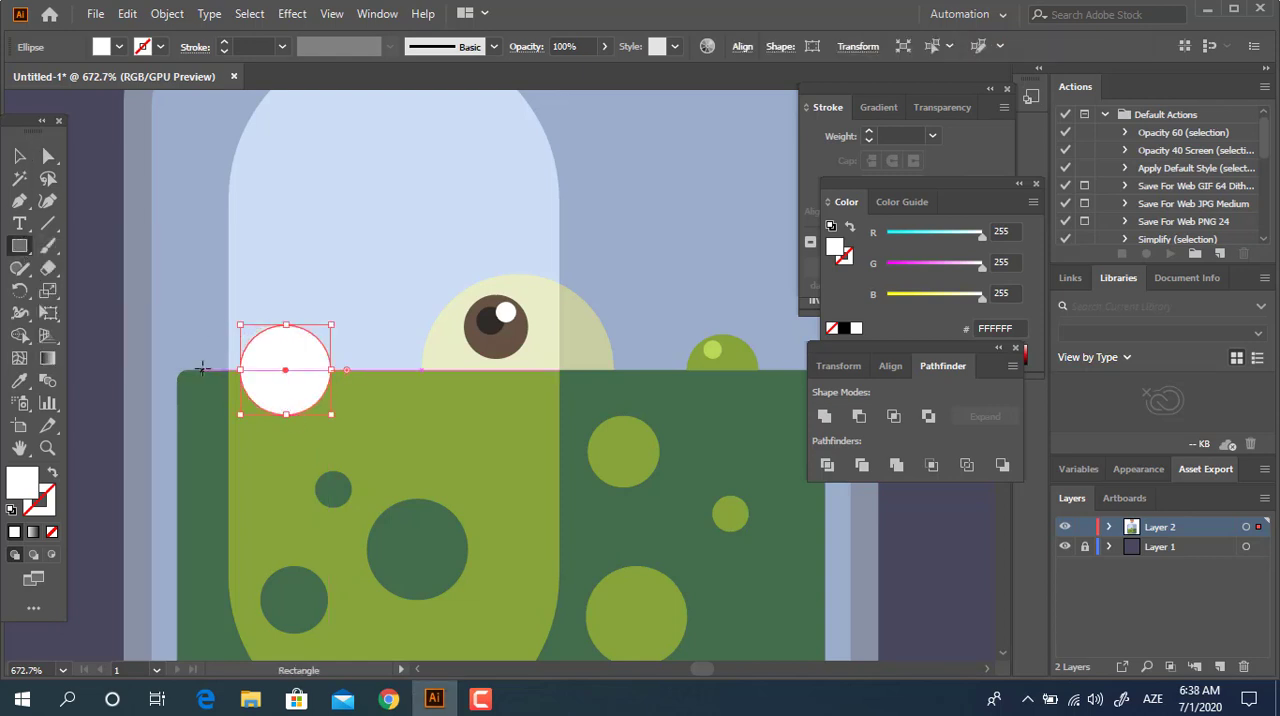
pyautogui.moveTo(202, 369); pyautogui.dragTo(393, 494)
pyautogui.click(20, 160)
pyautogui.keyDown('shift'); pyautogui.click(286, 350); pyautogui.keyUp('shift')
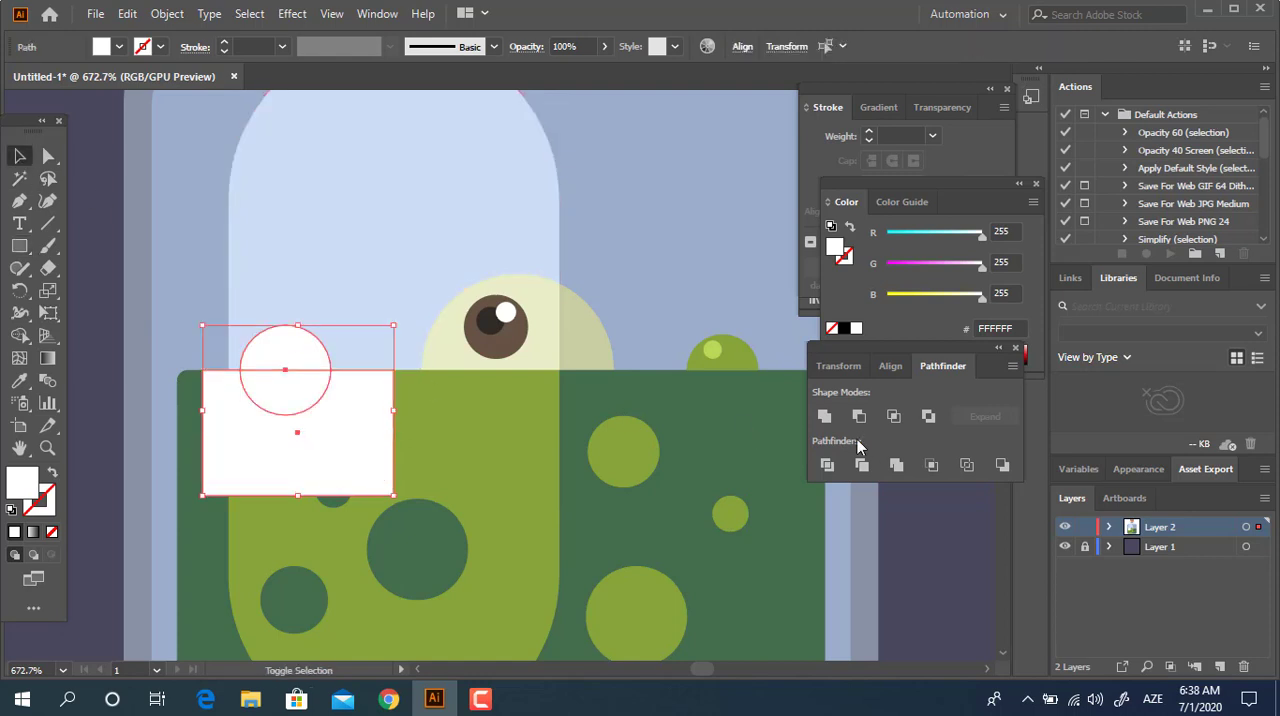
pyautogui.doubleClick(303, 404)
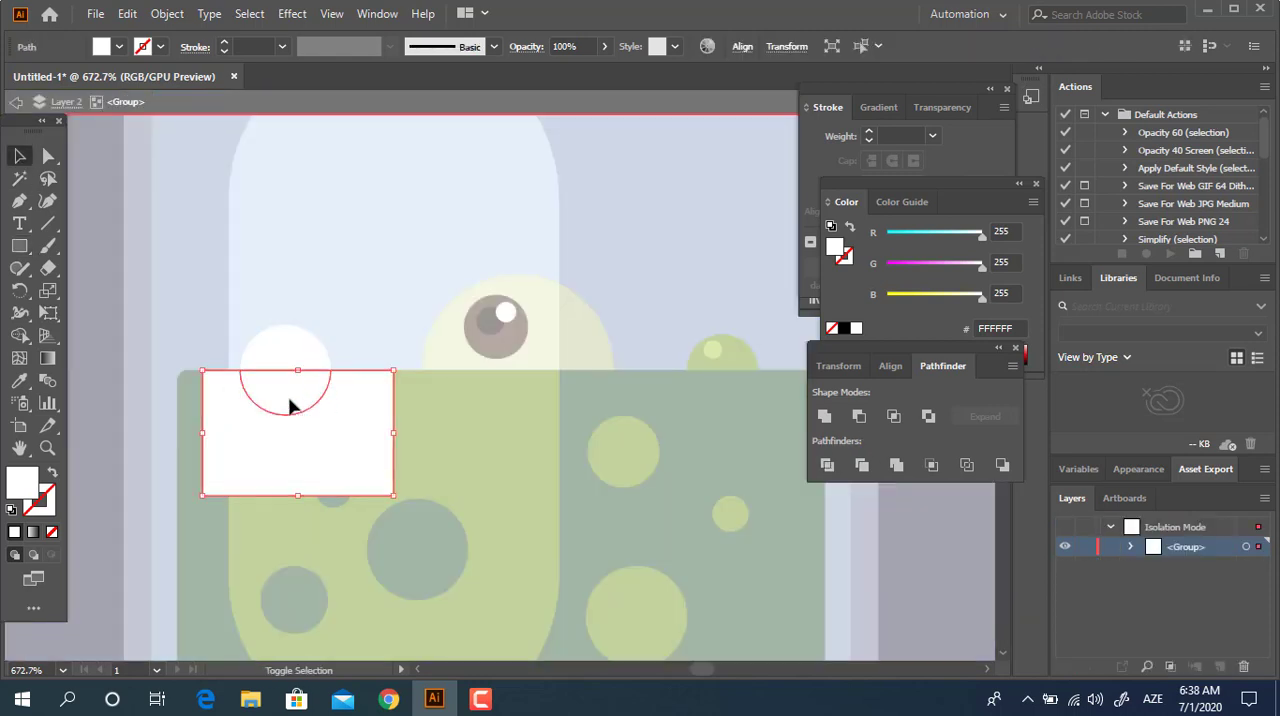
pyautogui.press('Delete')
pyautogui.doubleClick(298, 361)
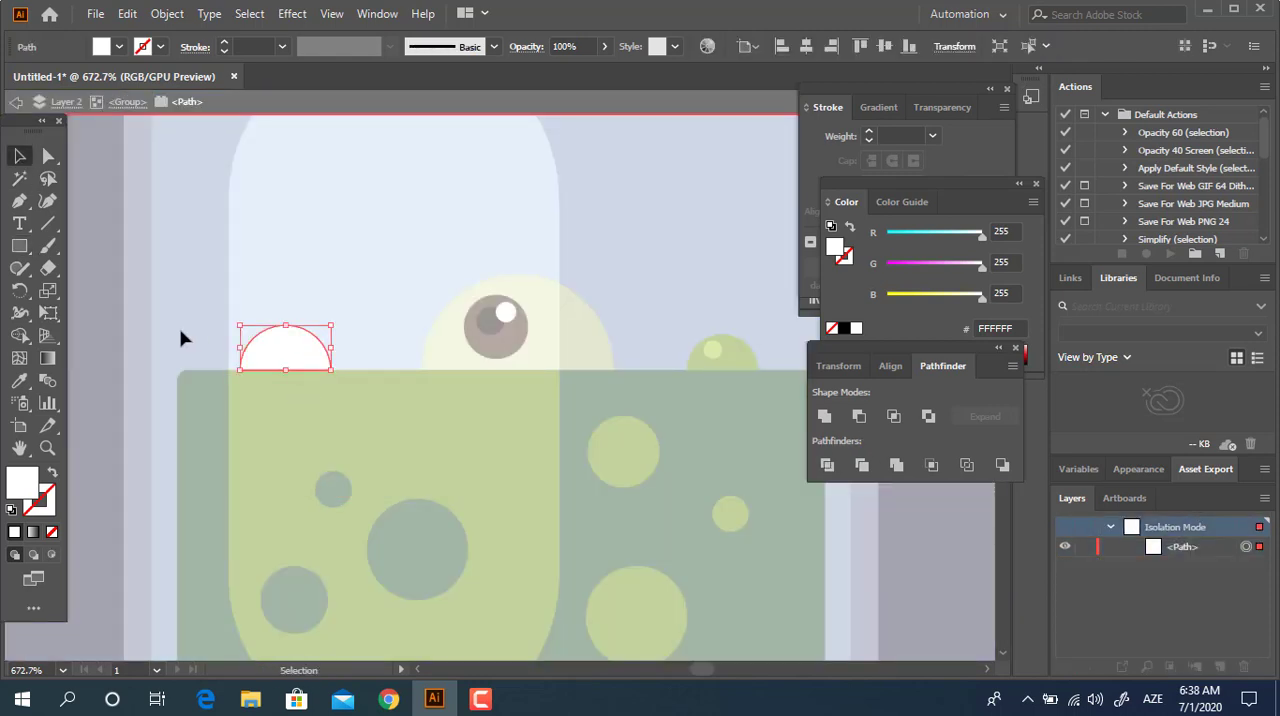
pyautogui.doubleClick(118, 338)
# Fill the white half circle with yellow E4E85B, starting from the small bubble highlight's sampled green.
pyautogui.click(260, 349)
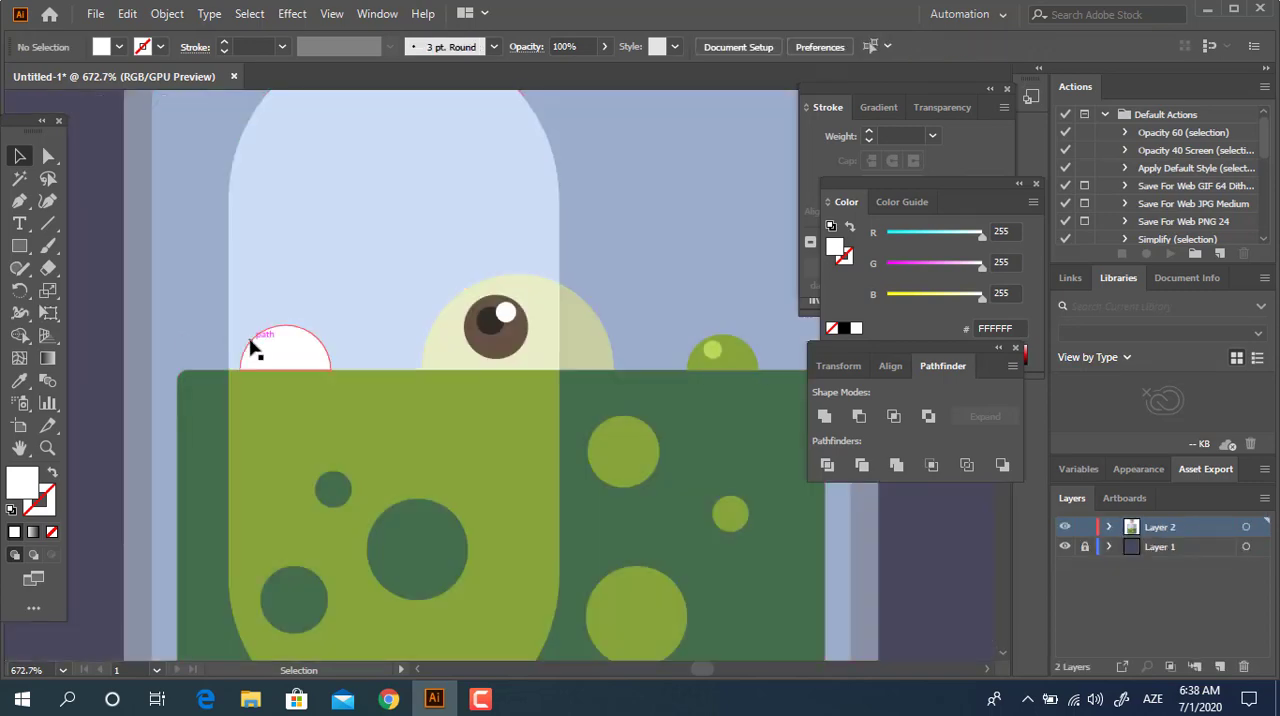
pyautogui.click(18, 382)
pyautogui.click(722, 343)
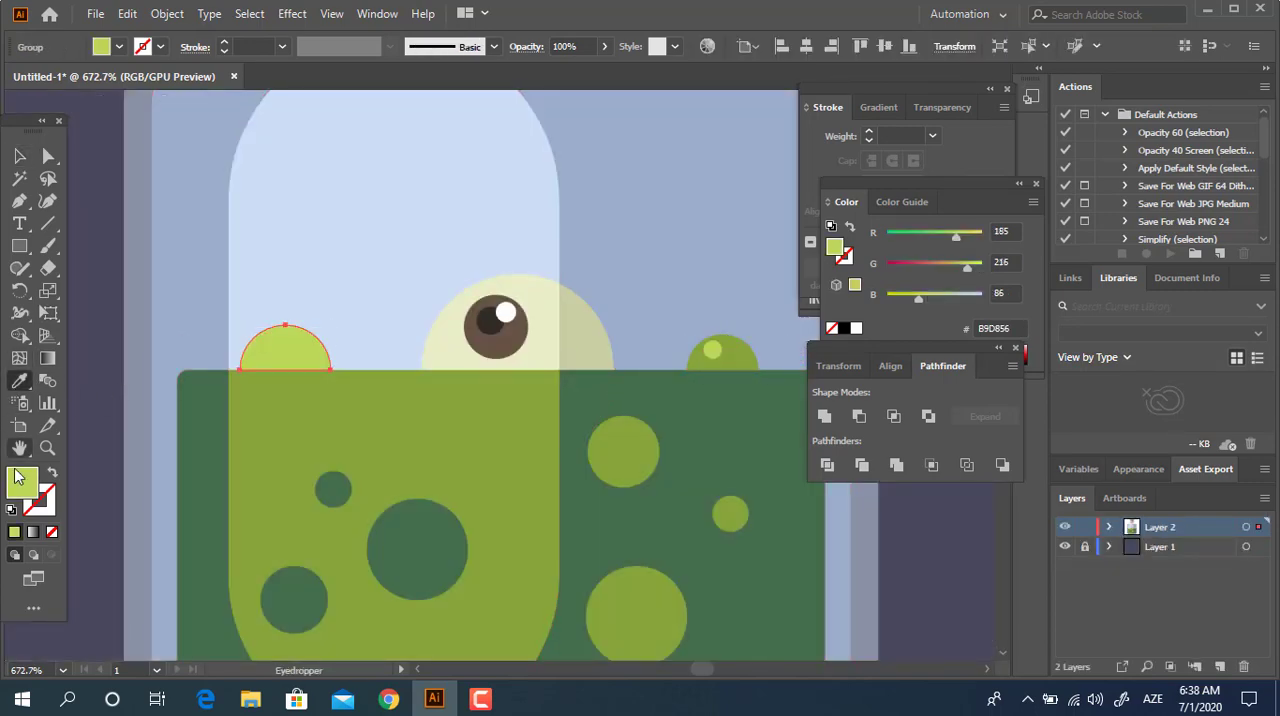
pyautogui.doubleClick(22, 483)
pyautogui.click(167, 90)
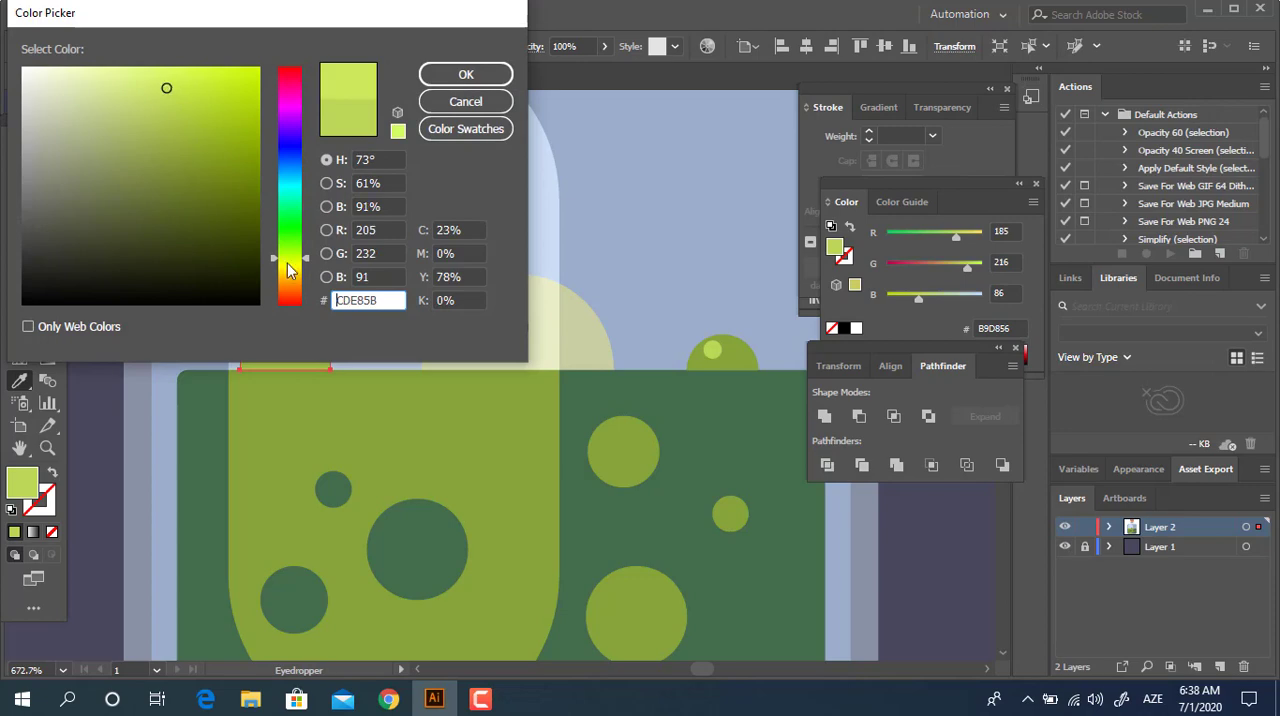
pyautogui.moveTo(287, 263); pyautogui.dragTo(292, 265)
pyautogui.click(466, 74)
# Draw a small highlight circle inside the yellow half circle and fill it with pale yellow F4F4A8.
pyautogui.press('z')
pyautogui.click(358, 388)
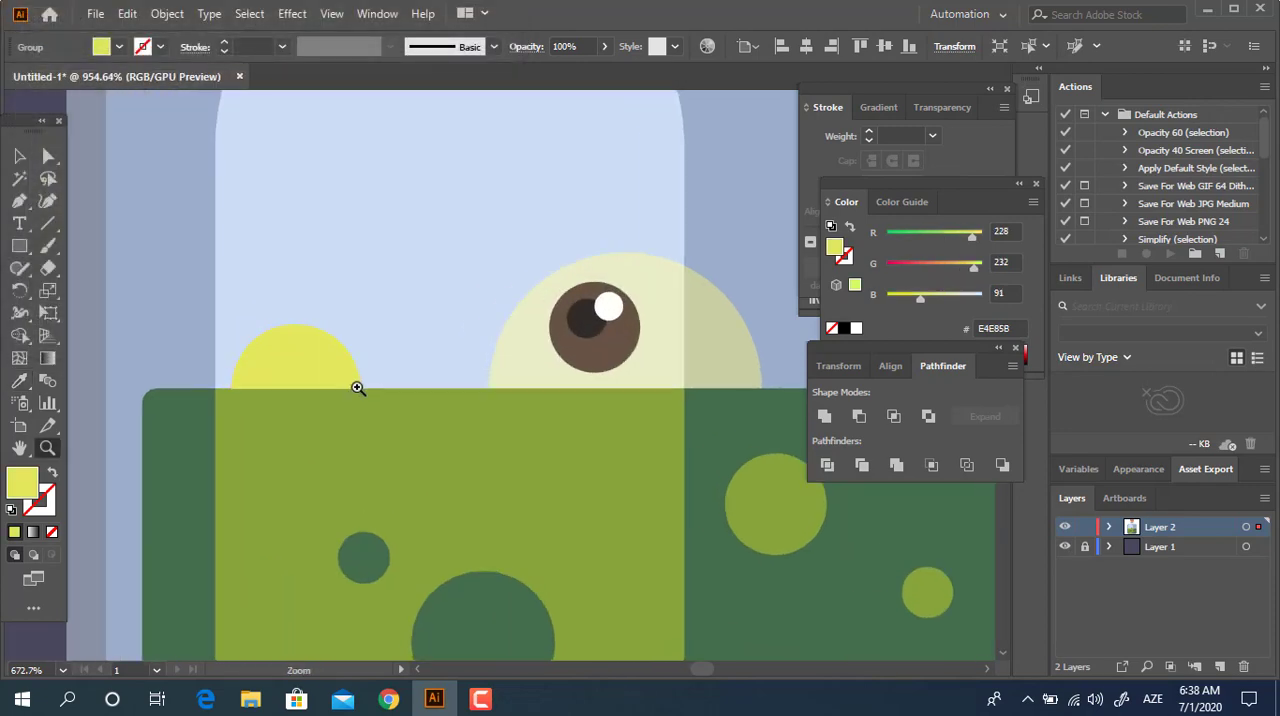
pyautogui.moveTo(19, 245); pyautogui.dragTo(118, 288)
pyautogui.moveTo(296, 346); pyautogui.dragTo(330, 380)
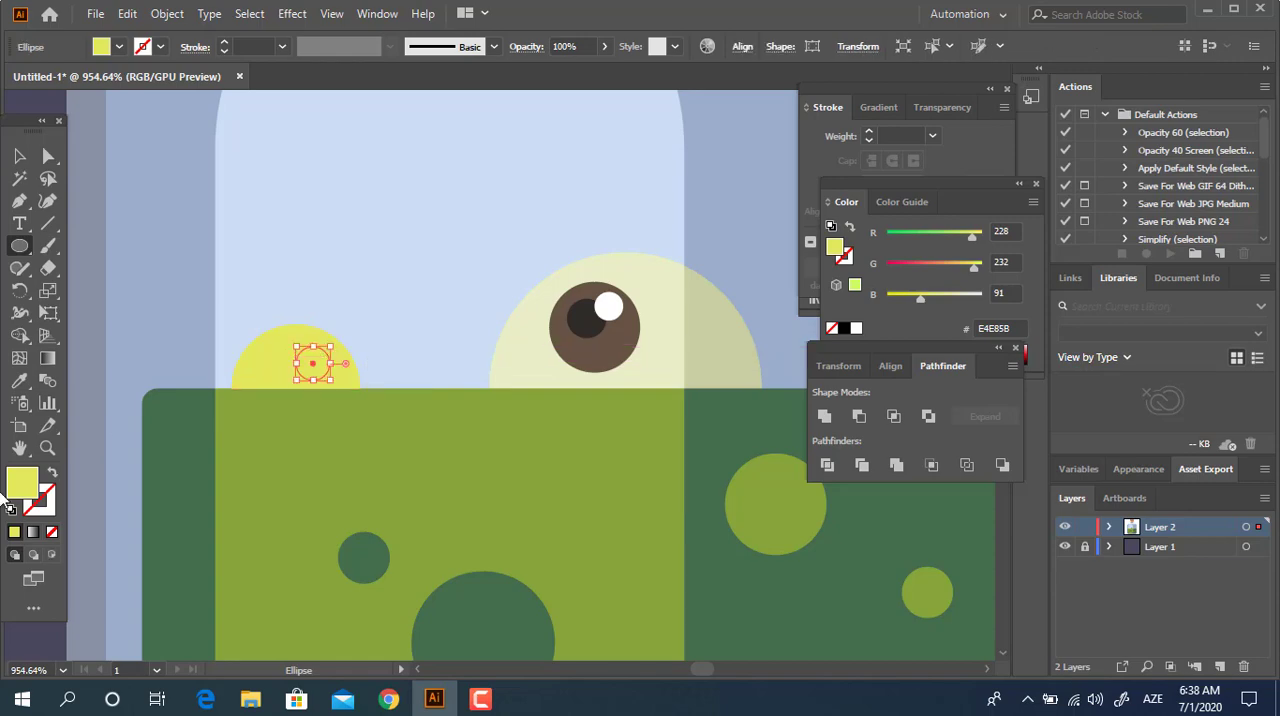
pyautogui.doubleClick(25, 472)
pyautogui.moveTo(90, 81); pyautogui.dragTo(95, 77)
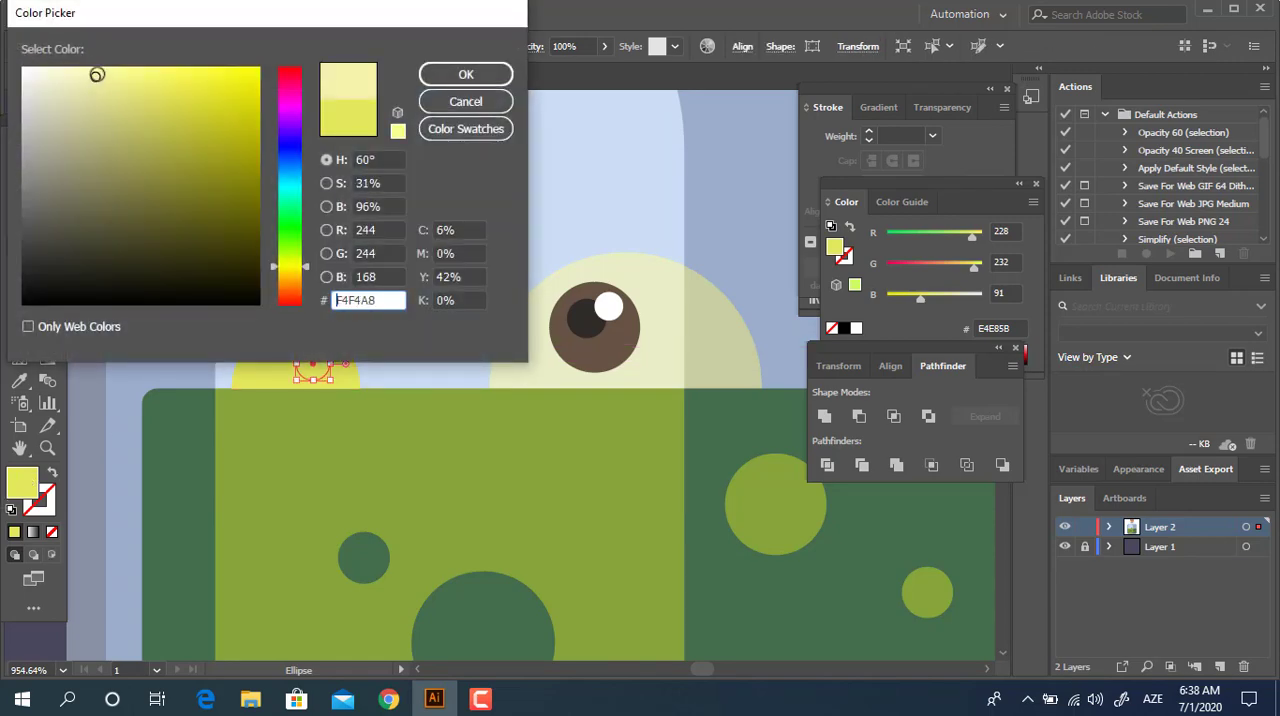
pyautogui.click(436, 79)
# Shift the pale yellow highlight circle slightly down and to the right within the yellow bubble, and deselect it.
pyautogui.press('z')
pyautogui.click(308, 346)
pyautogui.click(22, 158)
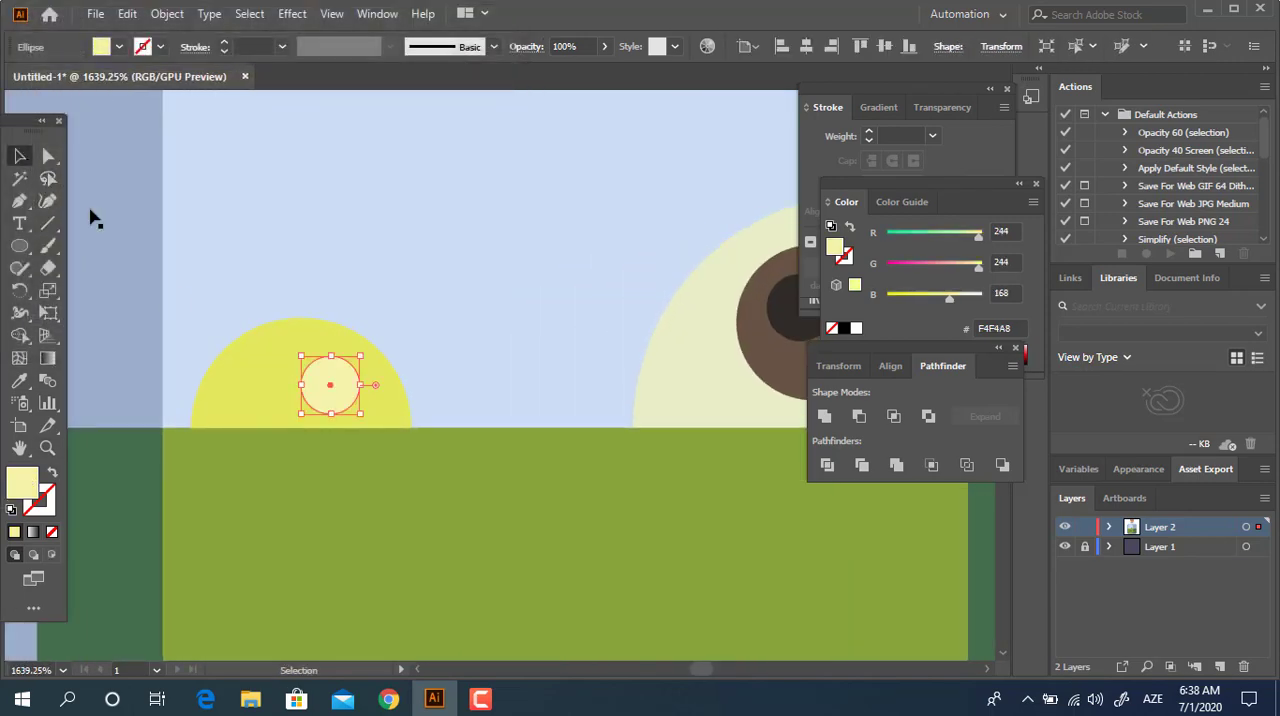
pyautogui.moveTo(335, 383)
pyautogui.mouseDown()
pyautogui.moveTo(331, 368)
pyautogui.moveTo(355, 392)
pyautogui.mouseUp()
pyautogui.press('z')
pyautogui.moveTo(425, 330); pyautogui.dragTo(125, 343)
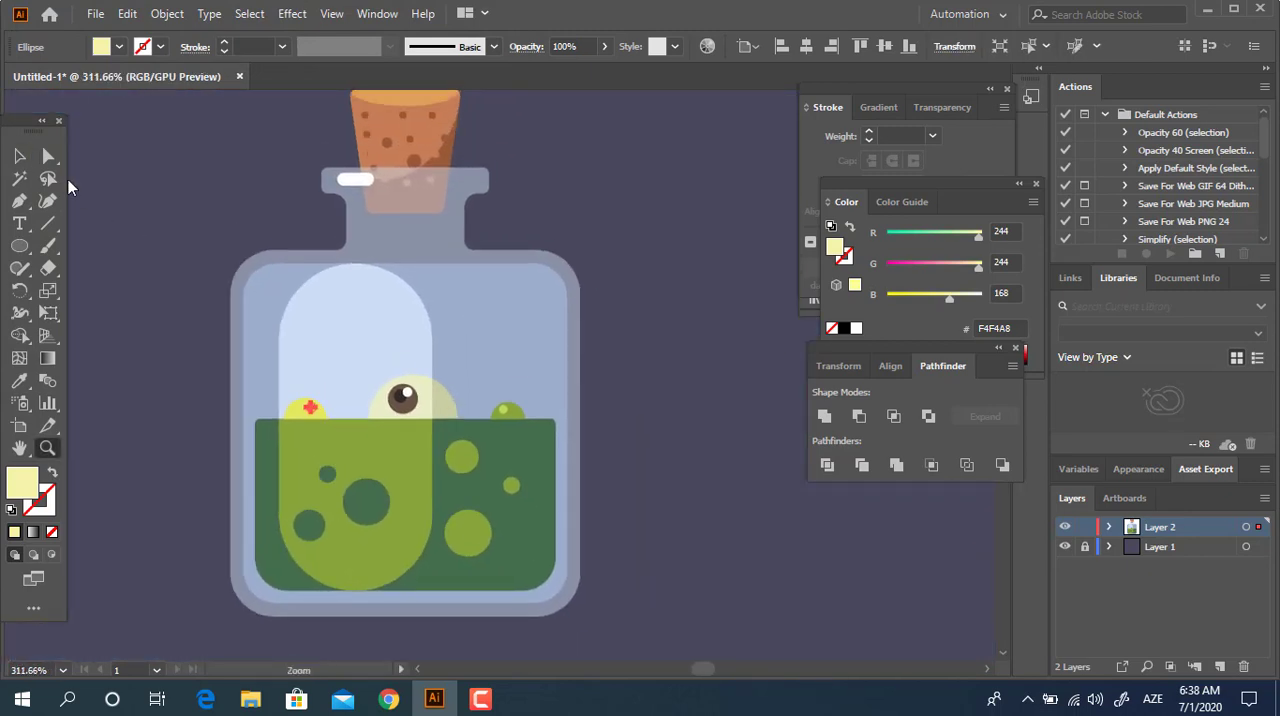
pyautogui.click(19, 156)
pyautogui.click(673, 540)
pyautogui.moveTo(673, 540); pyautogui.dragTo(643, 509)
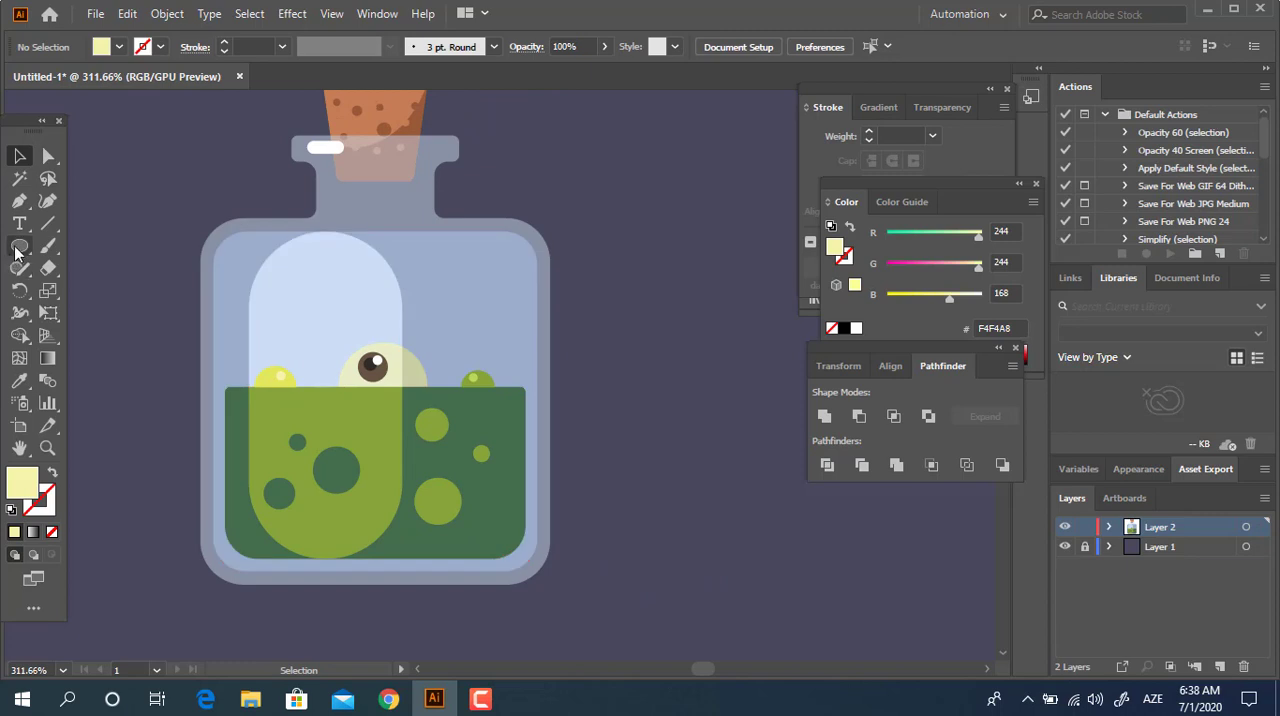
# Draw a narrow upright rectangle in the upper-left part of the pale pill and round its corners fully, to 4.66 px.
pyautogui.moveTo(20, 248); pyautogui.dragTo(90, 246)
pyautogui.moveTo(276, 277); pyautogui.dragTo(313, 337)
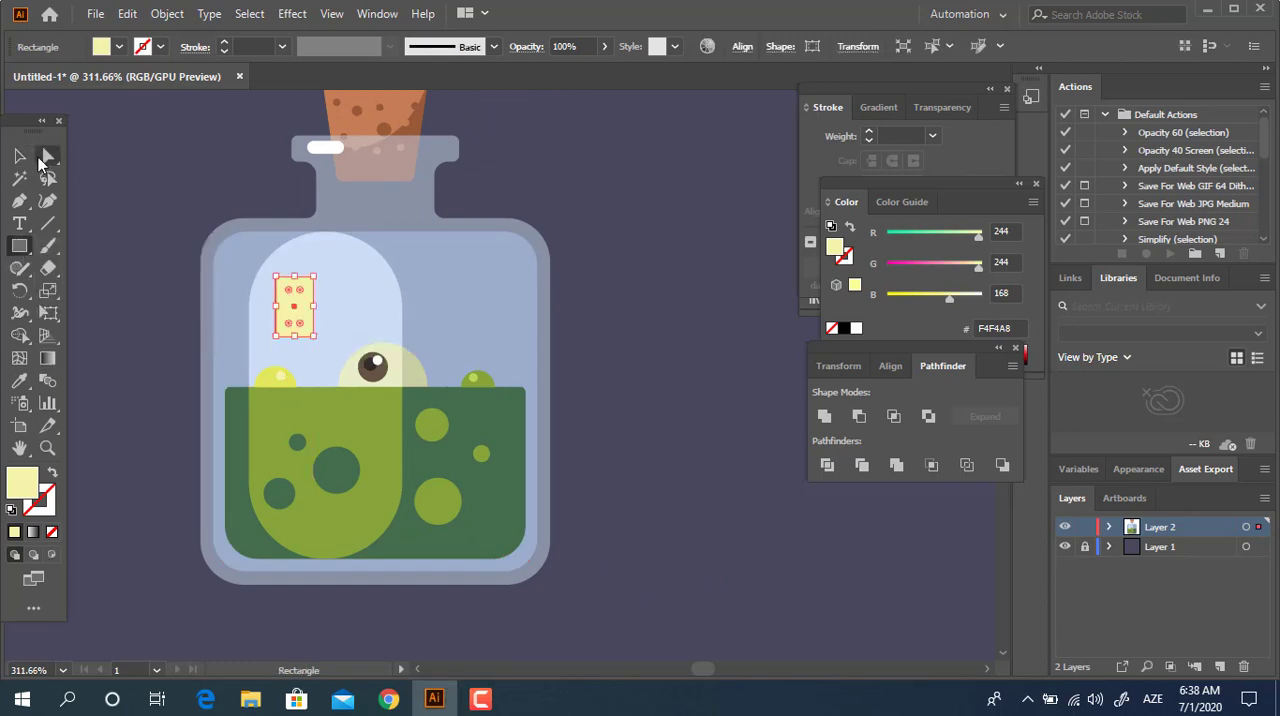
pyautogui.click(47, 157)
pyautogui.moveTo(289, 290); pyautogui.dragTo(296, 330)
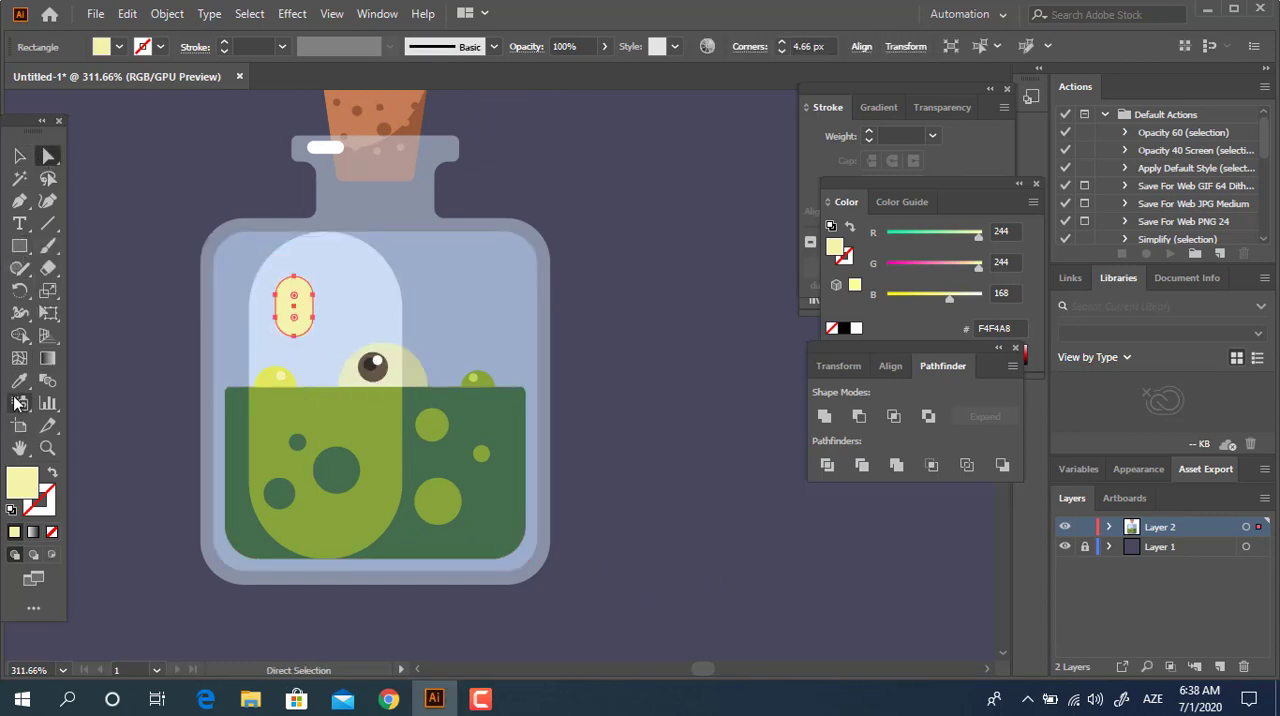
# Fill the small rounded rectangle with white FFFFFF sampled from the highlight on the bottle's rim, and deselect it.
pyautogui.click(19, 381)
pyautogui.click(322, 148)
pyautogui.press('v')
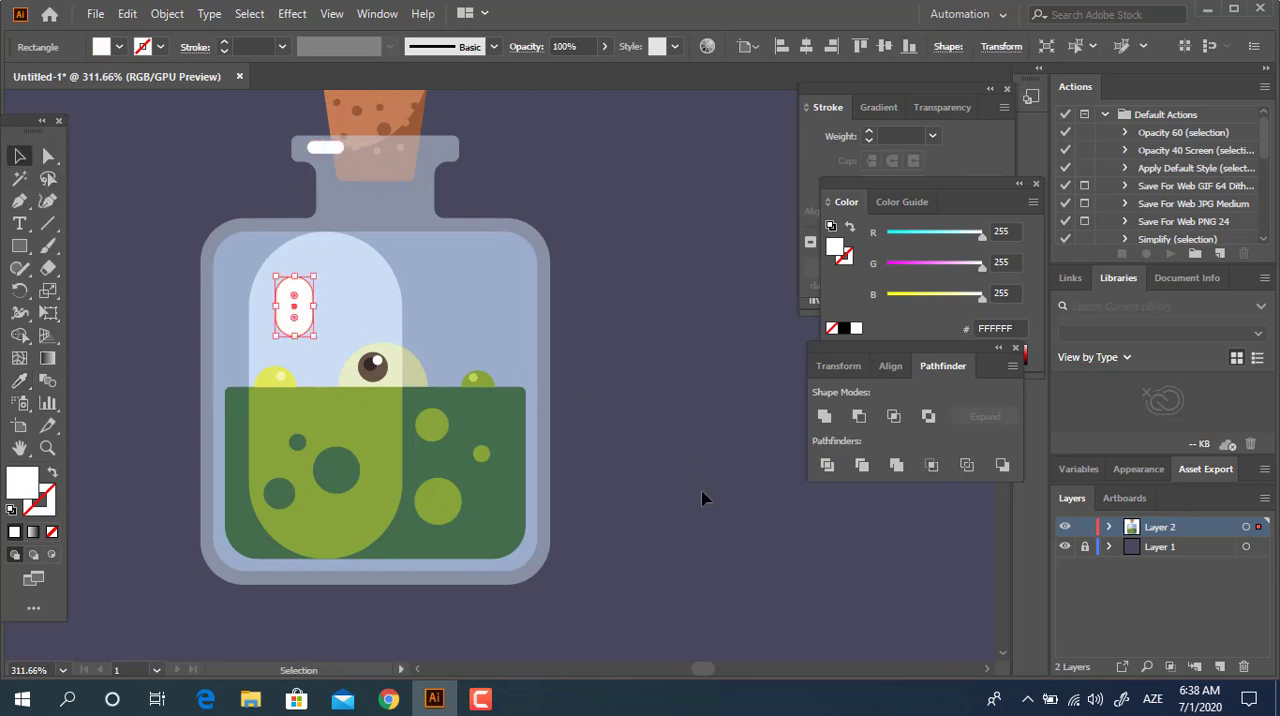
pyautogui.moveTo(588, 410); pyautogui.dragTo(524, 441)
pyautogui.moveTo(512, 465); pyautogui.dragTo(543, 500)
pyautogui.moveTo(536, 442); pyautogui.dragTo(531, 440)
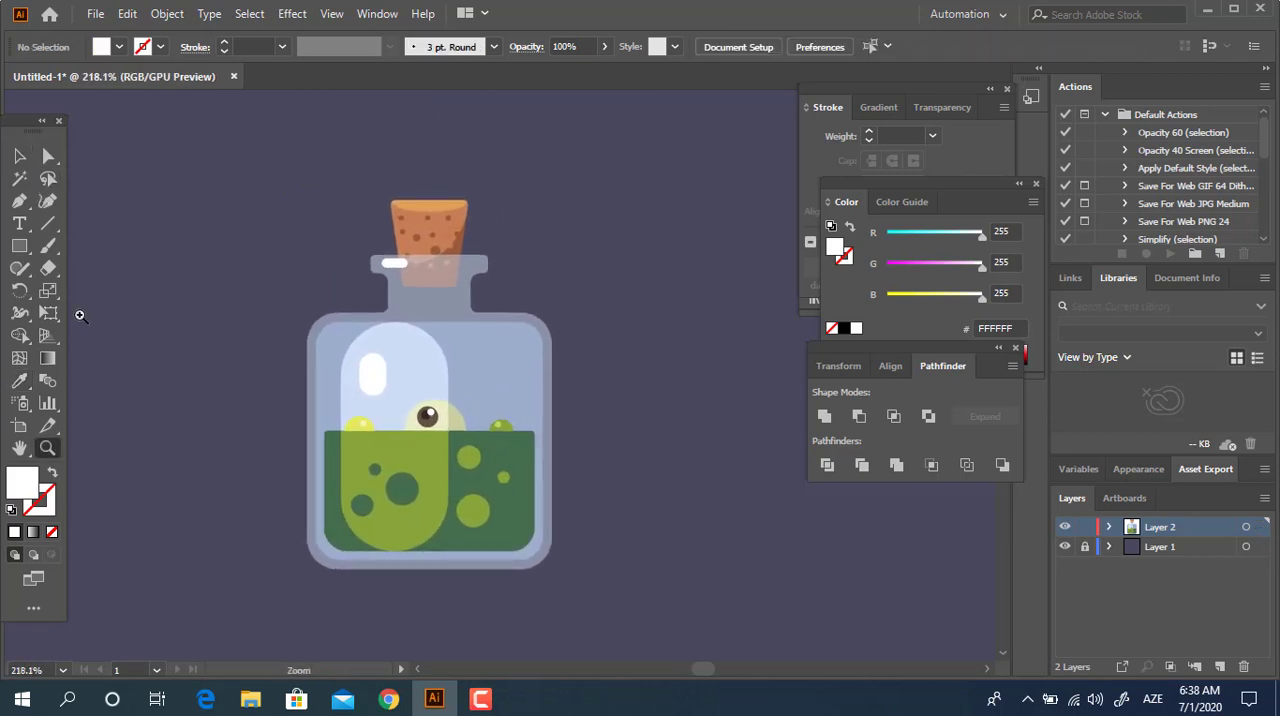
# Move the small white pill highlight slightly down inside the pale pill and deselect it.
pyautogui.click(19, 157)
pyautogui.click(373, 388)
pyautogui.moveTo(374, 396); pyautogui.dragTo(376, 411)
pyautogui.click(600, 530)
pyautogui.press('z')
pyautogui.moveTo(583, 457); pyautogui.dragTo(501, 482)
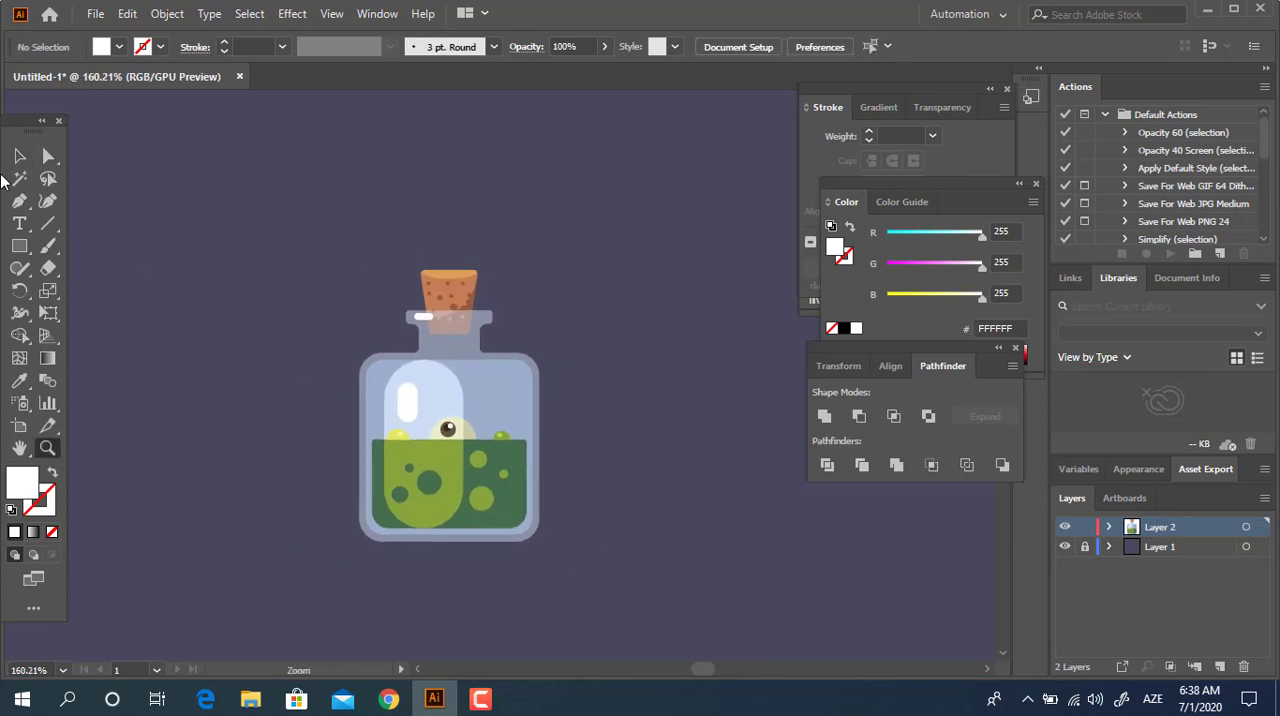
# Apply Pathfinder Unite to the small white pill highlight and deselect it.
pyautogui.click(19, 157)
pyautogui.click(410, 400)
pyautogui.click(824, 416)
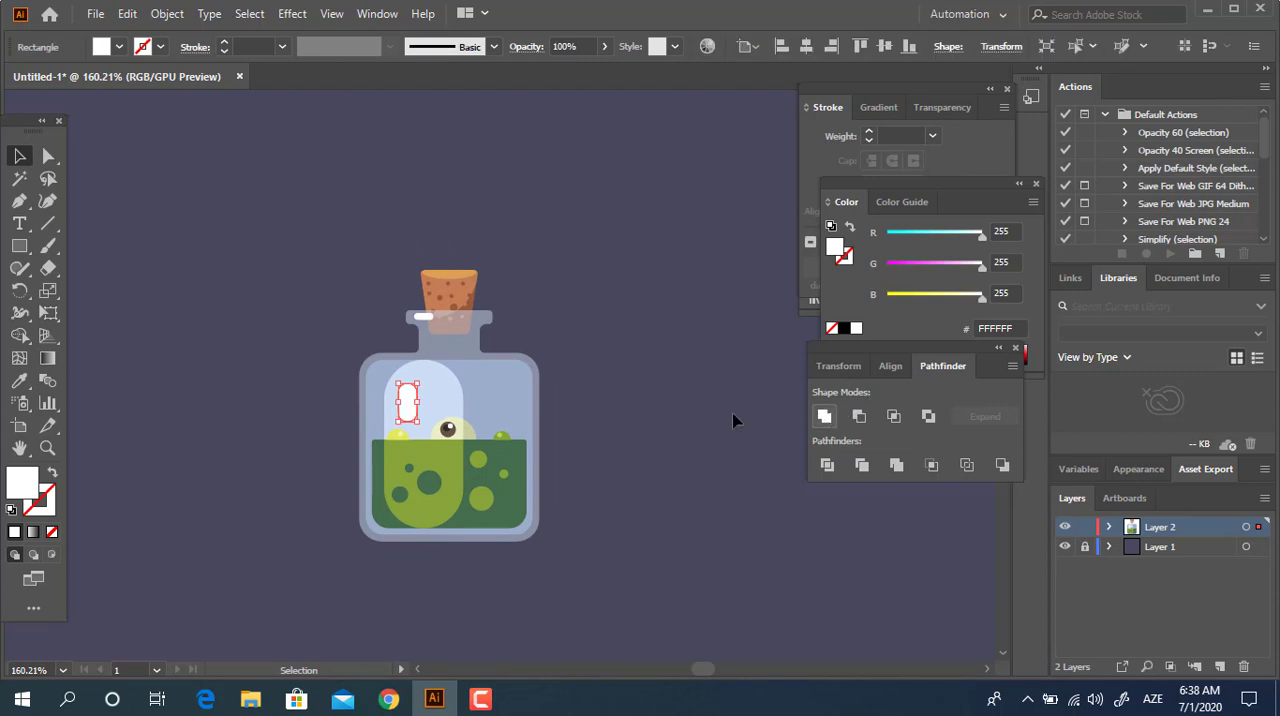
pyautogui.click(627, 416)
pyautogui.press('z')
pyautogui.click(653, 428)
pyautogui.moveTo(583, 402); pyautogui.dragTo(571, 372)
pyautogui.moveTo(432, 348); pyautogui.dragTo(506, 374)
pyautogui.moveTo(515, 420); pyautogui.dragTo(553, 408)
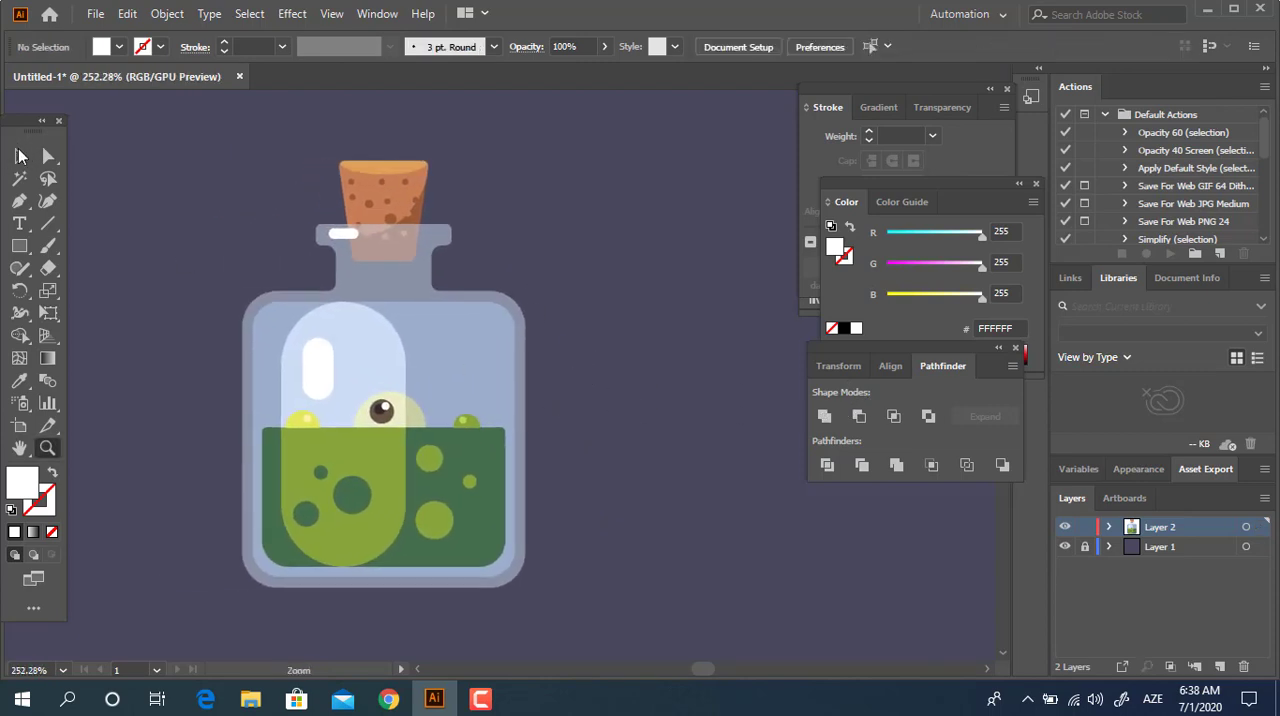
# Select all of the bottle artwork, group it, and deselect it.
pyautogui.click(19, 157)
pyautogui.moveTo(623, 589); pyautogui.dragTo(132, 133)
pyautogui.rightClick(442, 328)
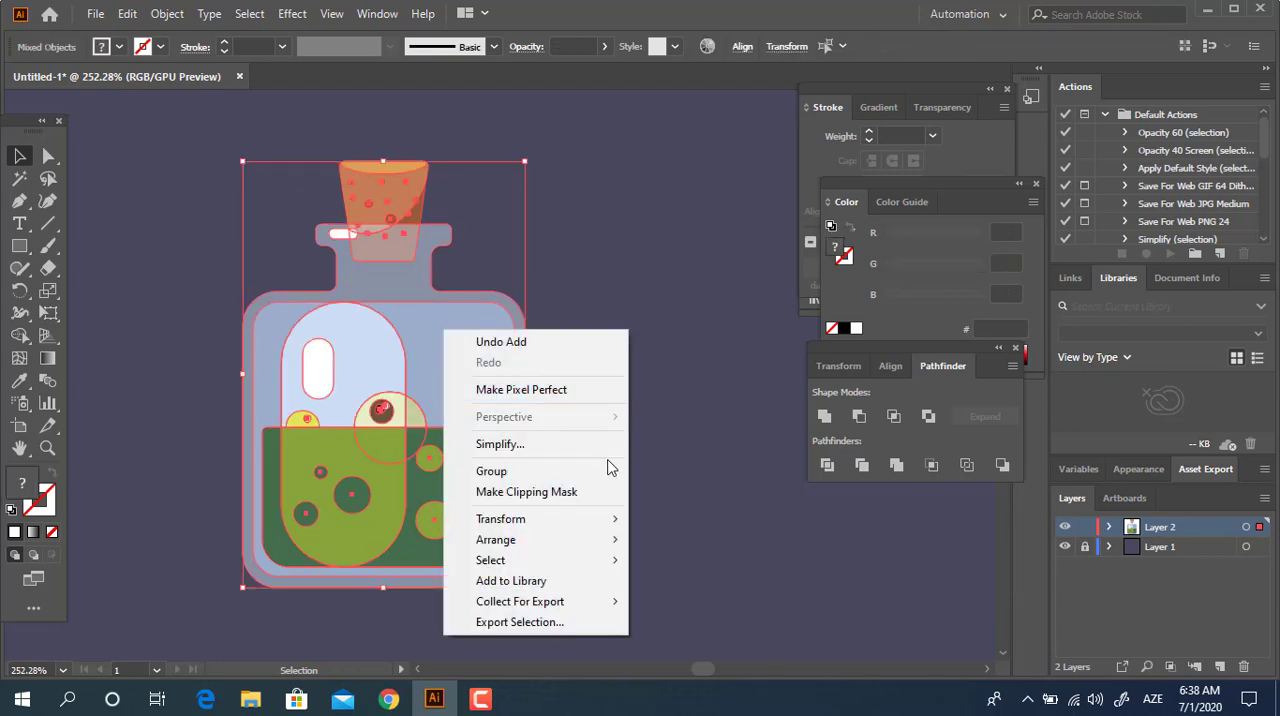
pyautogui.click(595, 491)
pyautogui.press('z')
pyautogui.moveTo(611, 500); pyautogui.dragTo(669, 509)
pyautogui.moveTo(480, 449); pyautogui.dragTo(520, 443)
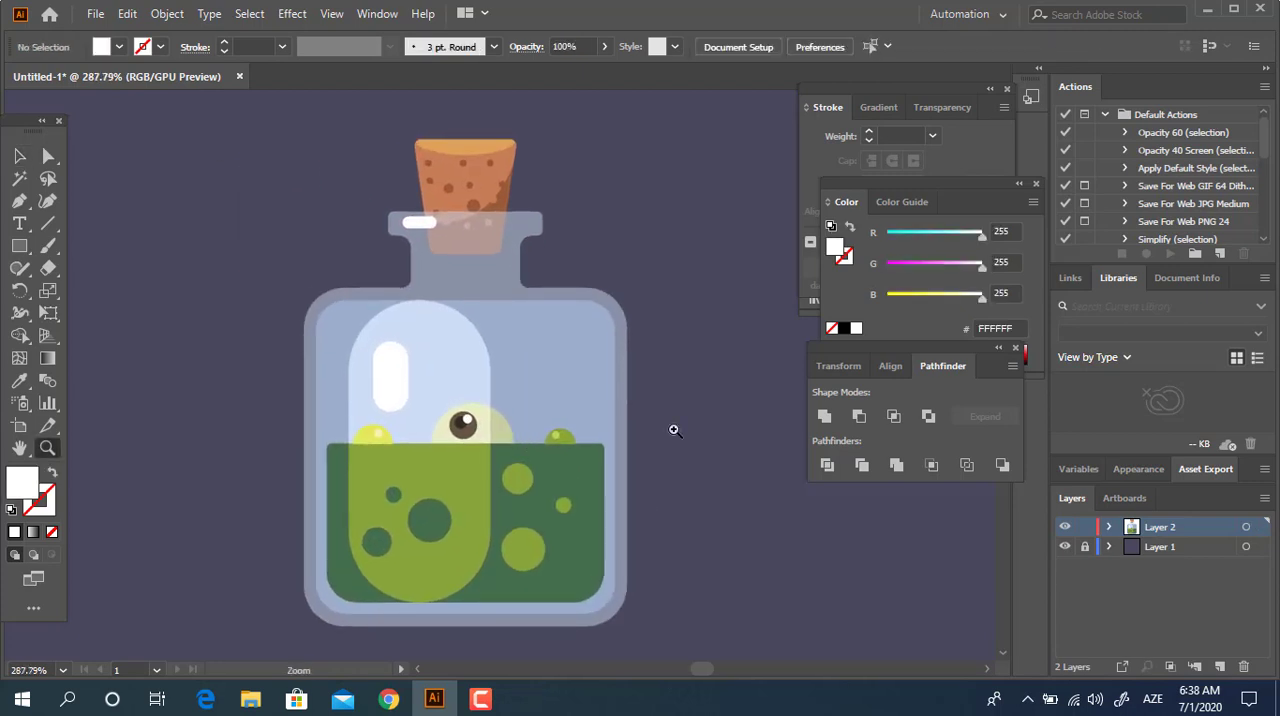